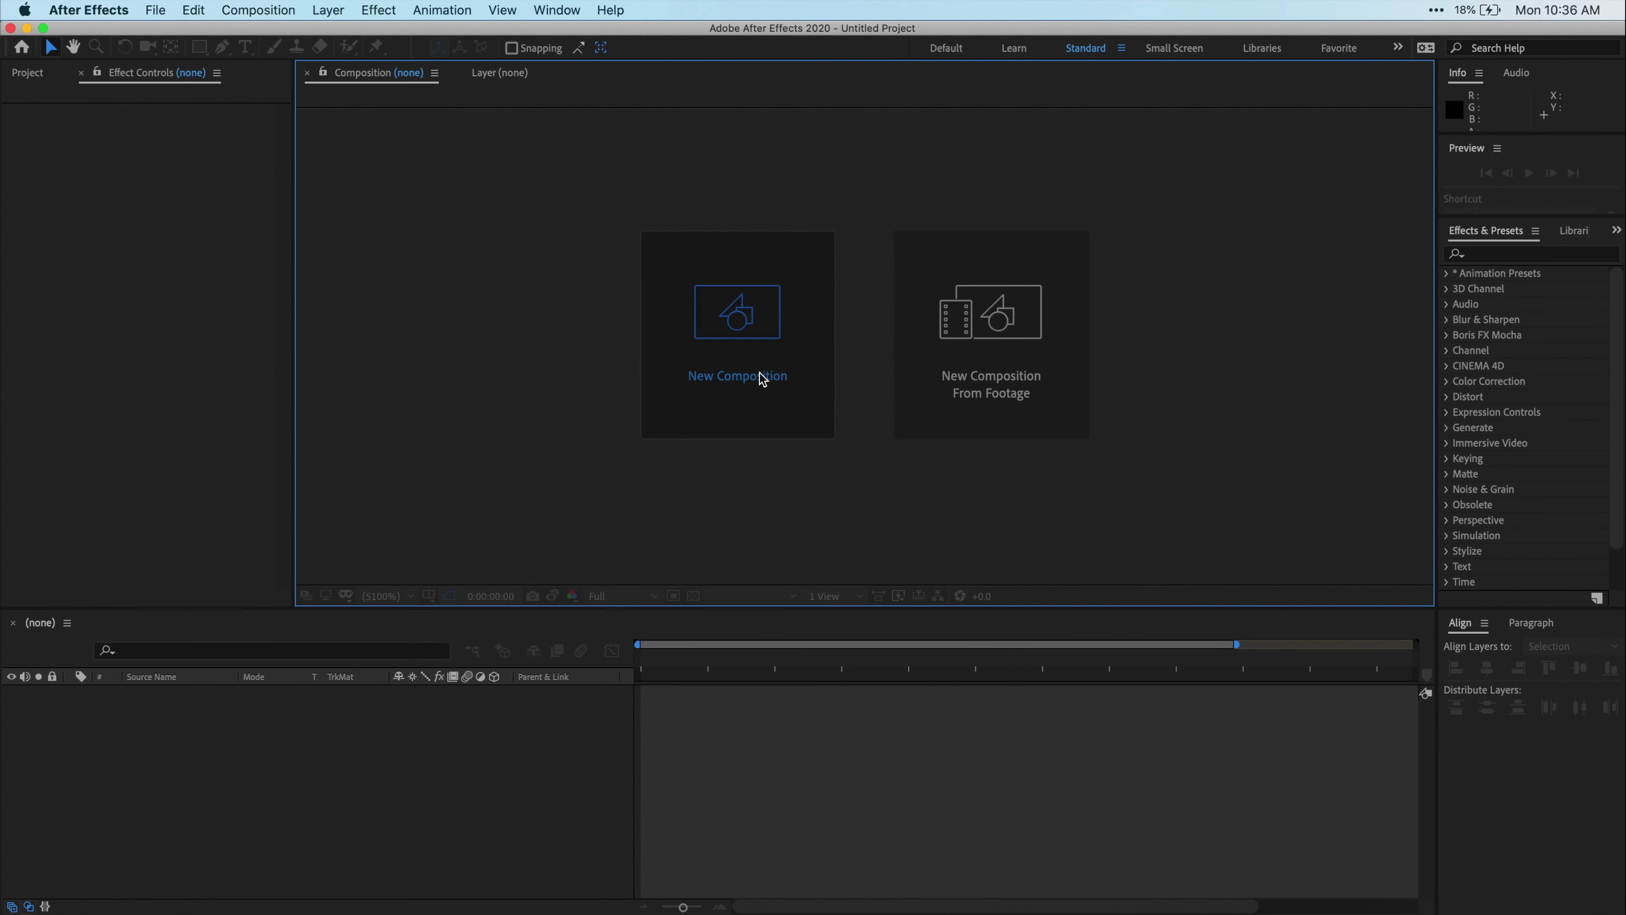
# Create a 1920x1080, 30 fps composition named Glitch Intro
pyautogui.click(763, 379)
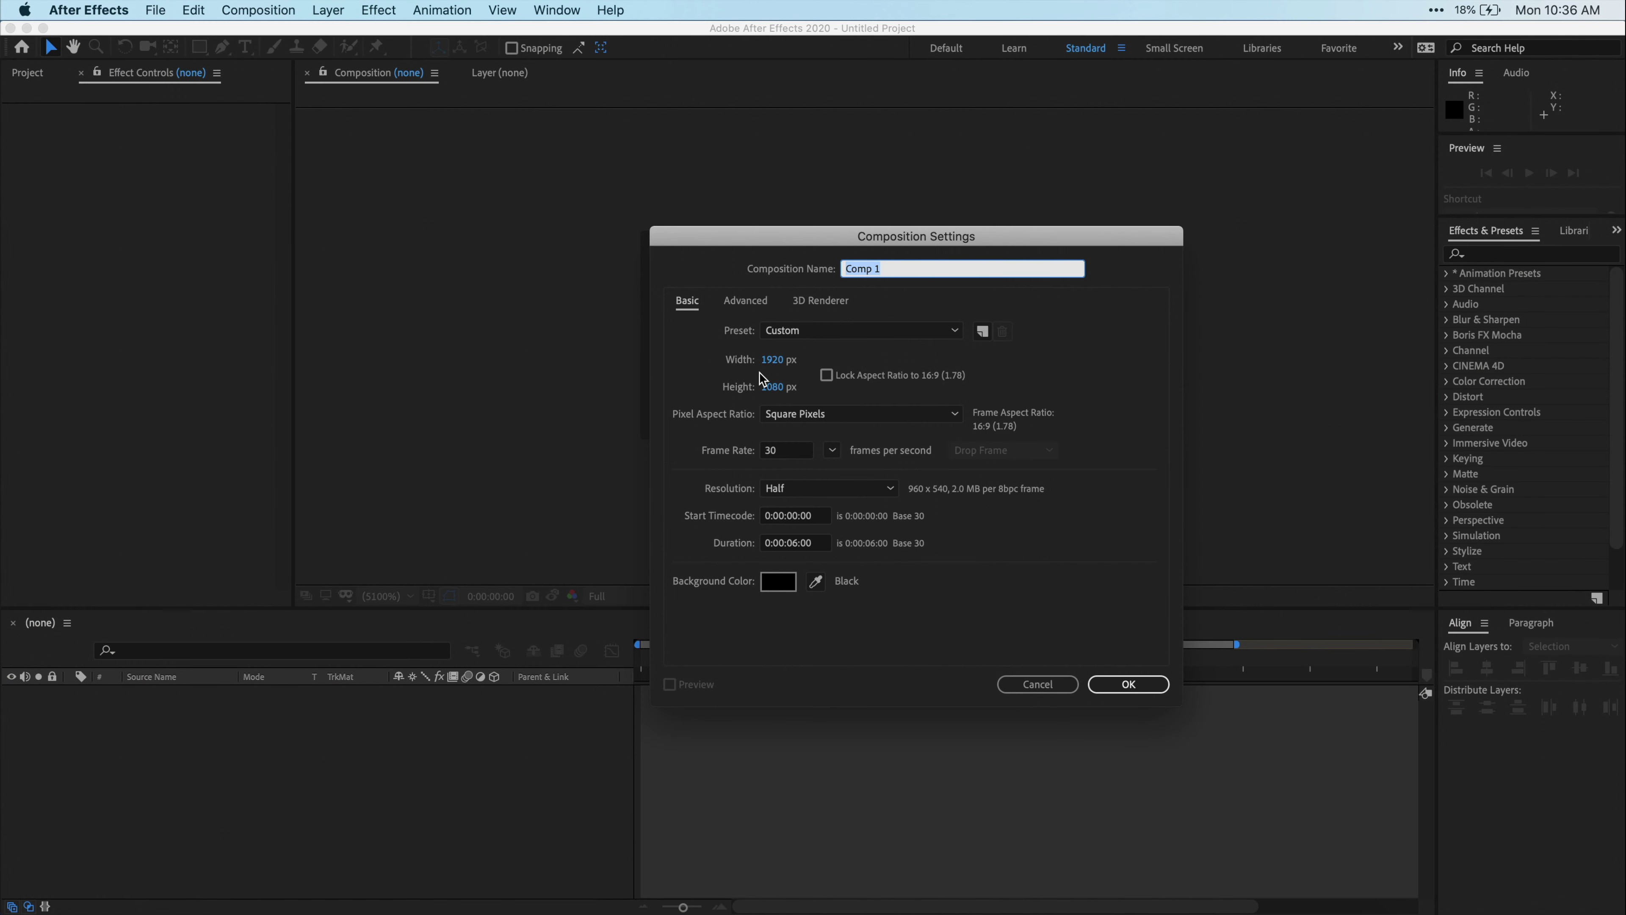
pyautogui.write('Glitch Intro')
pyautogui.click(791, 454)
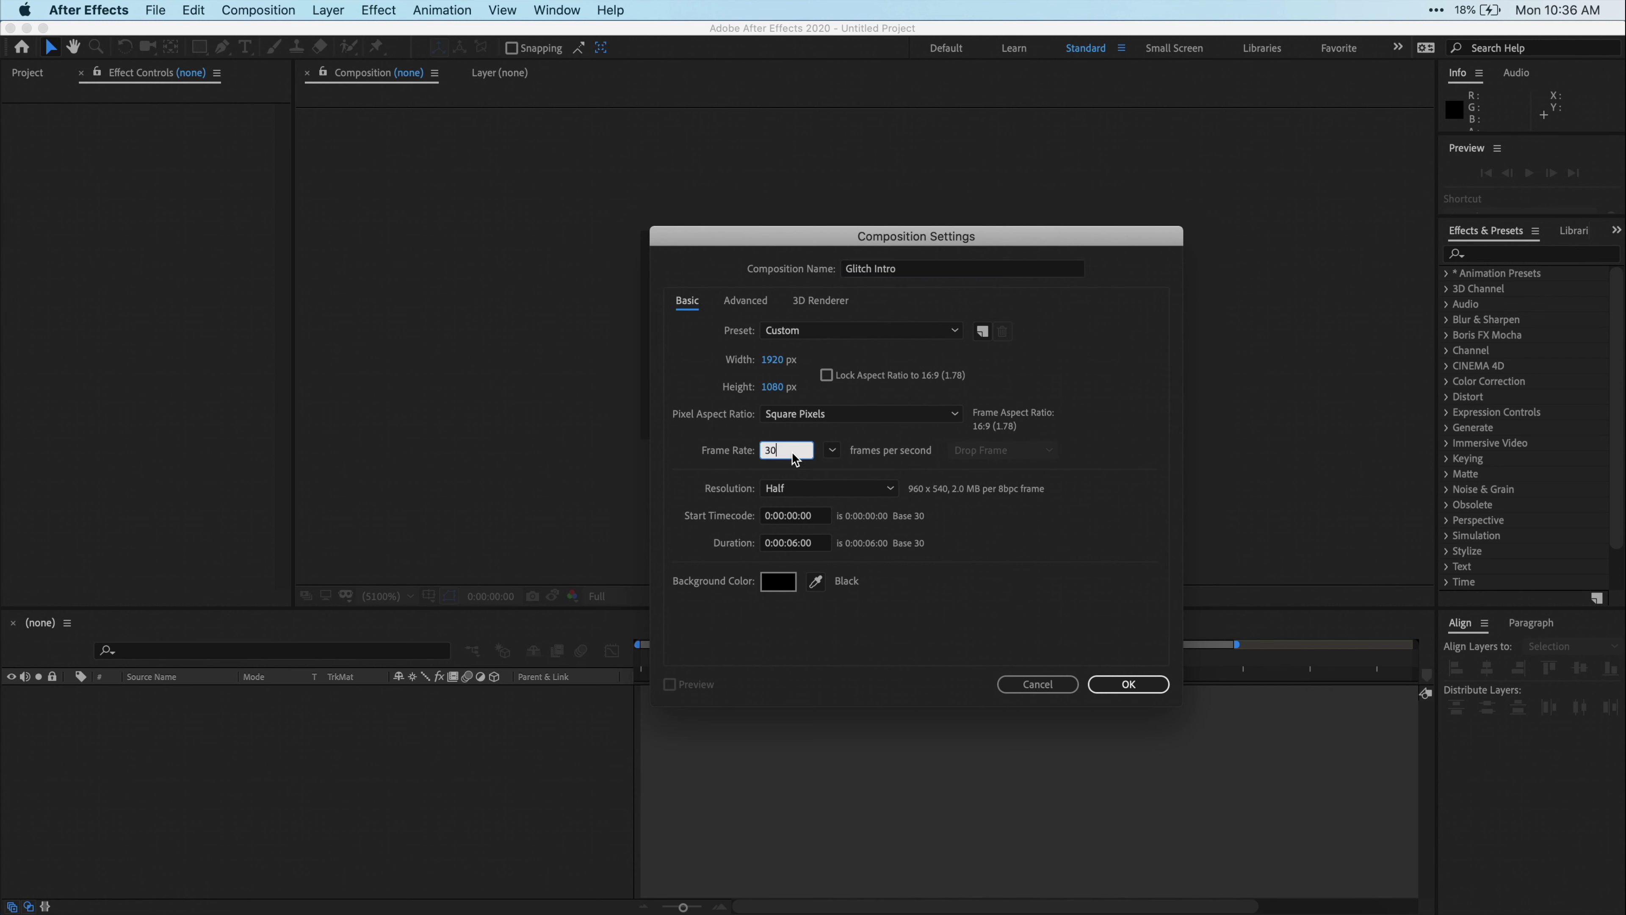
pyautogui.click(857, 474)
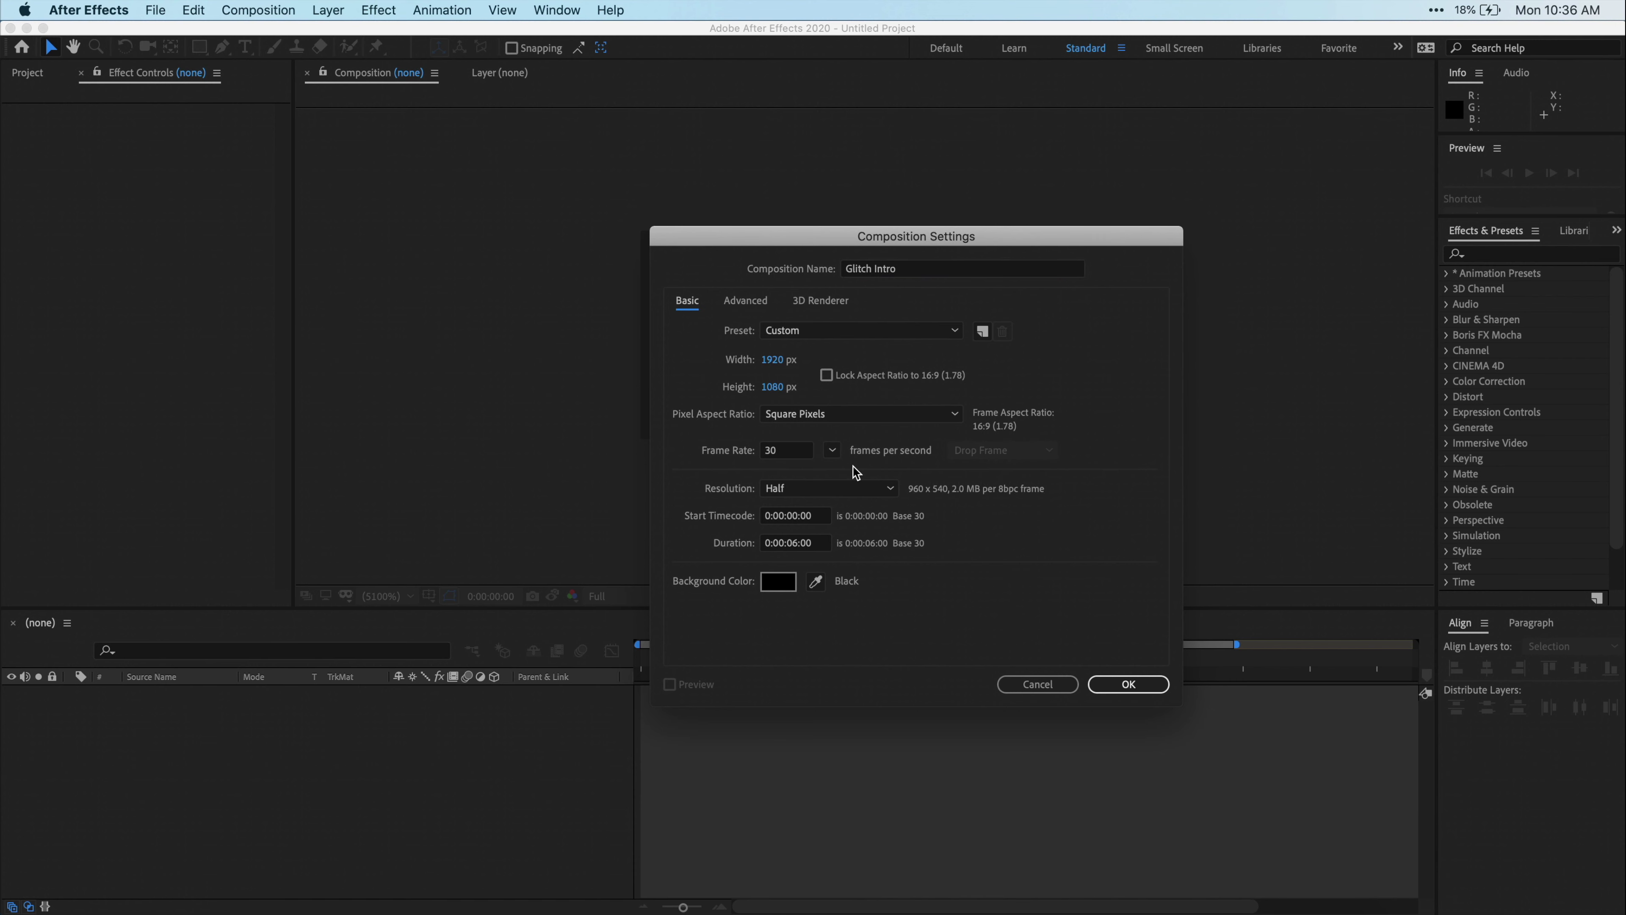
pyautogui.click(1117, 684)
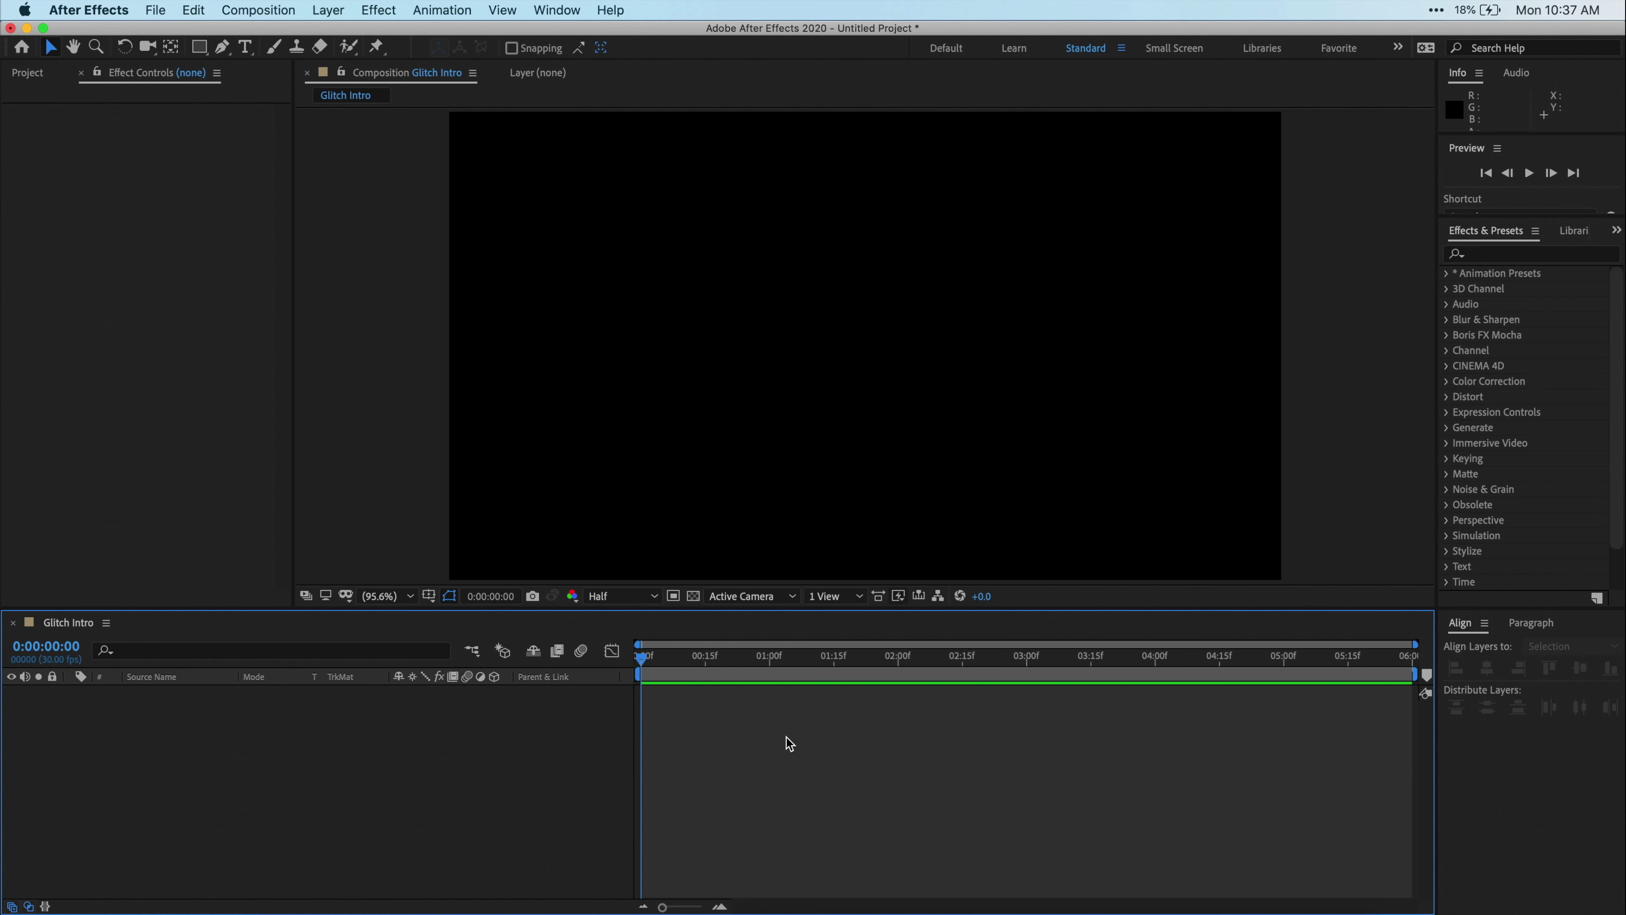
# Start a new solid layer from the empty timeline's context menu
pyautogui.rightClick(416, 784)
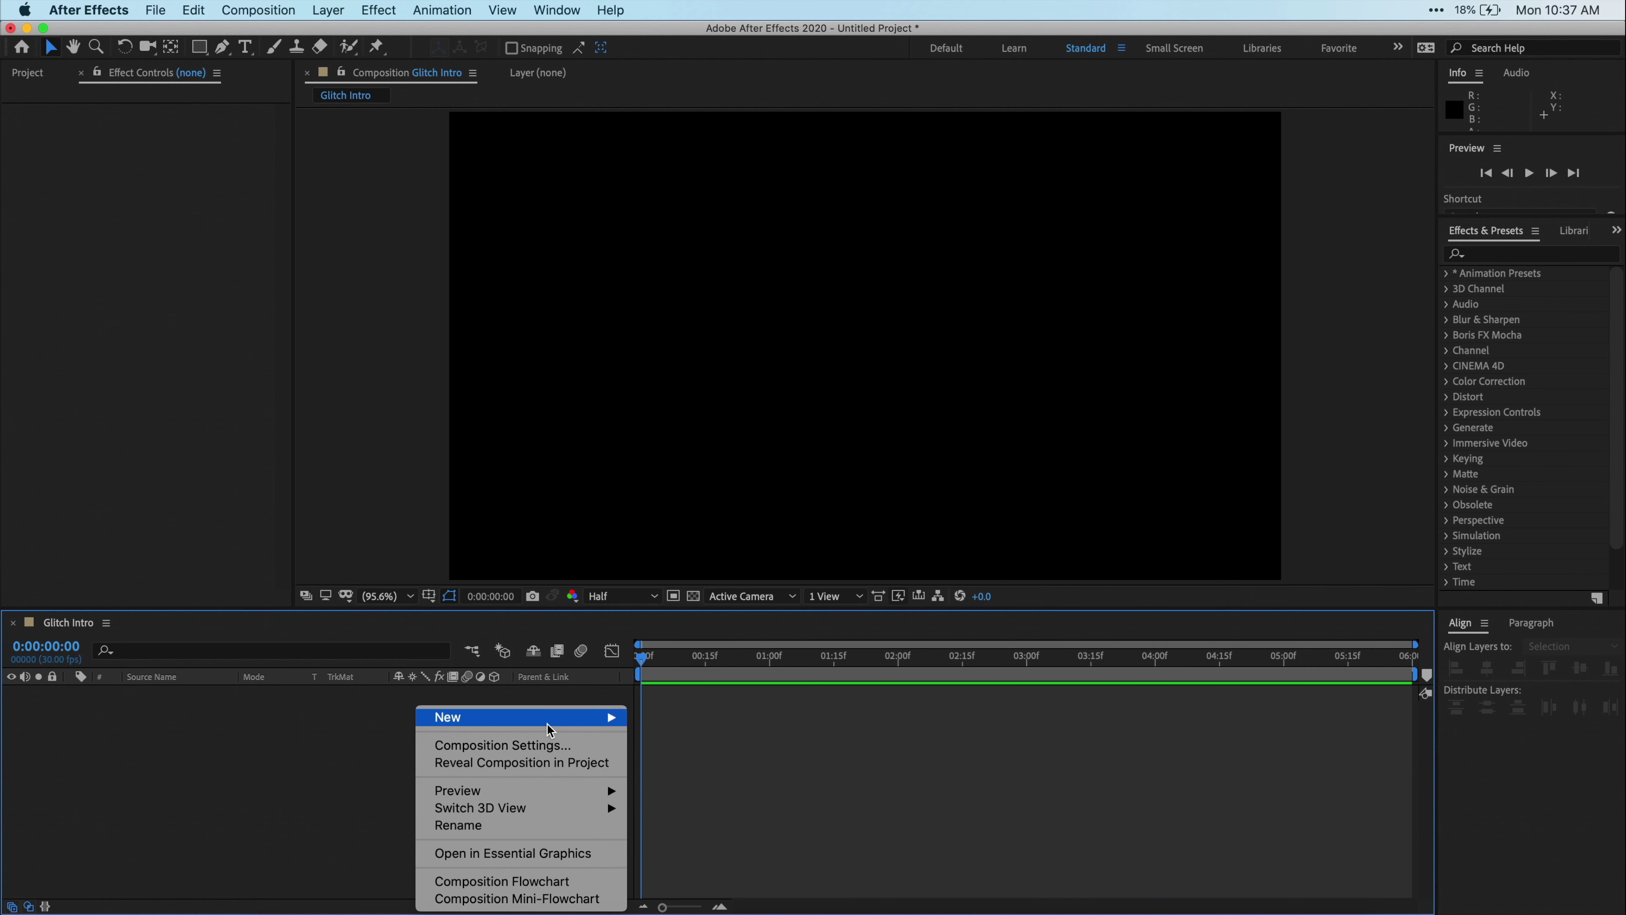
pyautogui.moveTo(549, 721)
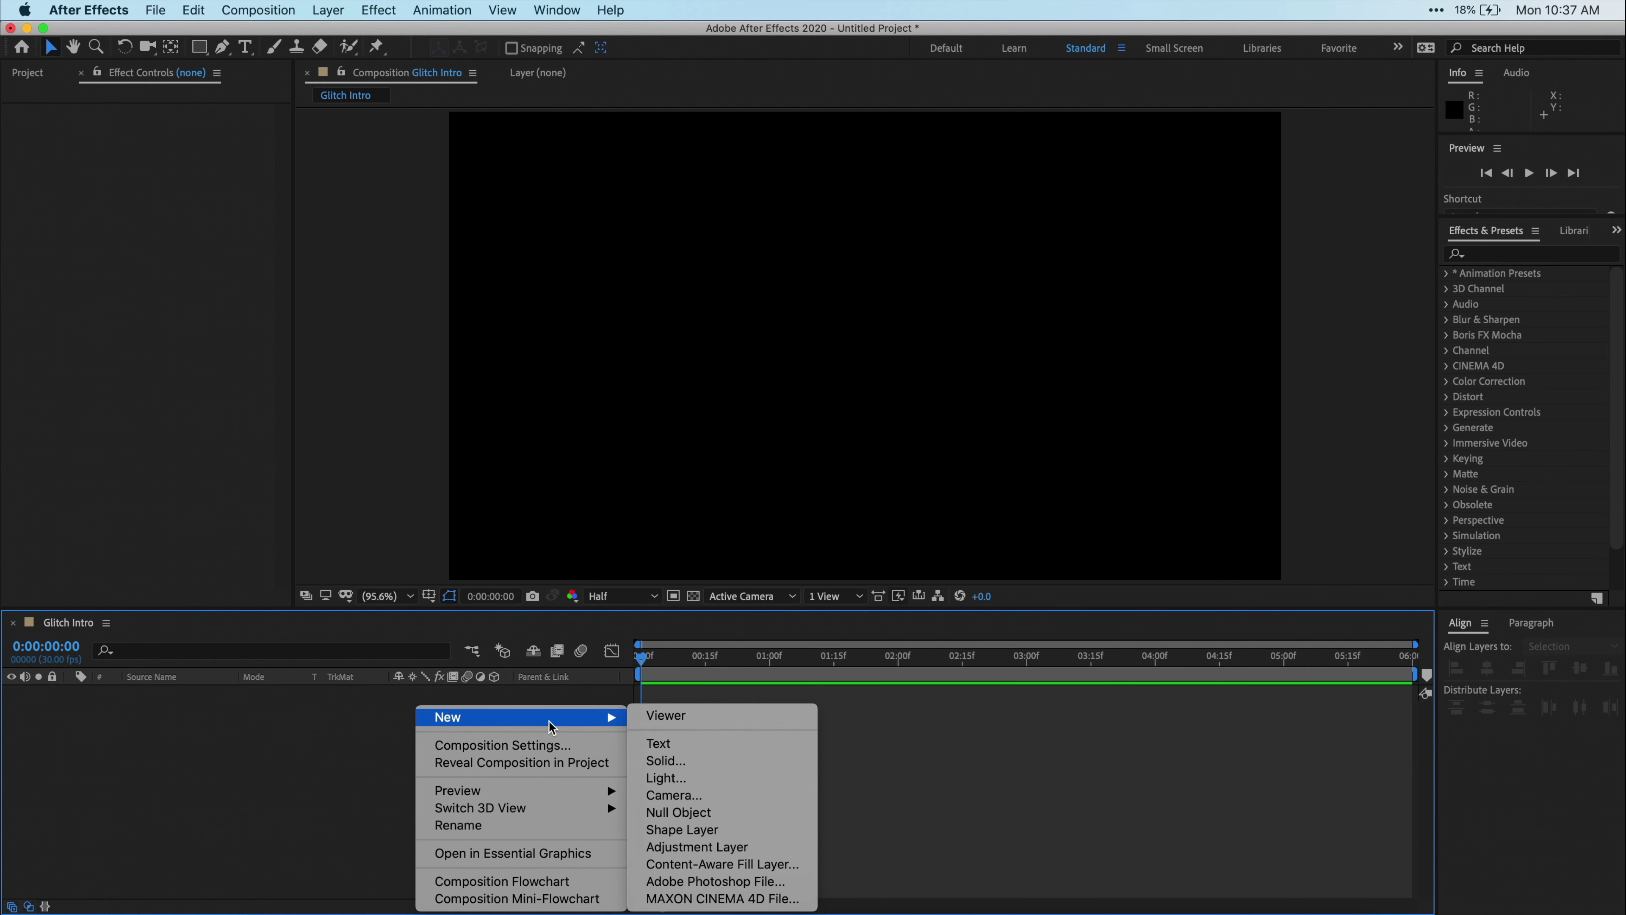
pyautogui.click(722, 762)
# Add the solid named BG and apply 4-Color Gradient to it
pyautogui.write('BG')
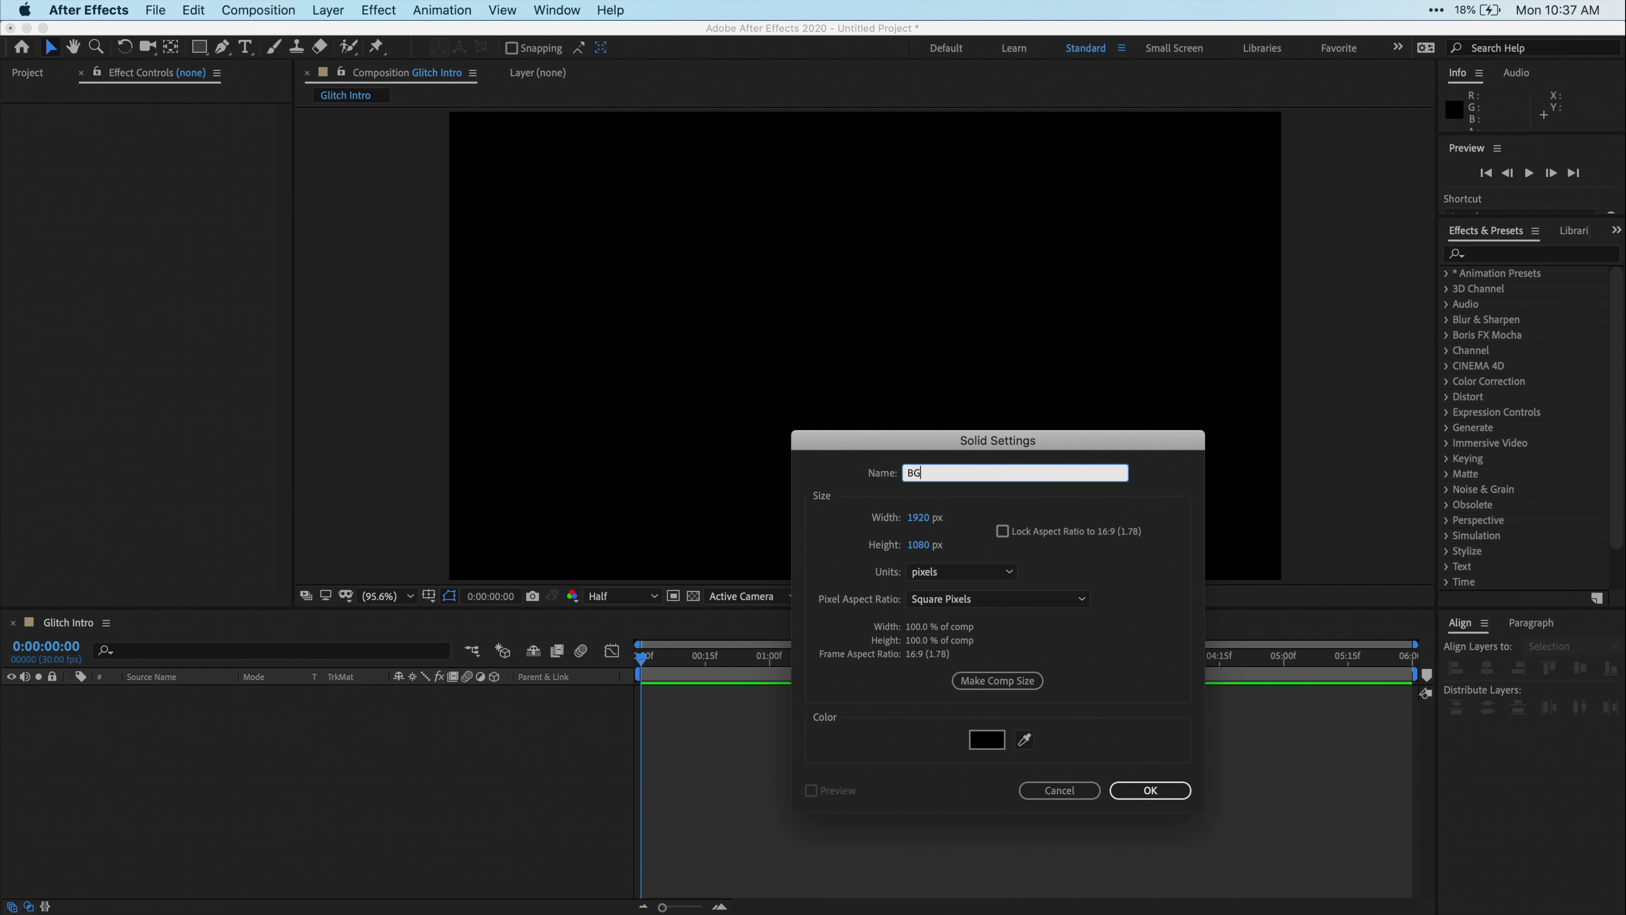
pyautogui.click(1153, 792)
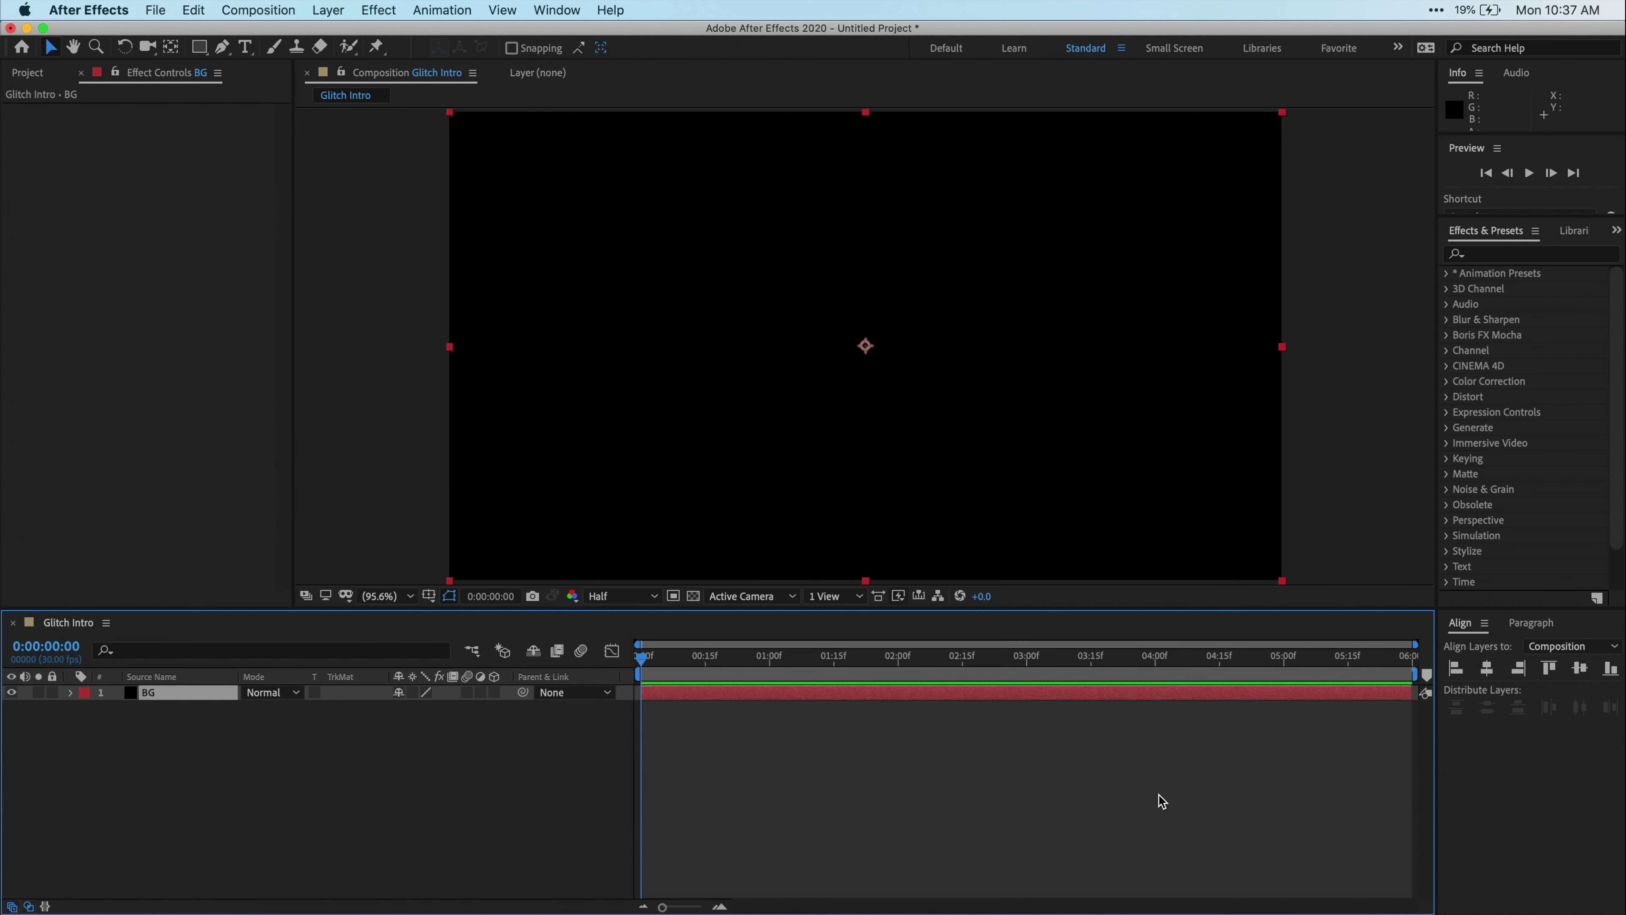
pyautogui.click(1536, 255)
pyautogui.write('4')
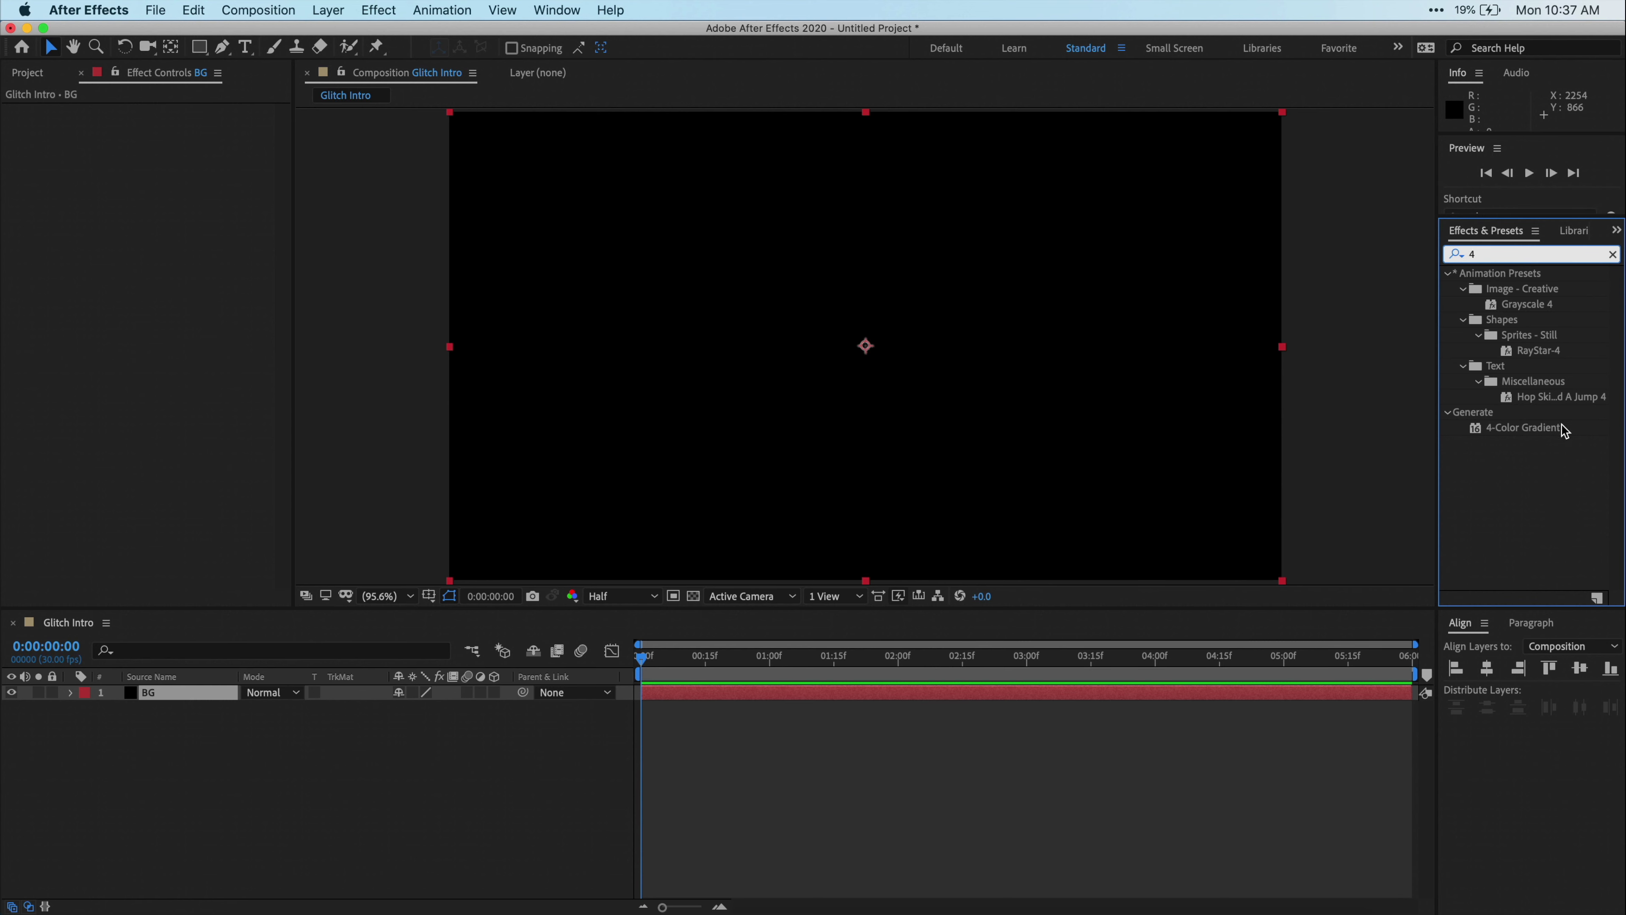
pyautogui.moveTo(1565, 426); pyautogui.dragTo(1060, 694)
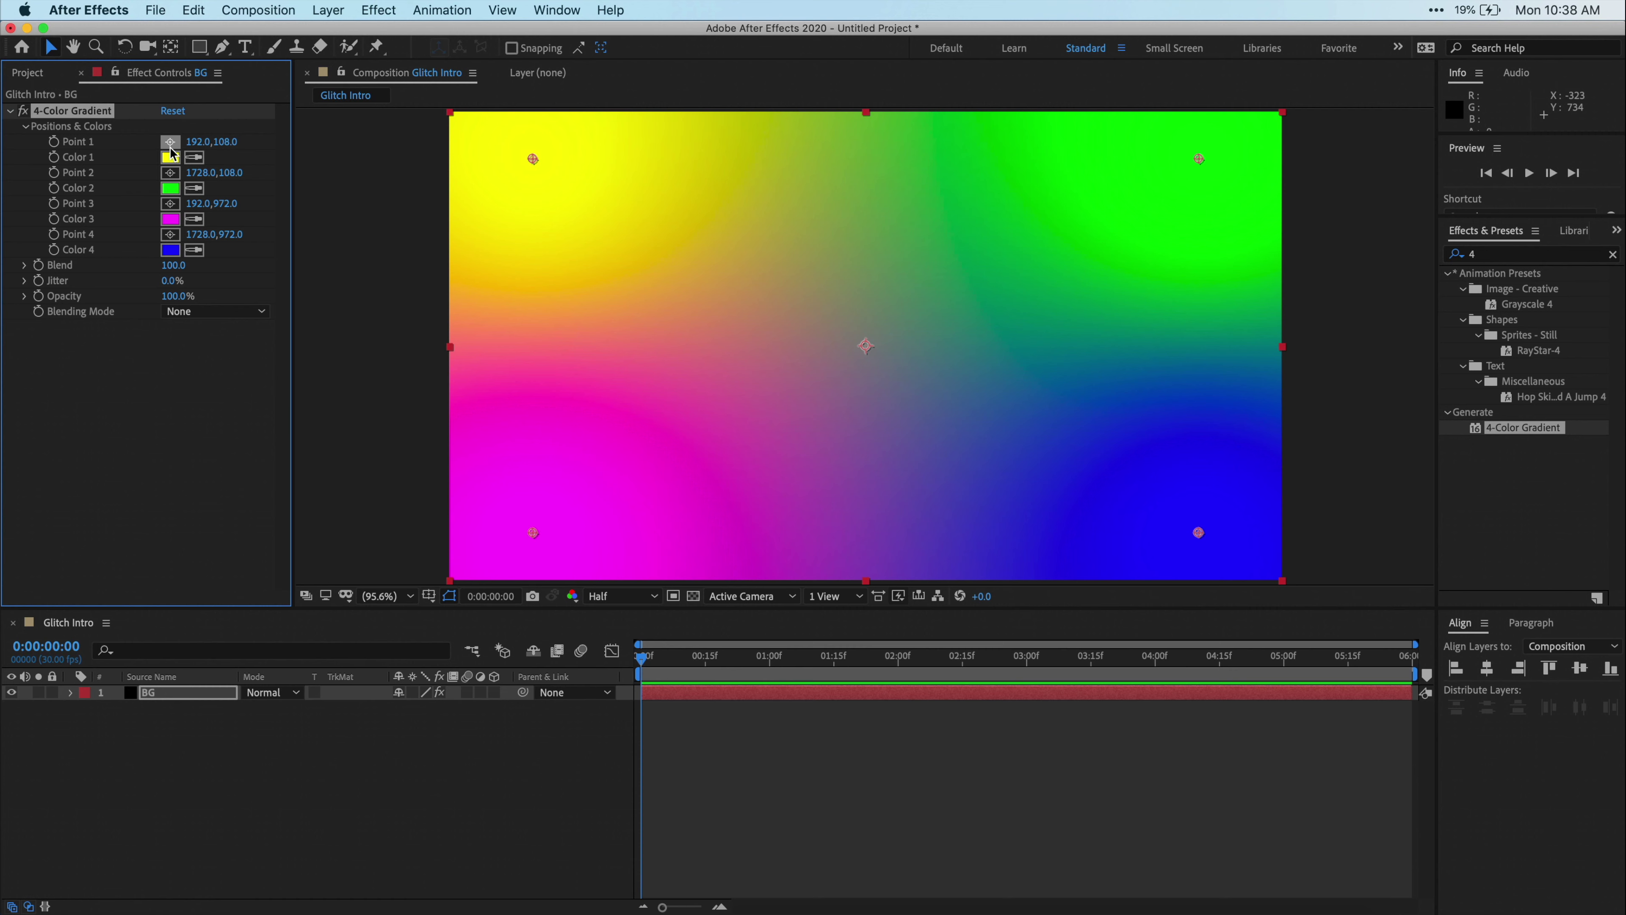
# Set gradient Color 1 to black and Color 2 to dark grey
pyautogui.click(170, 158)
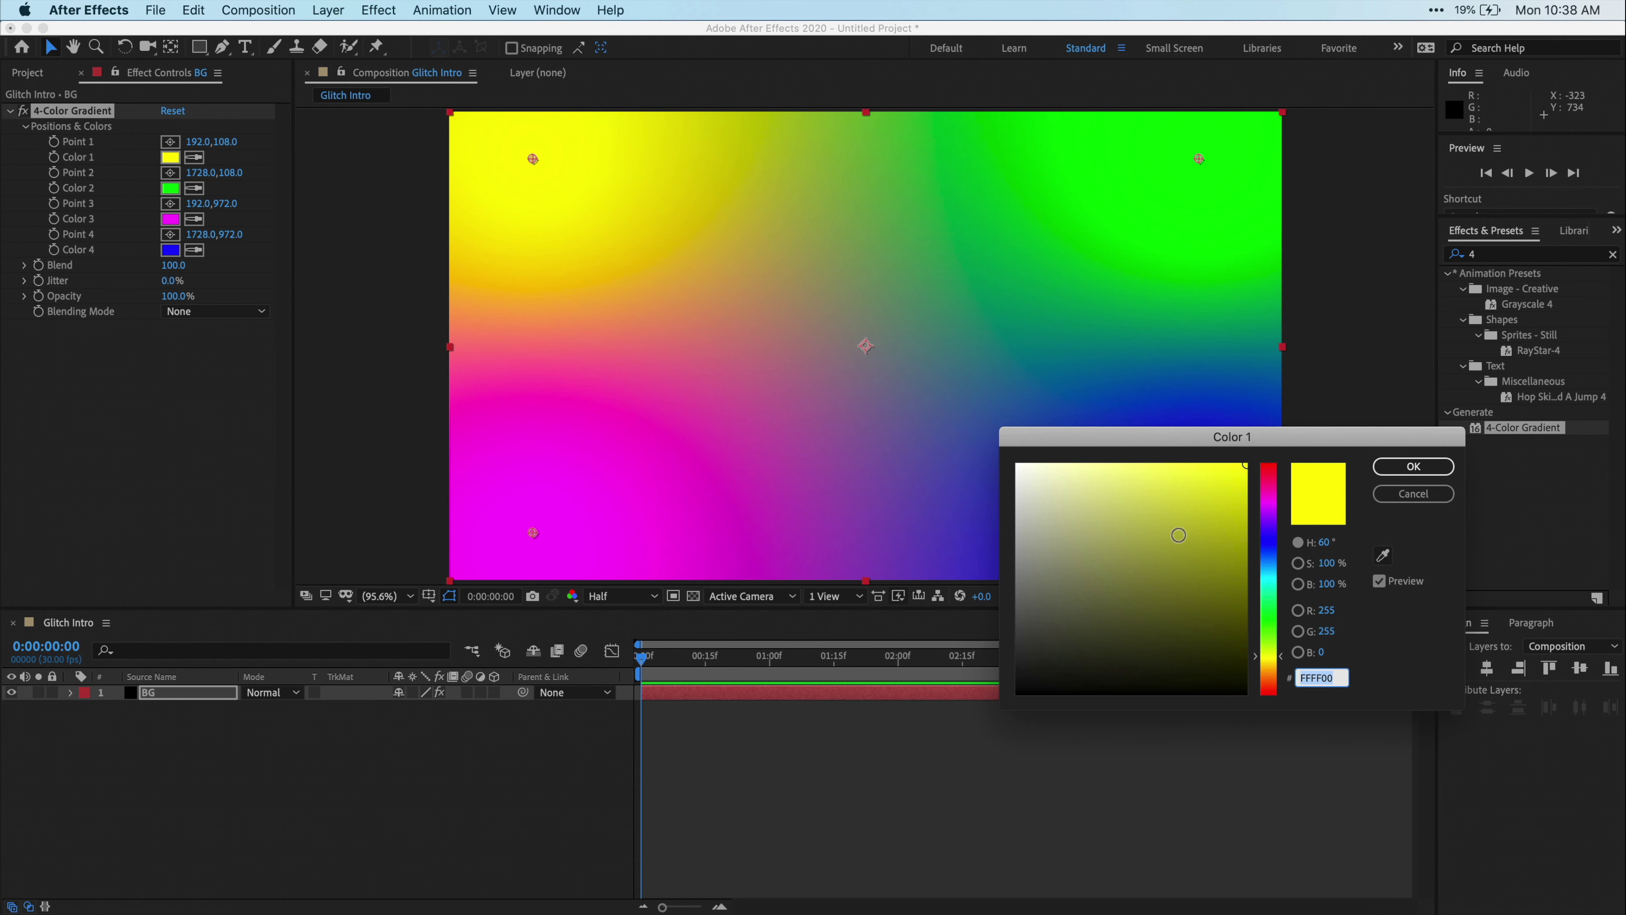
pyautogui.click(1178, 693)
pyautogui.click(1412, 466)
pyautogui.click(170, 188)
pyautogui.click(1039, 626)
pyautogui.click(1413, 466)
# Set gradient Colors 3 and 4 to dark tones and raise Blend to 328
pyautogui.click(170, 219)
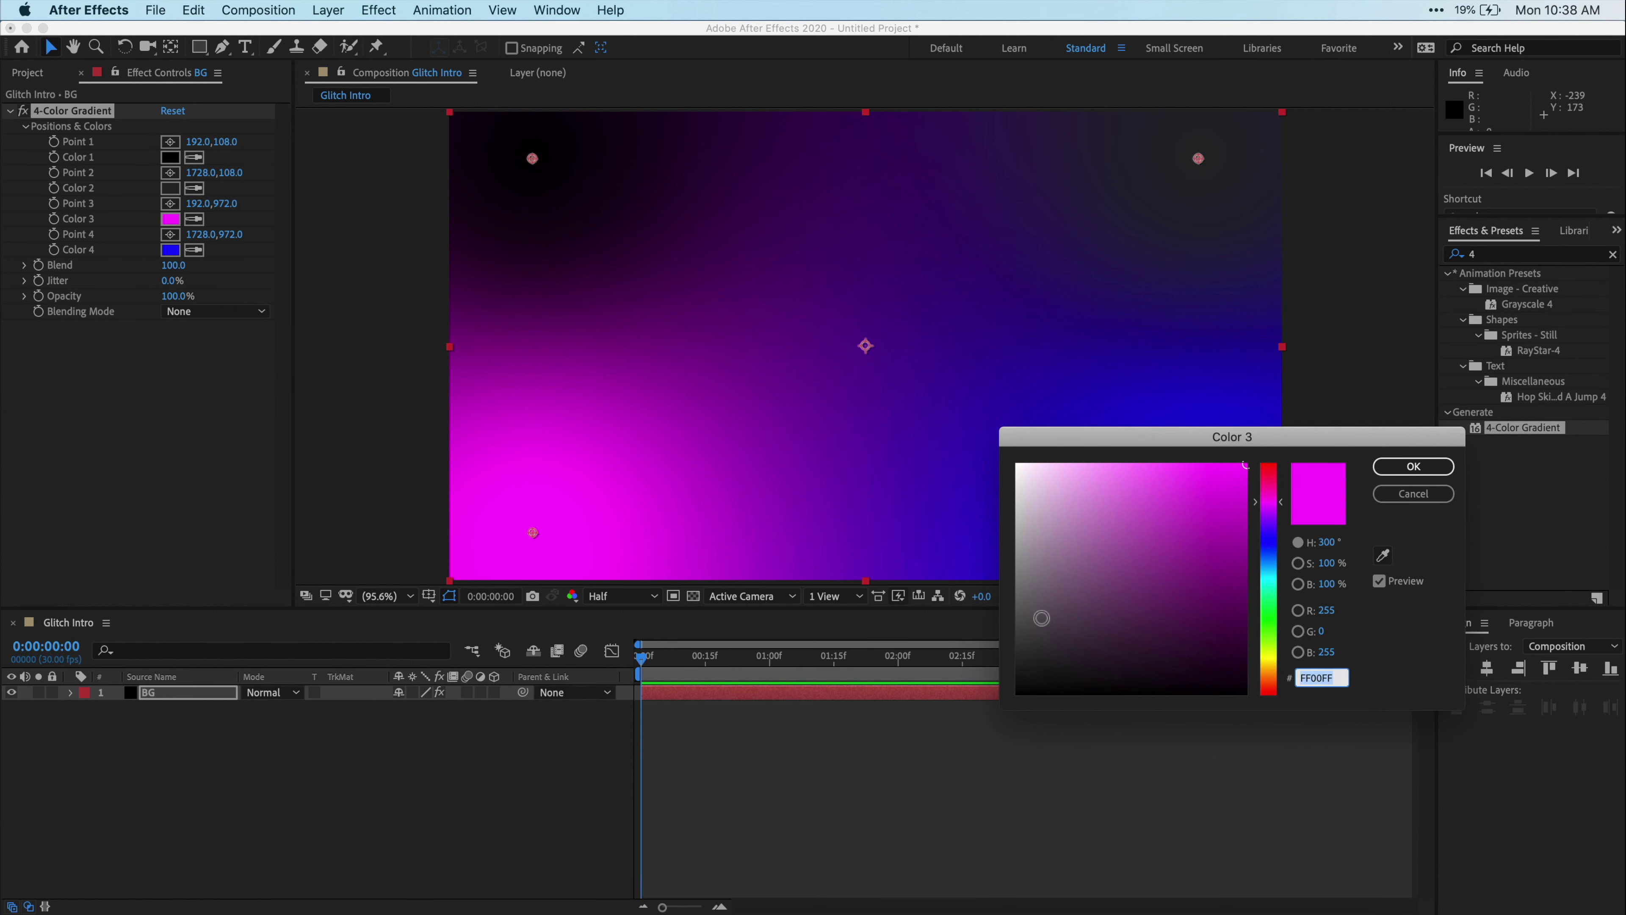
pyautogui.click(1042, 617)
pyautogui.click(1413, 466)
pyautogui.click(170, 249)
pyautogui.click(1026, 647)
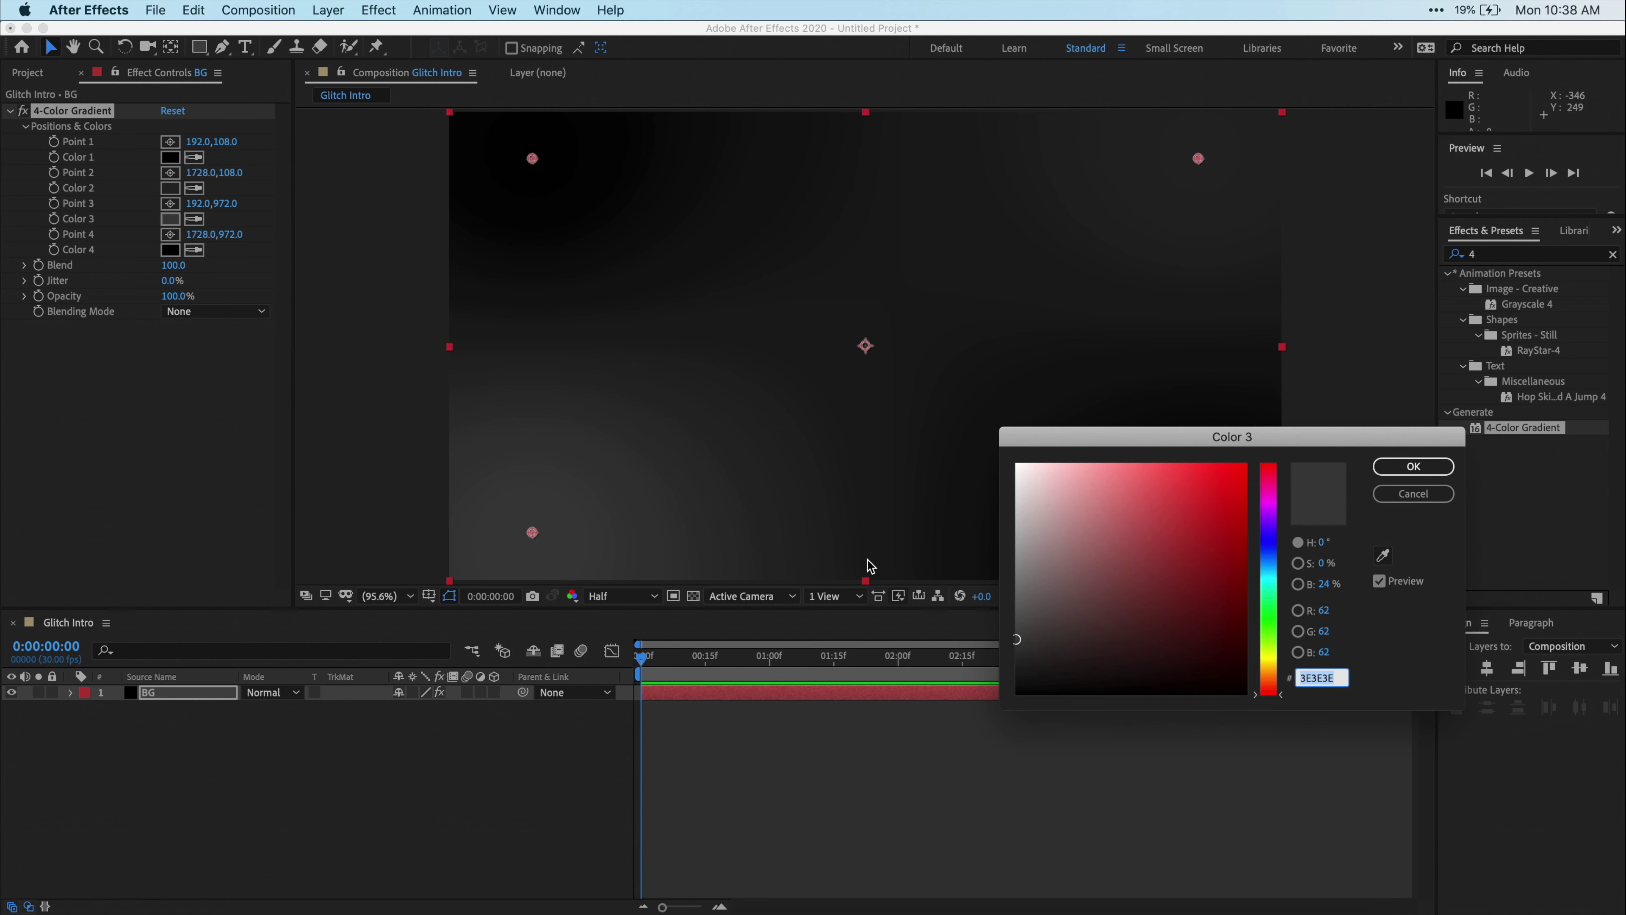
pyautogui.click(1015, 639)
pyautogui.click(1413, 466)
pyautogui.moveTo(174, 265); pyautogui.dragTo(255, 264)
pyautogui.click(164, 442)
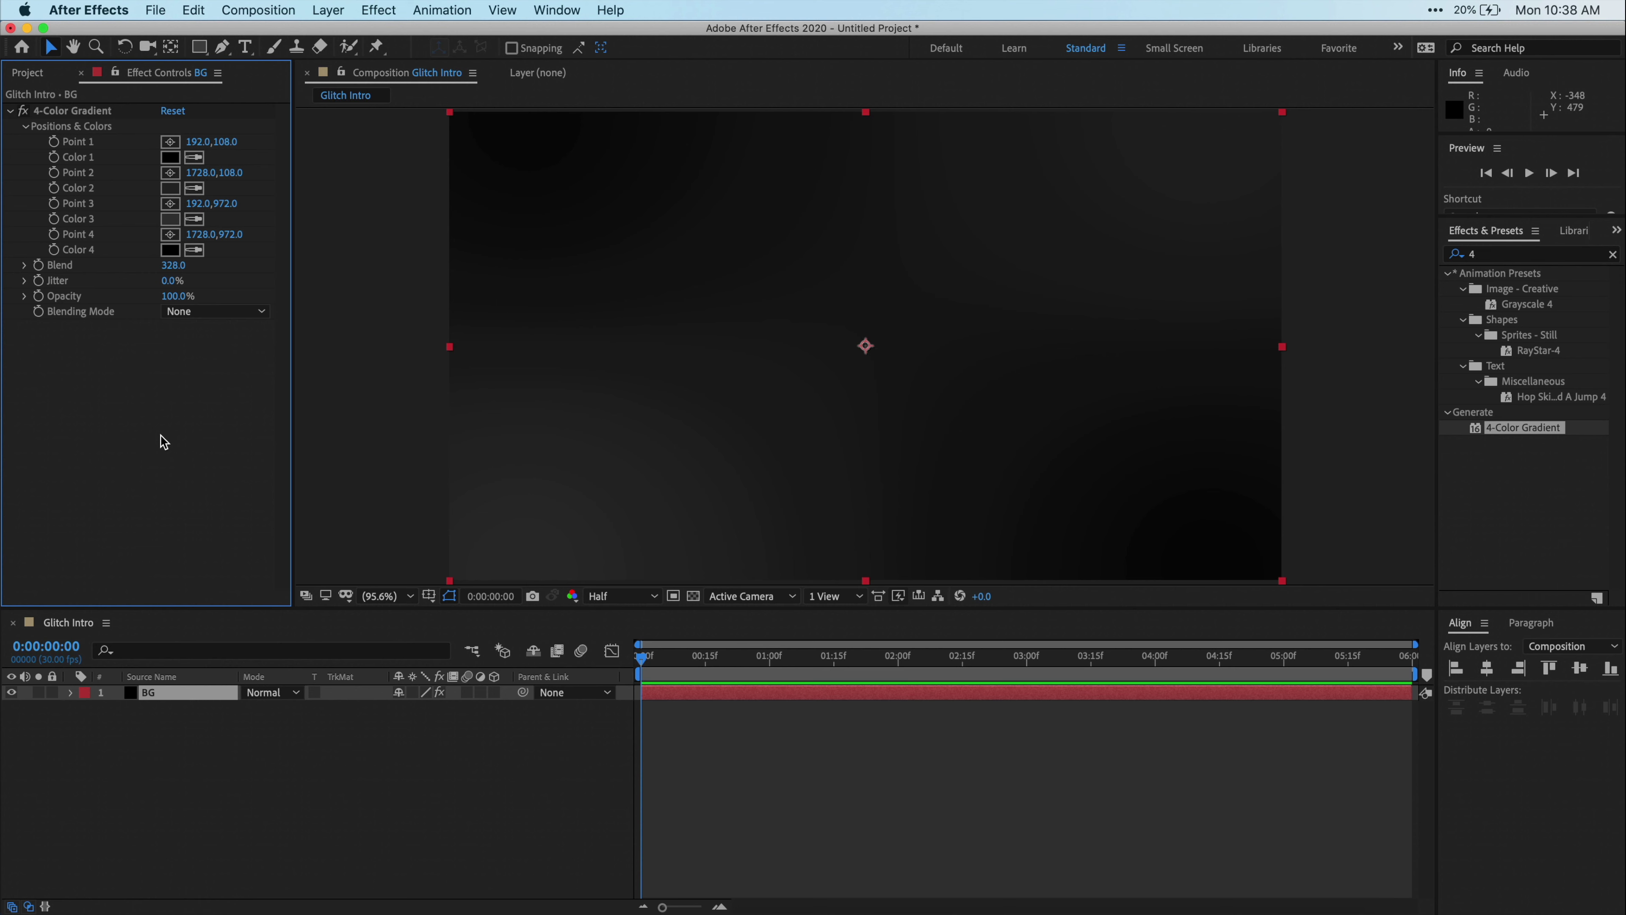
# Create a two-line text layer reading YOUR / LOGO
pyautogui.click(252, 50)
pyautogui.click(731, 339)
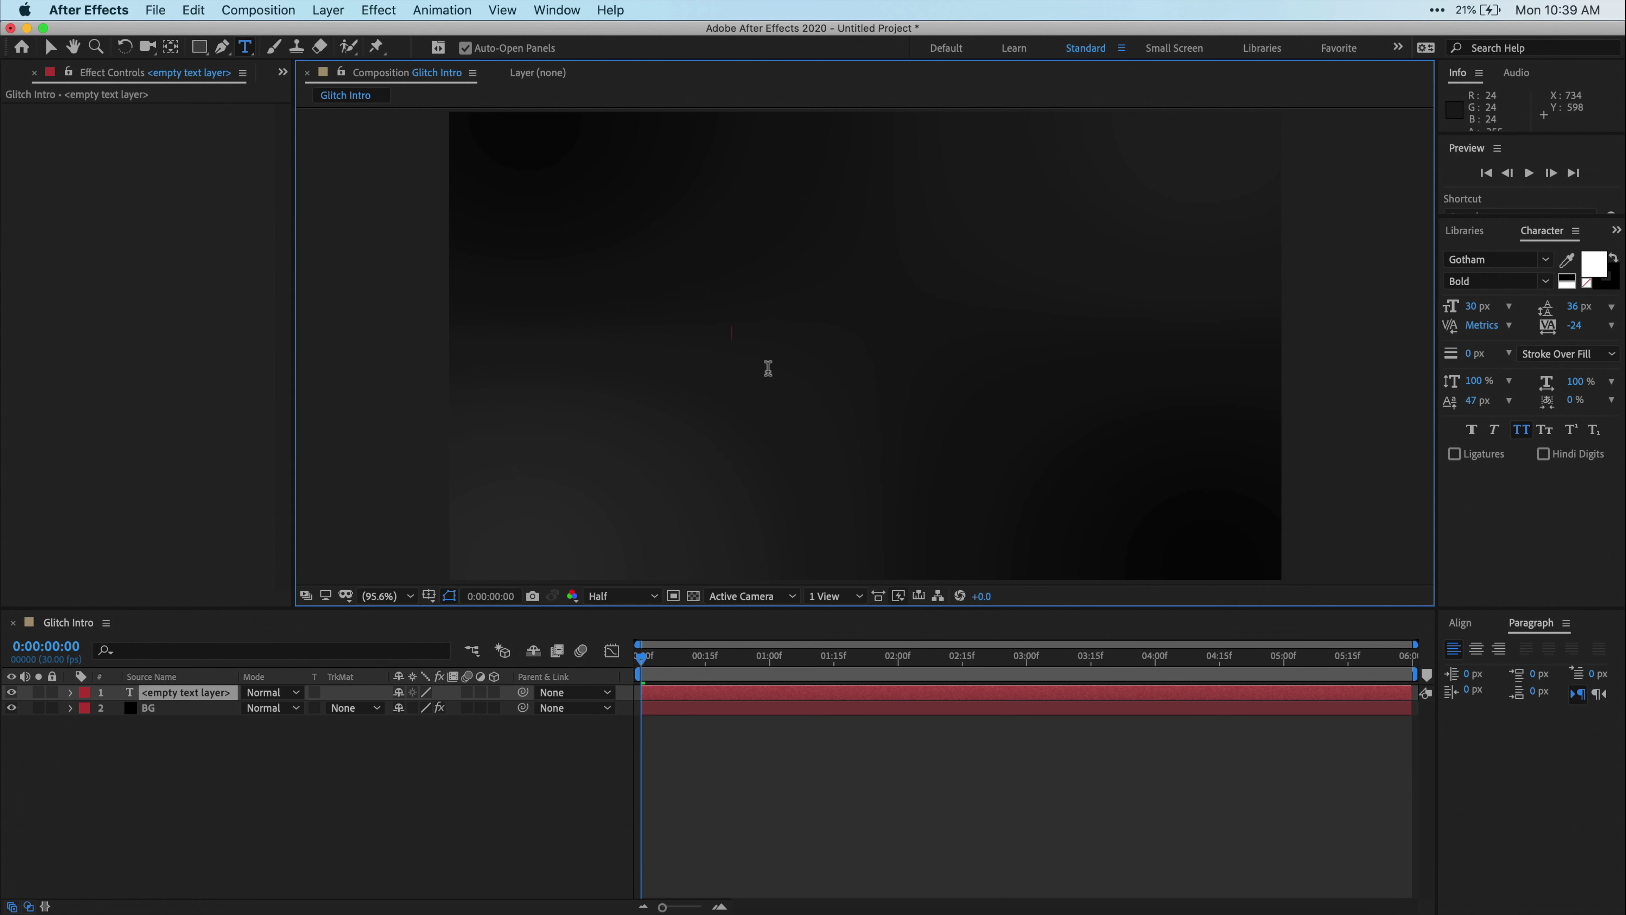
pyautogui.write('YOUR')
pyautogui.press('Return')
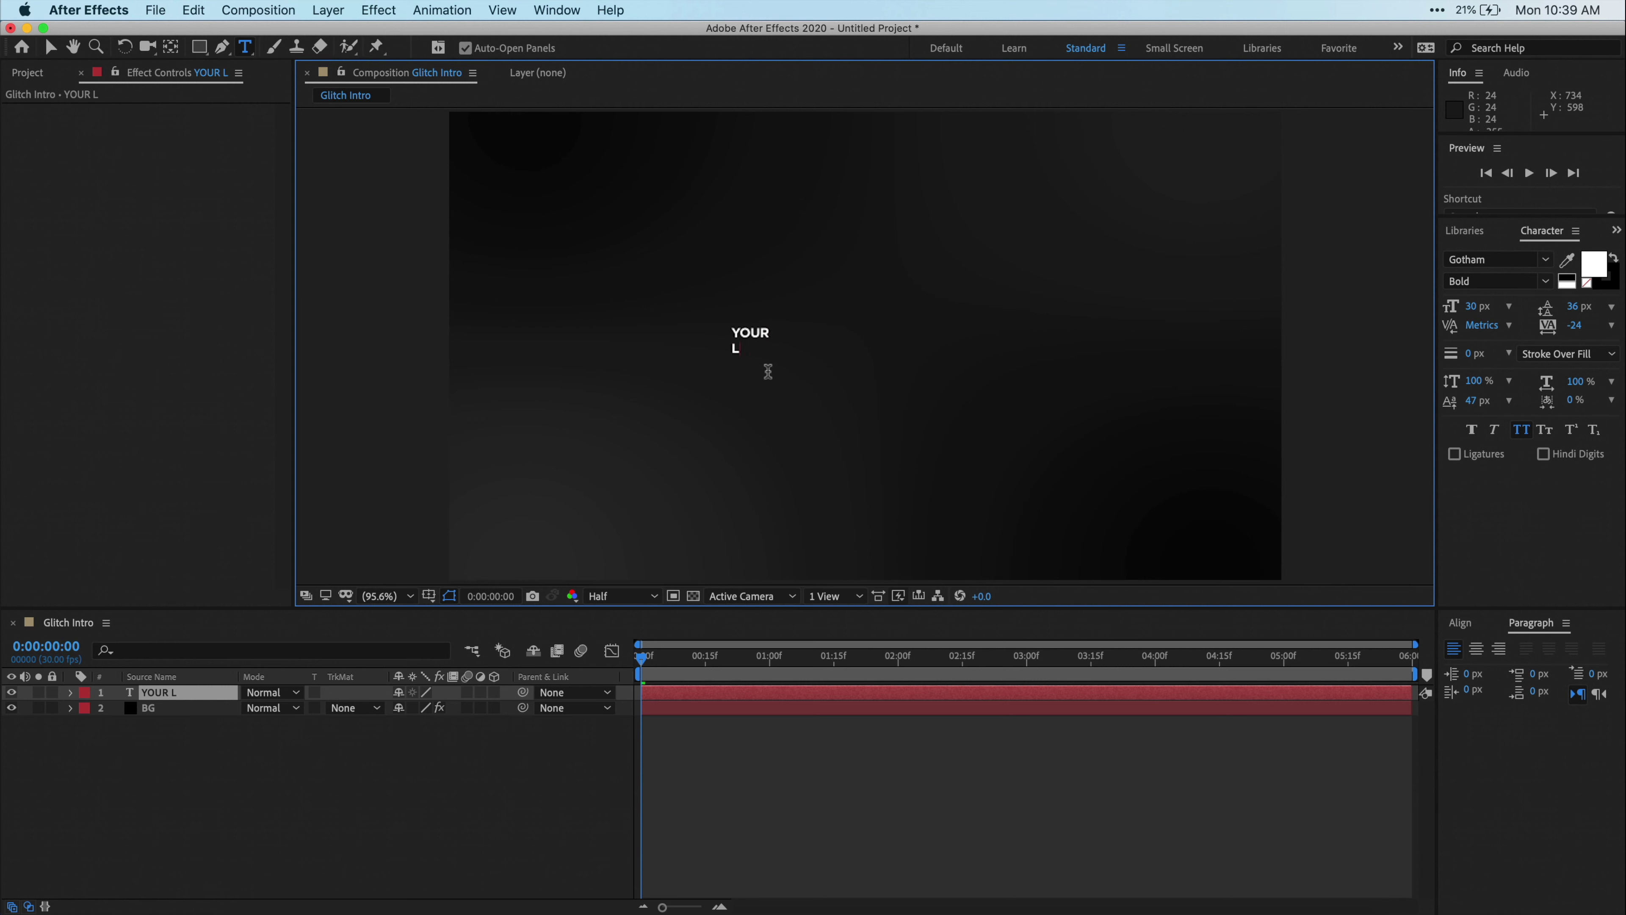
pyautogui.write('LOGO')
# Style the title as Aldo the Apache, 323 px, 244 px leading, centred in the comp
pyautogui.press('cmd+a')
pyautogui.click(1545, 259)
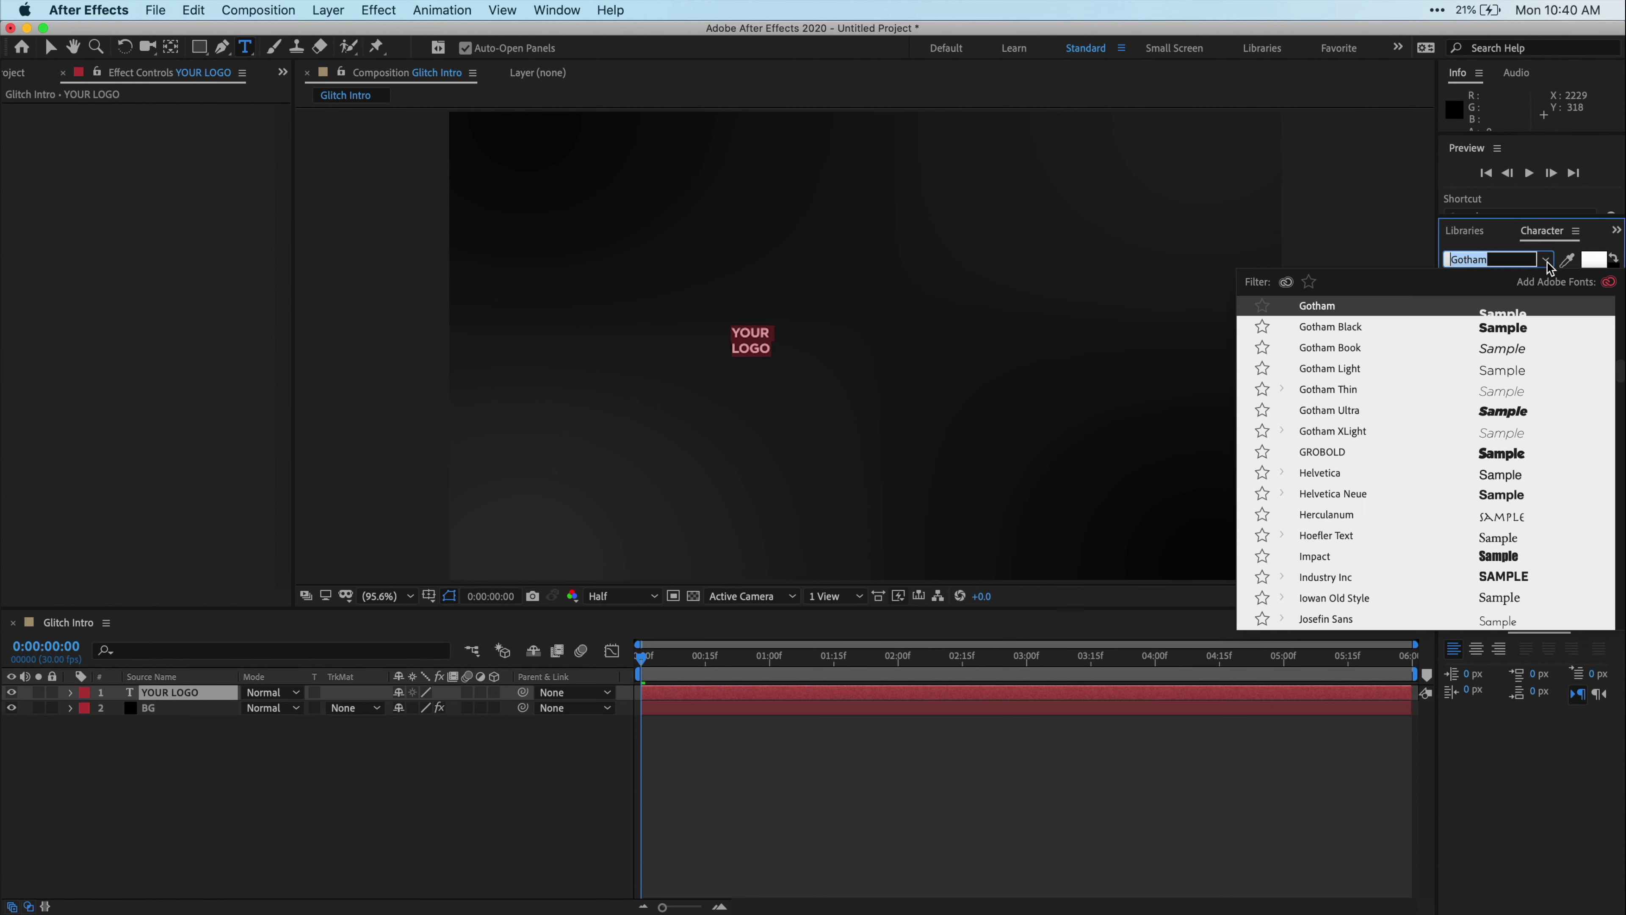
pyautogui.click(1376, 306)
pyautogui.moveTo(1476, 307); pyautogui.dragTo(1619, 306)
pyautogui.click(1460, 622)
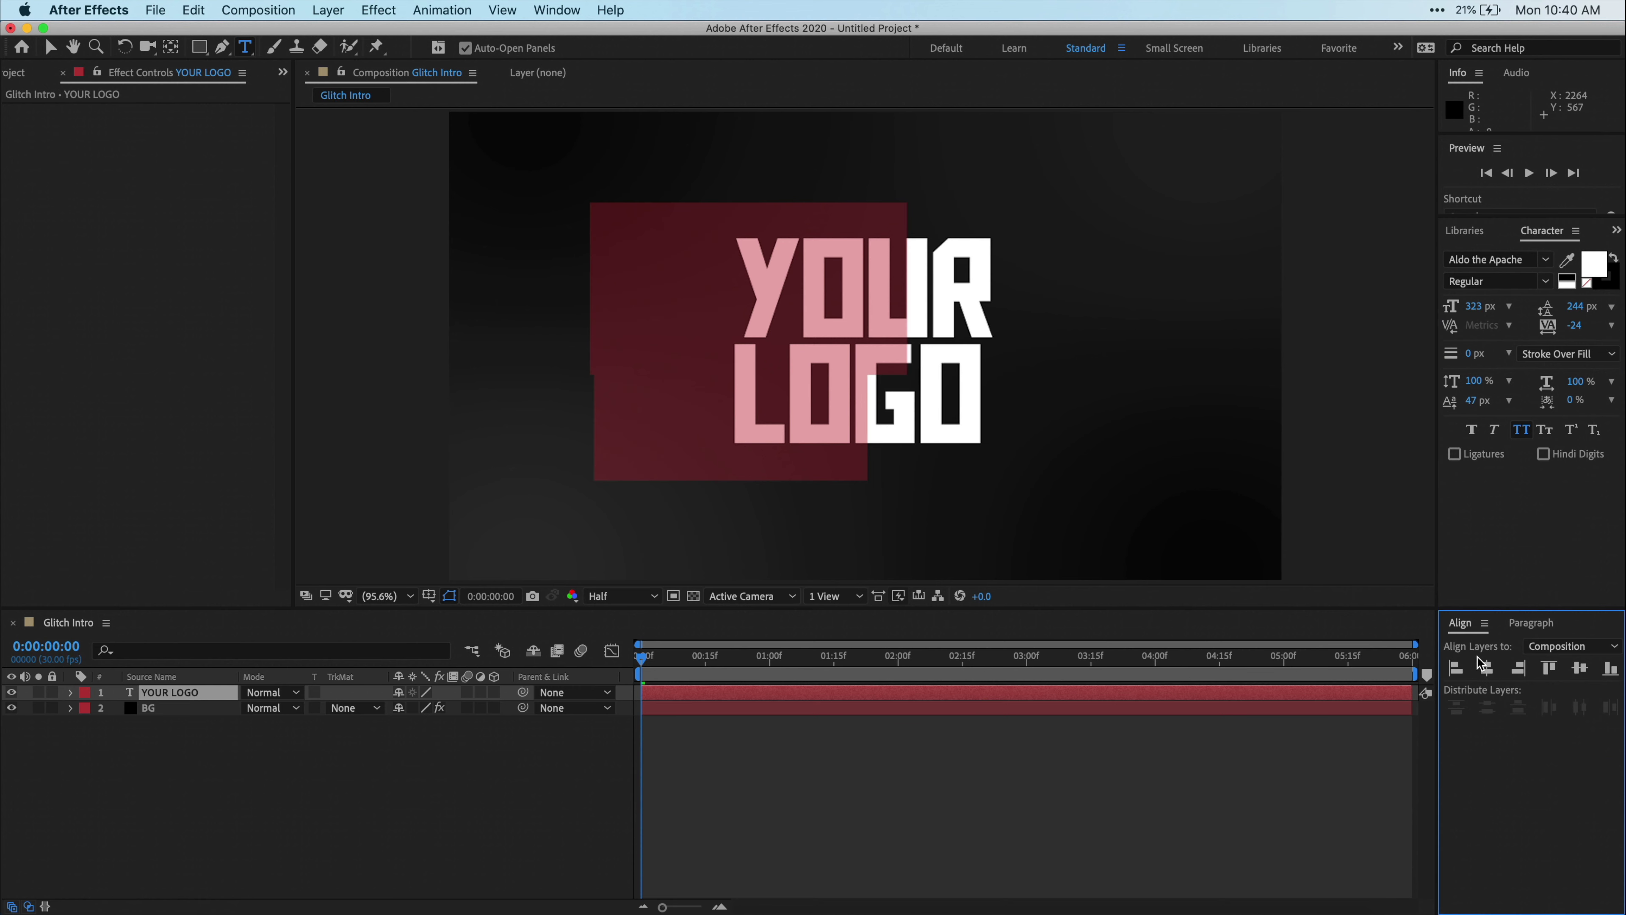
pyautogui.click(1486, 667)
pyautogui.click(1580, 667)
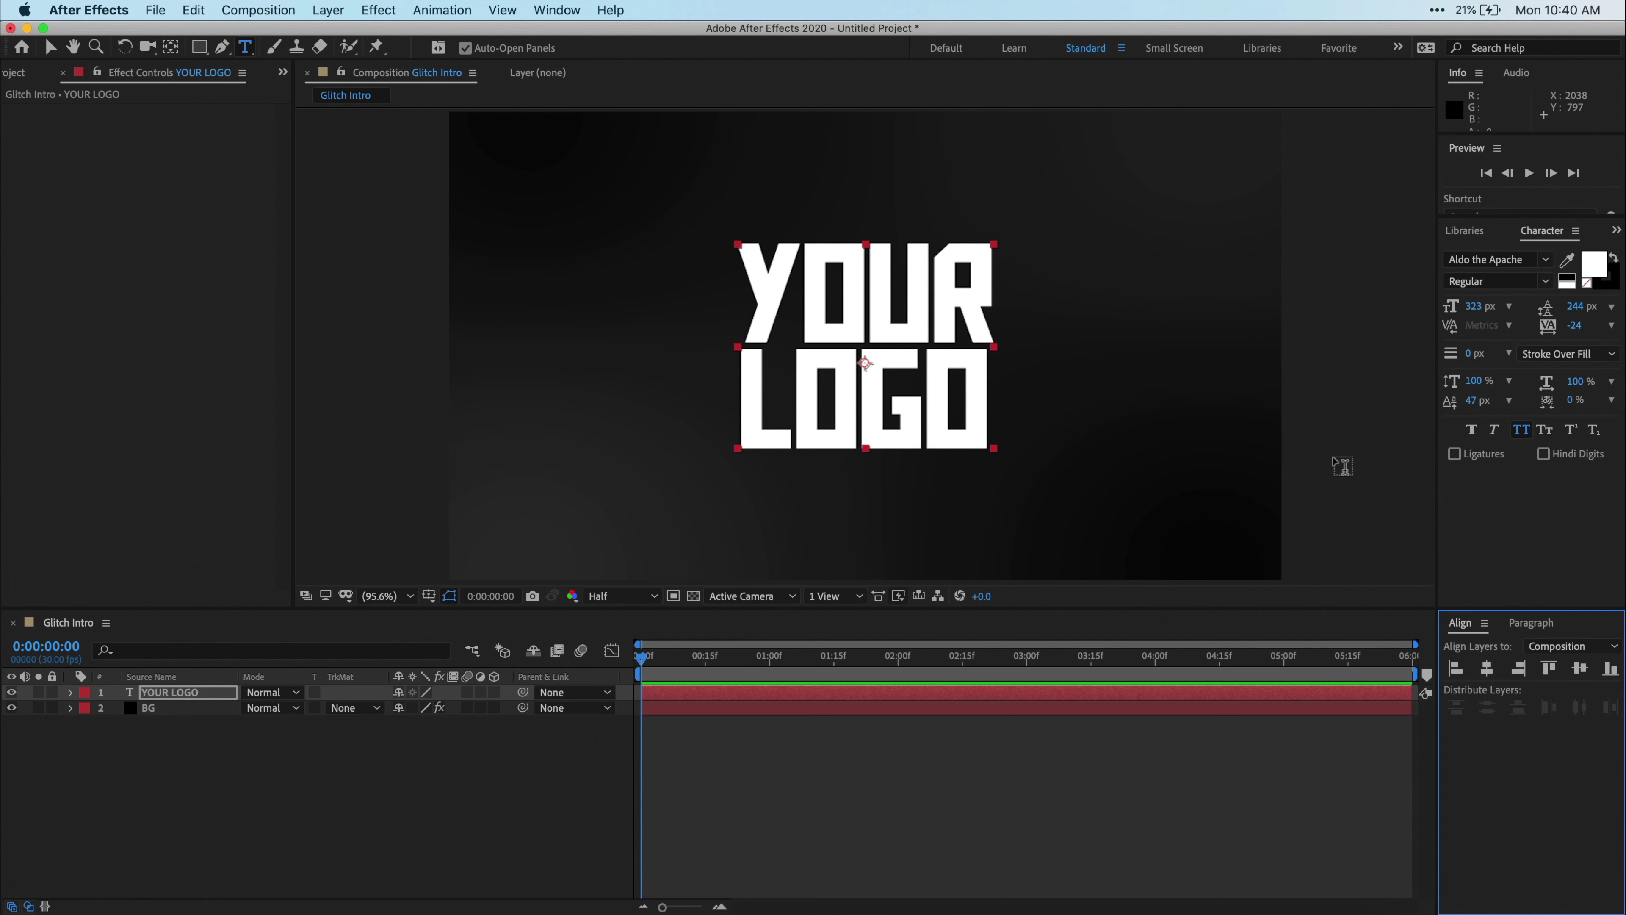
pyautogui.press('v')
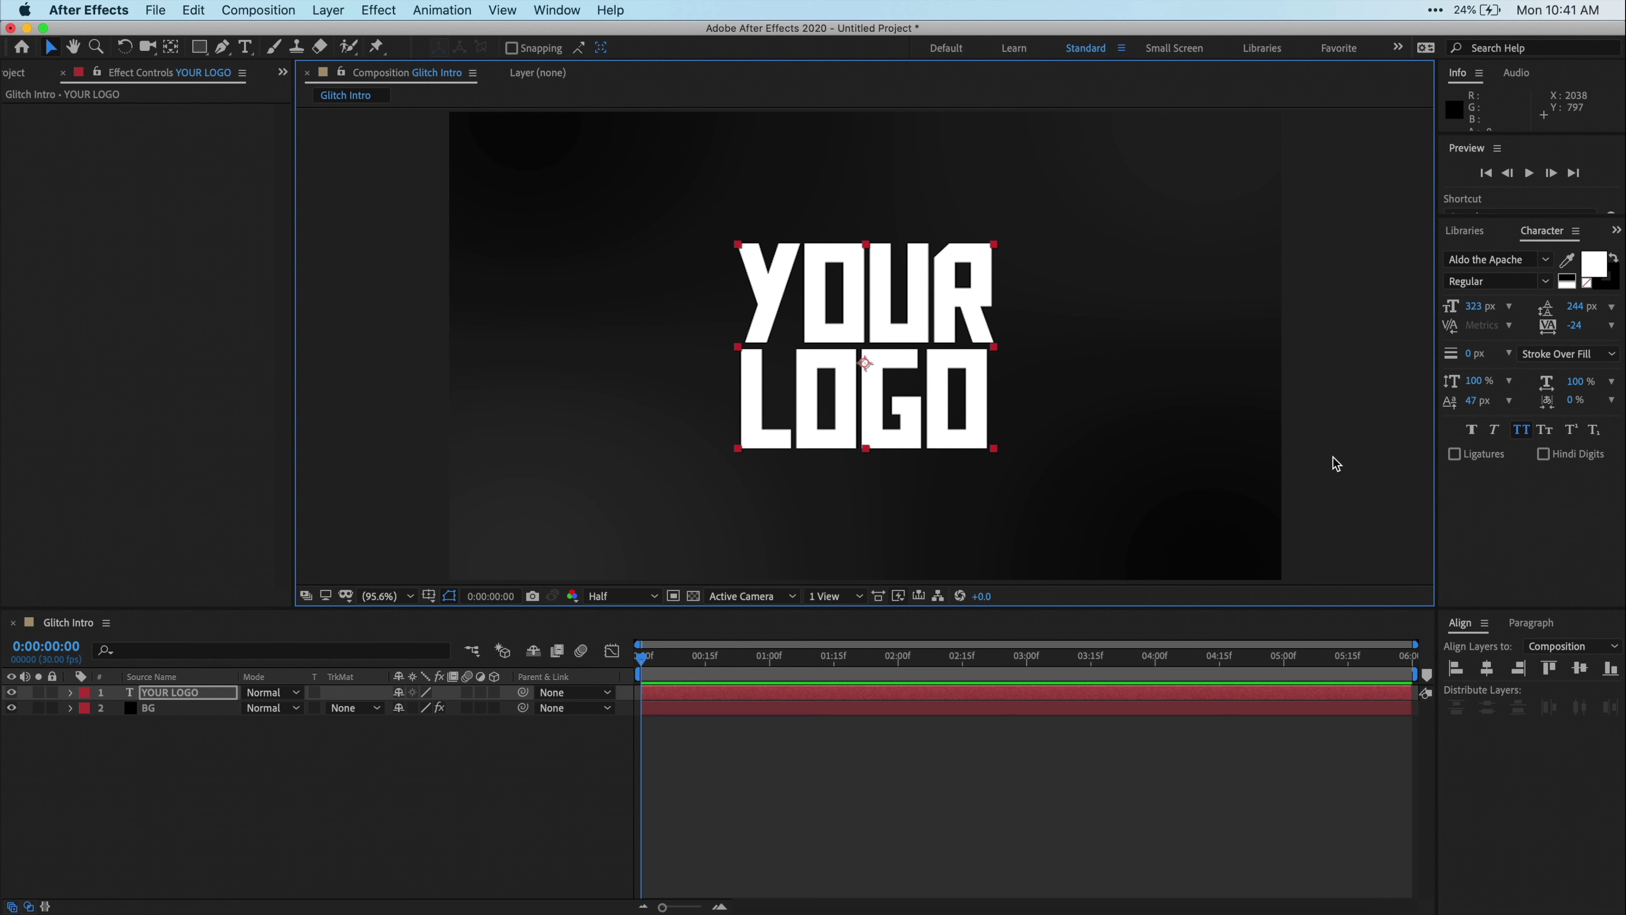
# Keyframe the logo's Scale from 242% at 0s to 100% at 1s and preview it
pyautogui.press('s')
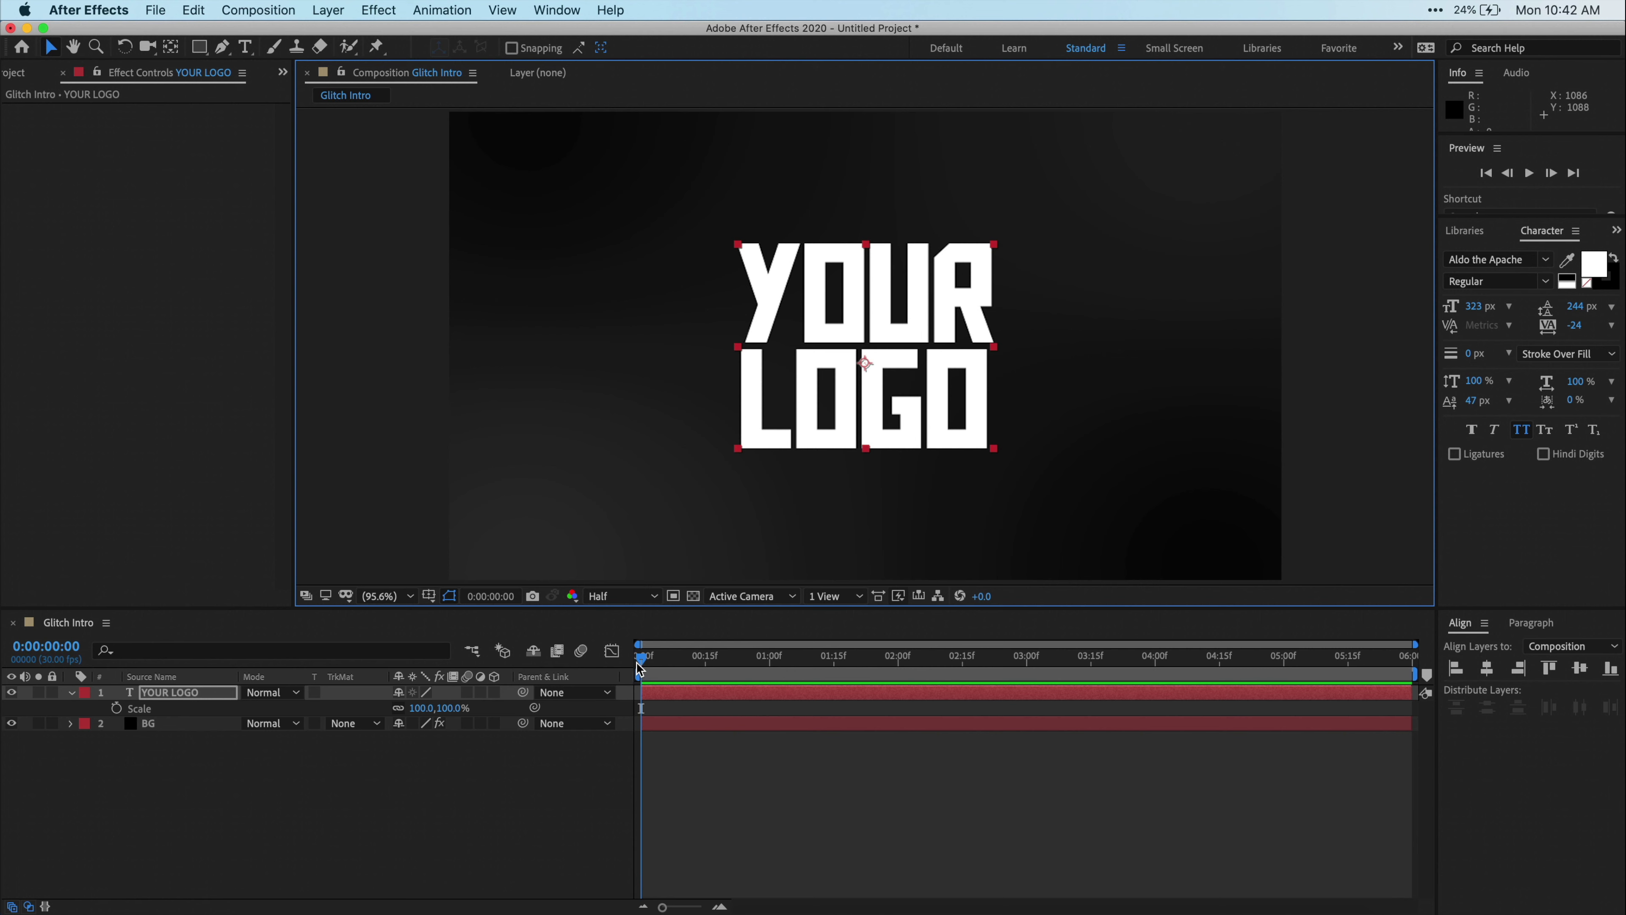
pyautogui.moveTo(638, 666); pyautogui.dragTo(771, 658)
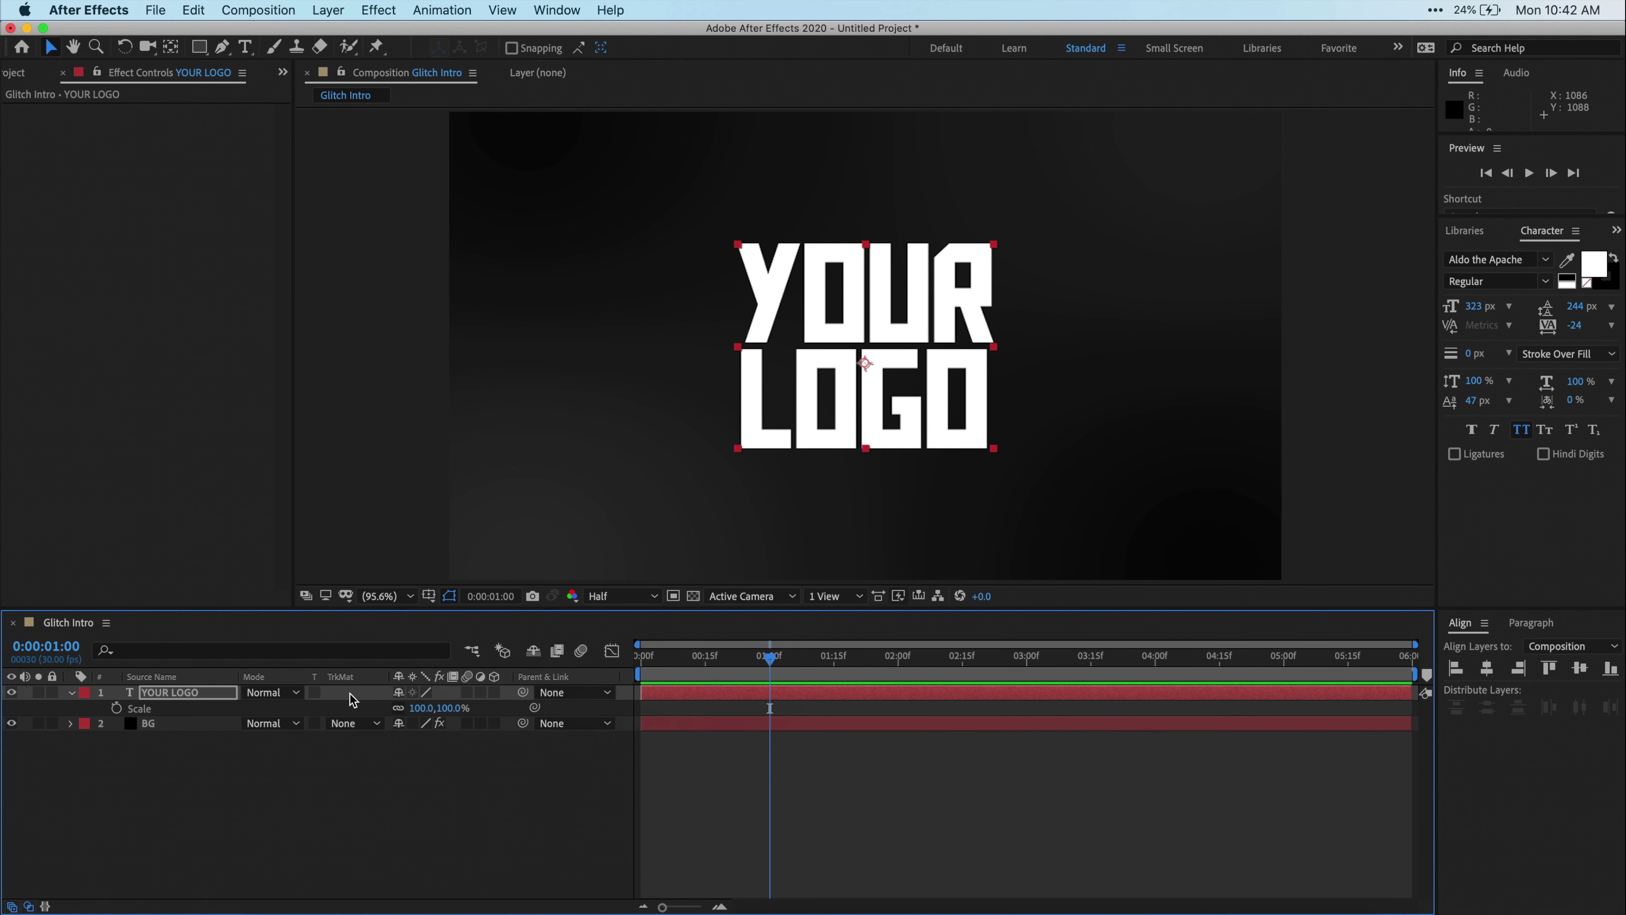
pyautogui.click(117, 707)
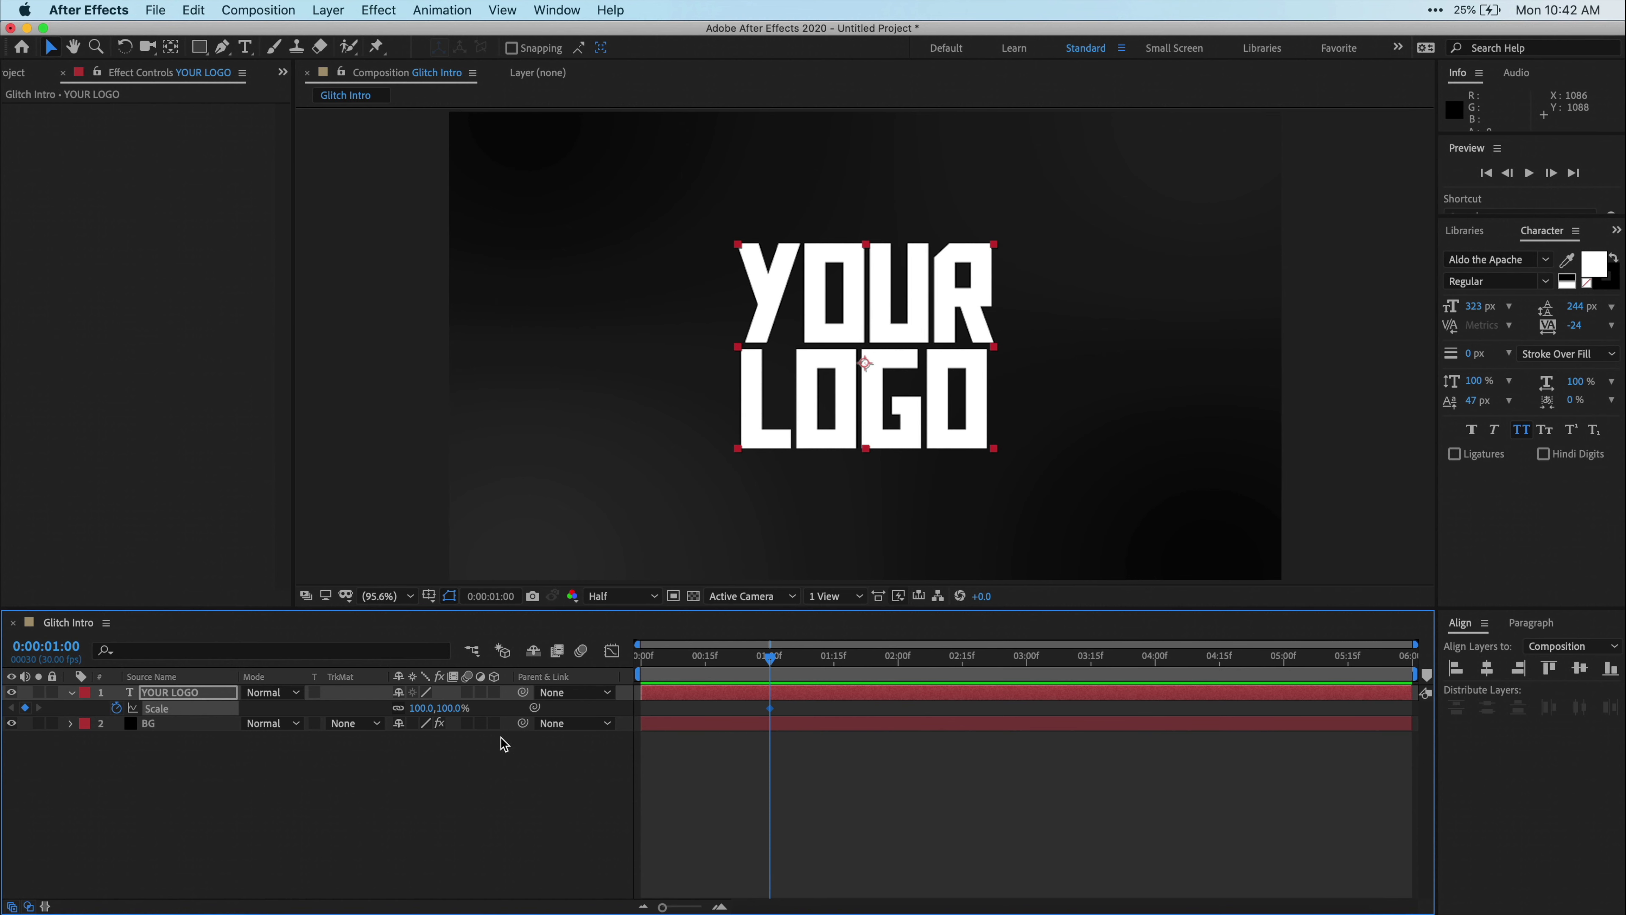
pyautogui.click(760, 659)
pyautogui.moveTo(763, 666); pyautogui.dragTo(626, 663)
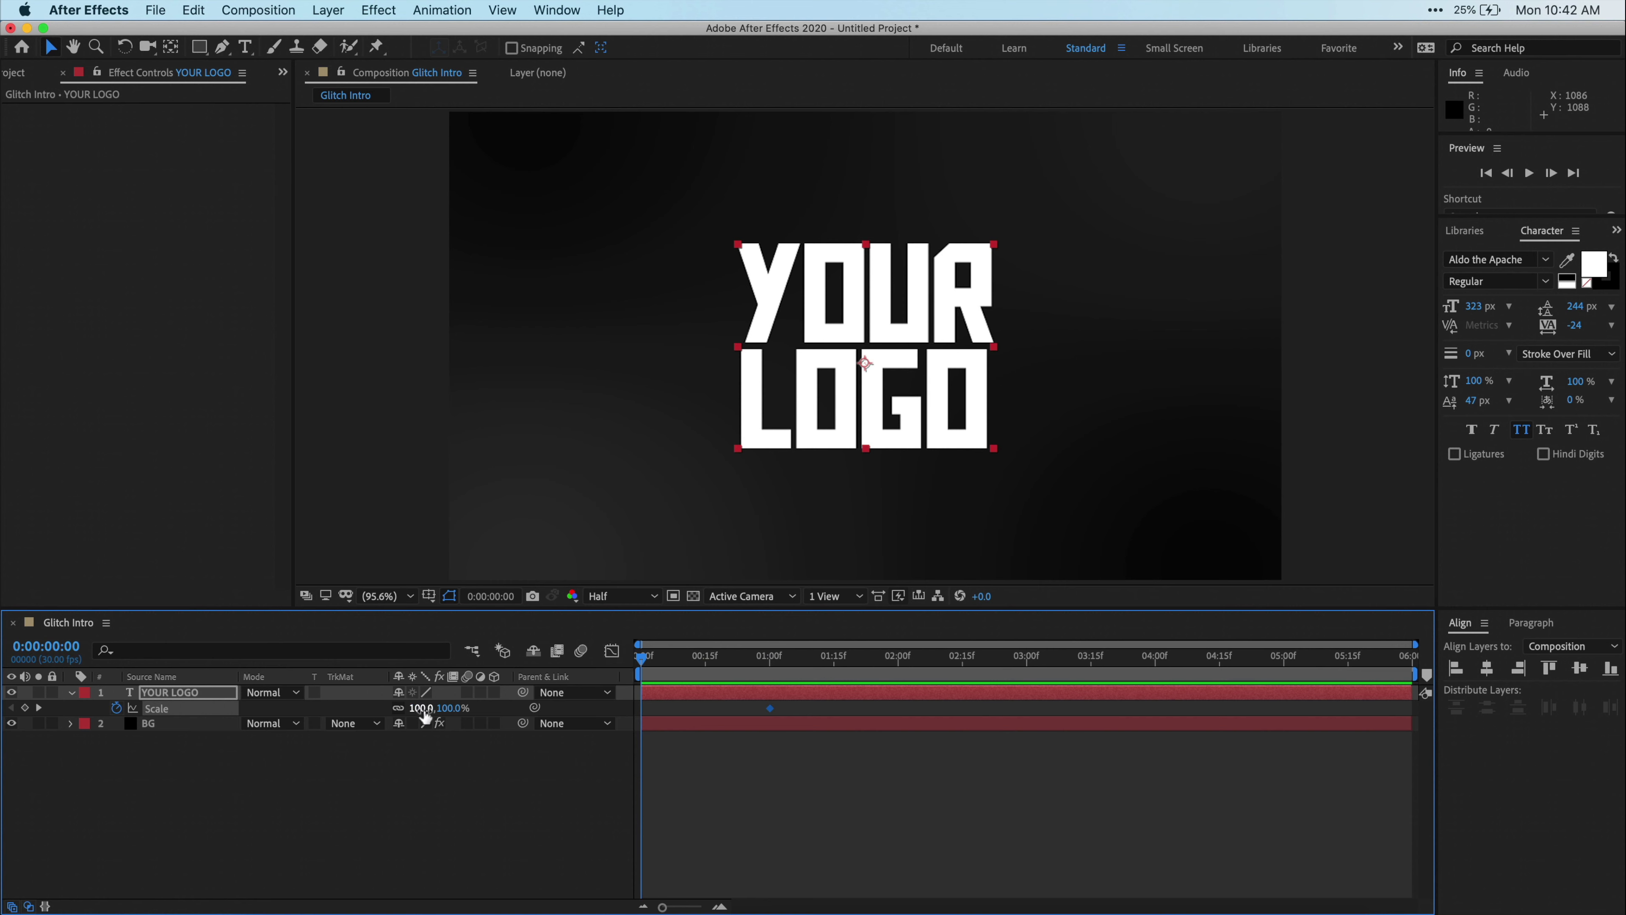
pyautogui.moveTo(426, 707); pyautogui.dragTo(554, 709)
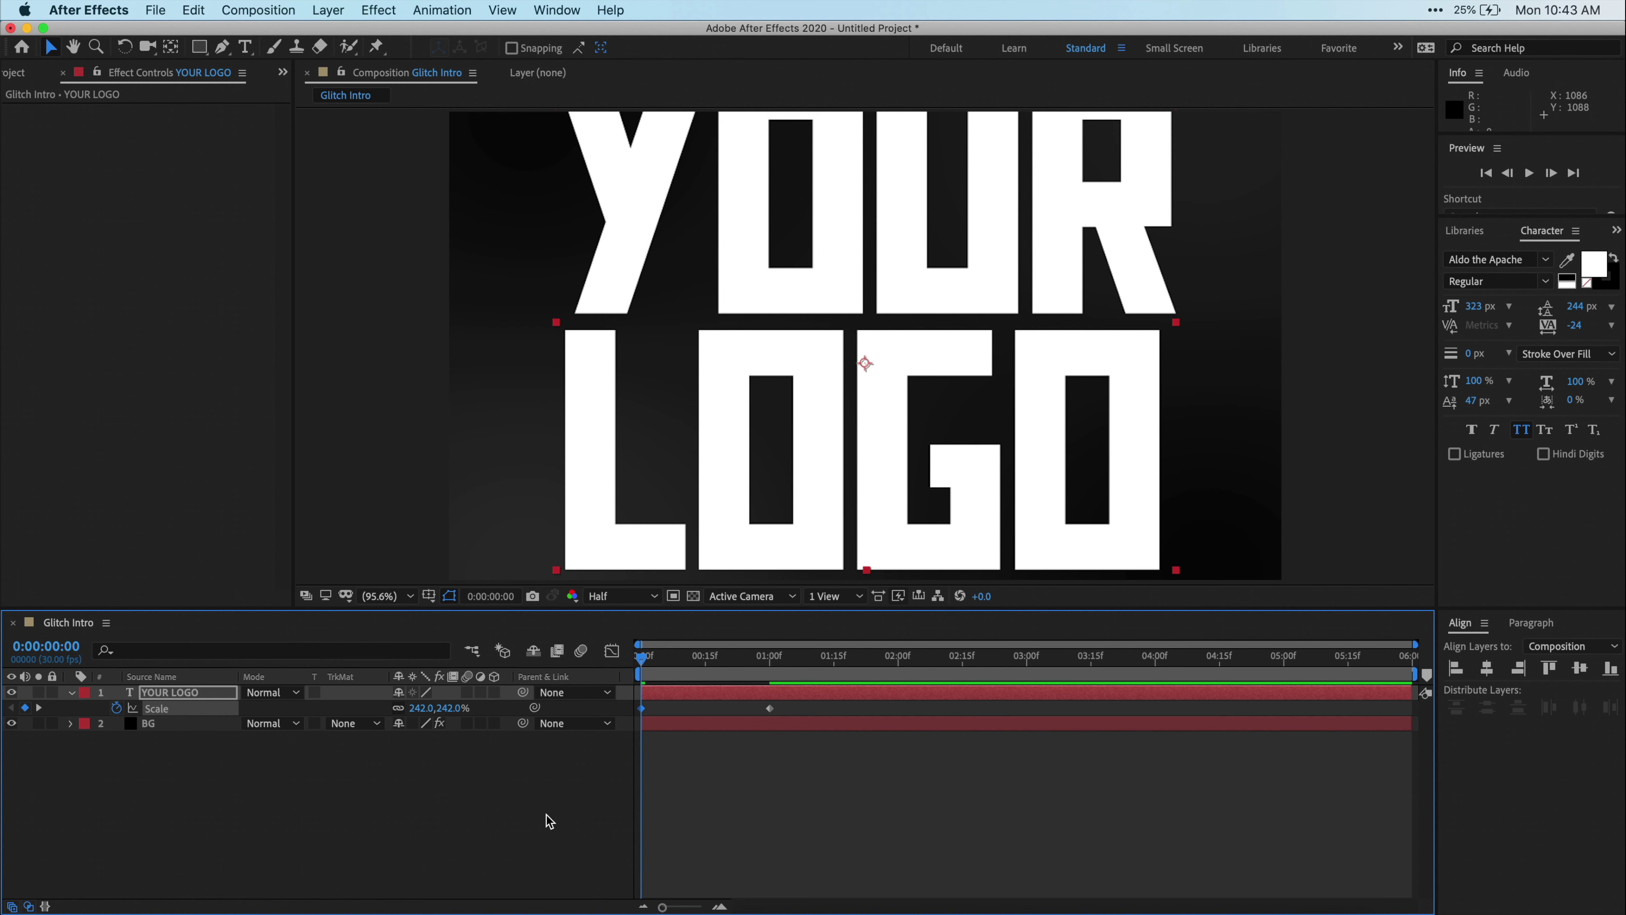
pyautogui.press('space')
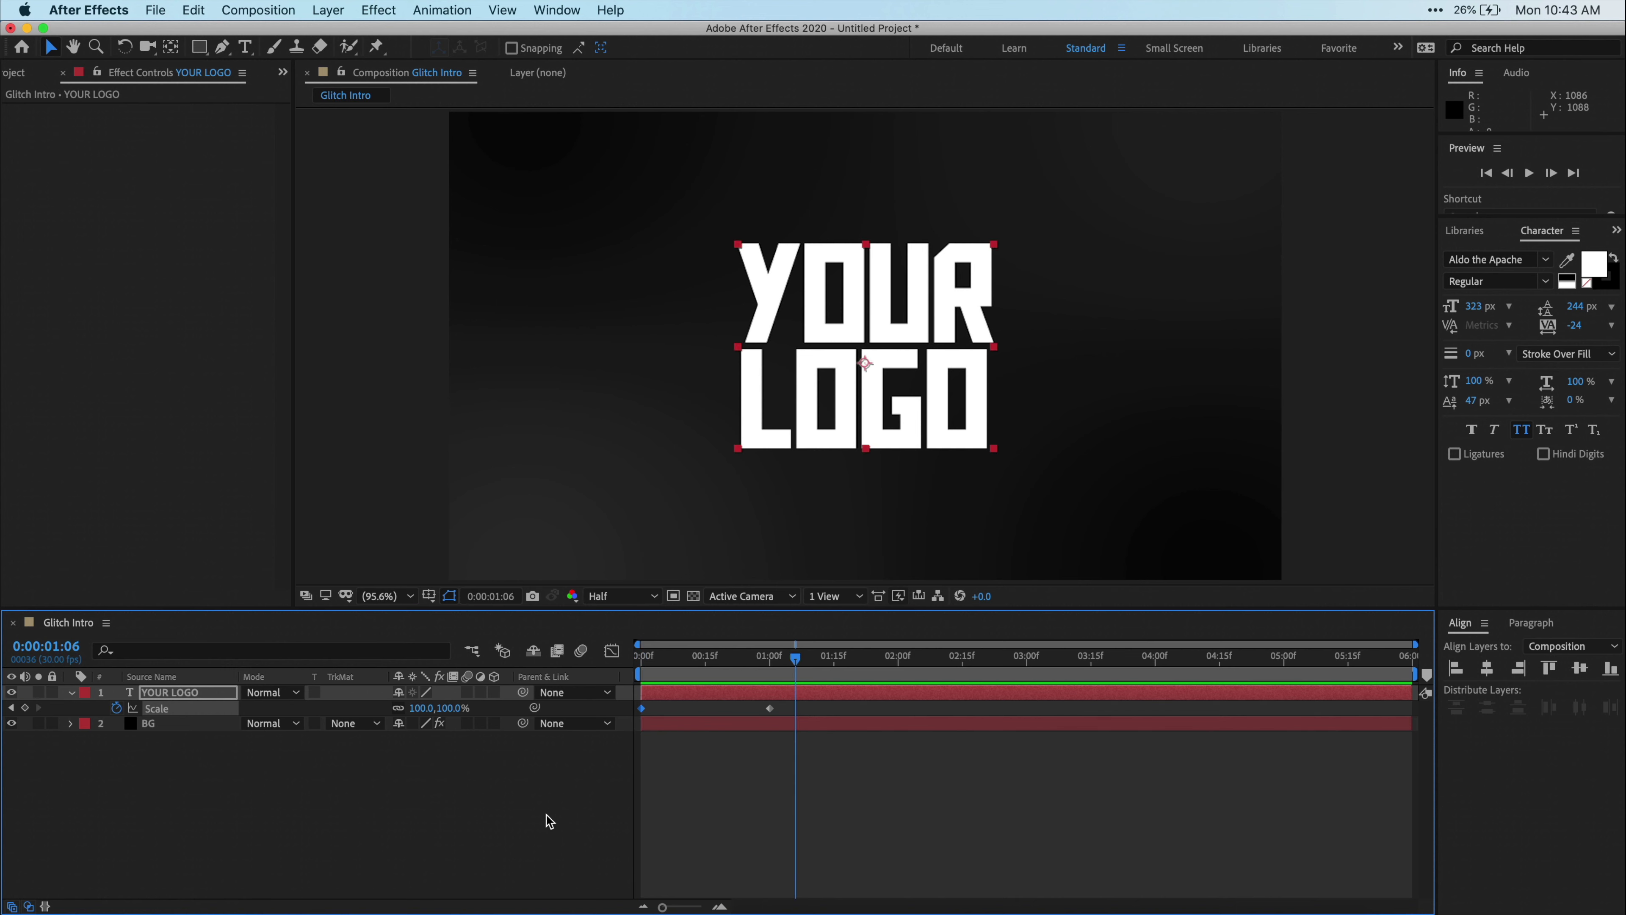
pyautogui.press('t')
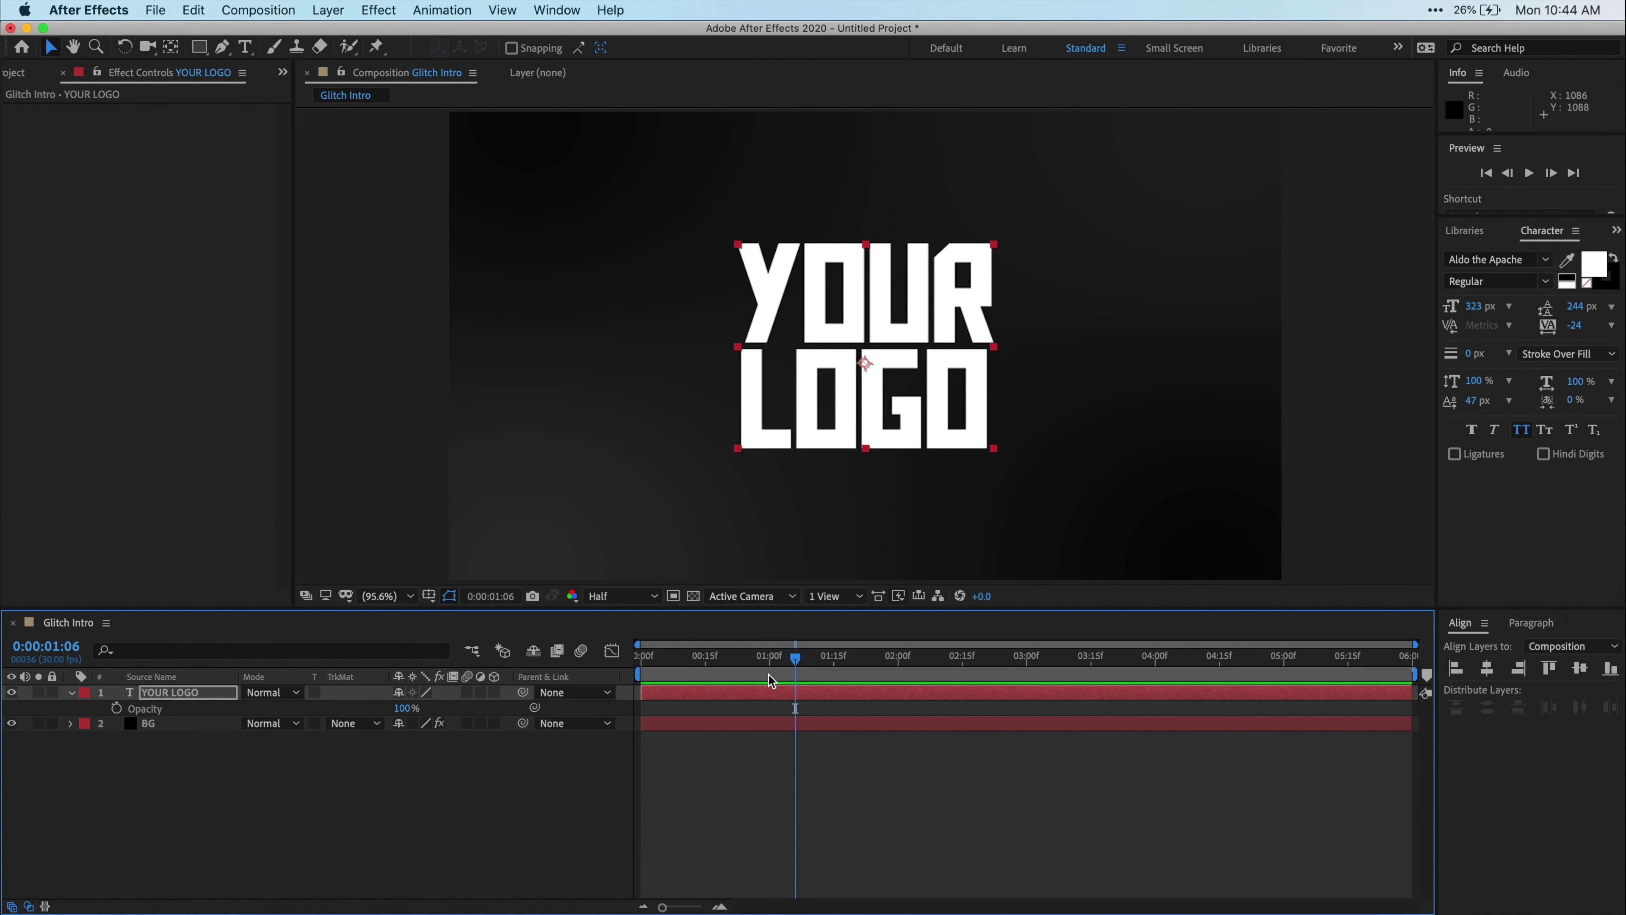
# Keyframe the logo's Opacity from 0% at the first frame to full at frame 17
pyautogui.moveTo(795, 658); pyautogui.dragTo(713, 663)
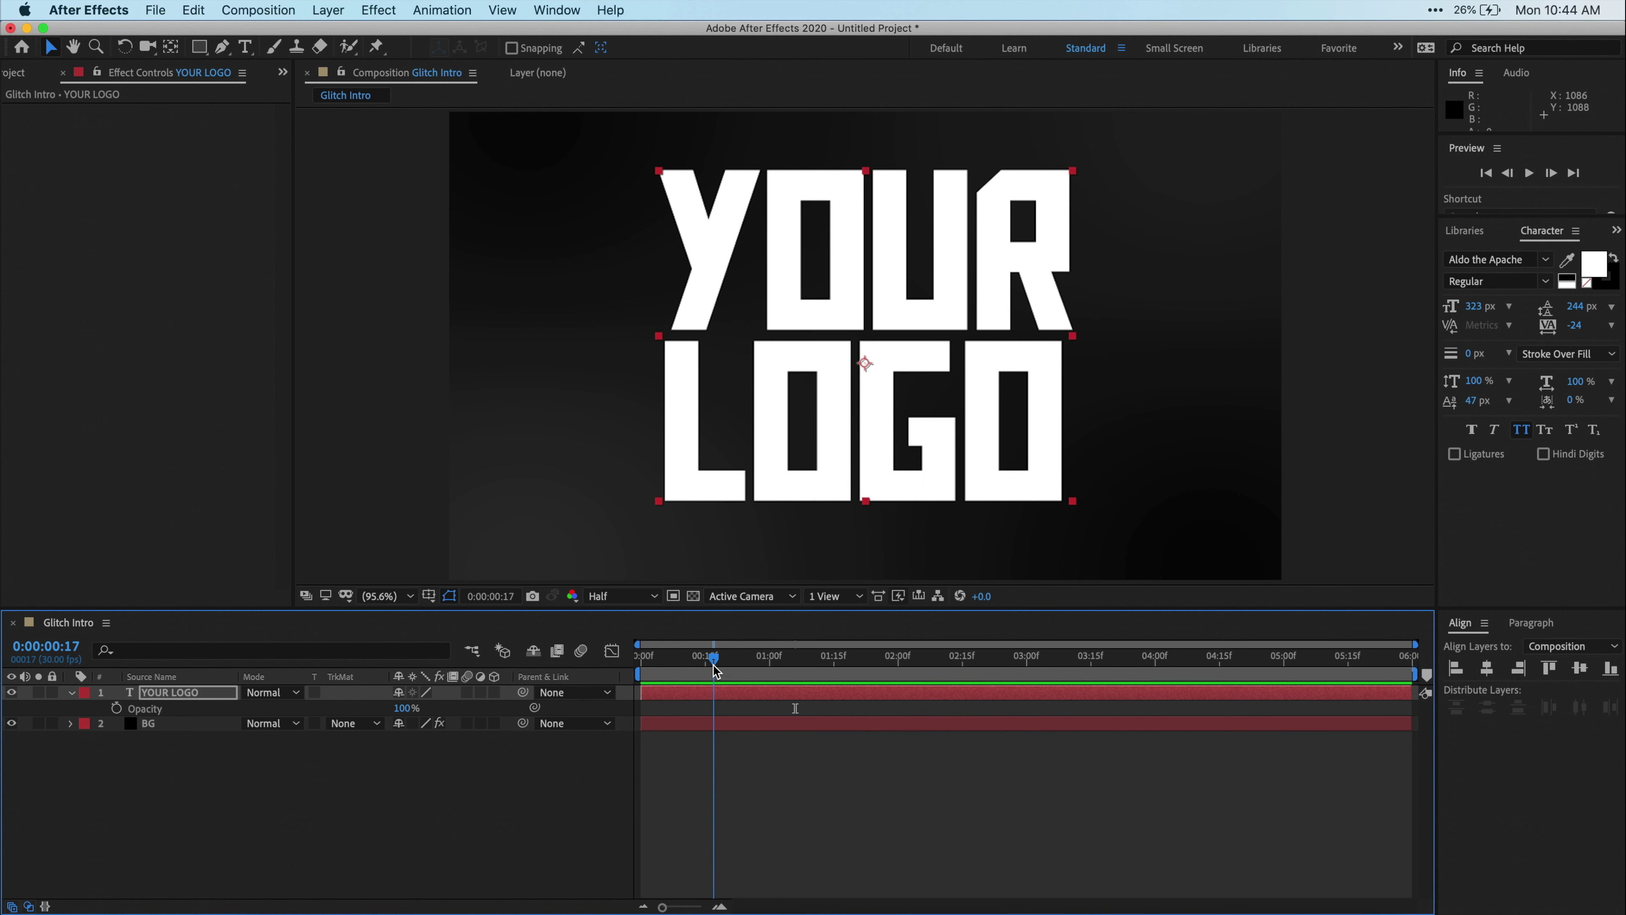
pyautogui.click(116, 707)
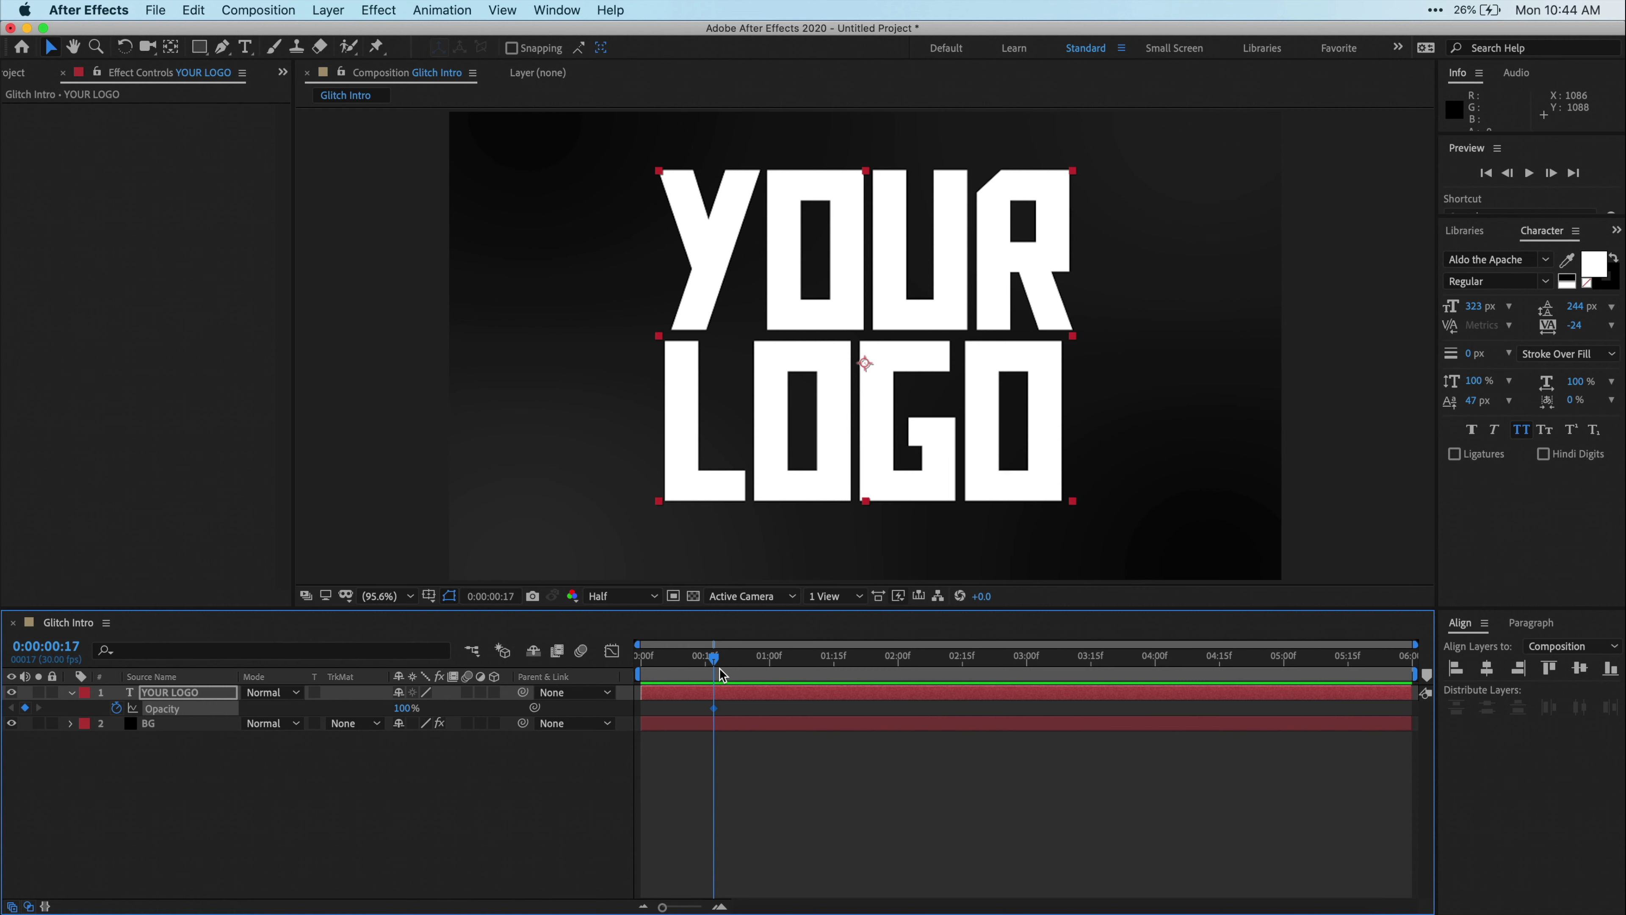
pyautogui.moveTo(713, 659); pyautogui.dragTo(635, 666)
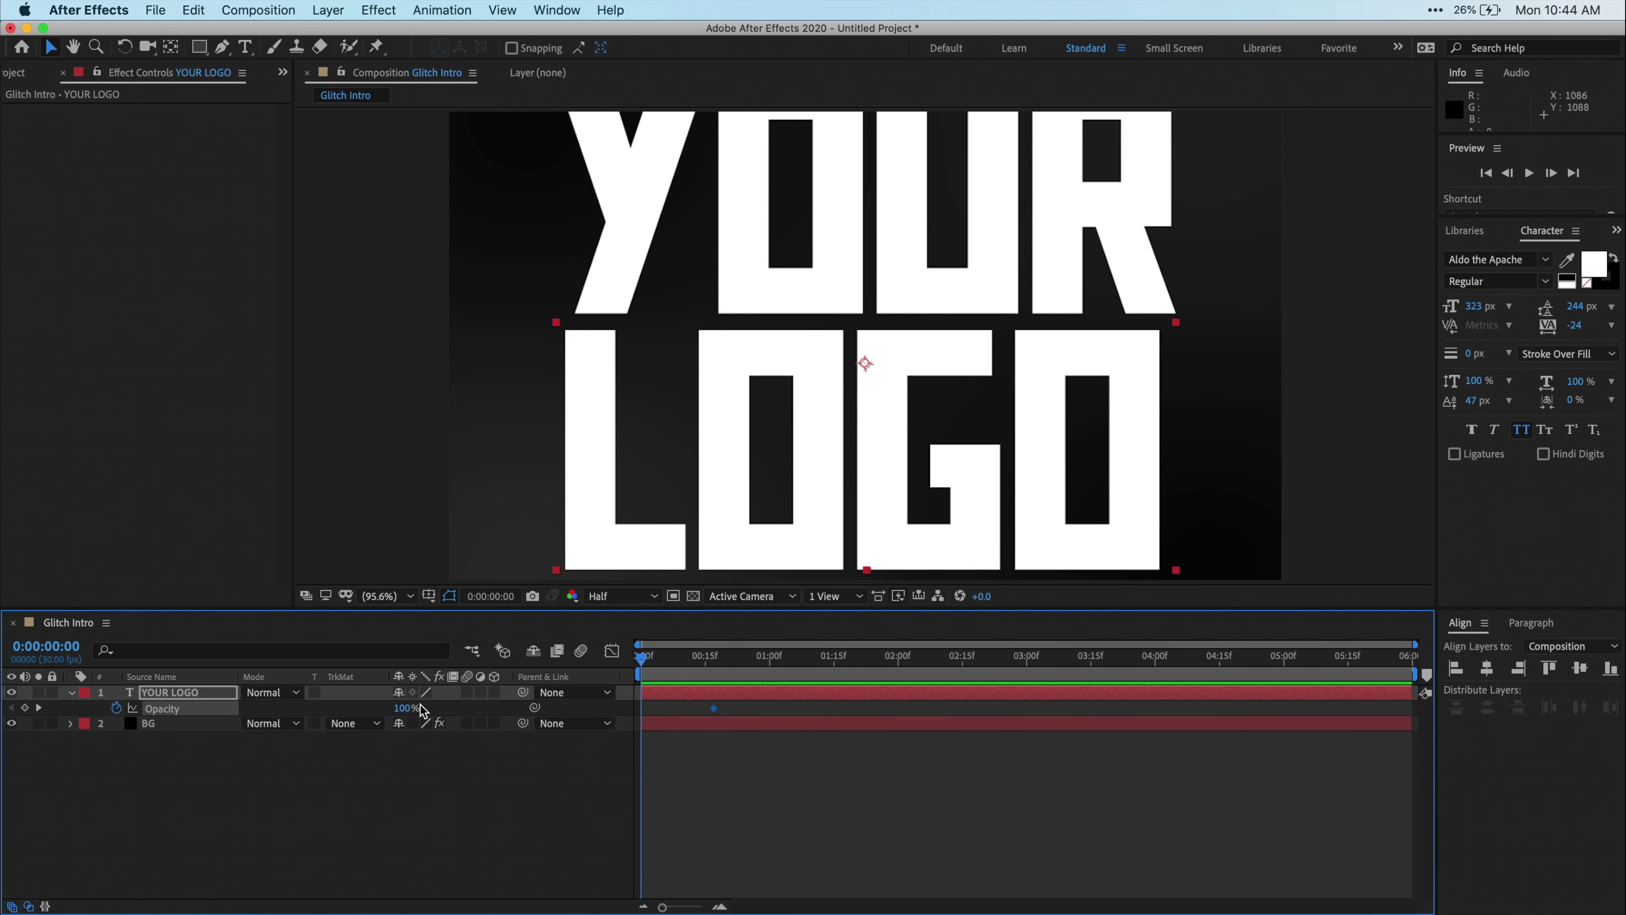
pyautogui.click(406, 708)
pyautogui.write('0')
pyautogui.press('Return')
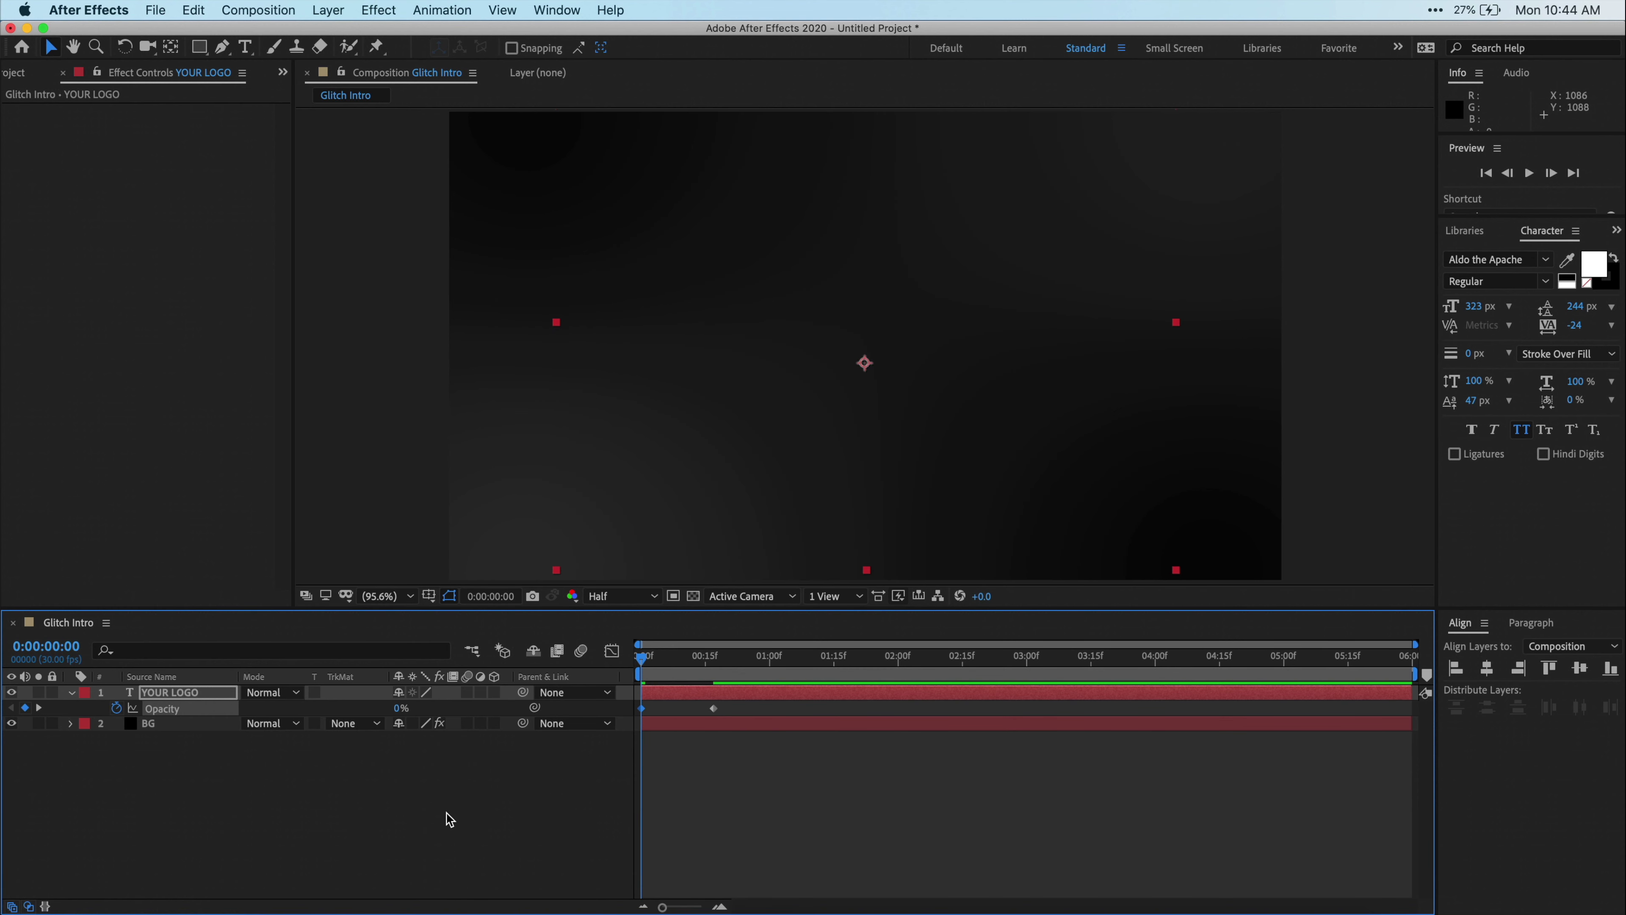
pyautogui.click(448, 815)
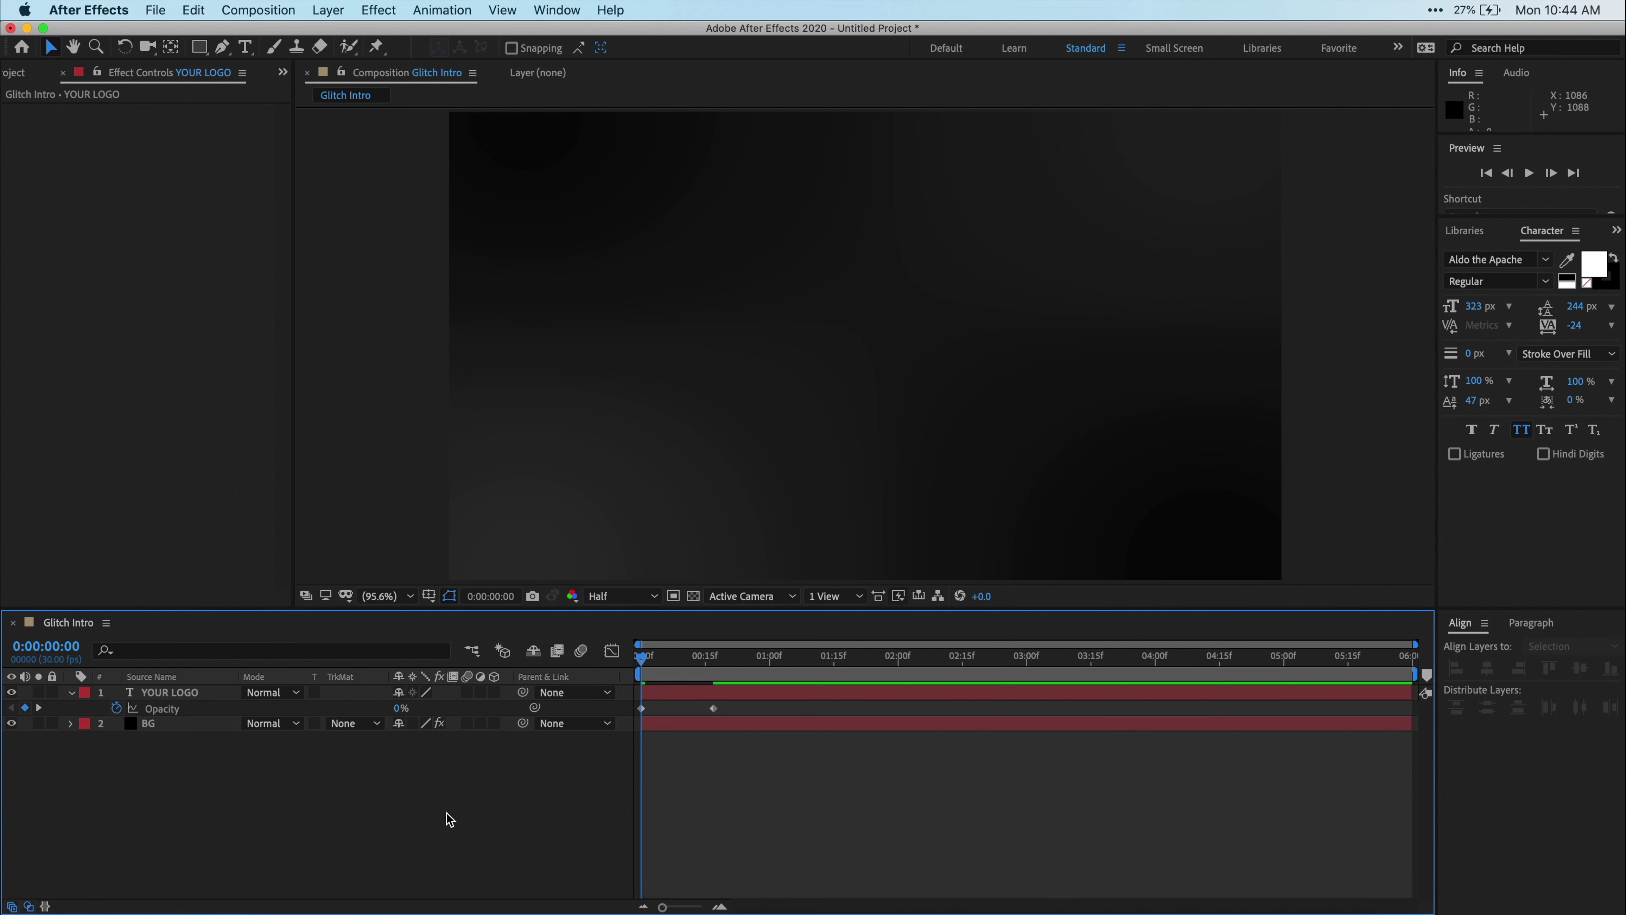
# Apply Easy Ease to all the logo's Scale and Opacity keyframes
pyautogui.click(191, 692)
pyautogui.hotkey('shift', 's')
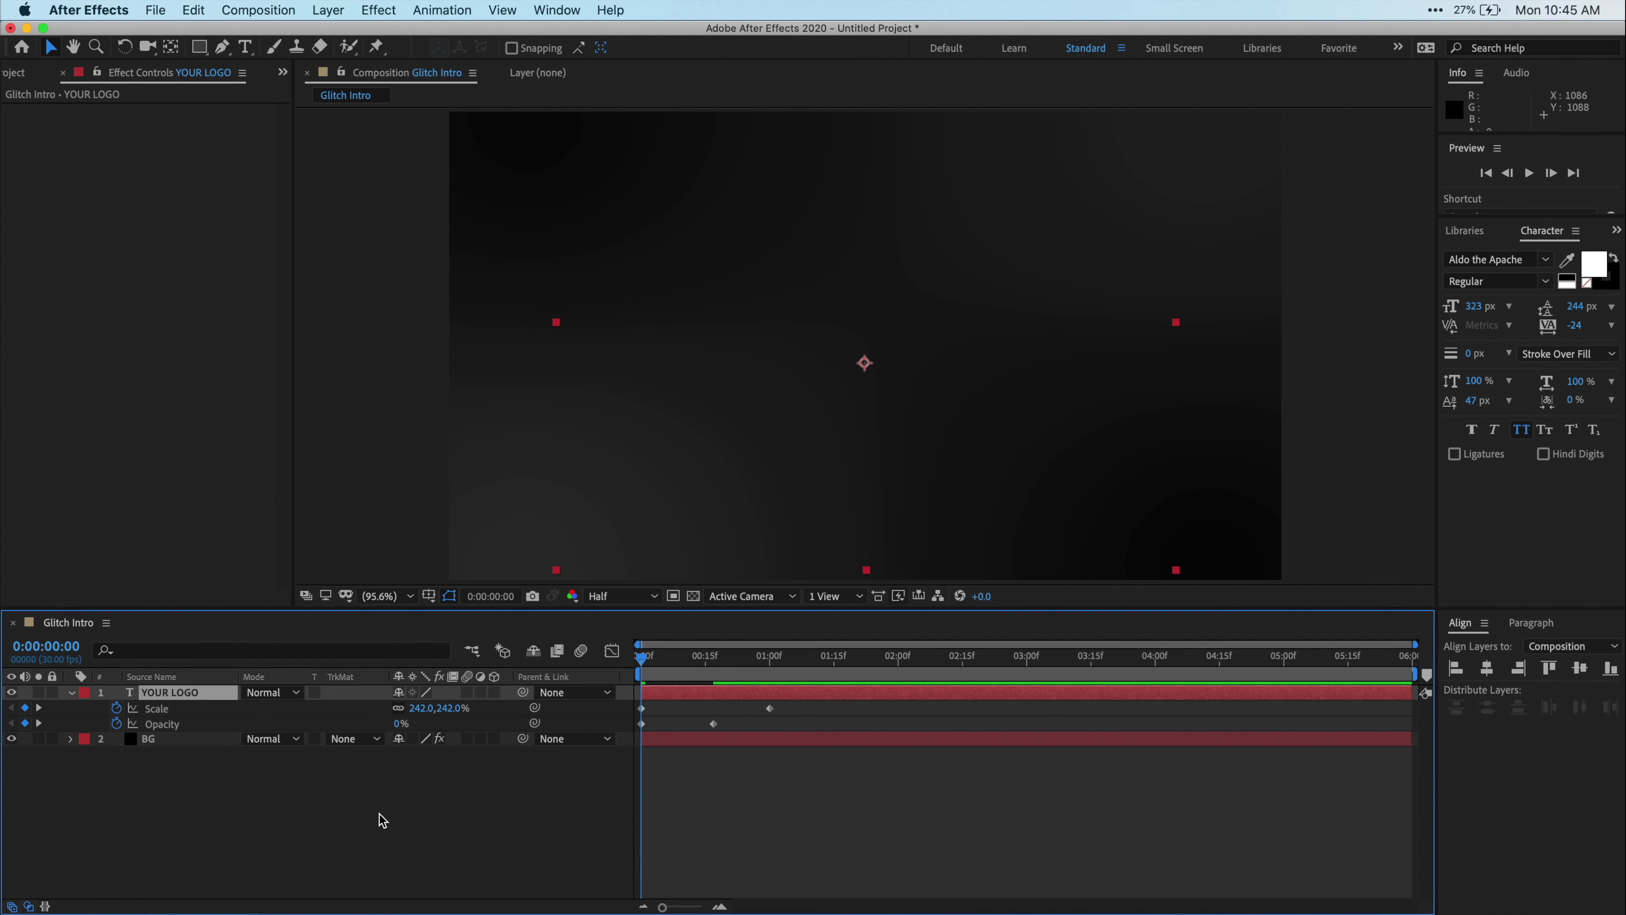
pyautogui.moveTo(794, 729); pyautogui.dragTo(636, 711)
pyautogui.rightClick(769, 709)
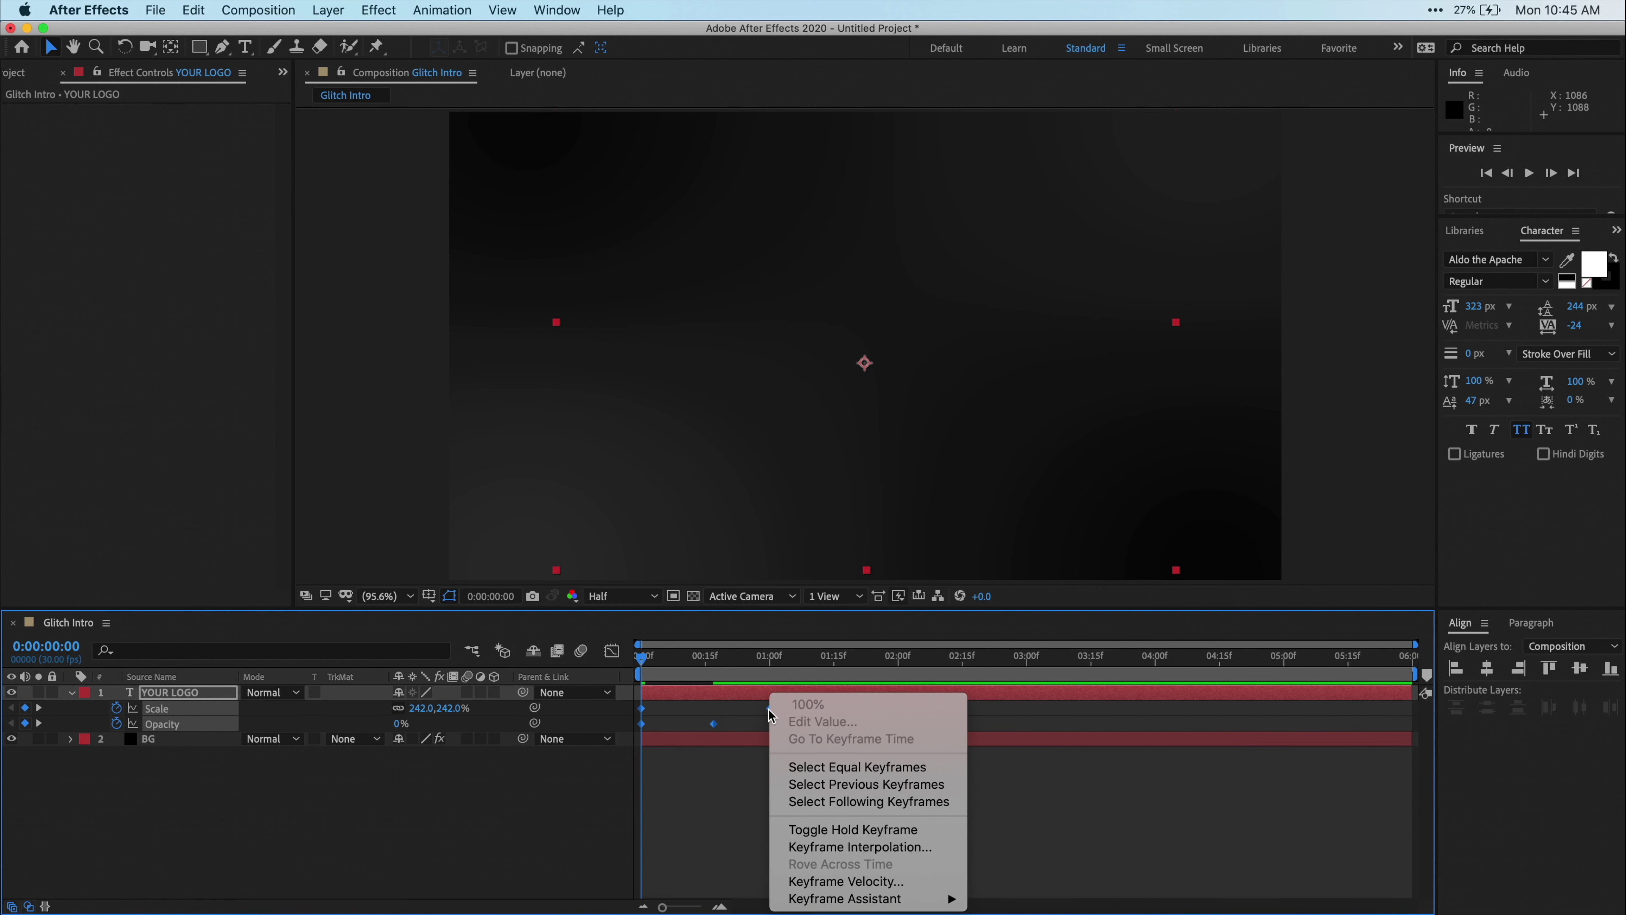
pyautogui.moveTo(924, 903)
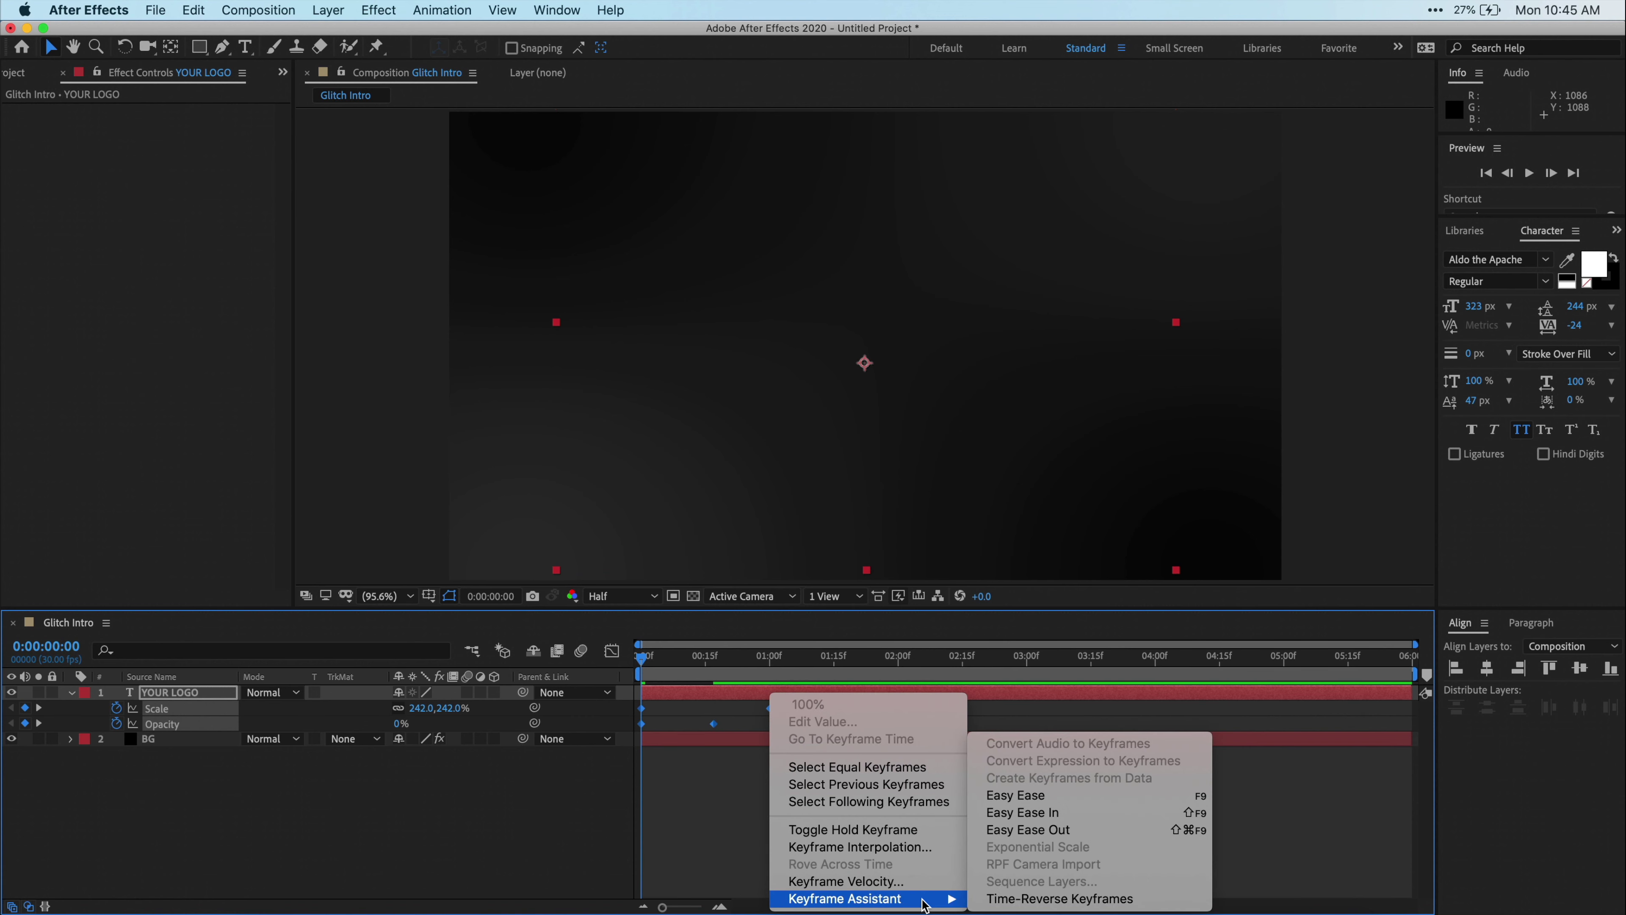
pyautogui.click(1059, 802)
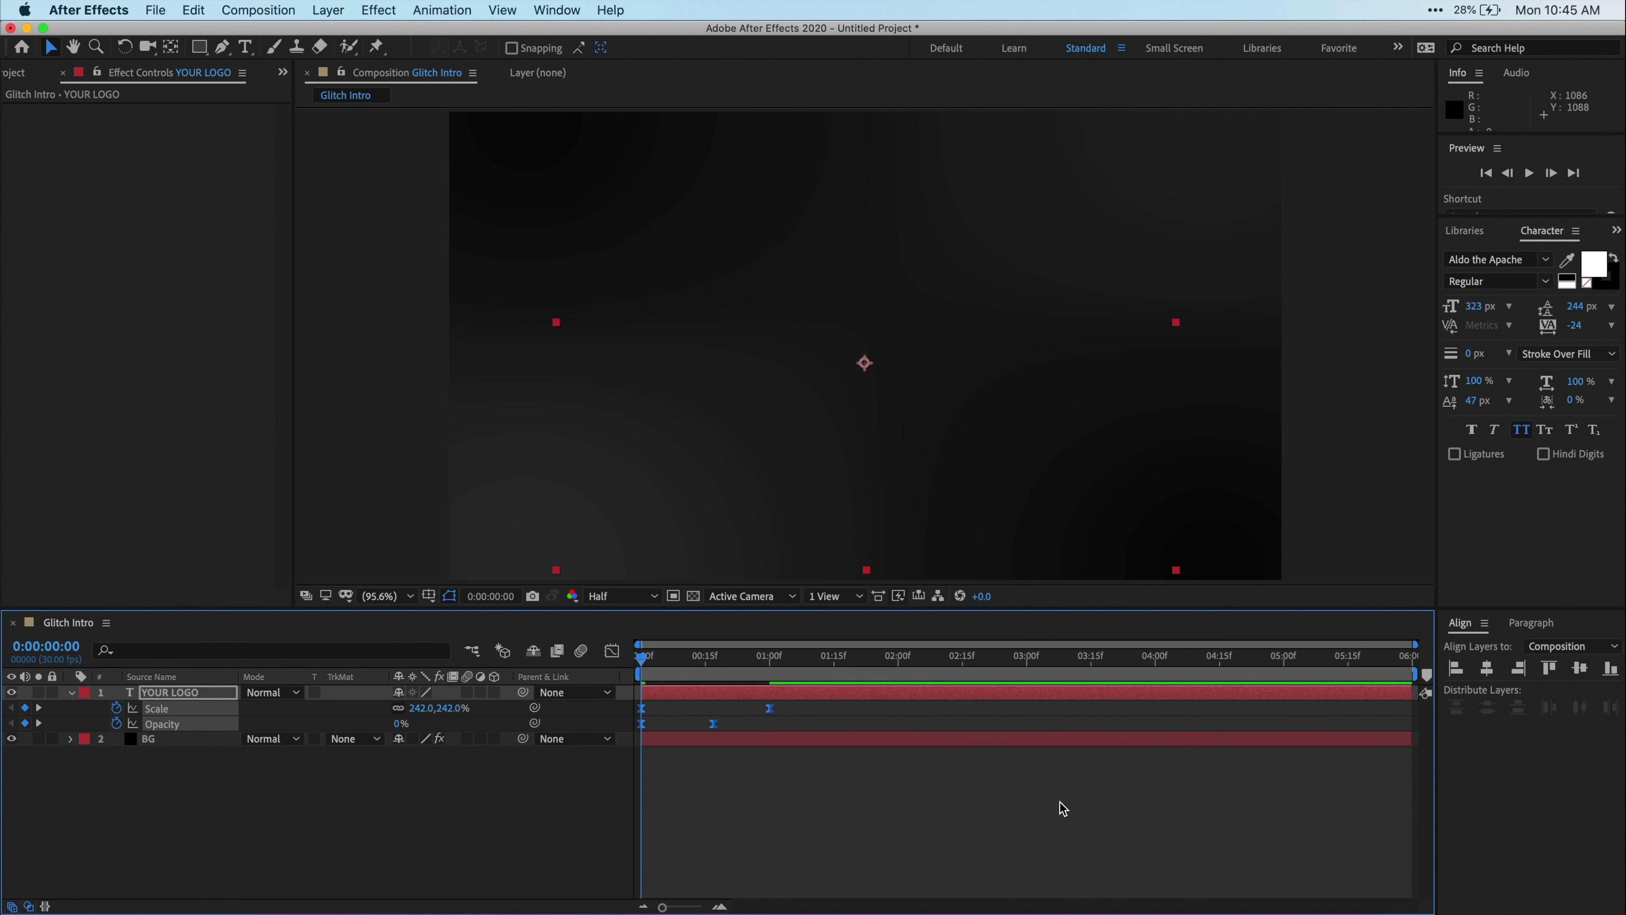
pyautogui.click(898, 781)
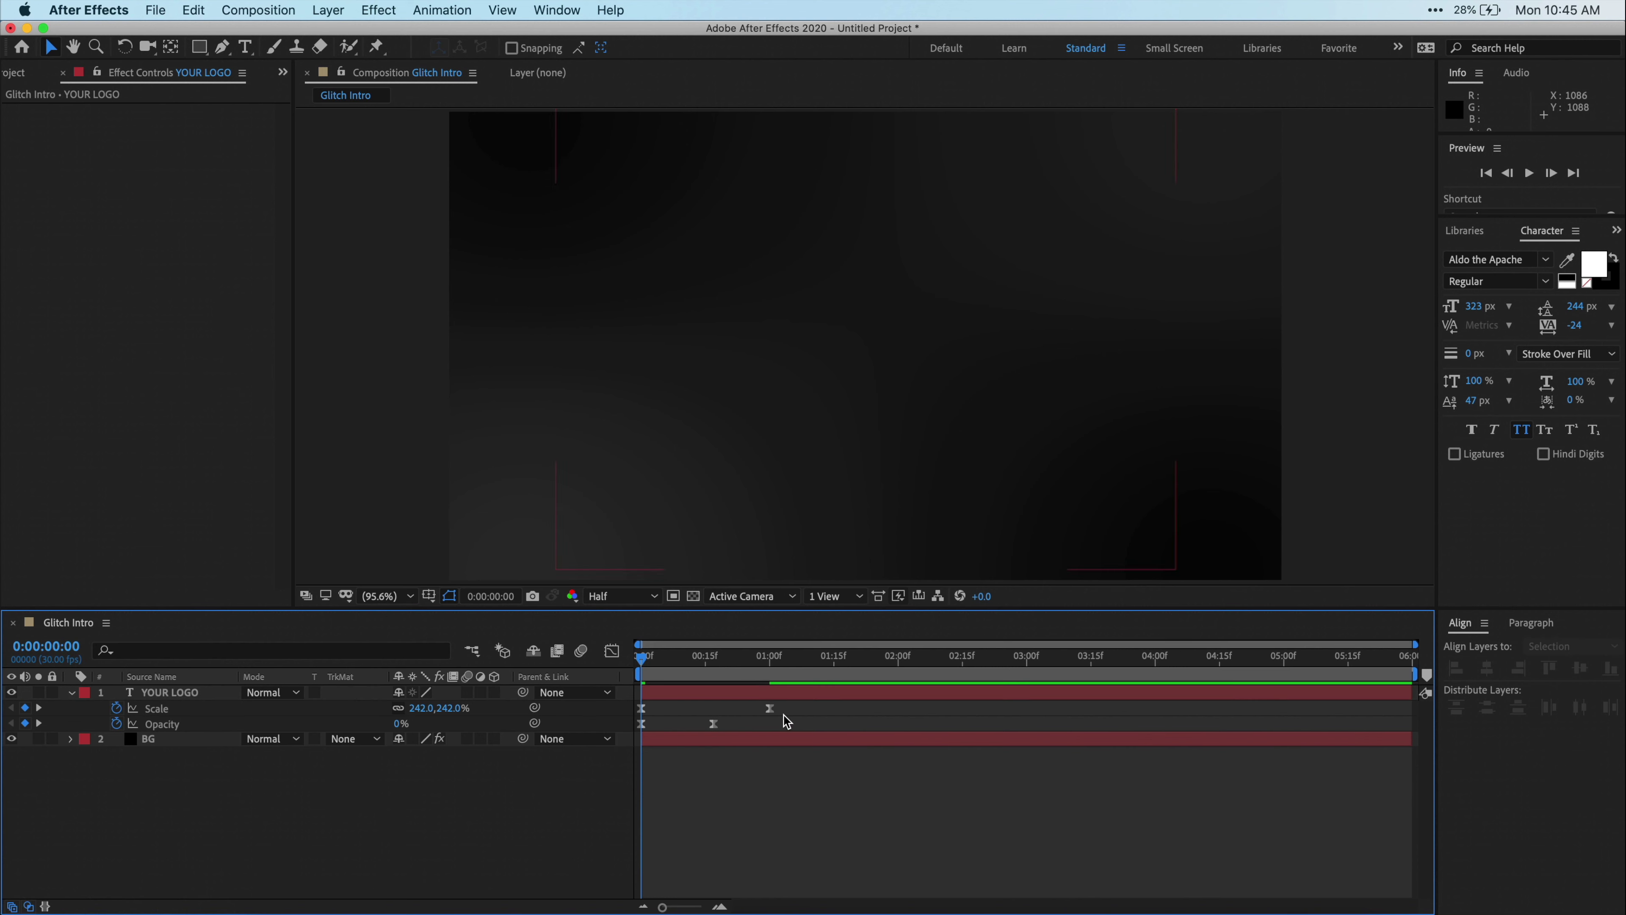
pyautogui.click(769, 709)
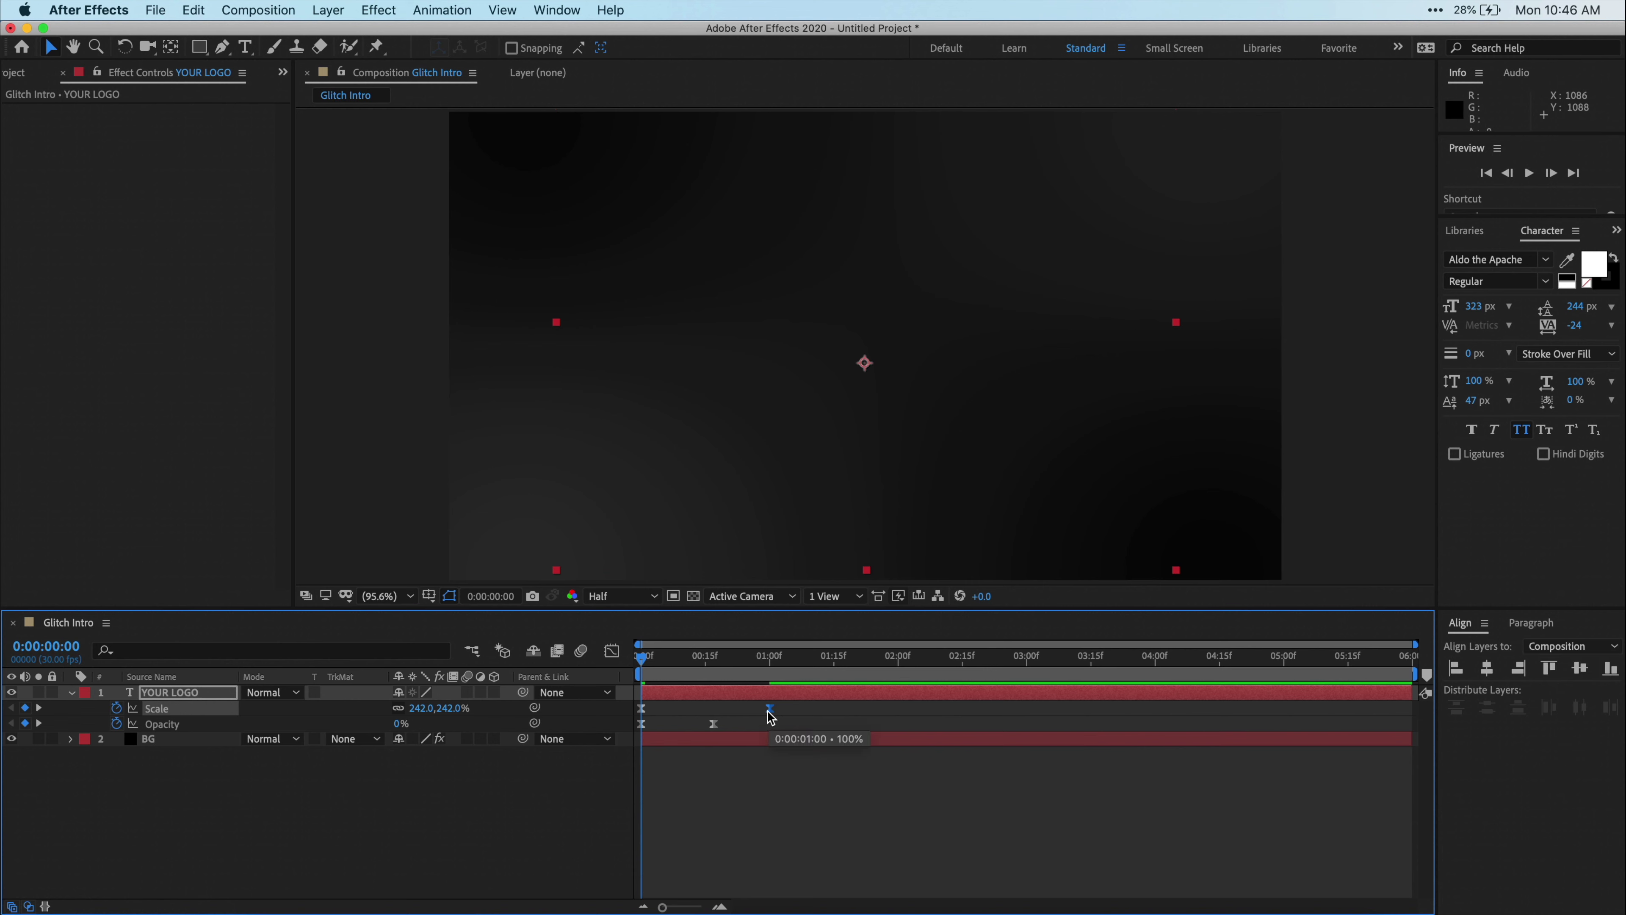
# Strengthen the ease into the 1-second Scale keyframe in the Graph Editor, then preview
pyautogui.click(611, 652)
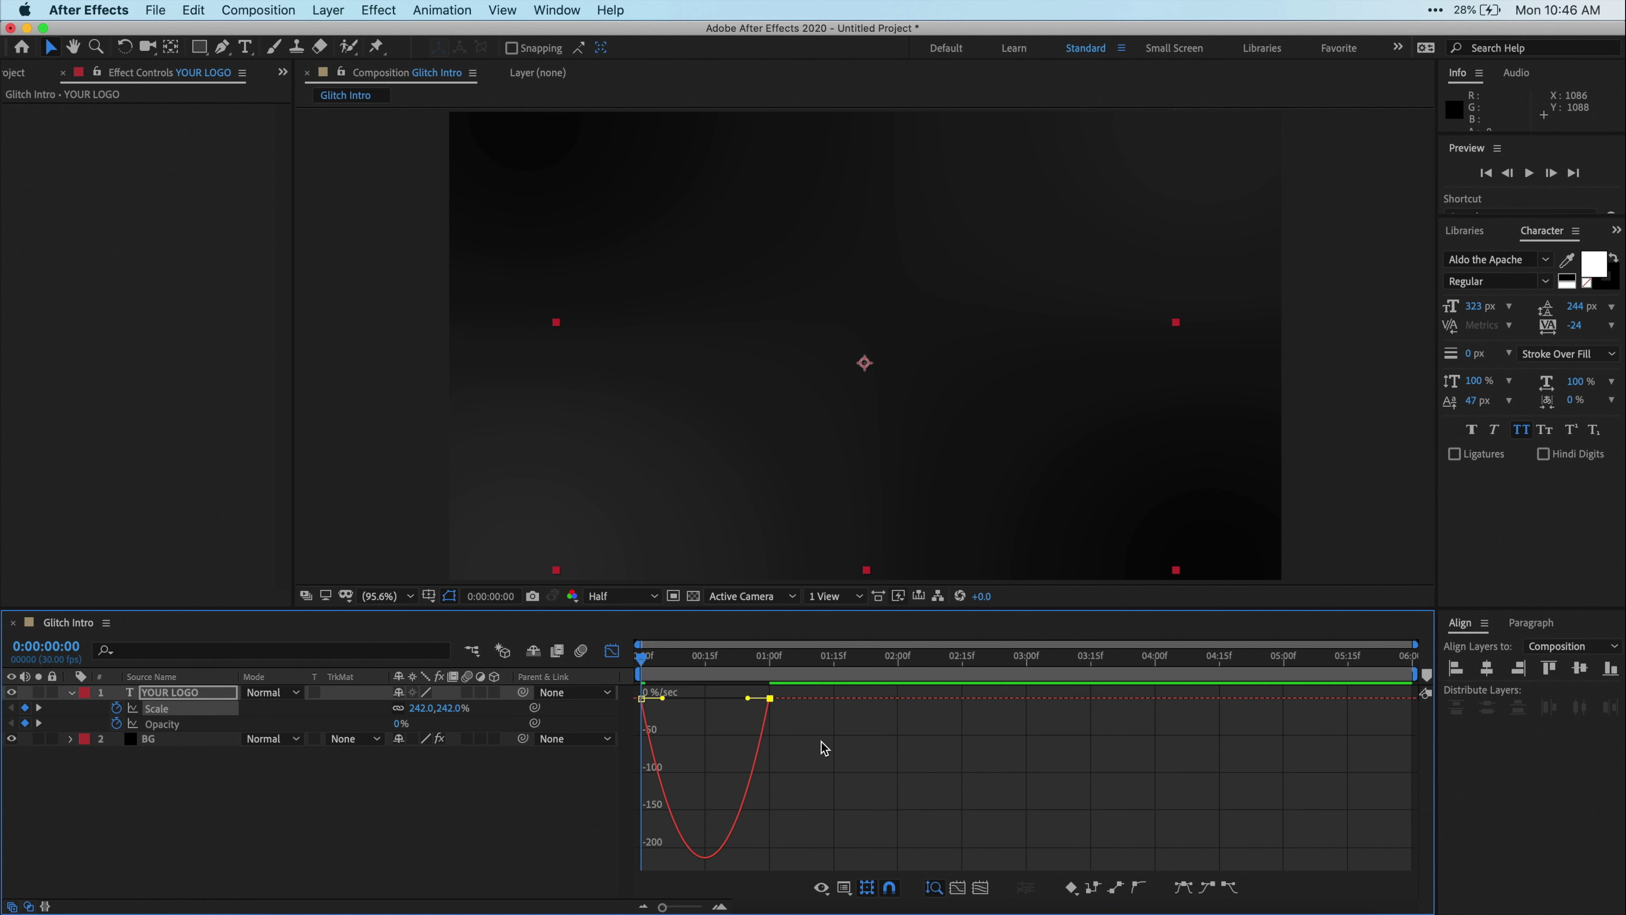
pyautogui.moveTo(748, 698); pyautogui.dragTo(655, 708)
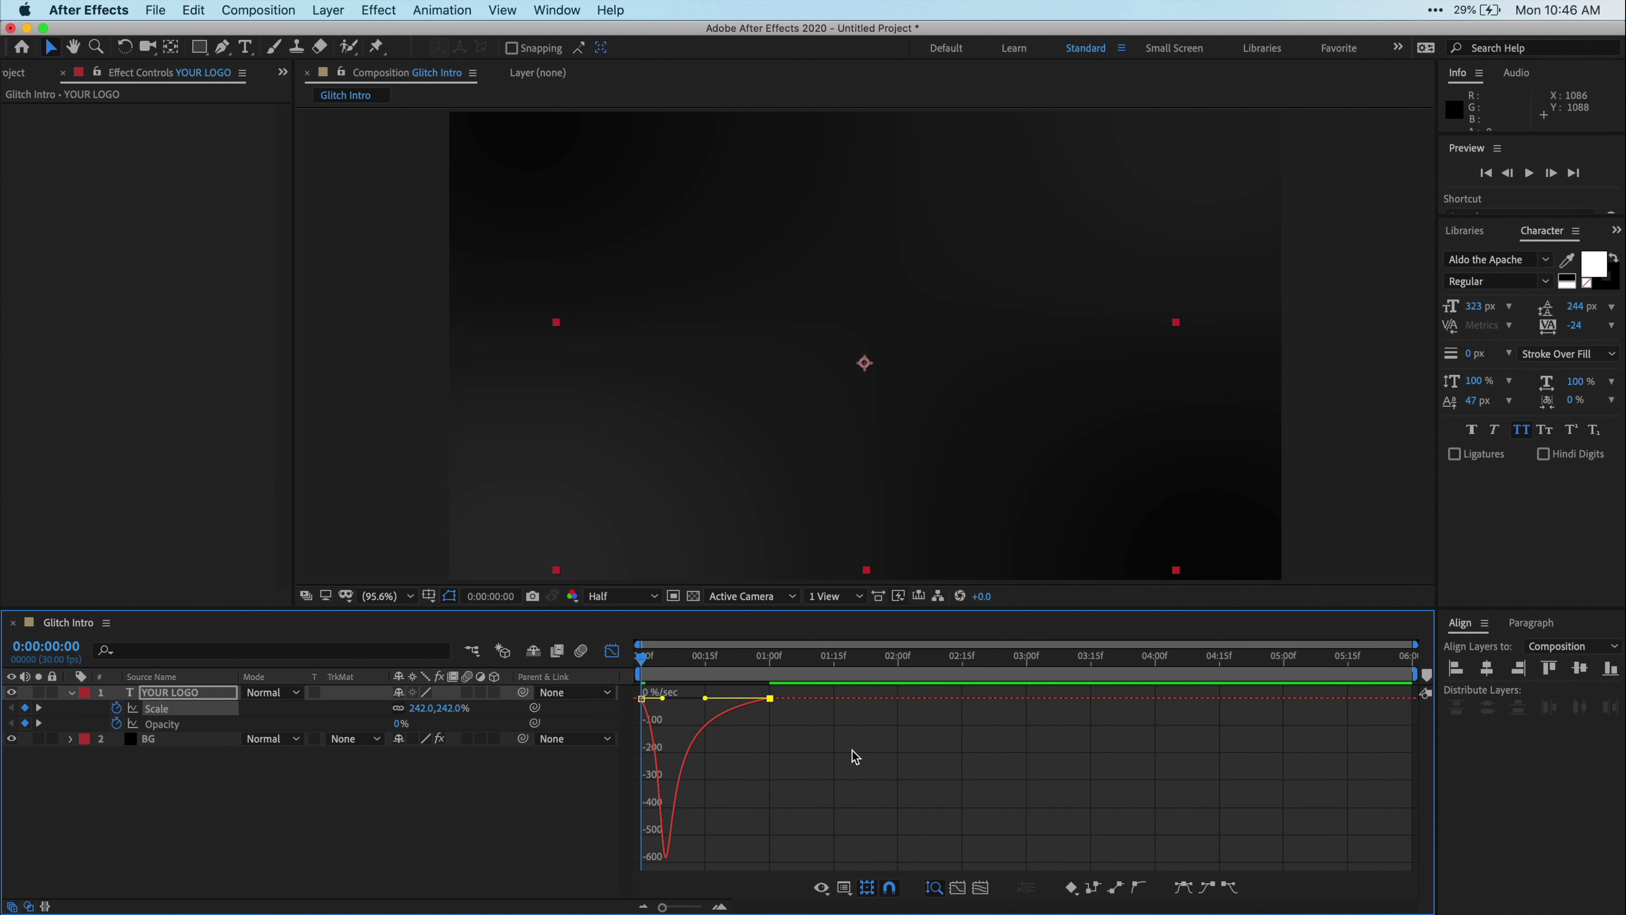
pyautogui.click(612, 651)
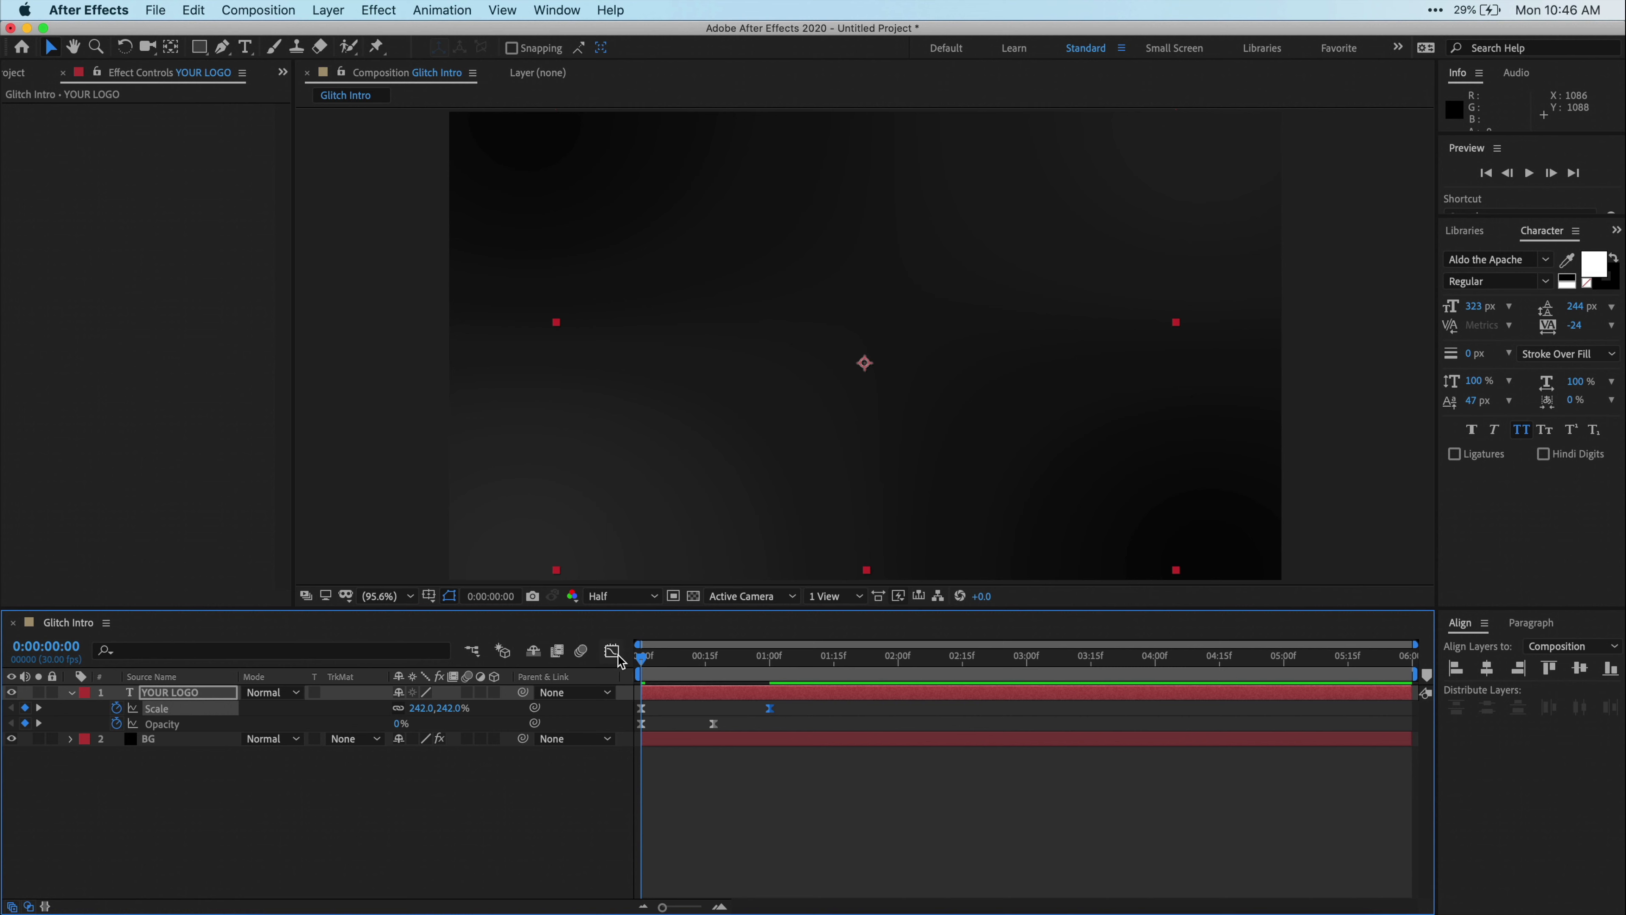
pyautogui.press('space')
pyautogui.press('space')
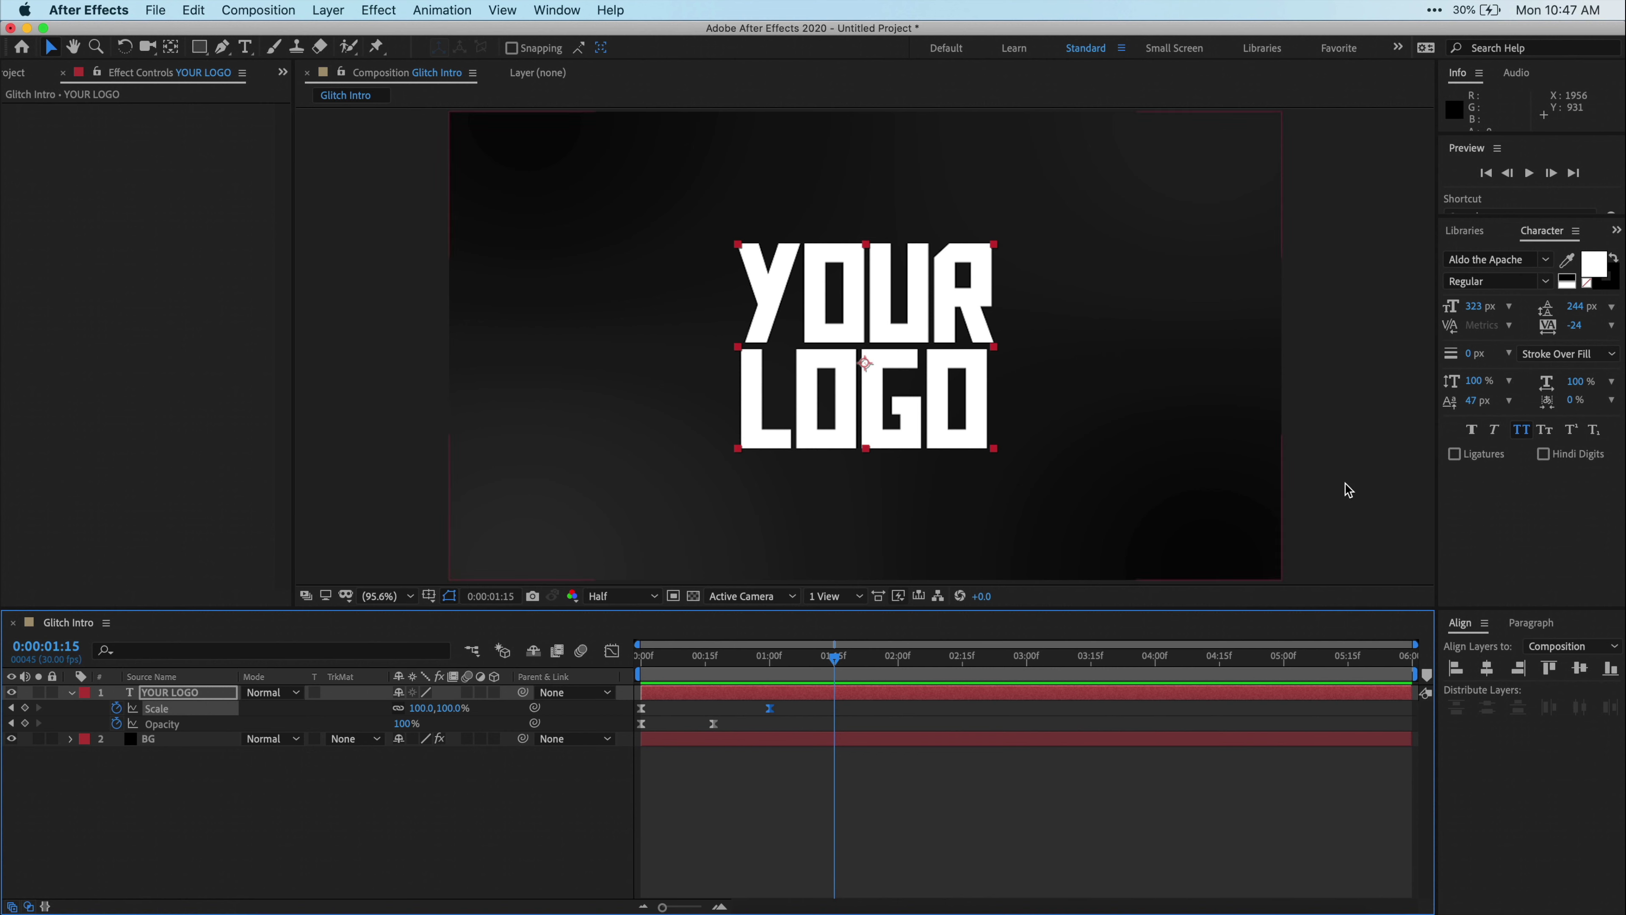
pyautogui.press('super+5')
# Apply the Bad TV 2 - old preset to the logo layer
pyautogui.click(1562, 258)
pyautogui.write('bad')
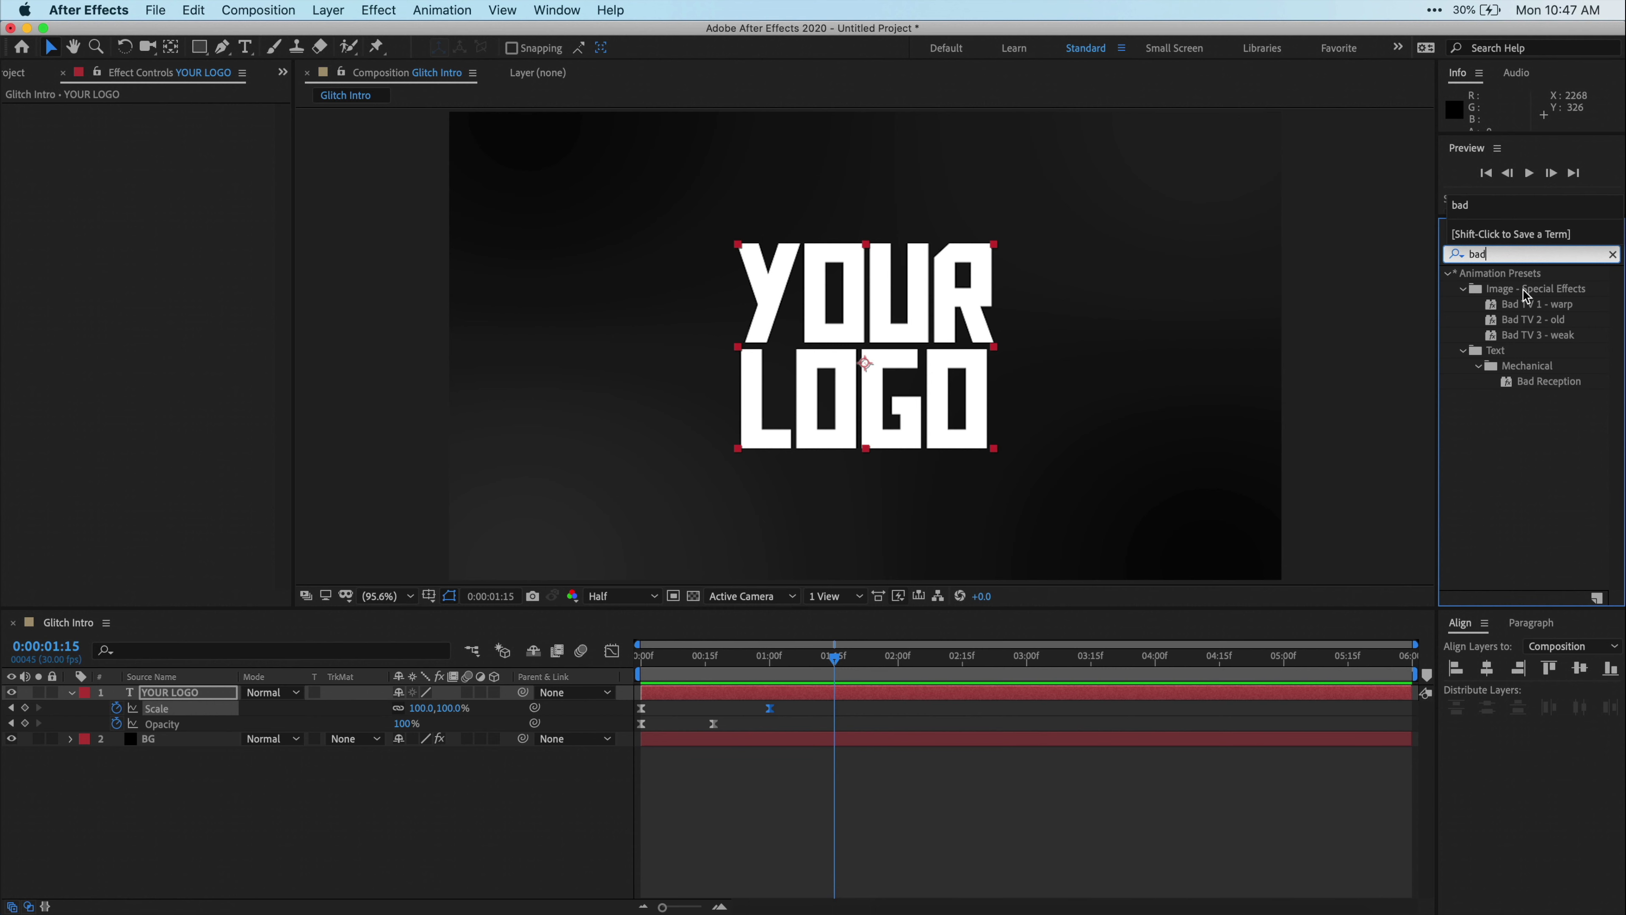
pyautogui.click(1579, 322)
pyautogui.moveTo(1558, 325); pyautogui.dragTo(940, 376)
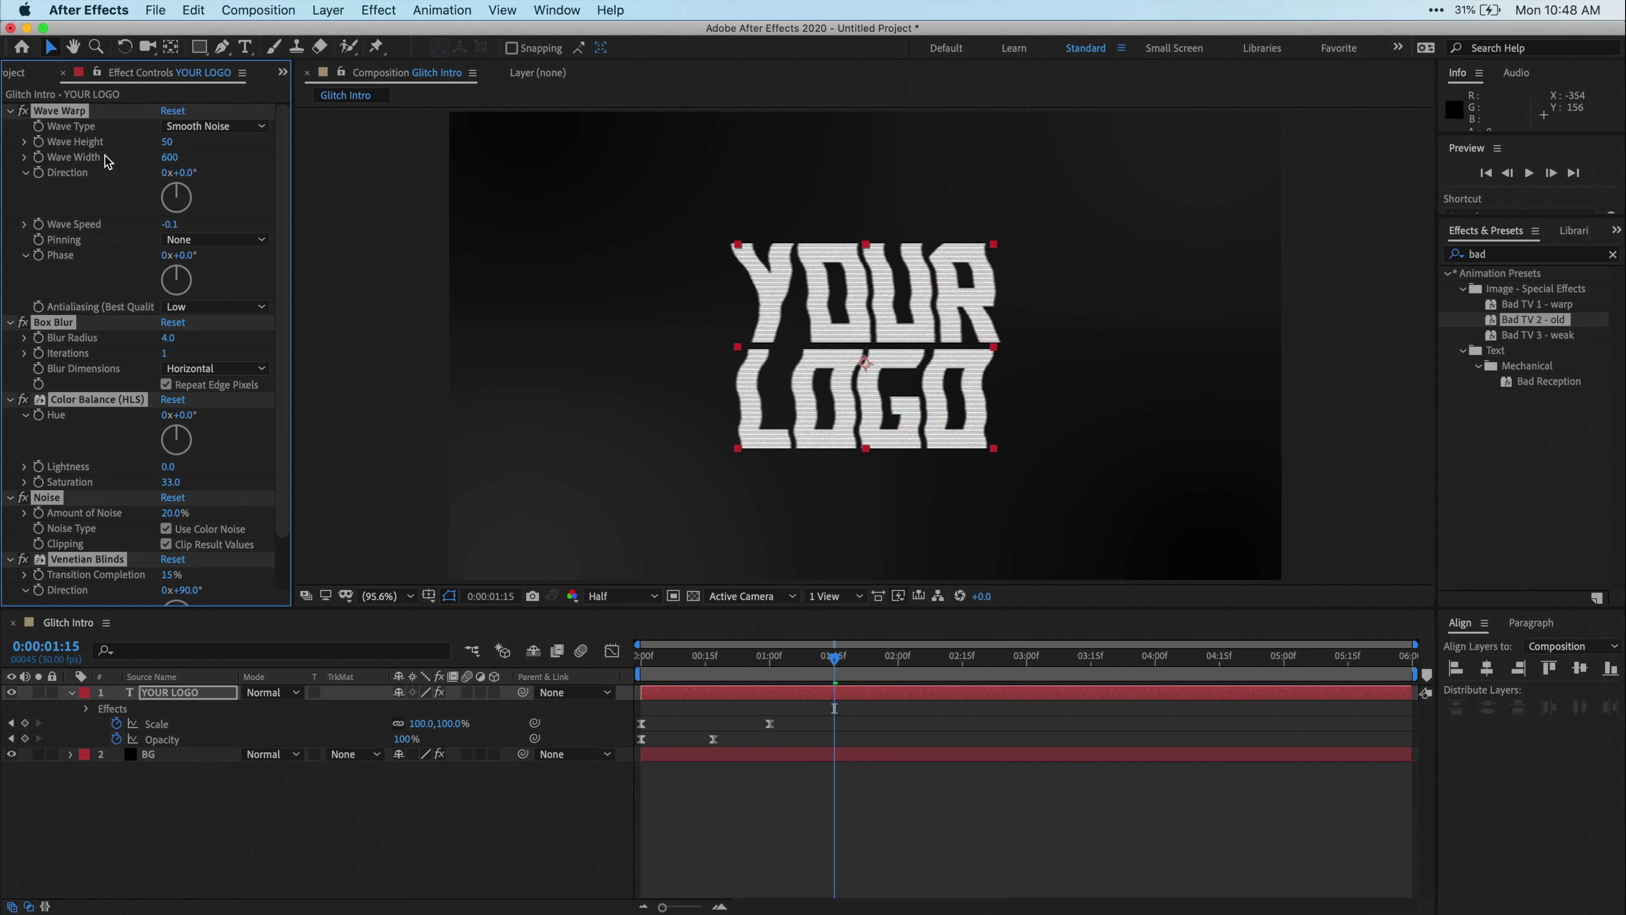
# Set Wave Height 0, Wave Width 1 and Venetian Blinds Width 10
pyautogui.click(170, 142)
pyautogui.write('0')
pyautogui.press('Tab')
pyautogui.write('1')
pyautogui.press('Return')
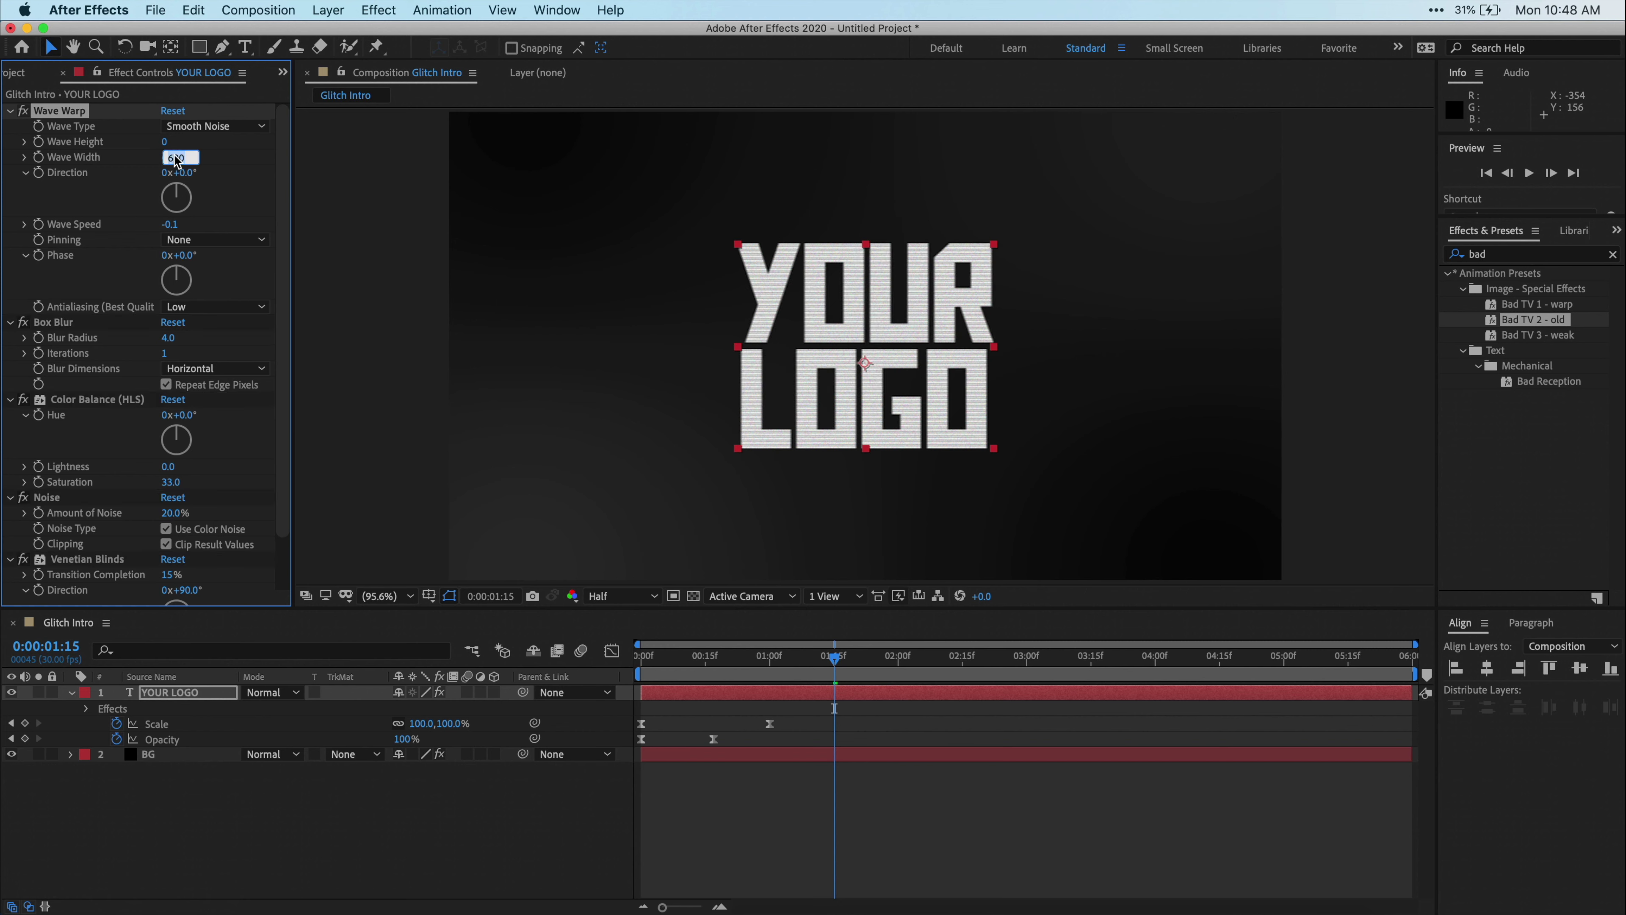
pyautogui.scroll(-2, 207, 167)
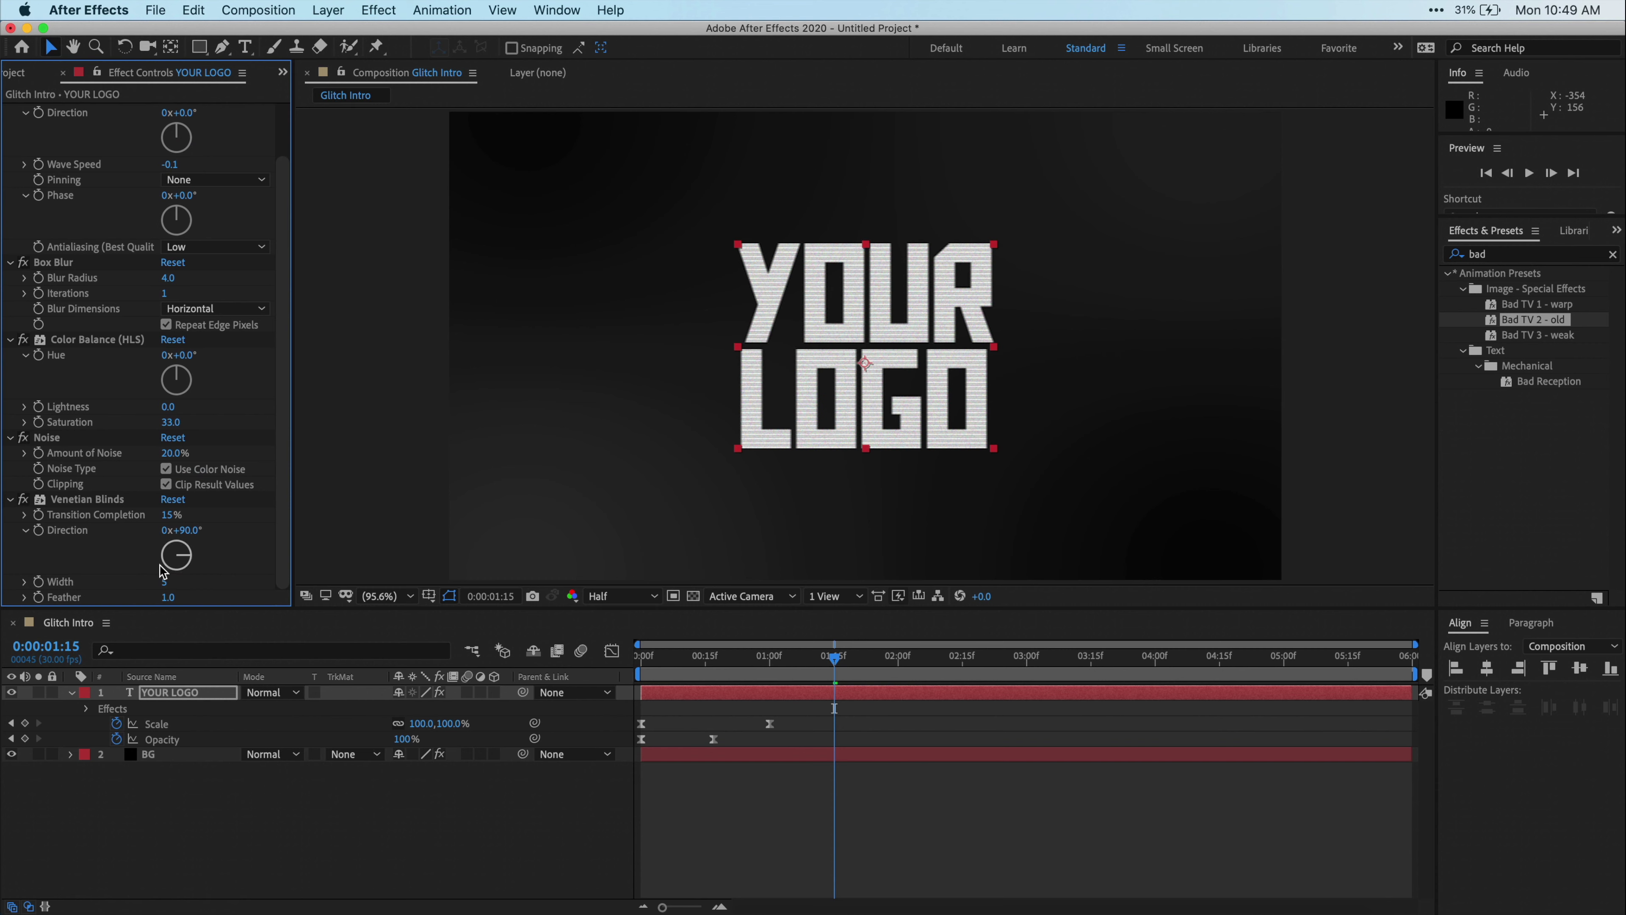
pyautogui.click(164, 581)
pyautogui.write('10')
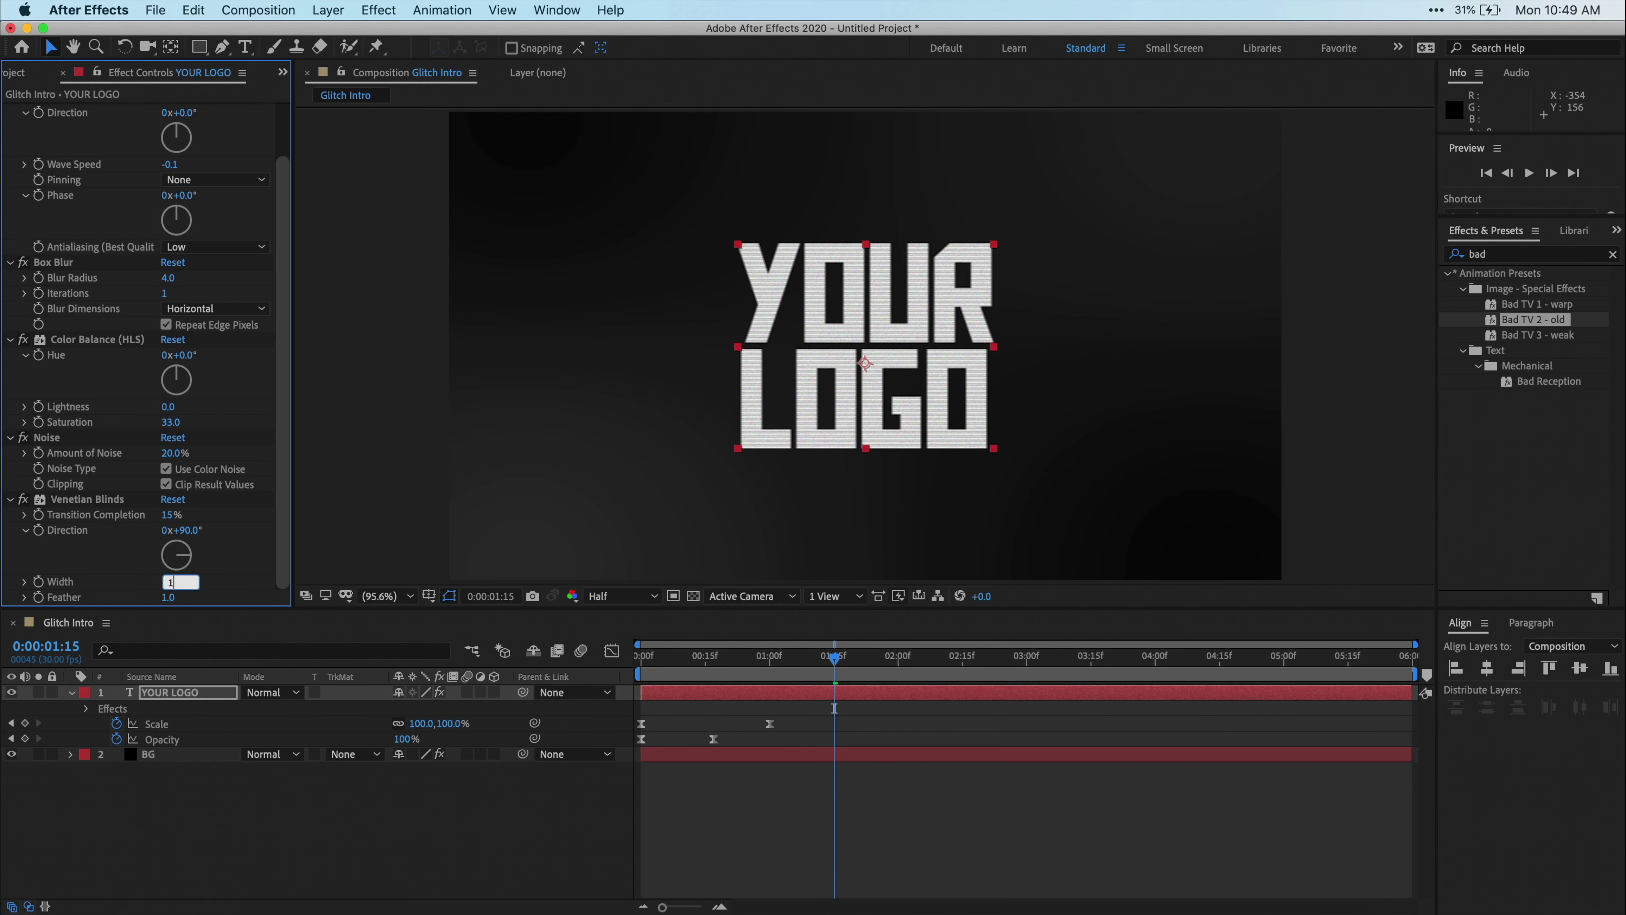
pyautogui.press('Return')
# Pre-compose the YOUR LOGO layer into a new comp named Logo Comp
pyautogui.click(263, 589)
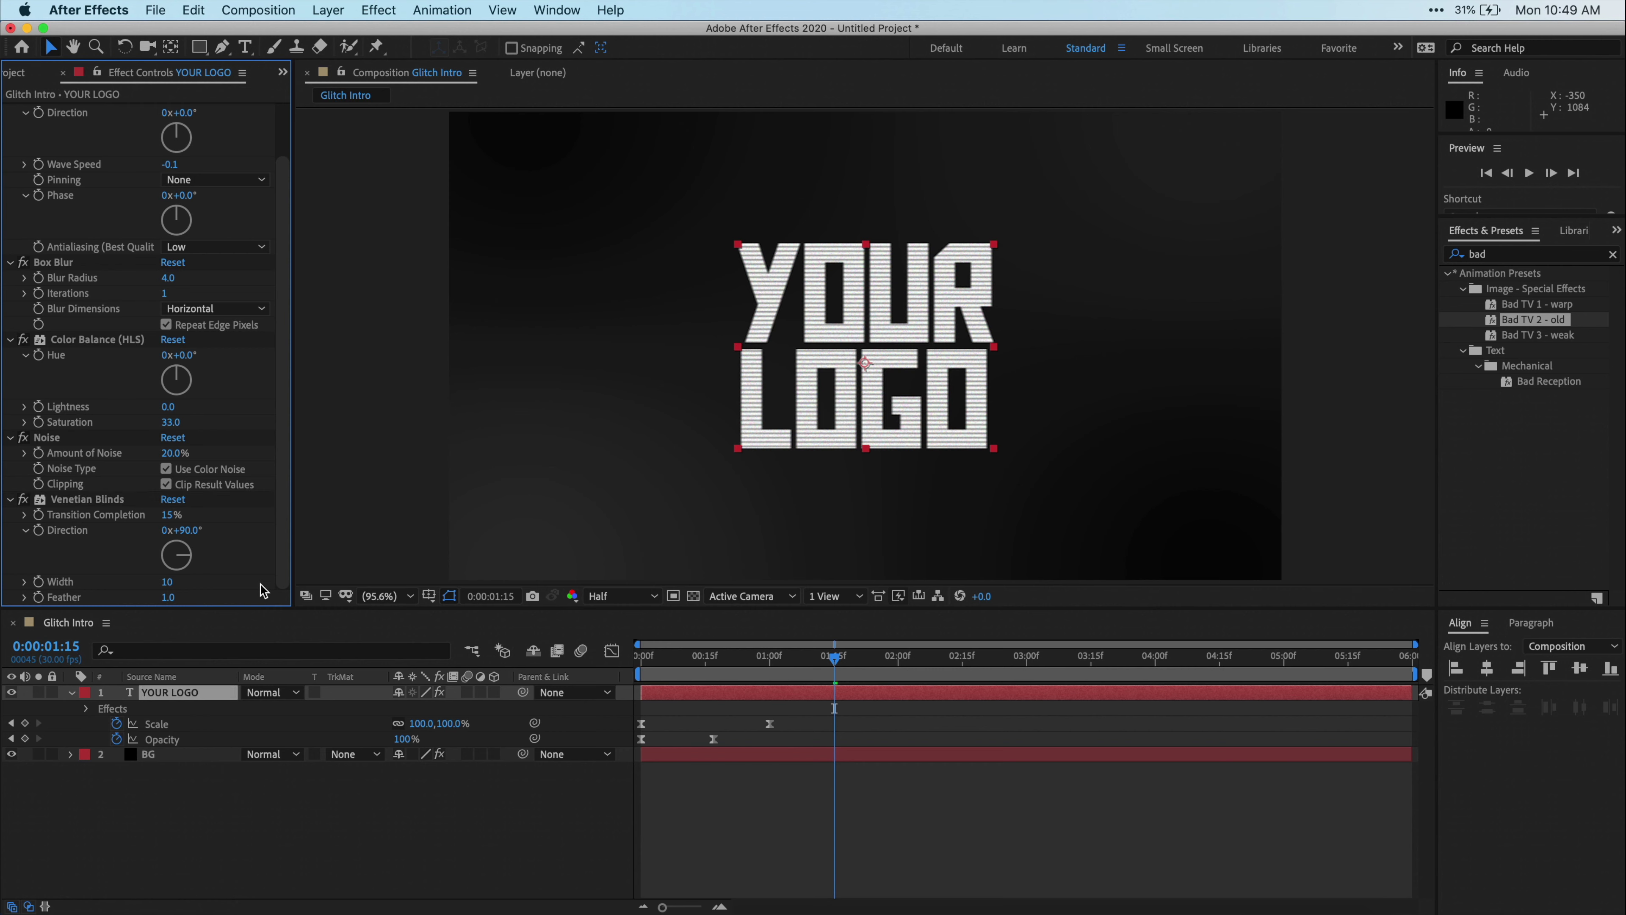
pyautogui.click(442, 542)
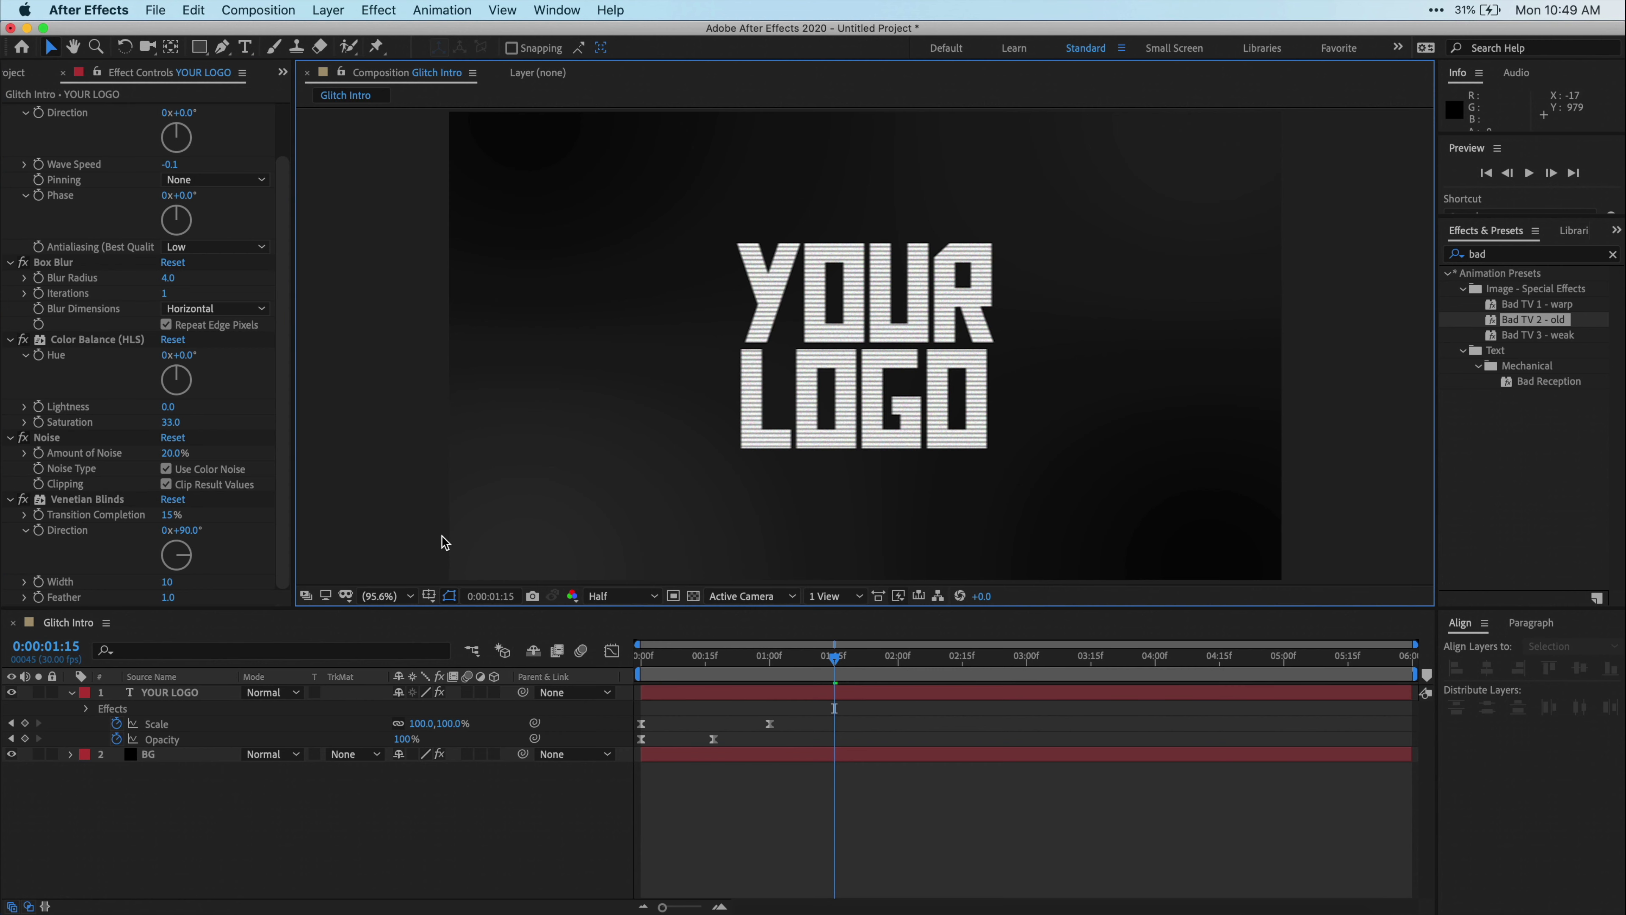
pyautogui.click(189, 698)
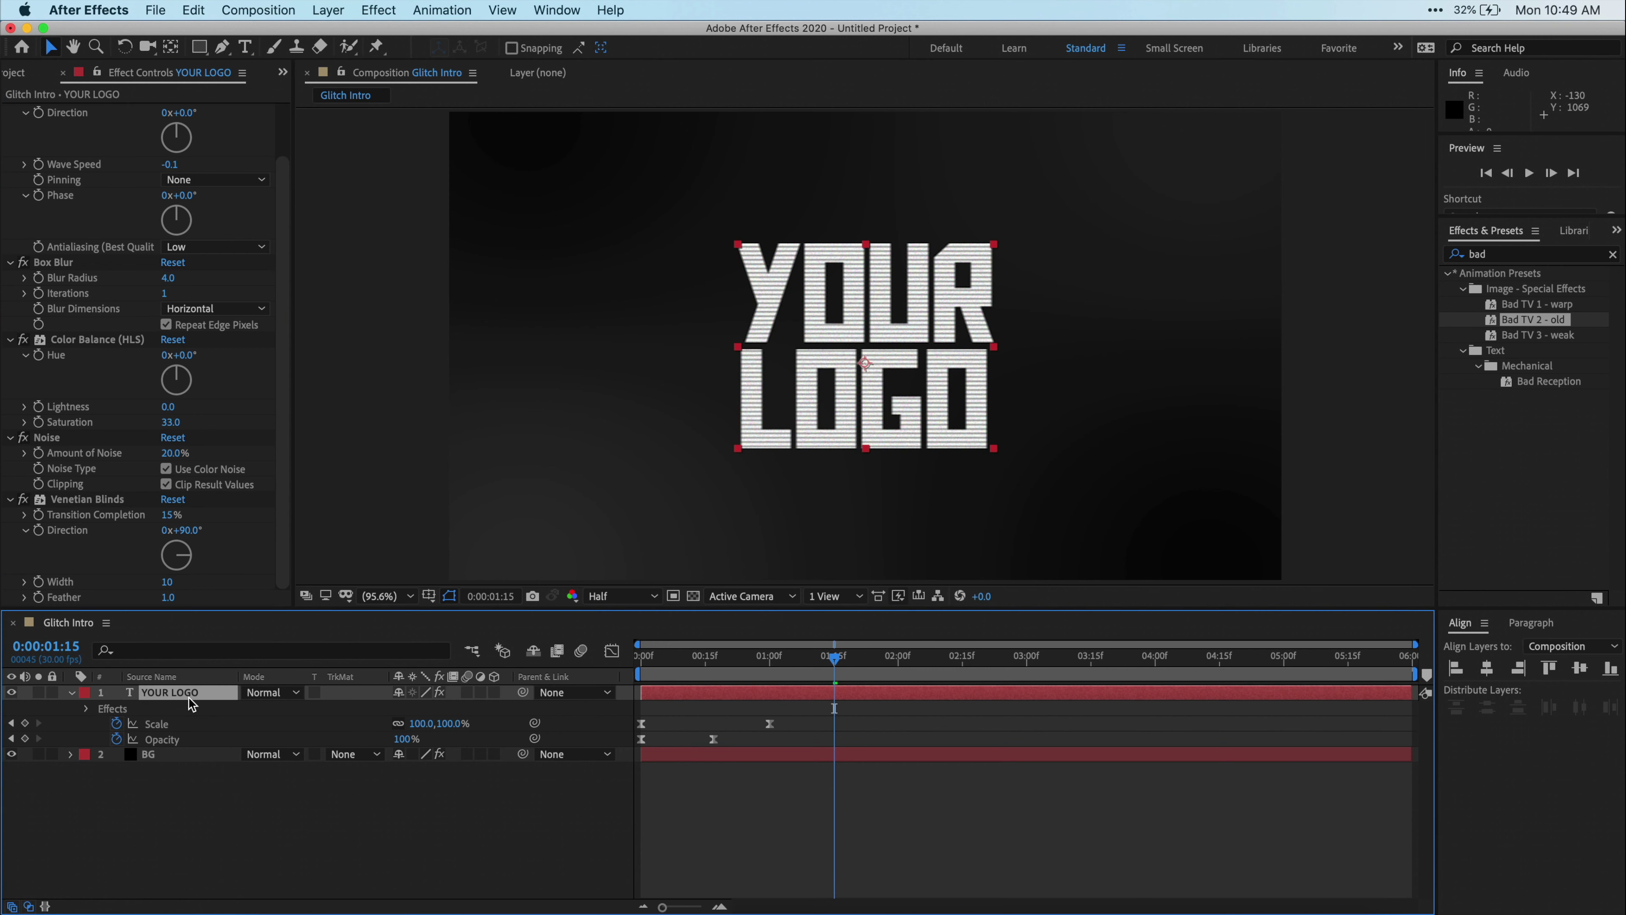
pyautogui.rightClick(189, 702)
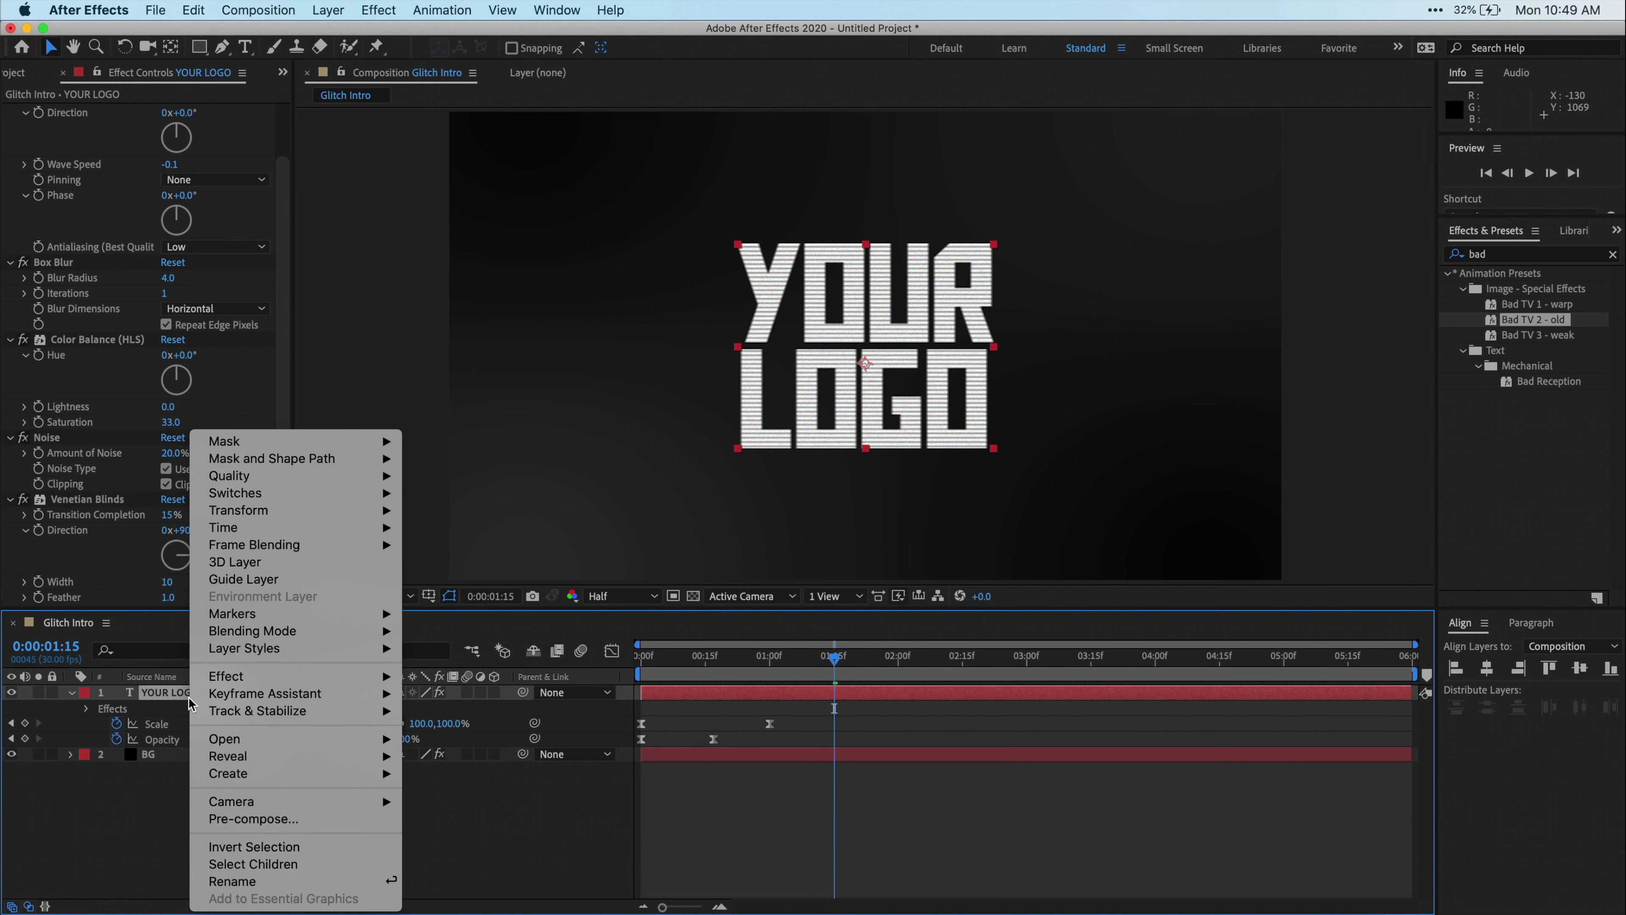
pyautogui.click(322, 826)
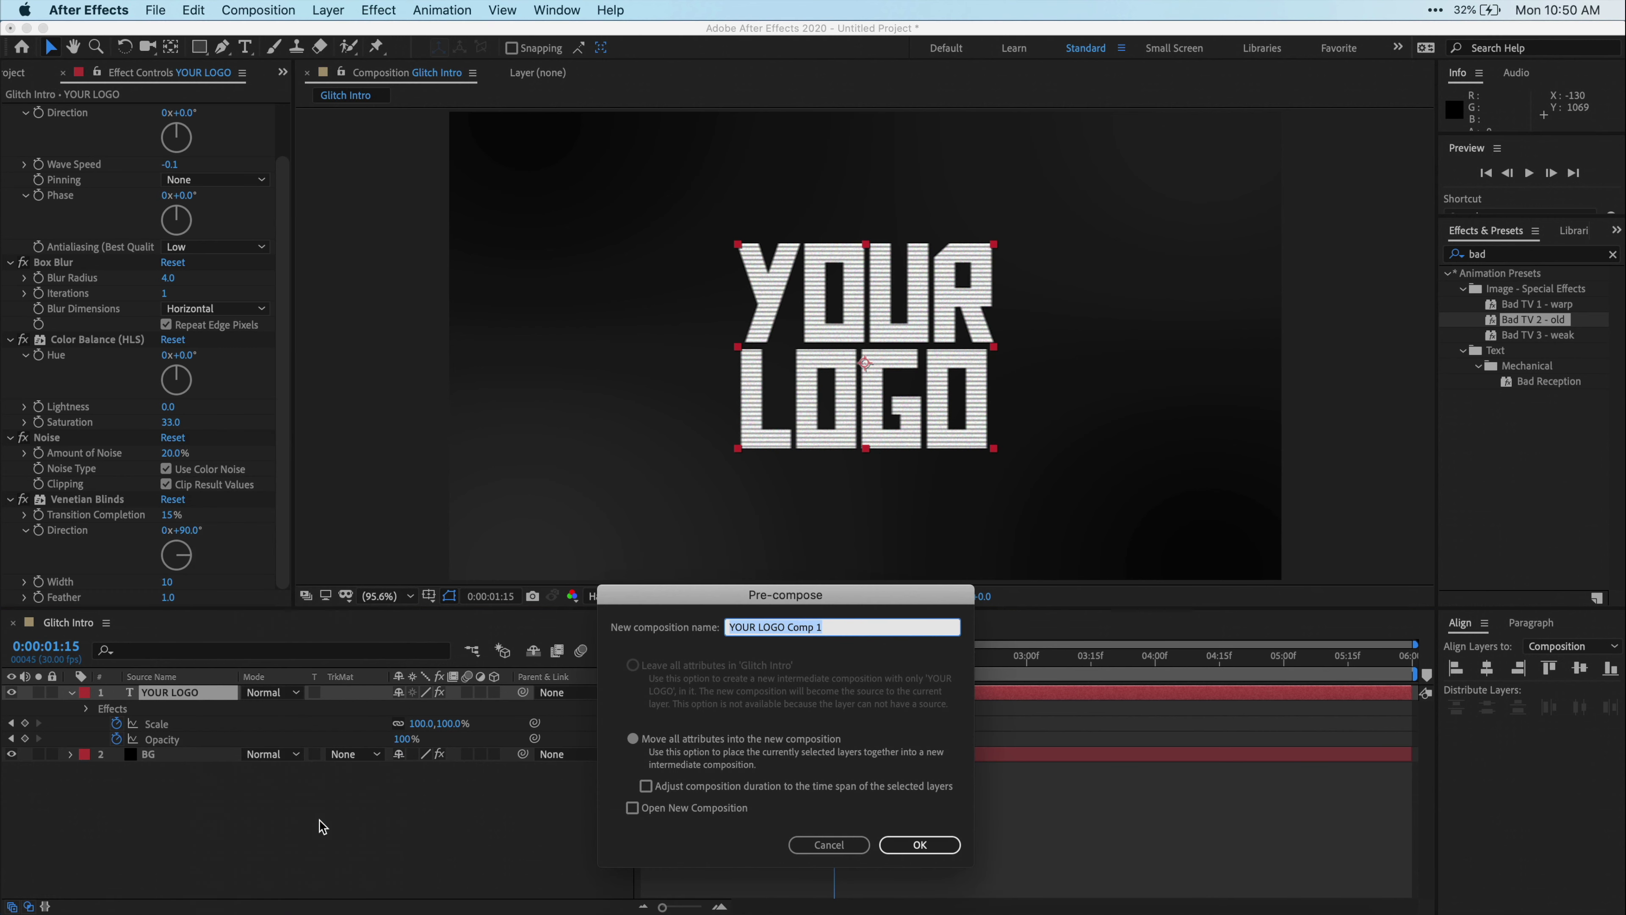
pyautogui.write('Logo Comp')
pyautogui.click(928, 844)
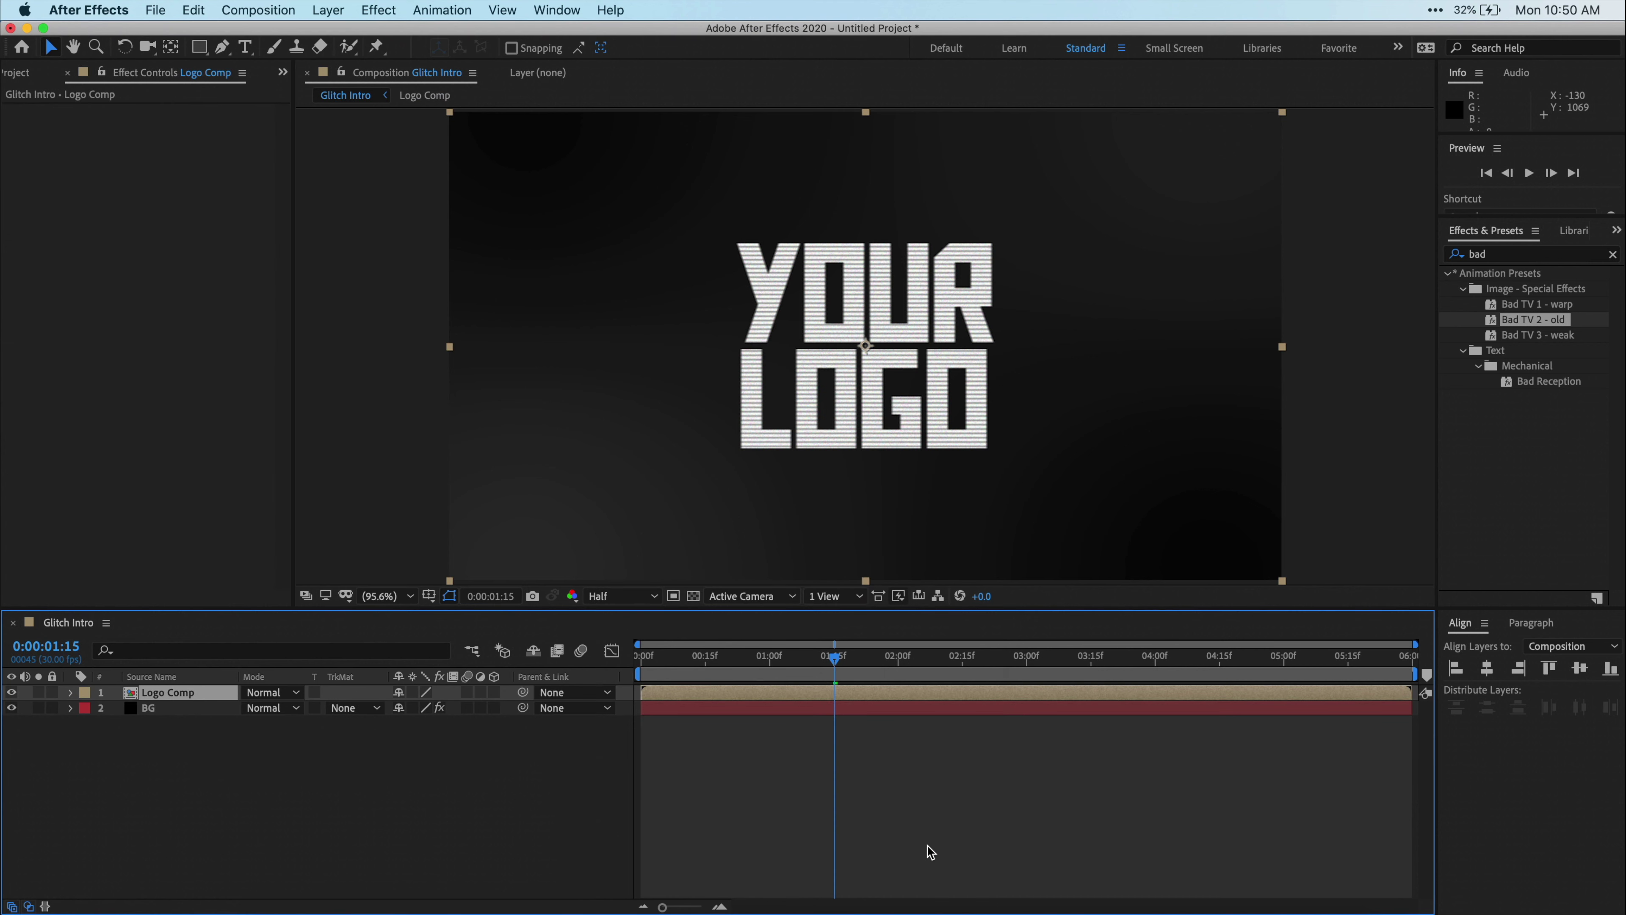
# Add a black full-frame solid named Glitch at the top of the layer stack
pyautogui.rightClick(519, 795)
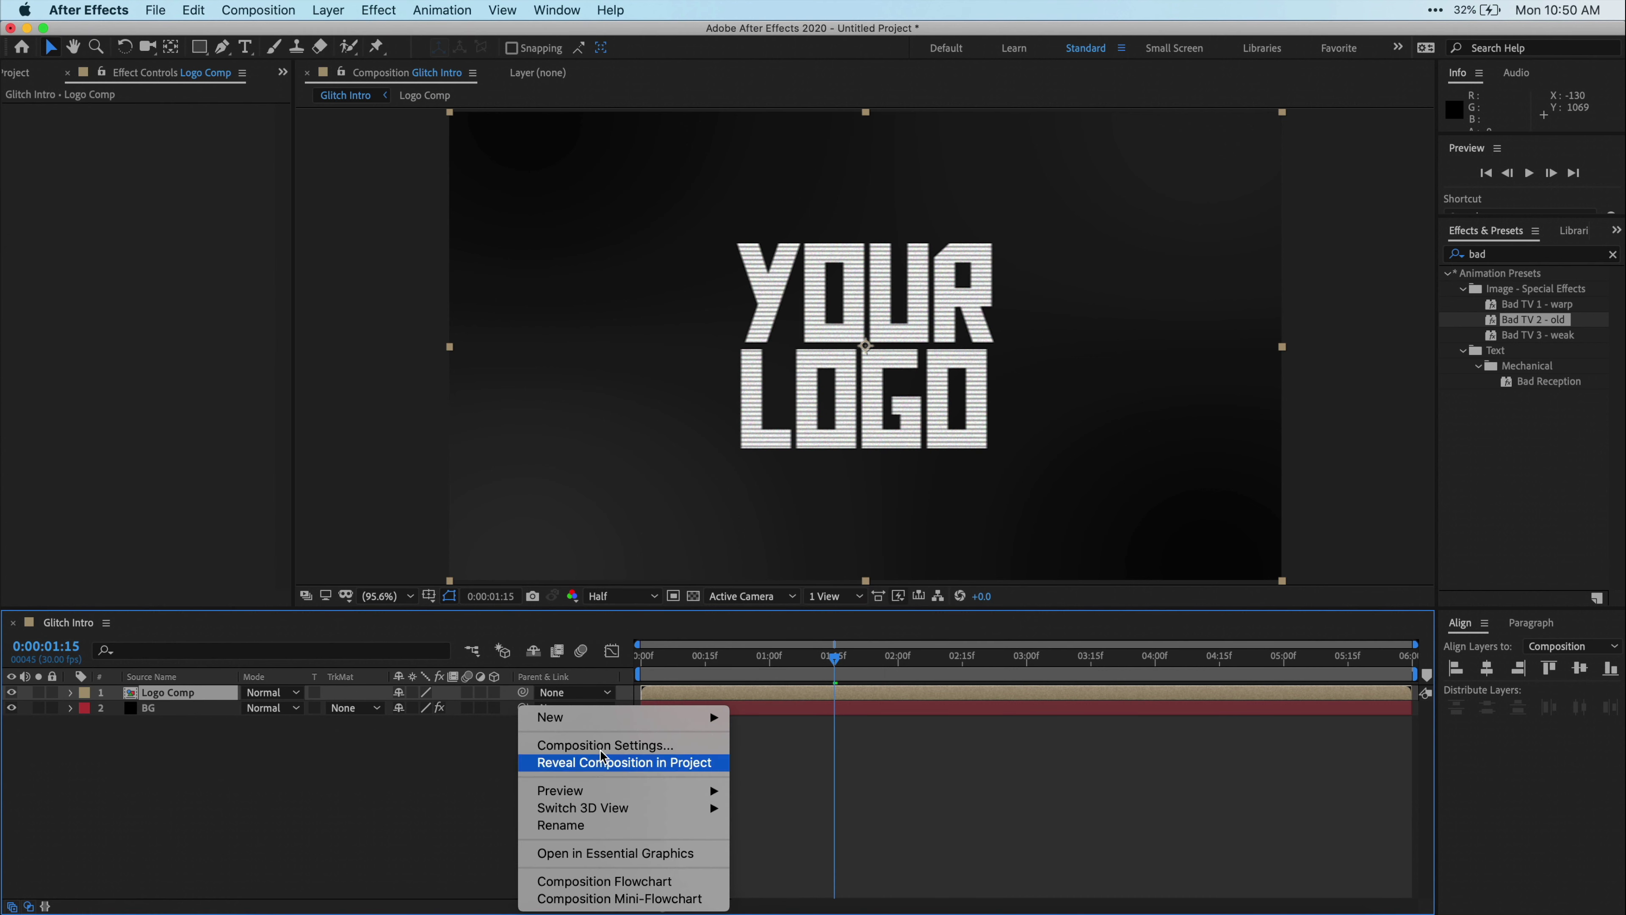
pyautogui.moveTo(668, 717)
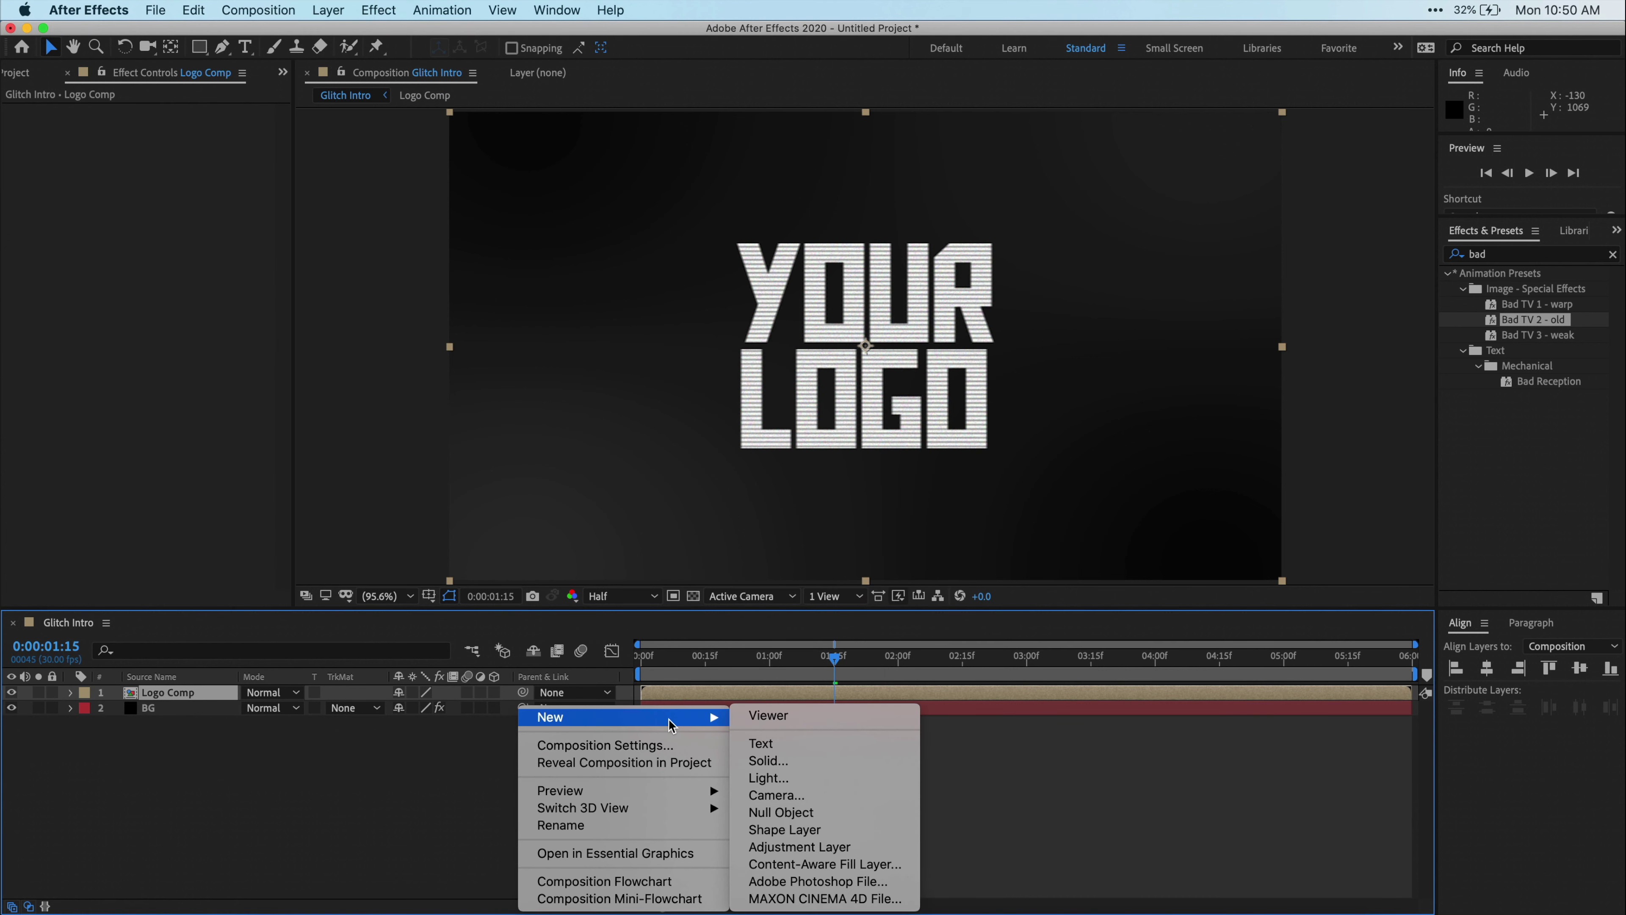
pyautogui.click(828, 762)
pyautogui.write('Glitch')
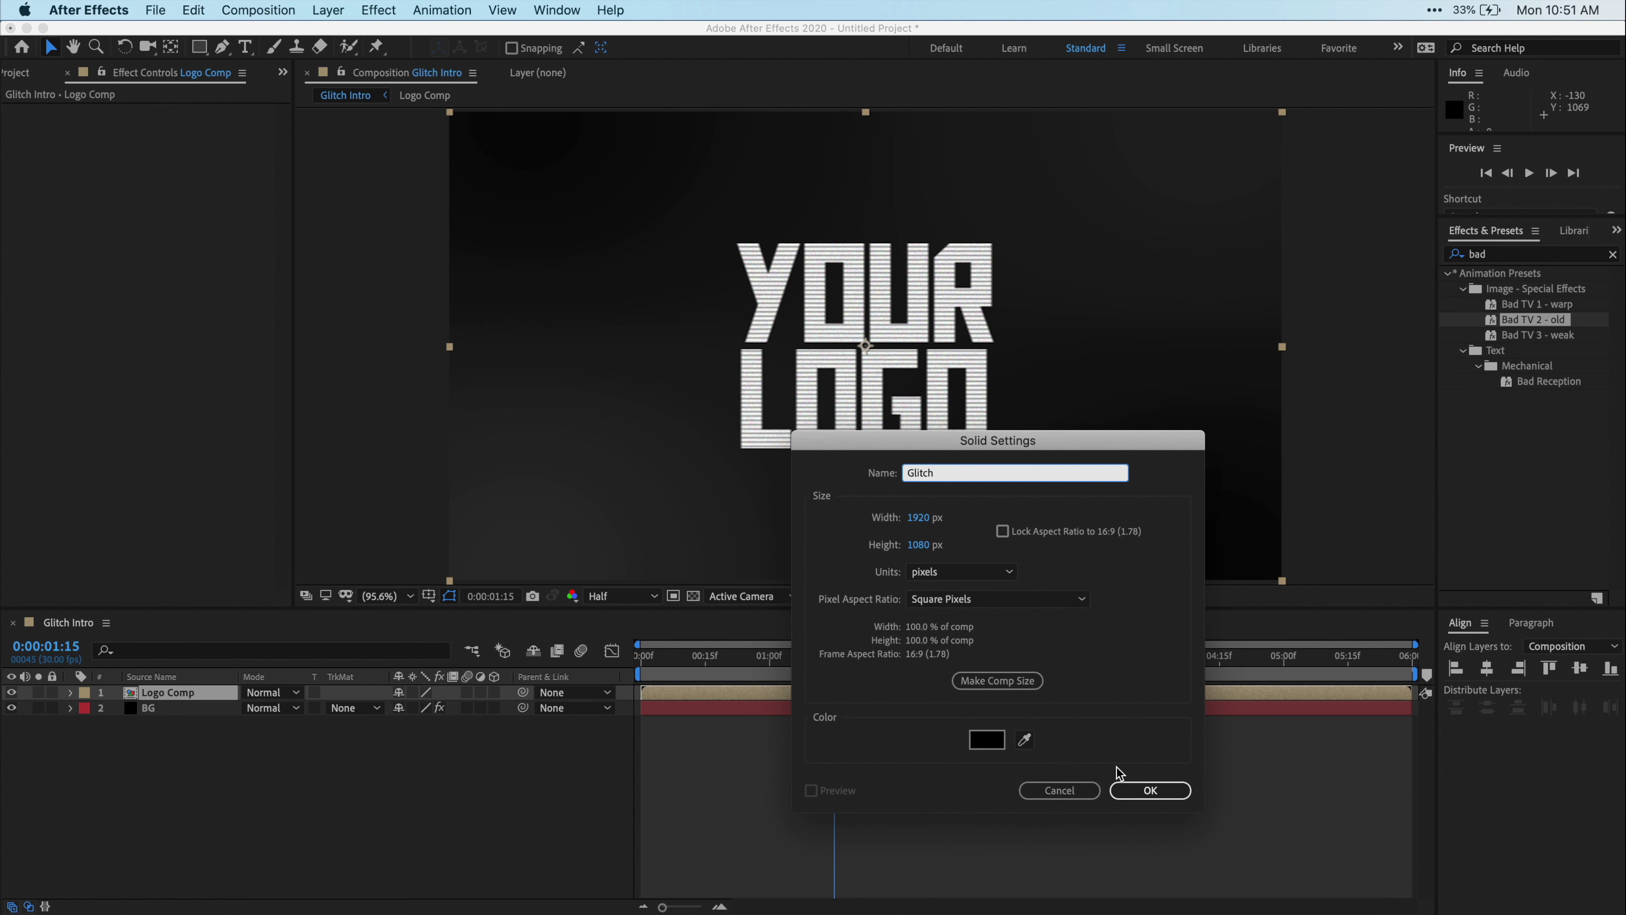
pyautogui.click(1149, 789)
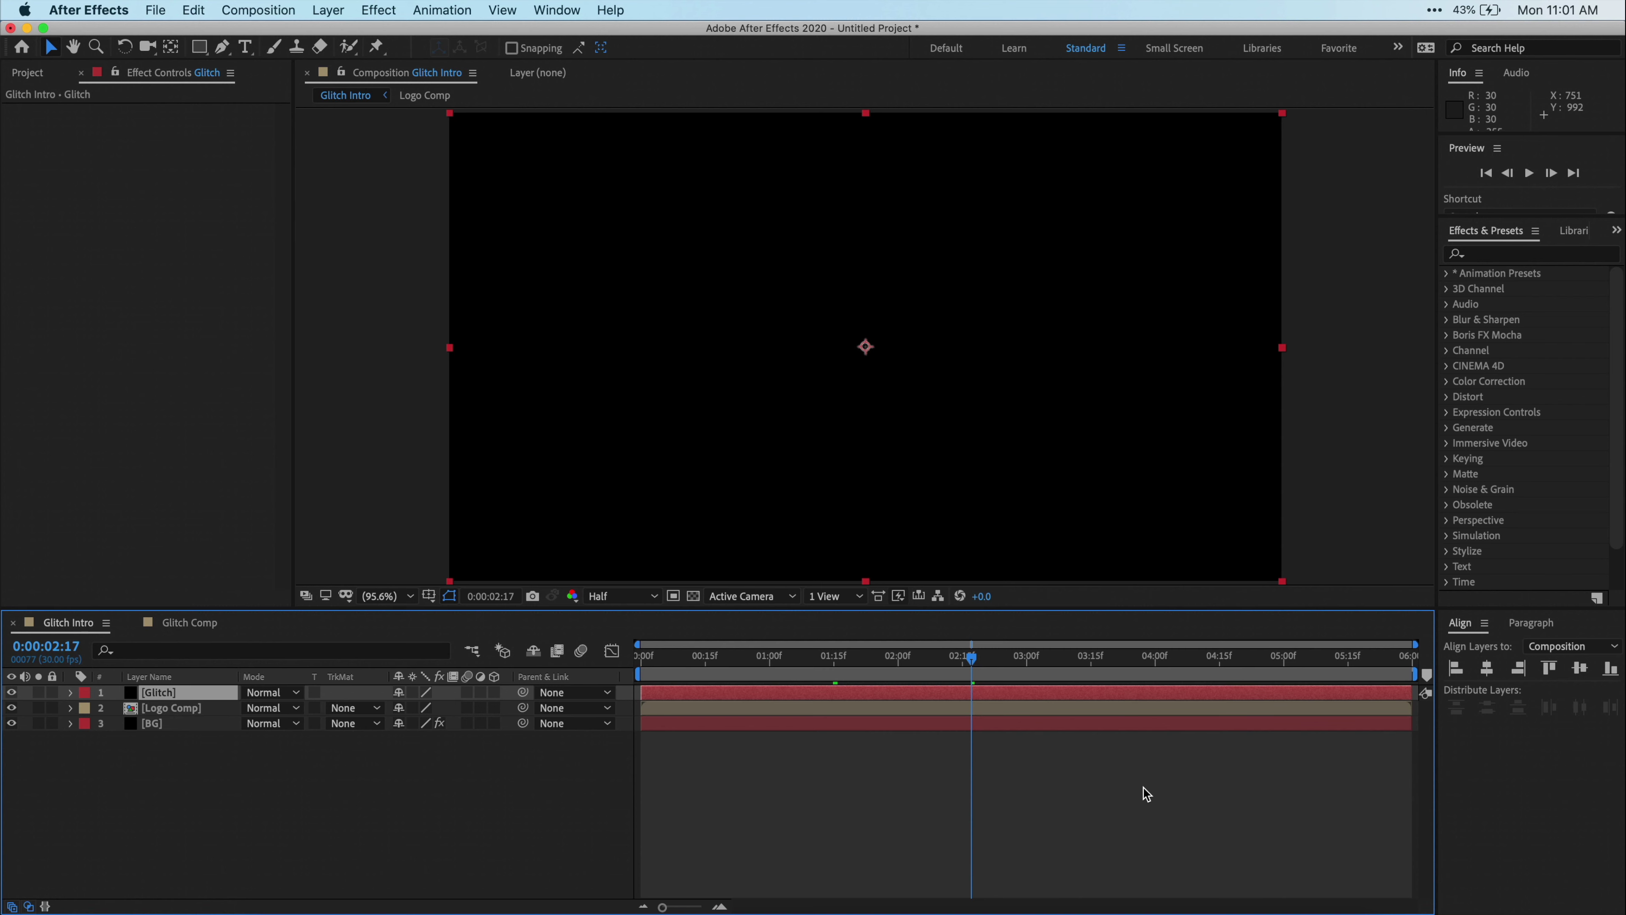
# Apply the Fractal Noise effect to the Glitch layer
pyautogui.click(1521, 256)
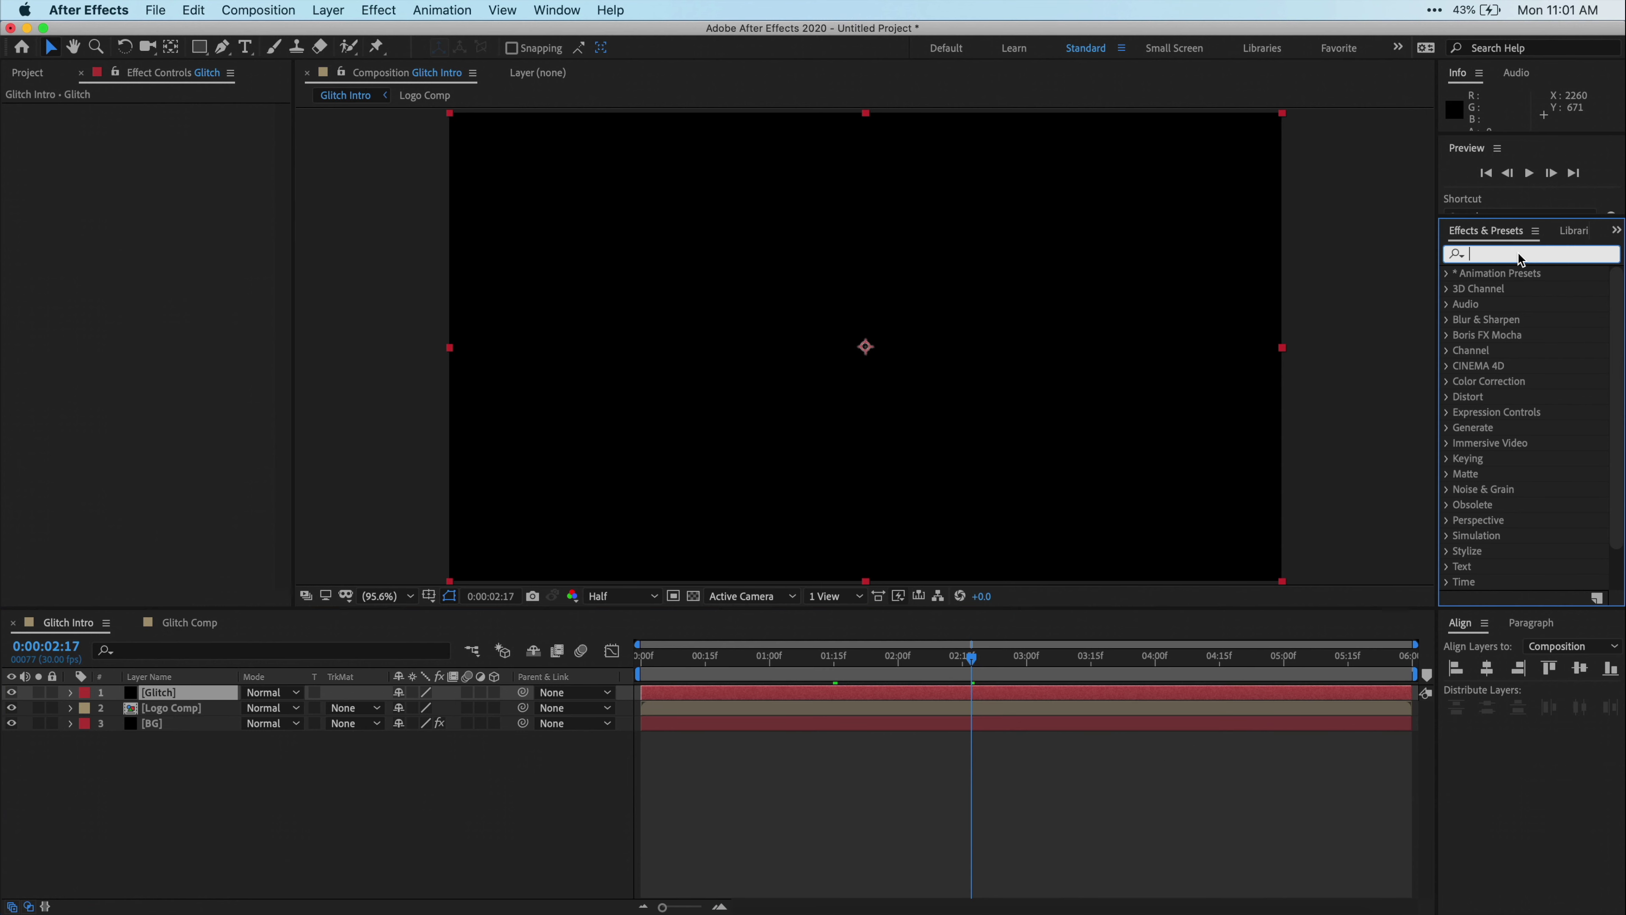
pyautogui.write('fractal')
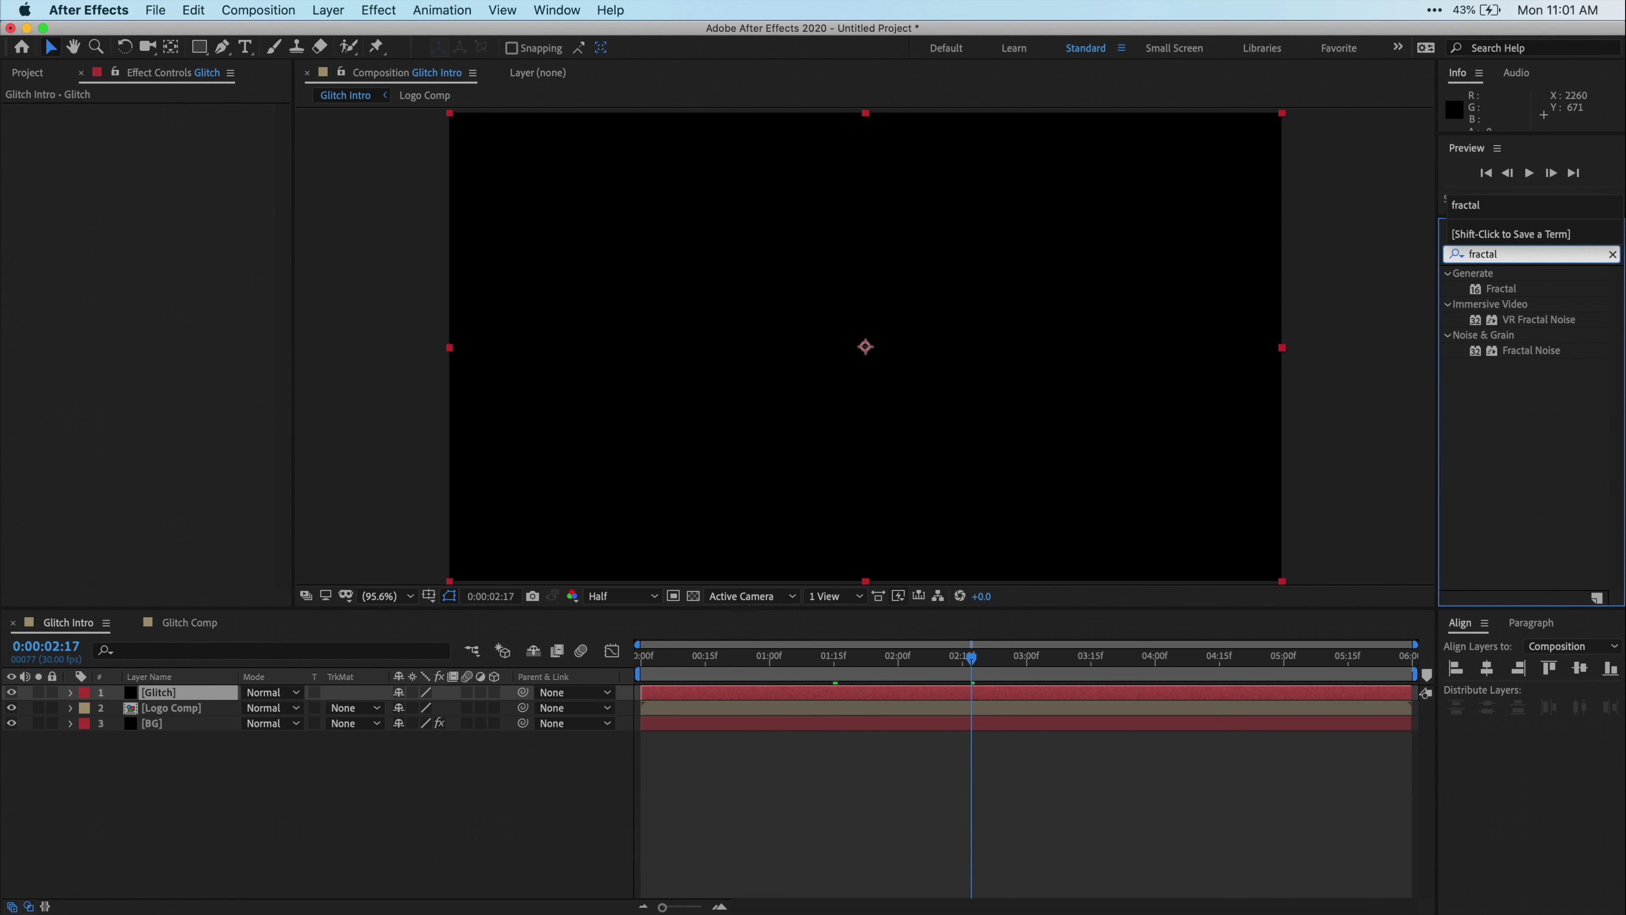
pyautogui.click(1557, 351)
pyautogui.moveTo(1557, 351); pyautogui.dragTo(185, 691)
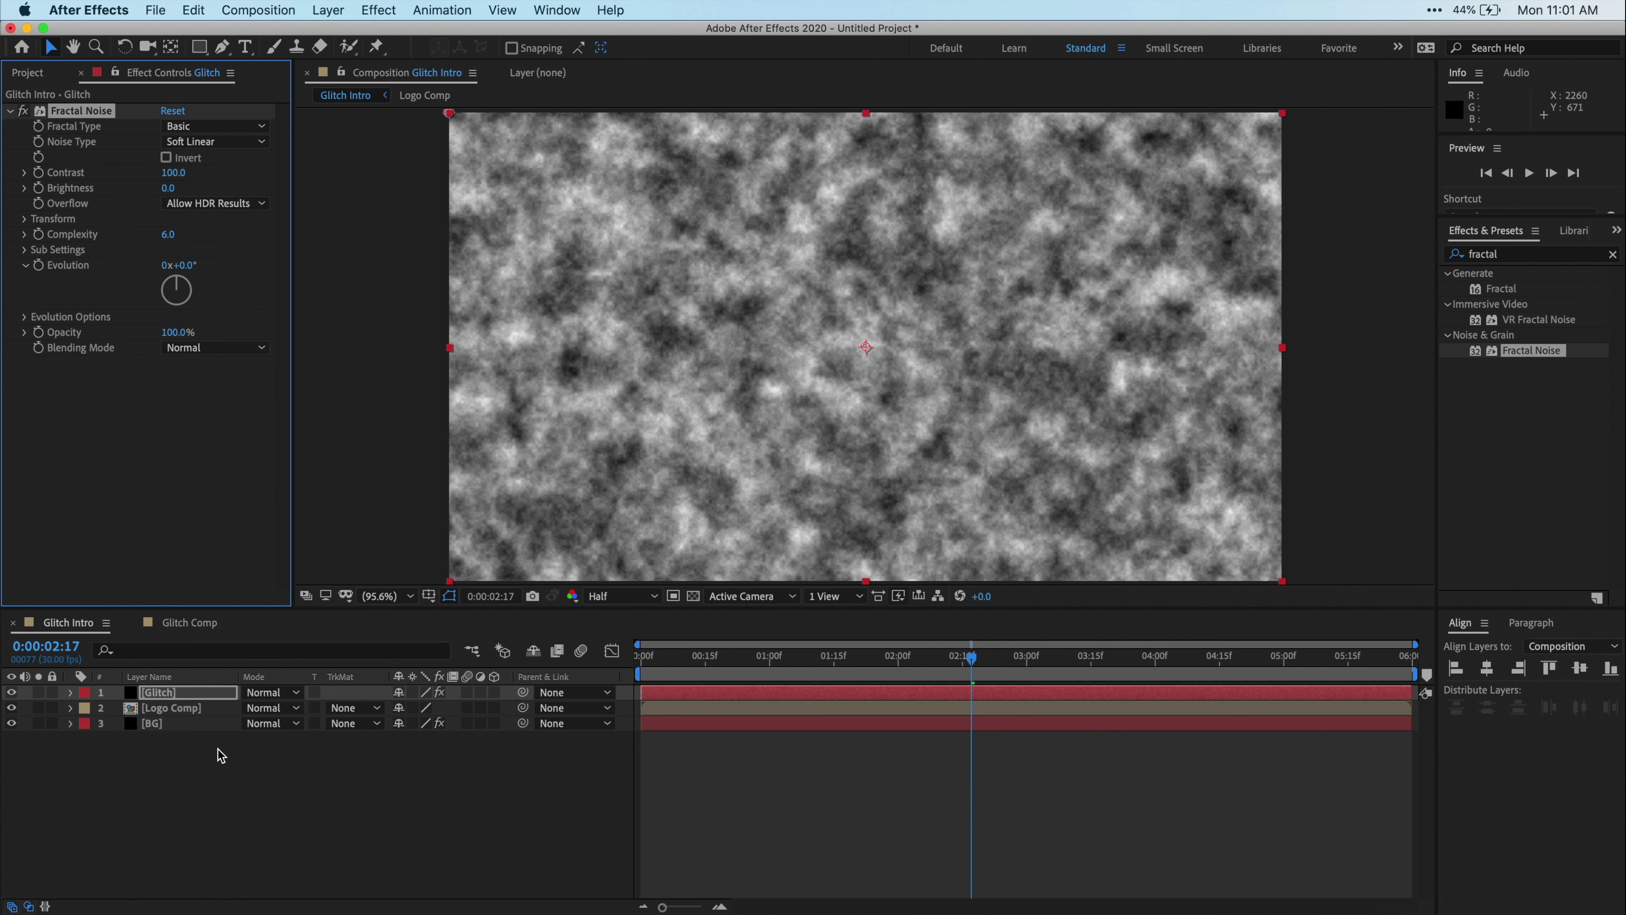
# Set the noise type to Block with Contrast 200 and Brightness -10
pyautogui.click(263, 142)
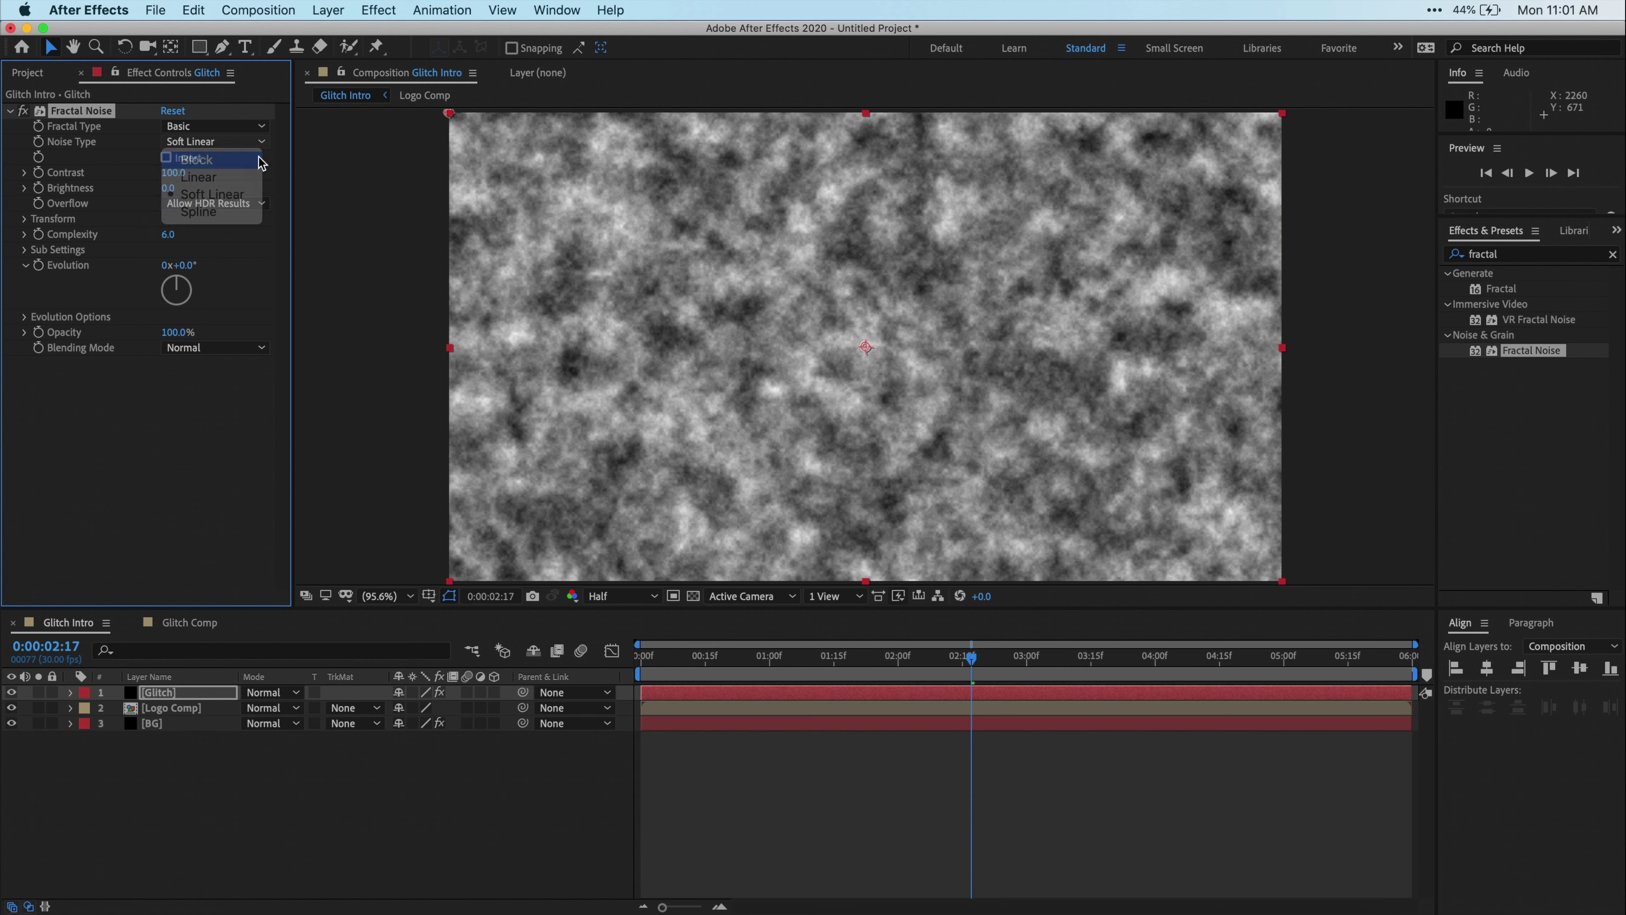
pyautogui.click(196, 160)
pyautogui.click(171, 172)
pyautogui.write('200')
pyautogui.press('Return')
pyautogui.click(168, 187)
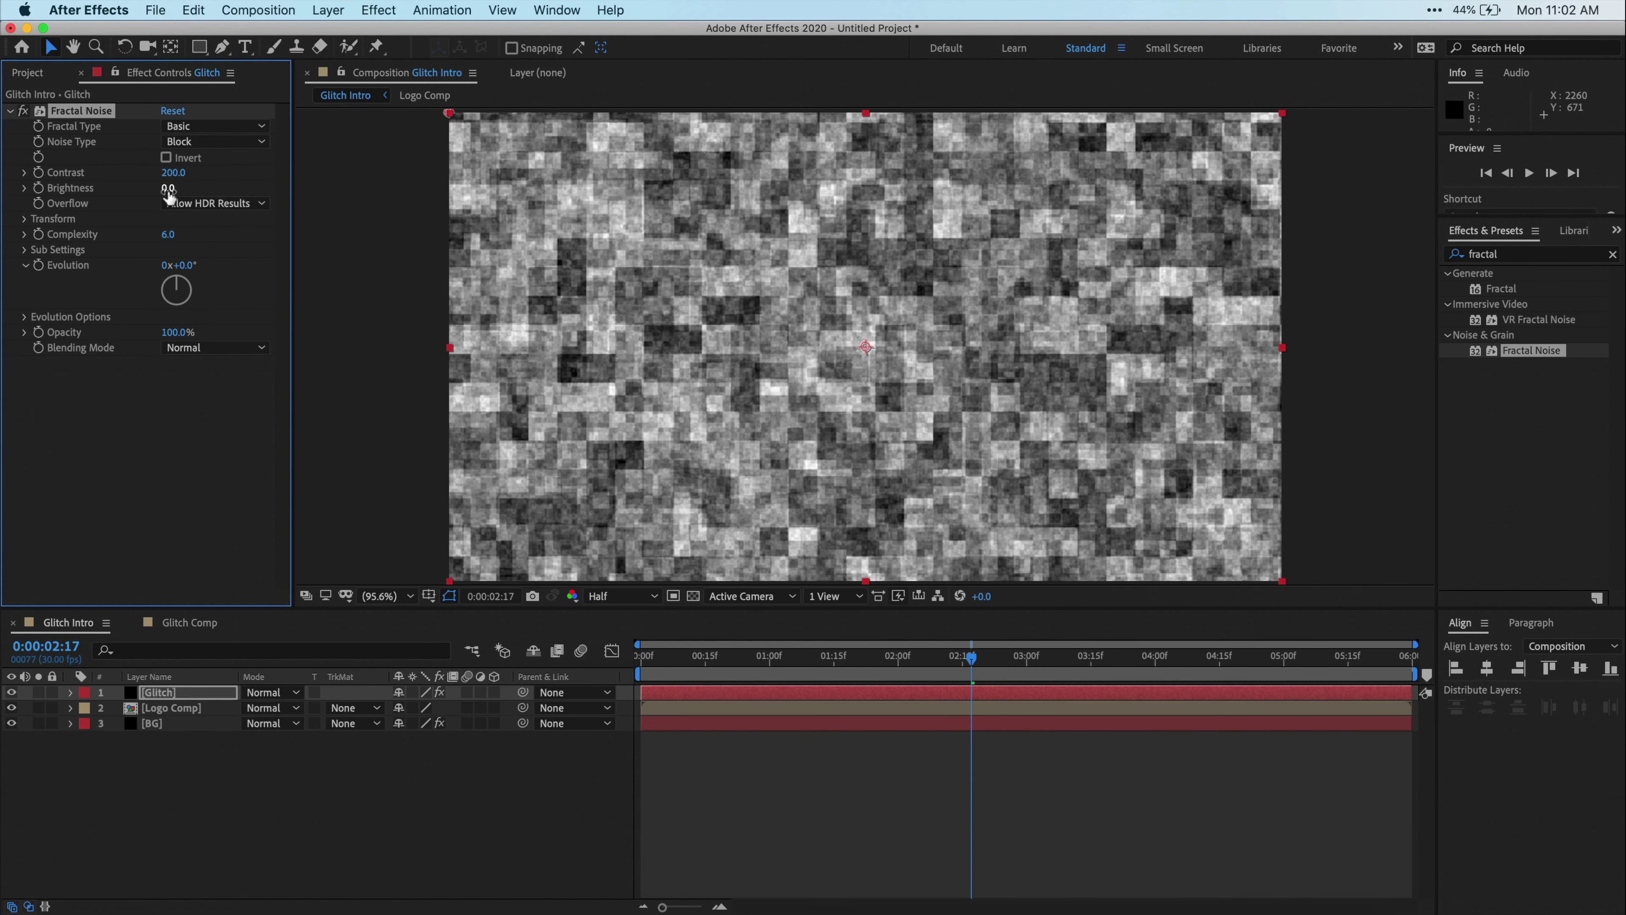
pyautogui.write('-10')
pyautogui.press('Return')
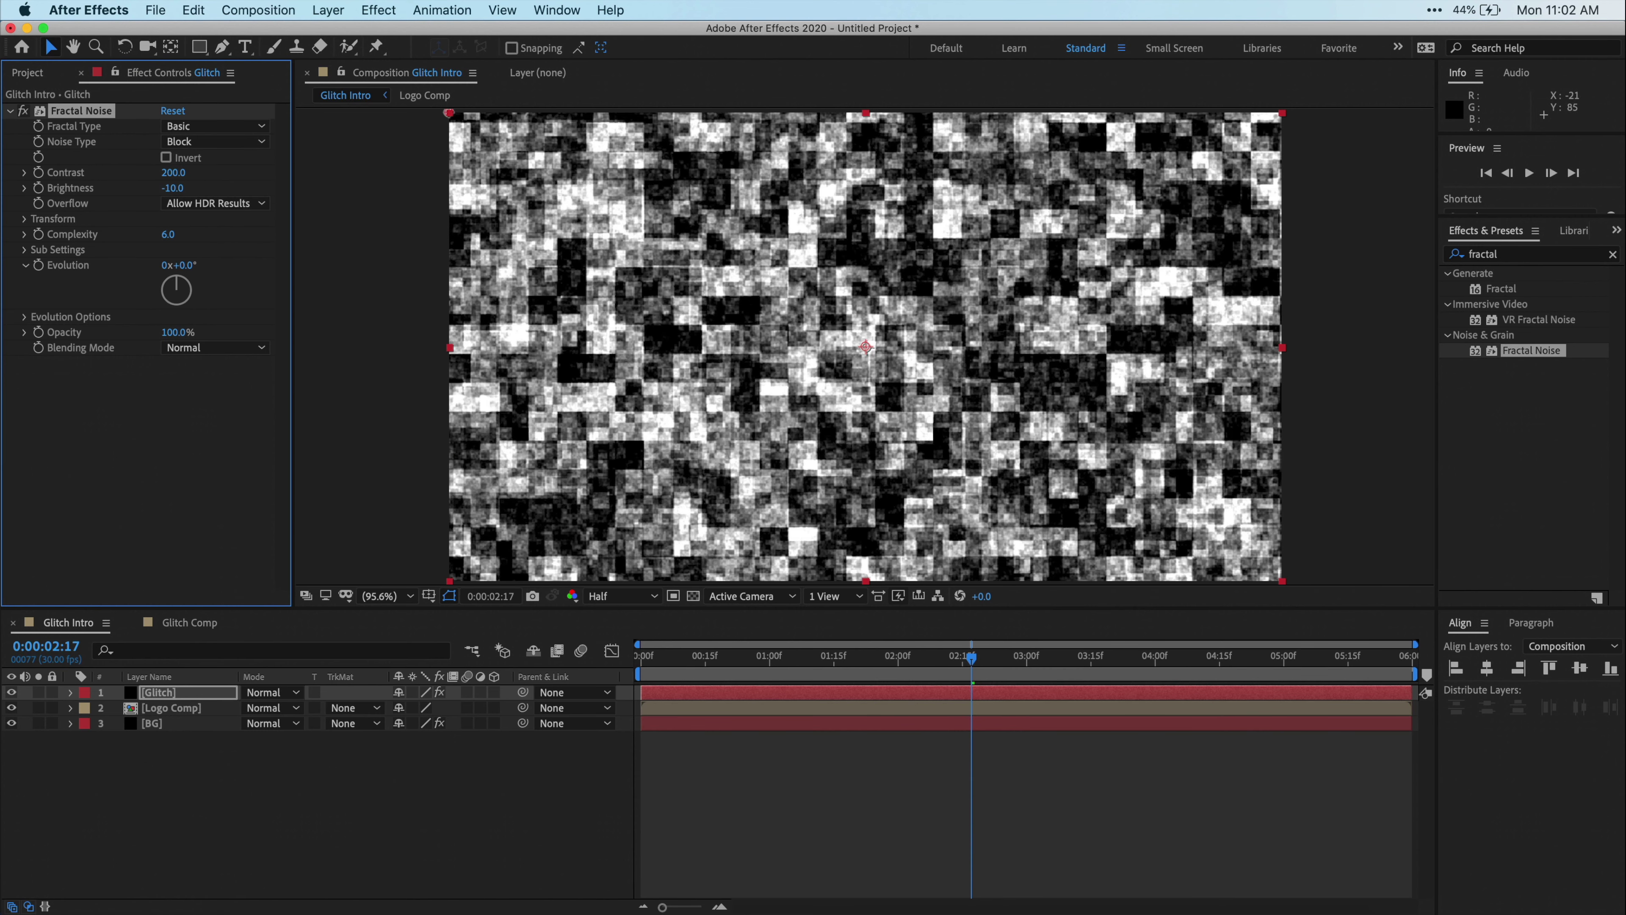
# Turn off Uniform Scaling and stretch the noise to 4000 wide by 800 high
pyautogui.click(24, 218)
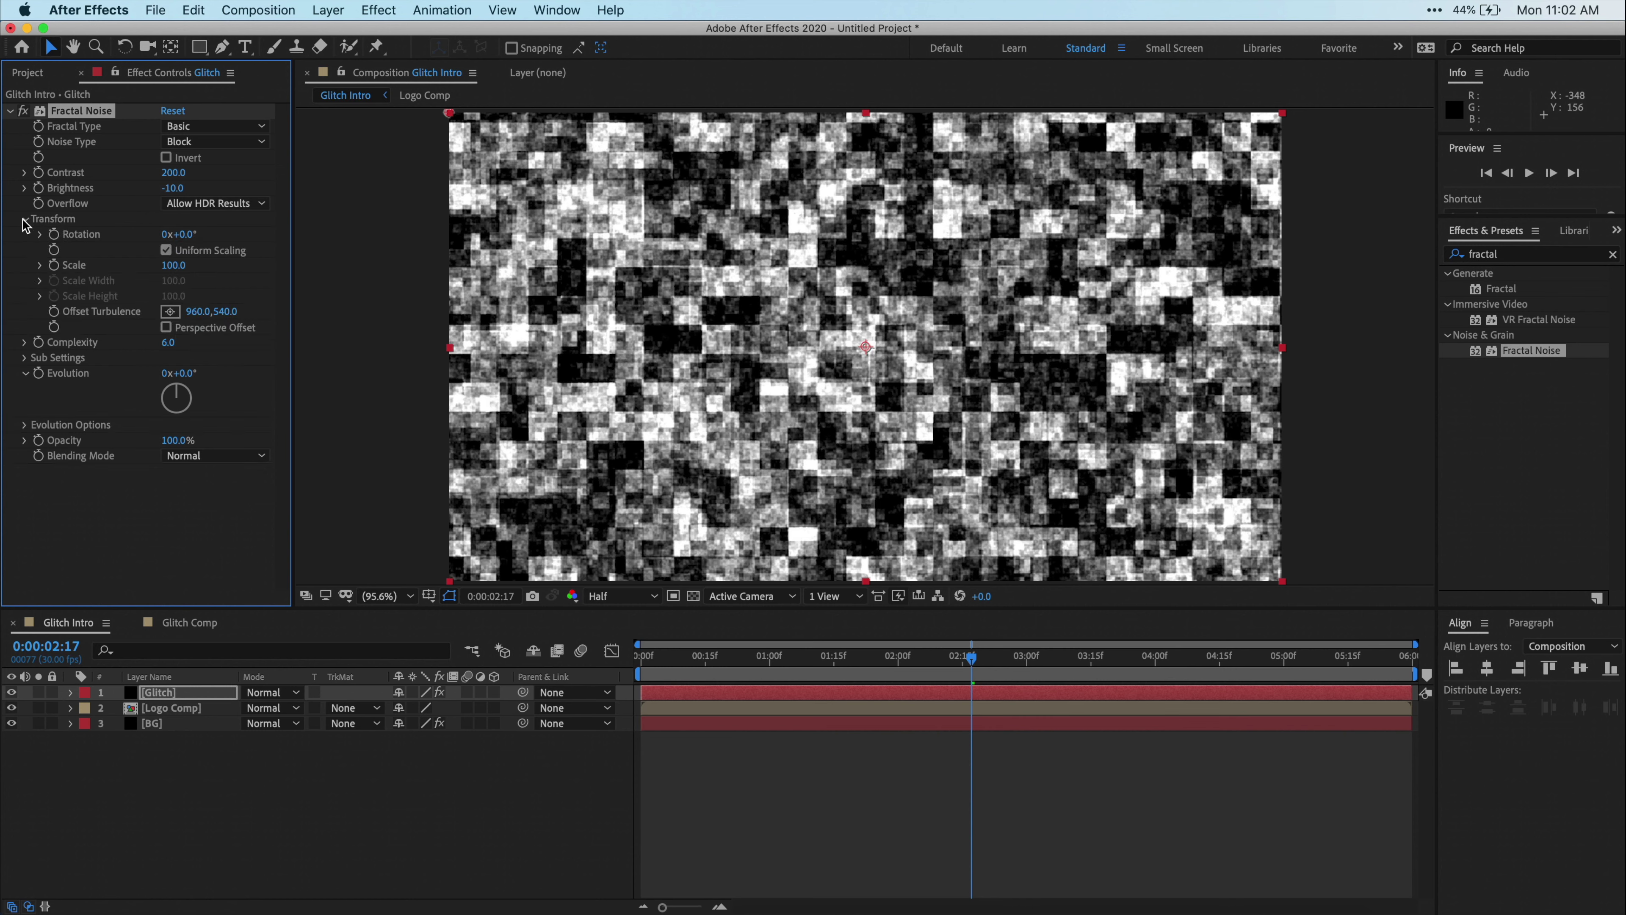
pyautogui.click(167, 251)
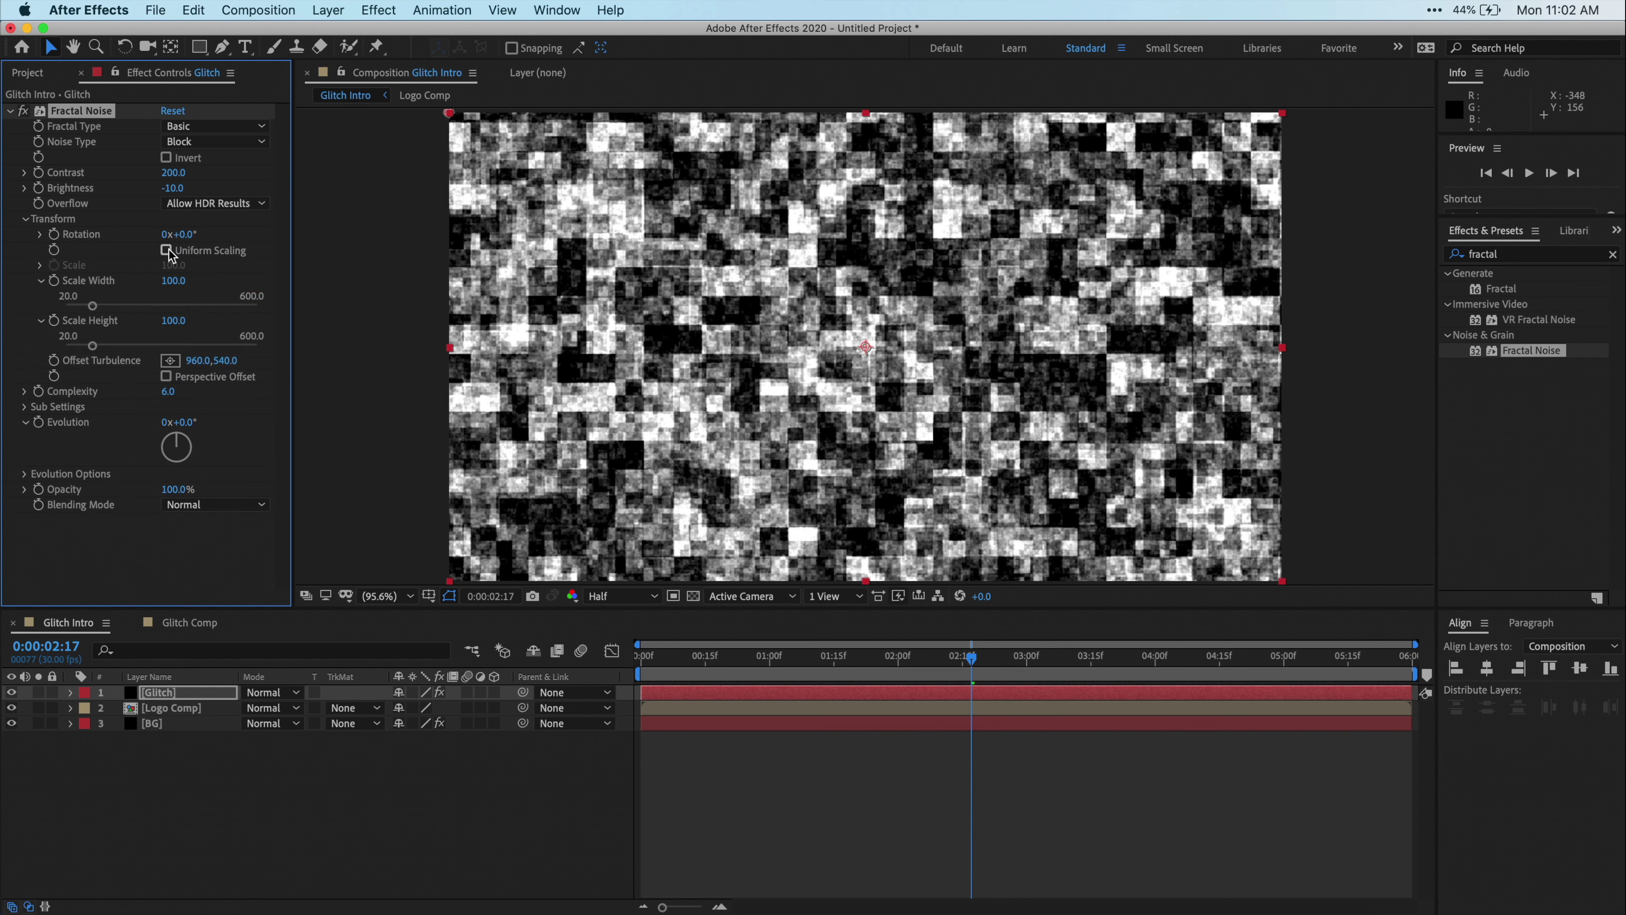
pyautogui.click(173, 280)
pyautogui.write('4000')
pyautogui.press('Return')
pyautogui.click(177, 320)
pyautogui.write('800')
pyautogui.press('Return')
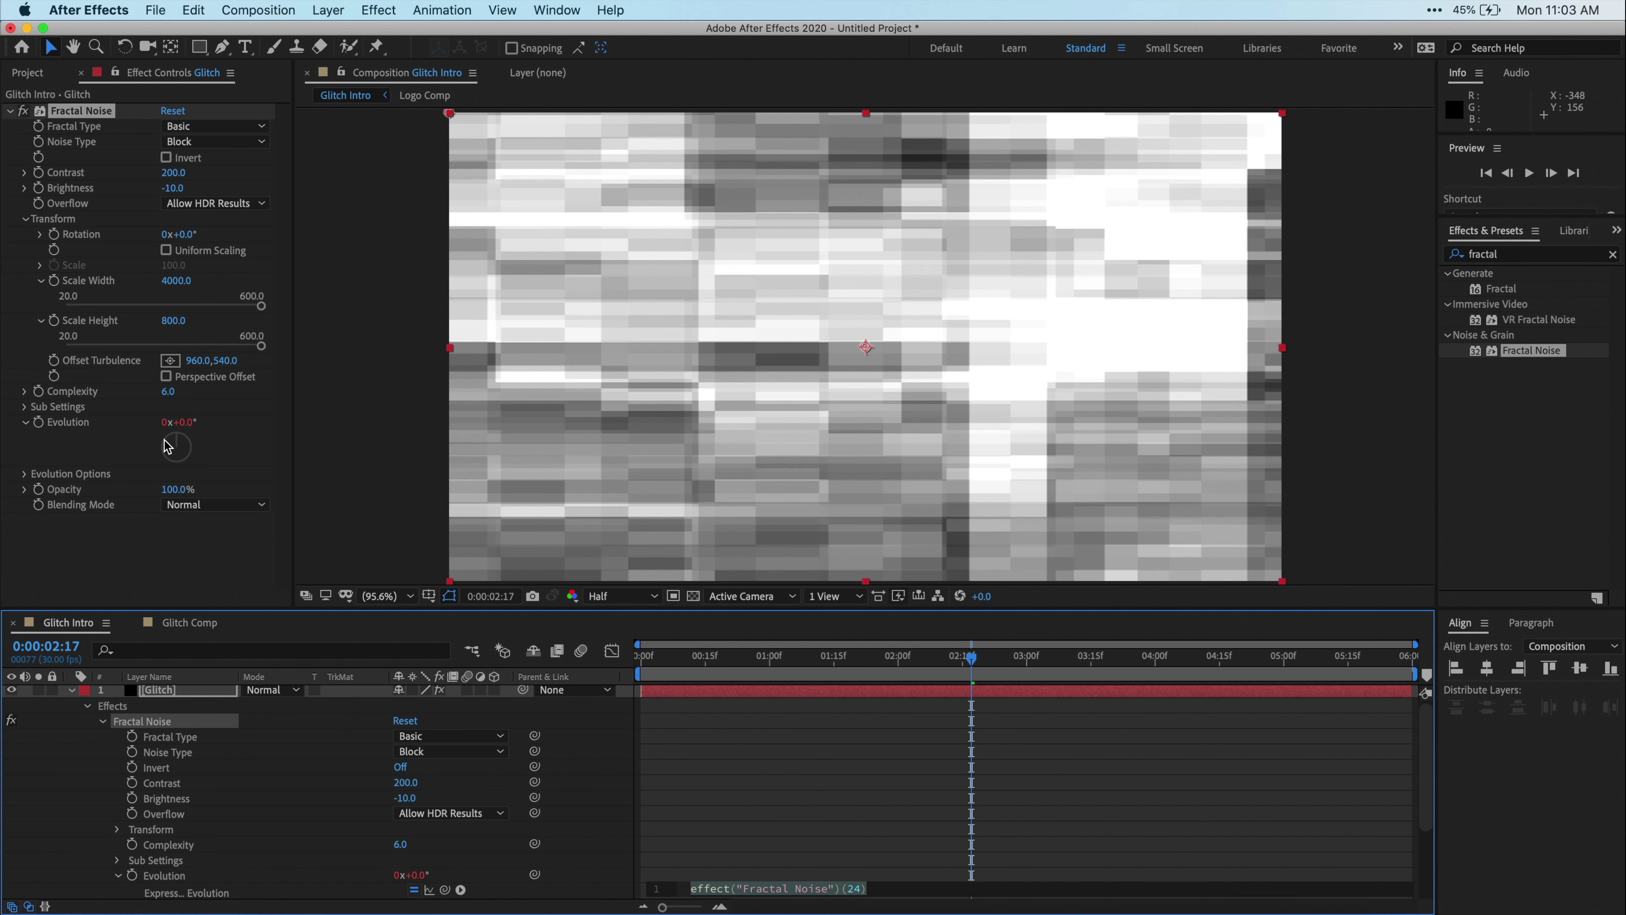
# Add a time*2000 expression to the Glitch effect's Evolution property
pyautogui.scroll(-3, 666, 830)
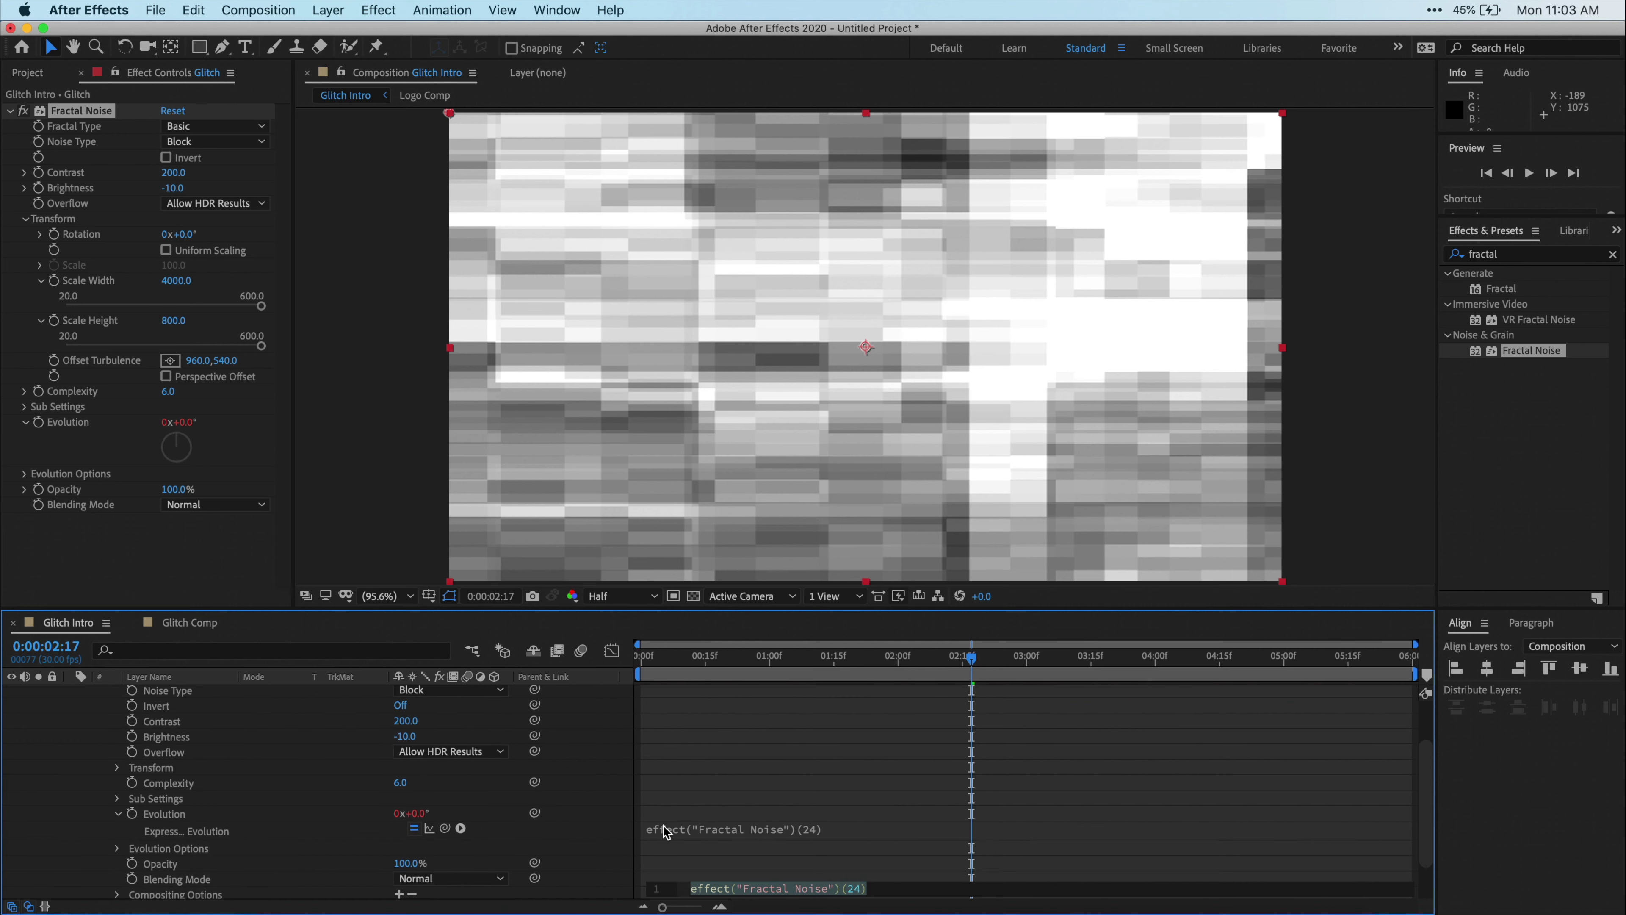
pyautogui.scroll(-2, 664, 831)
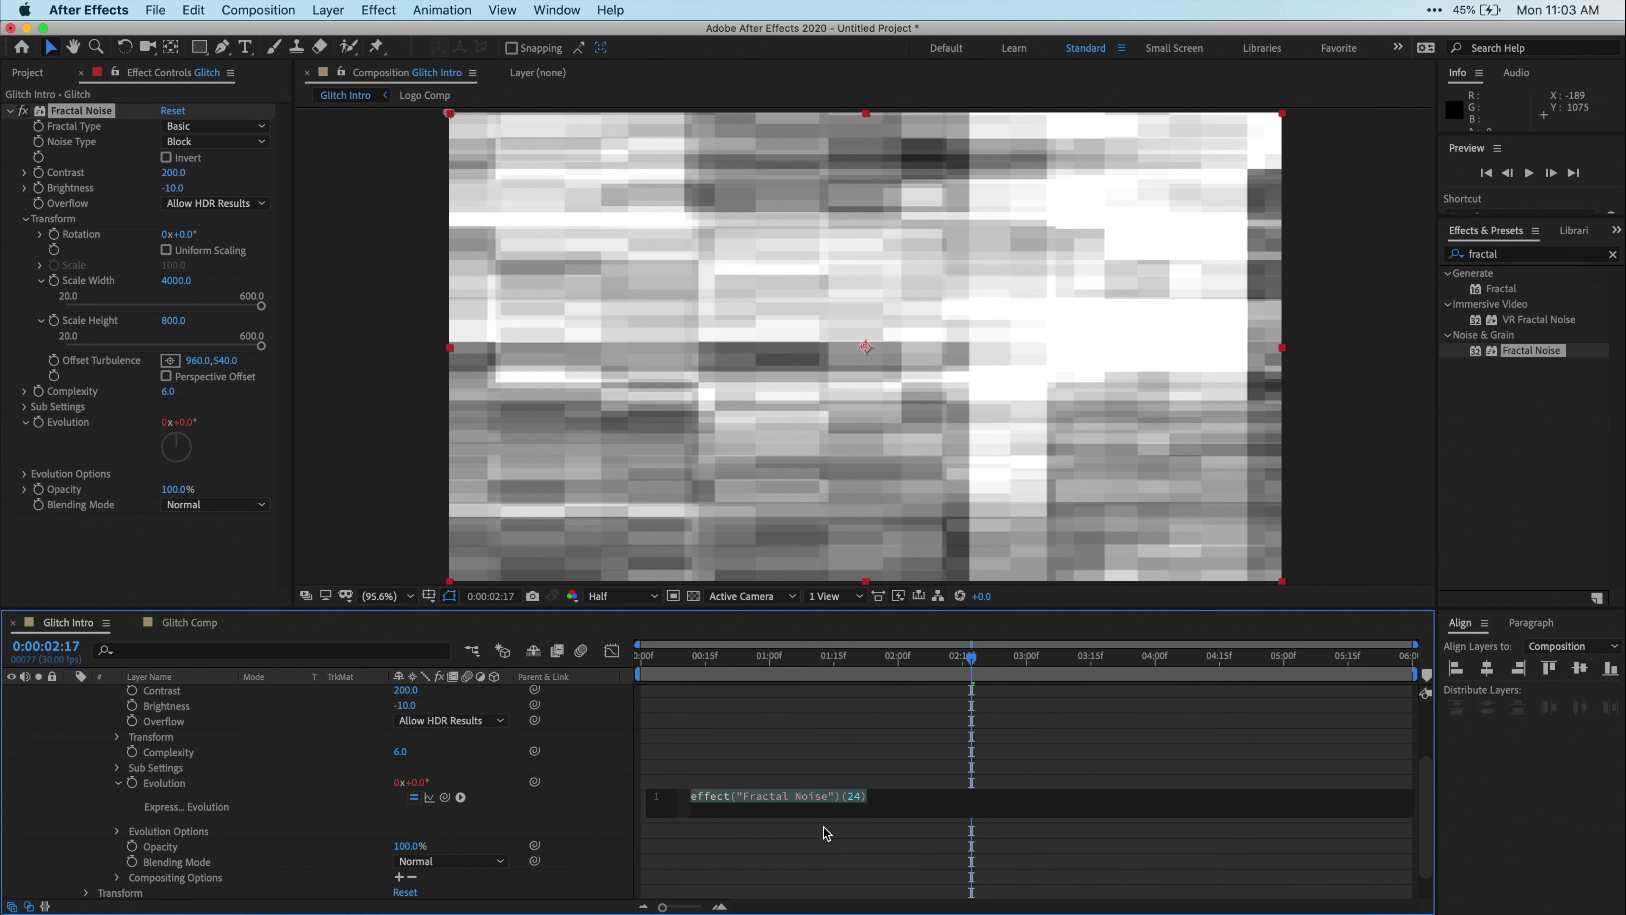
pyautogui.write('time')
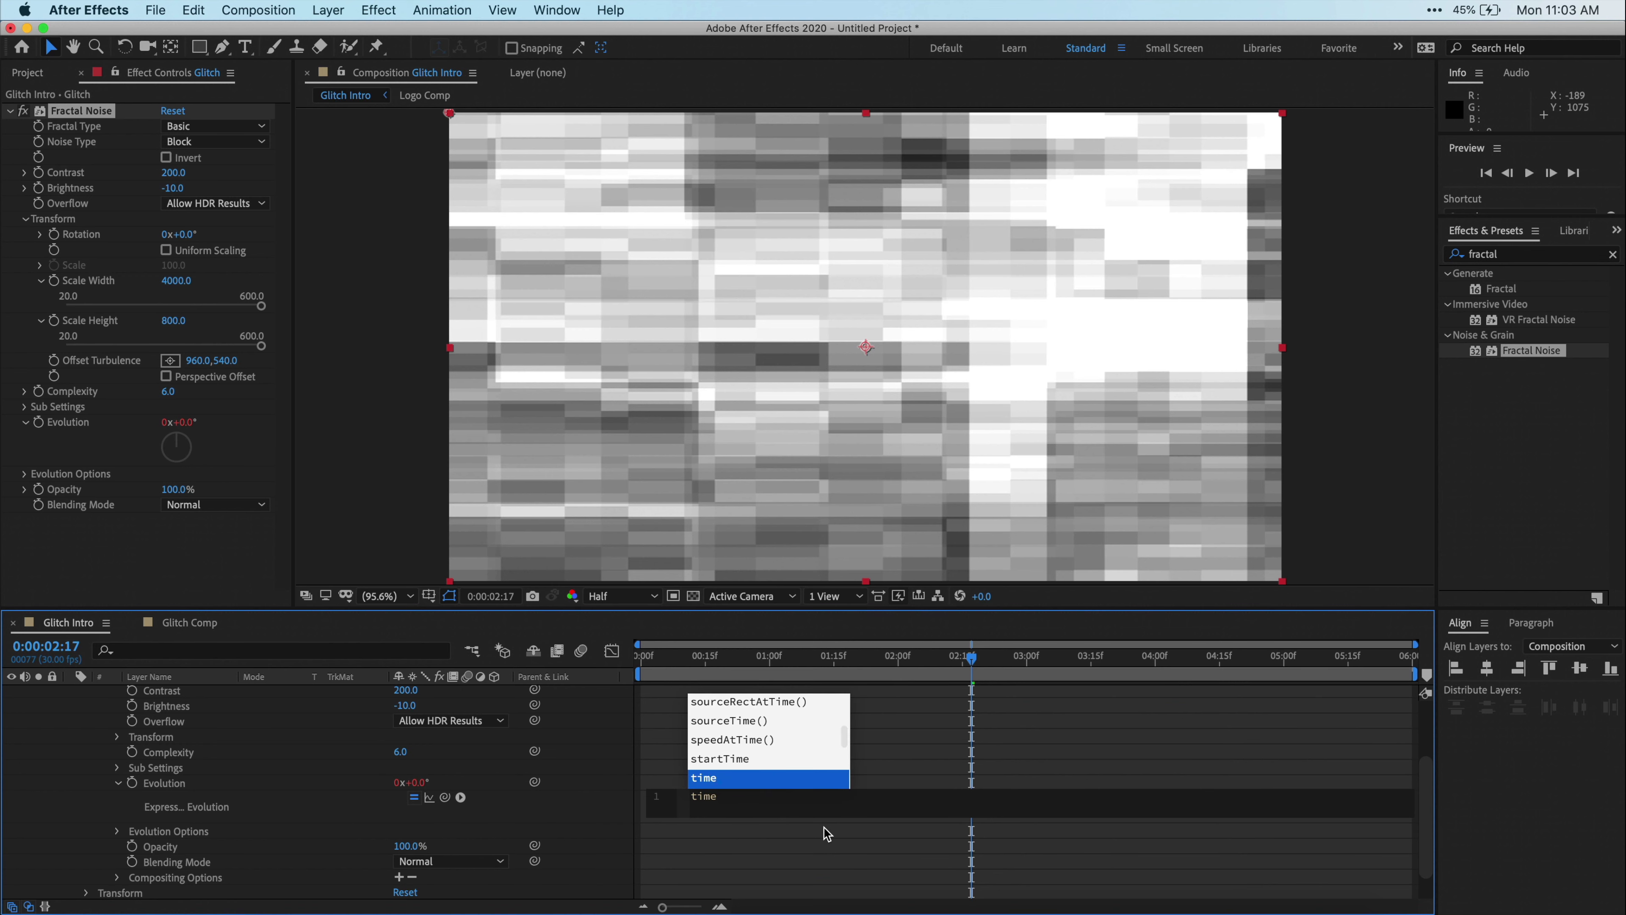
pyautogui.write('*2000')
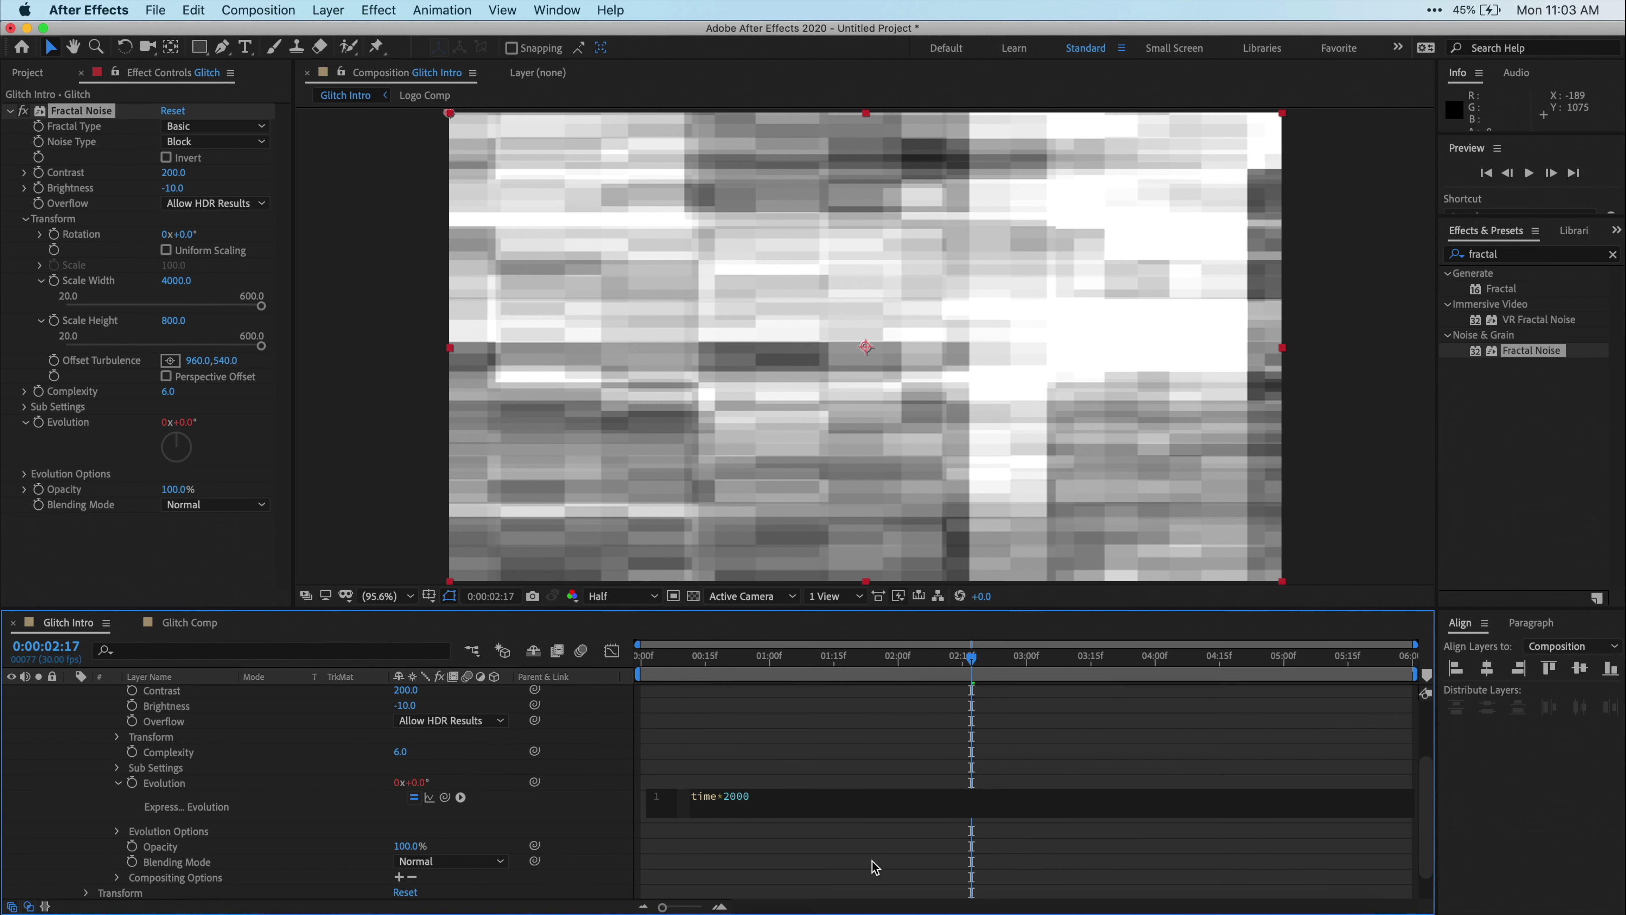
pyautogui.click(875, 866)
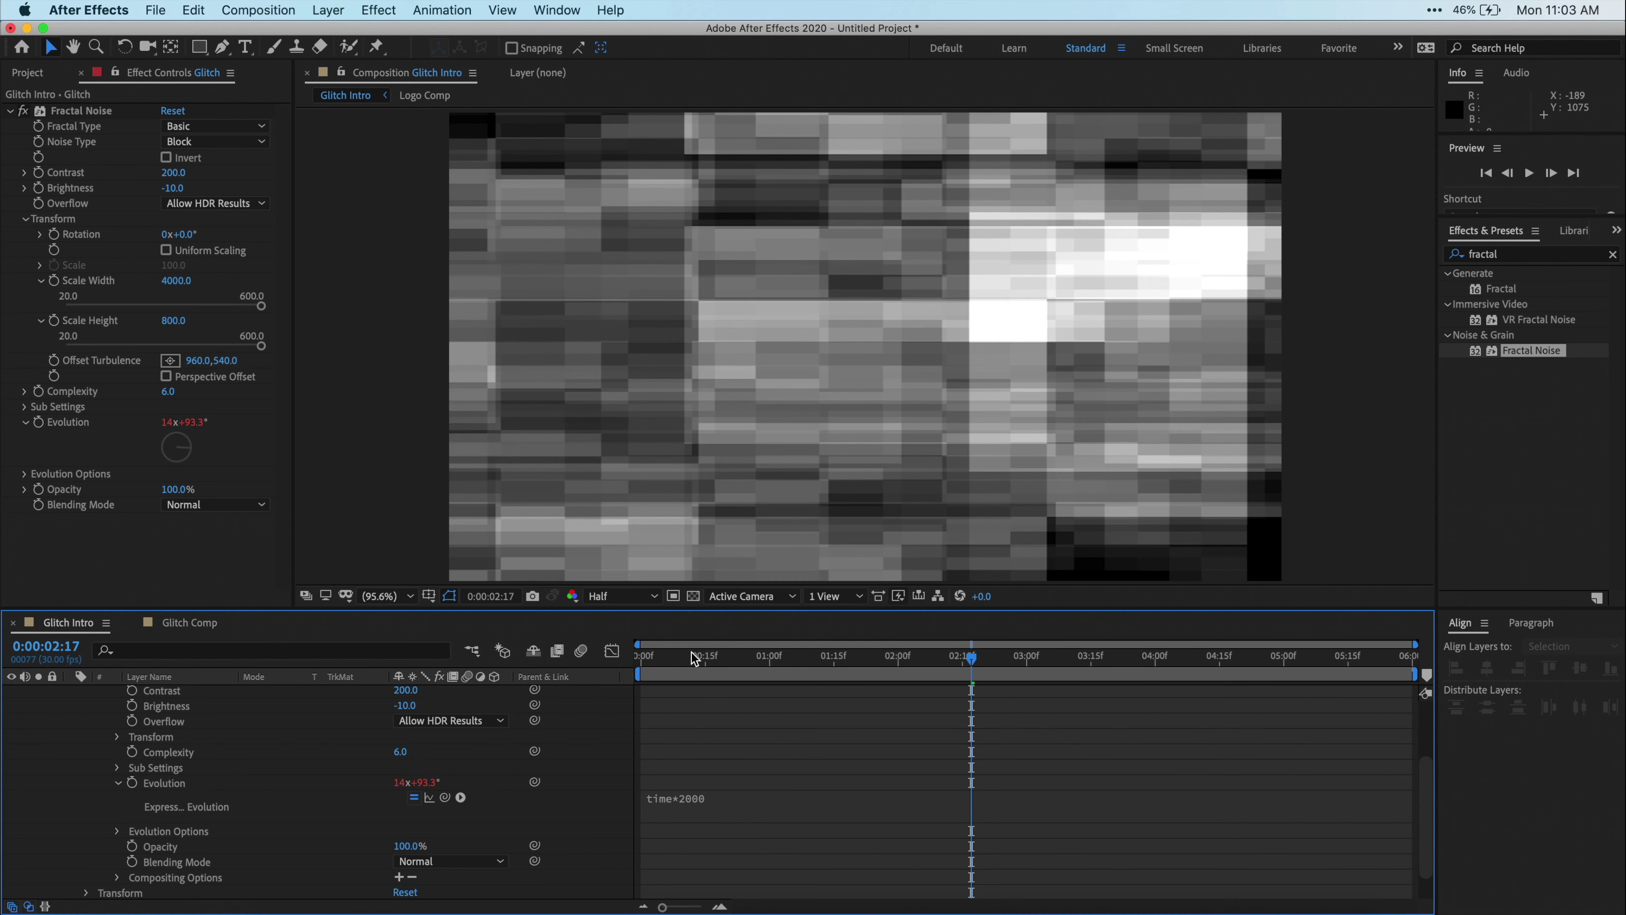
# Preview the rapidly animating block noise from the start of the timeline
pyautogui.click(647, 656)
pyautogui.press('space')
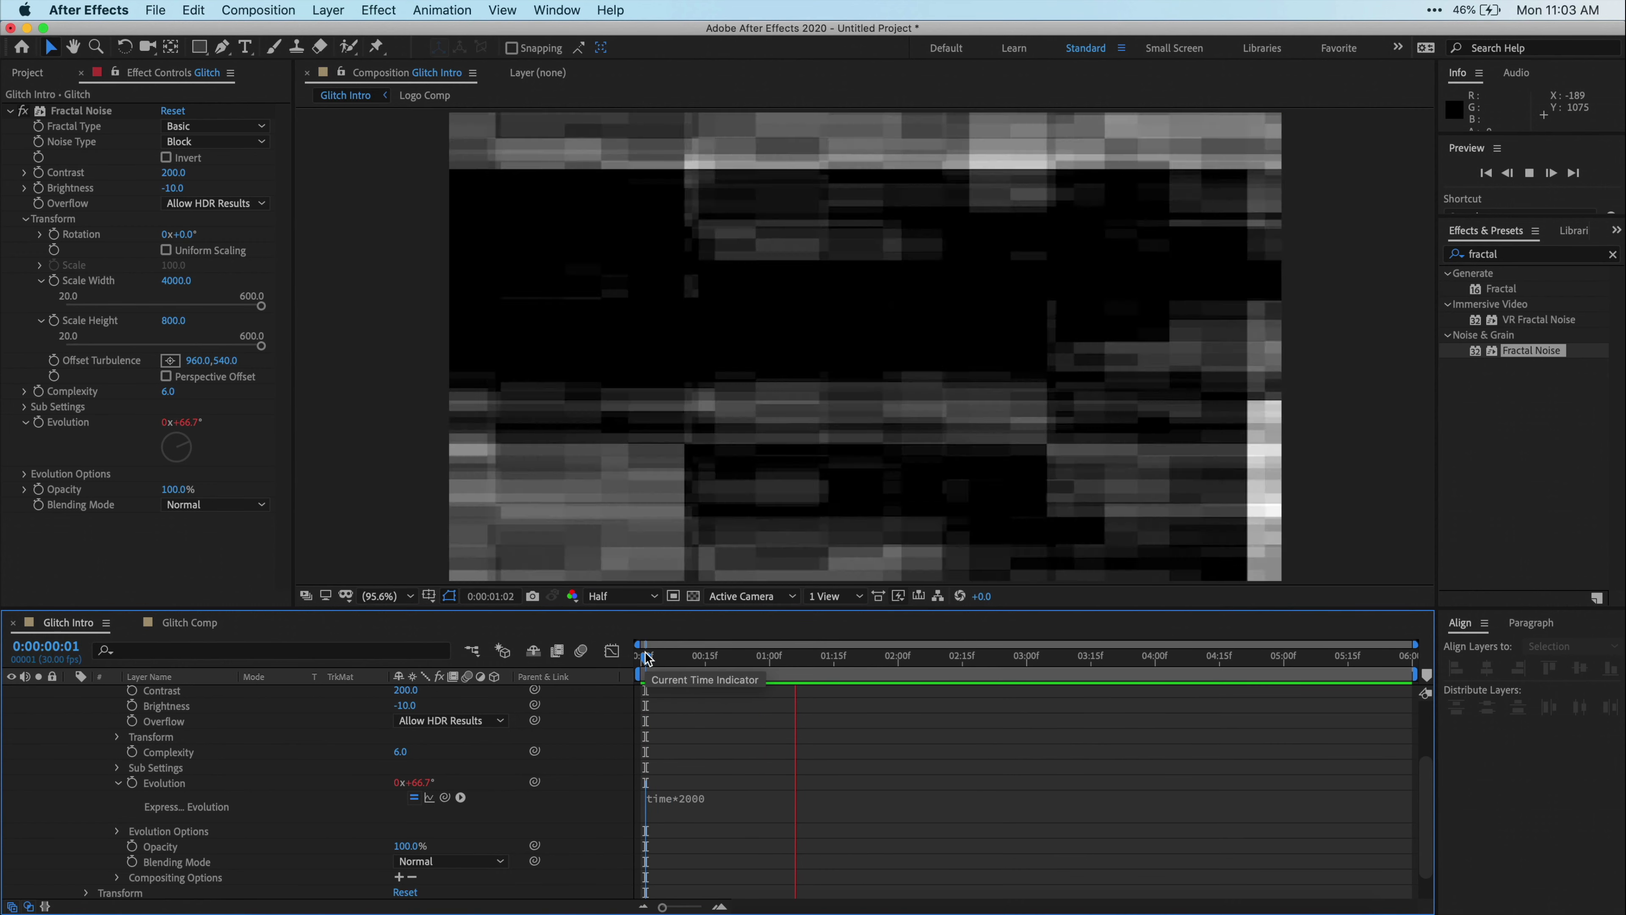
pyautogui.press('space')
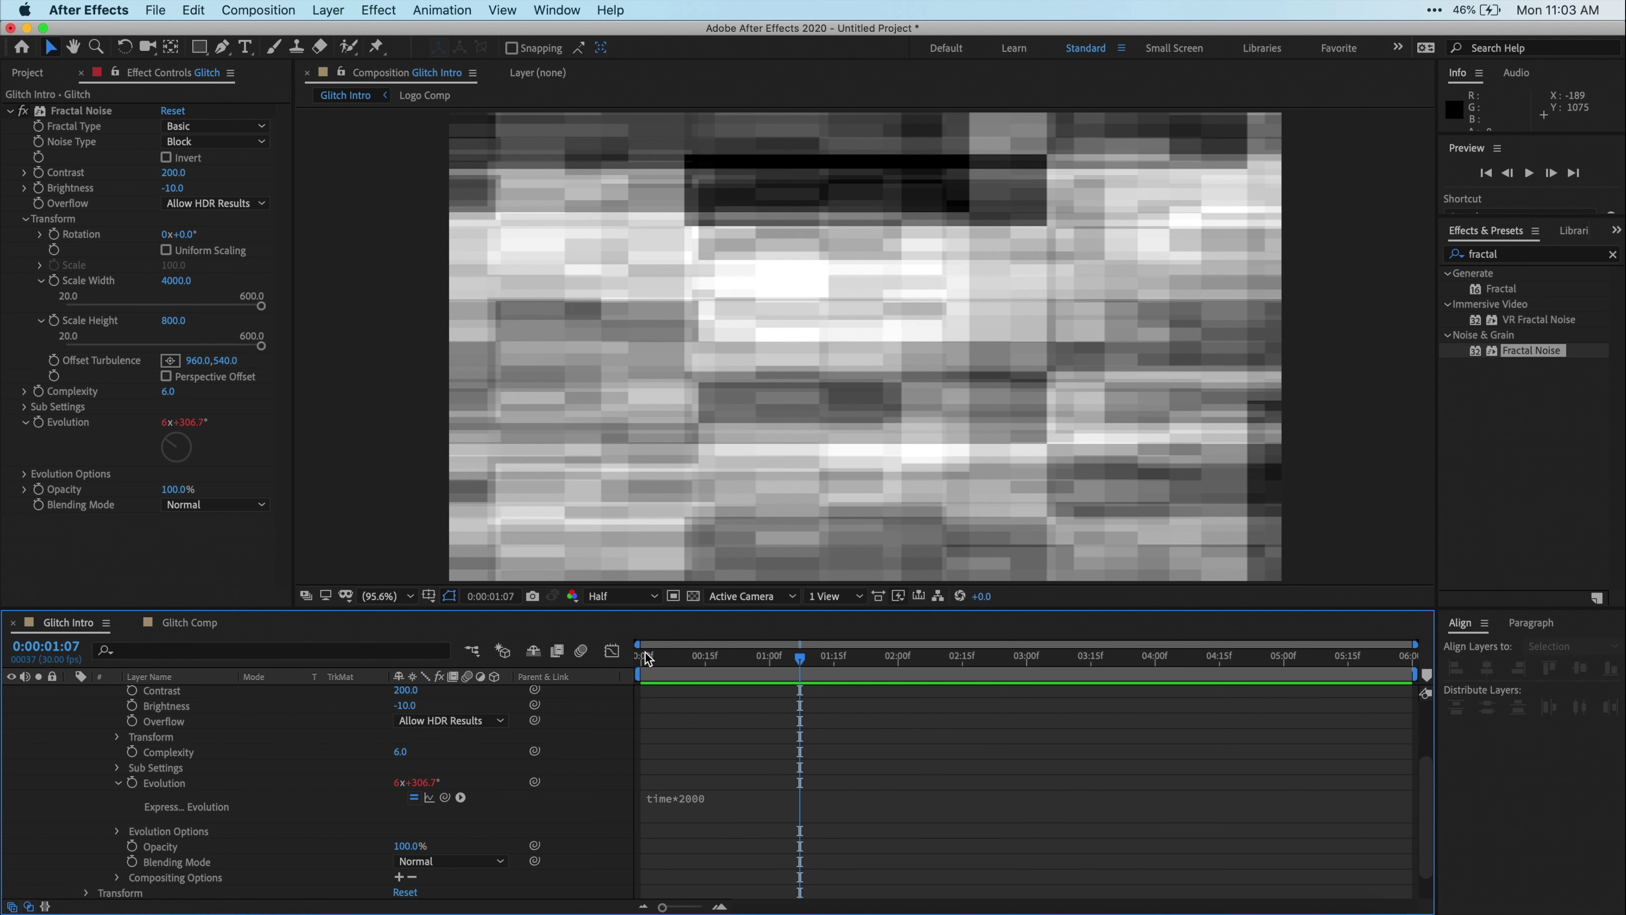
pyautogui.scroll(5, 316, 710)
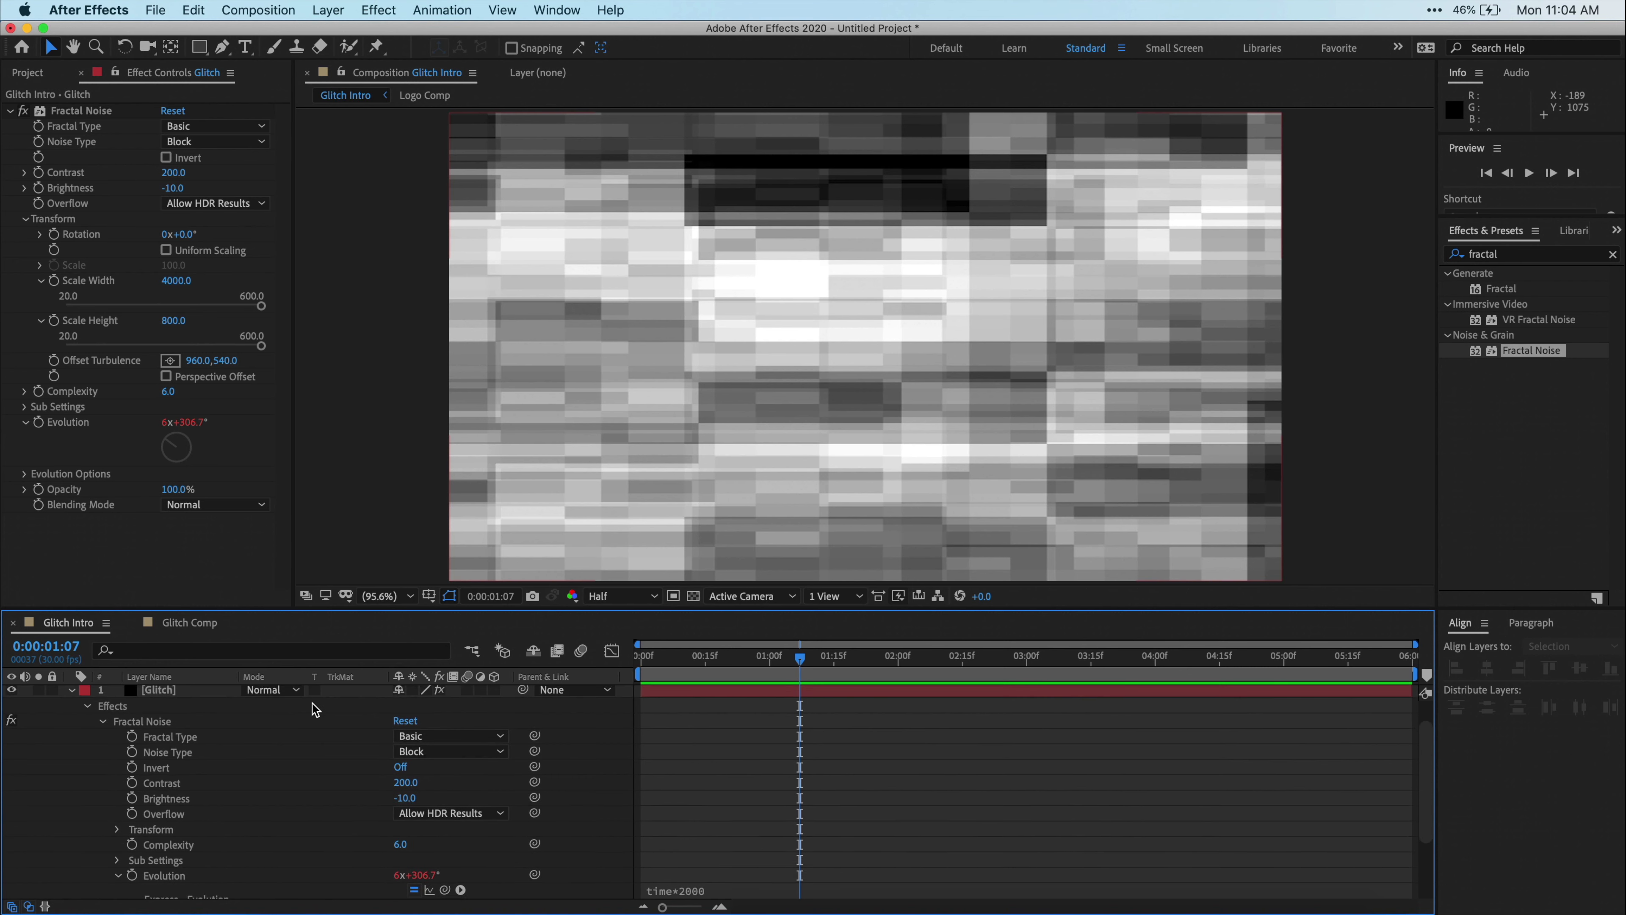
# Pre-compose the Glitch solid into Glitch Comp with all attributes moved, then hide it
pyautogui.click(71, 693)
pyautogui.rightClick(168, 693)
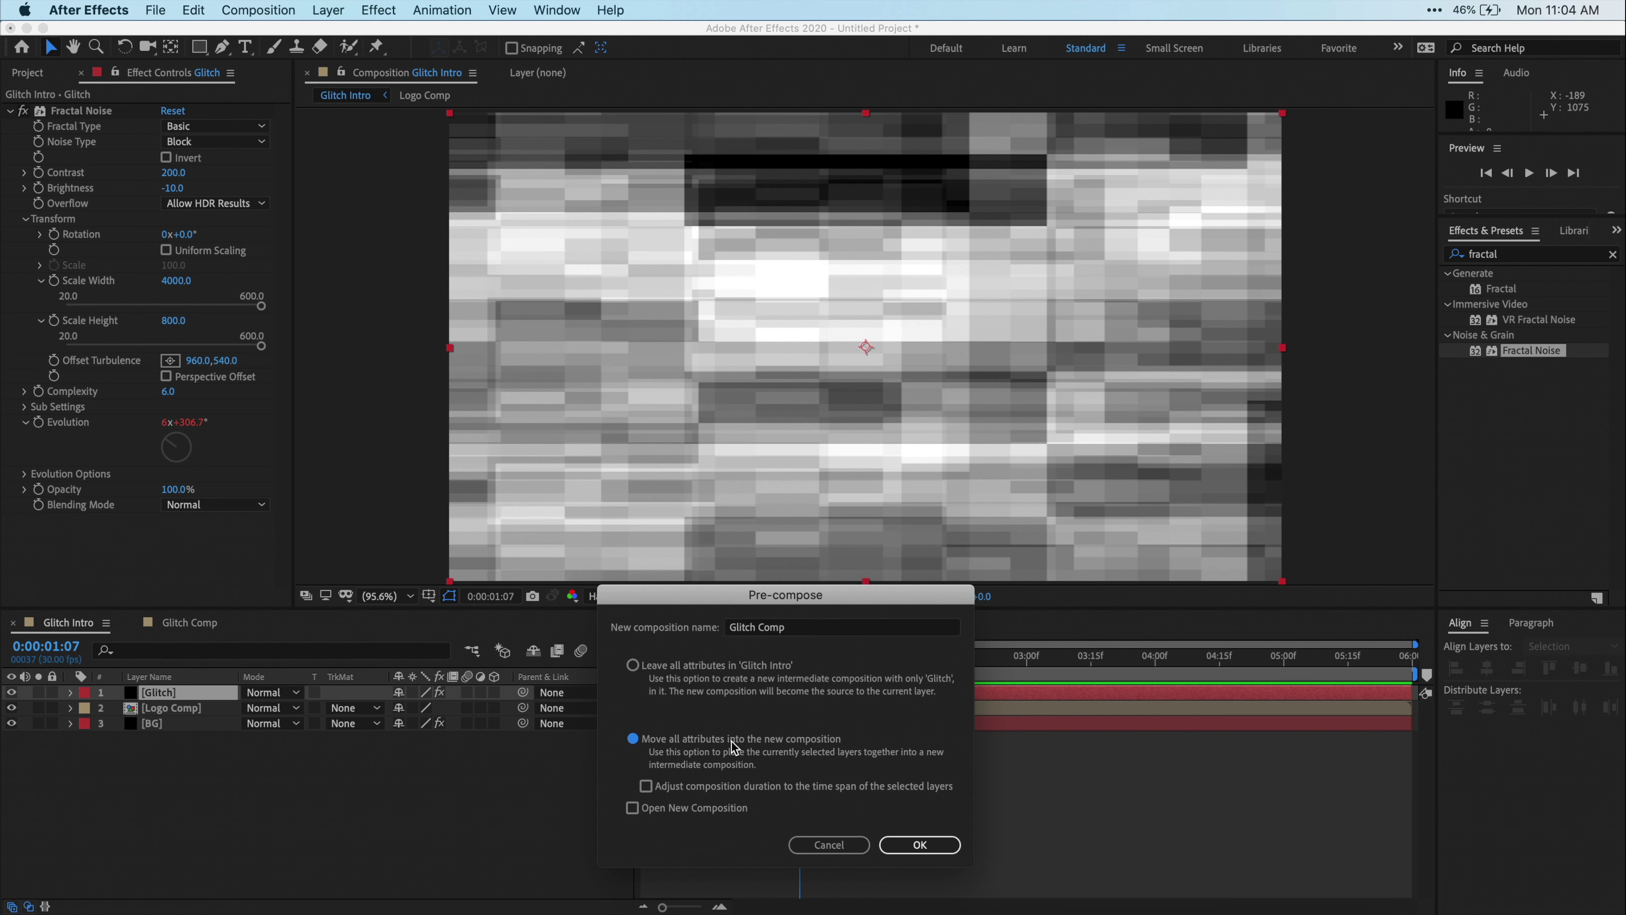
pyautogui.click(930, 844)
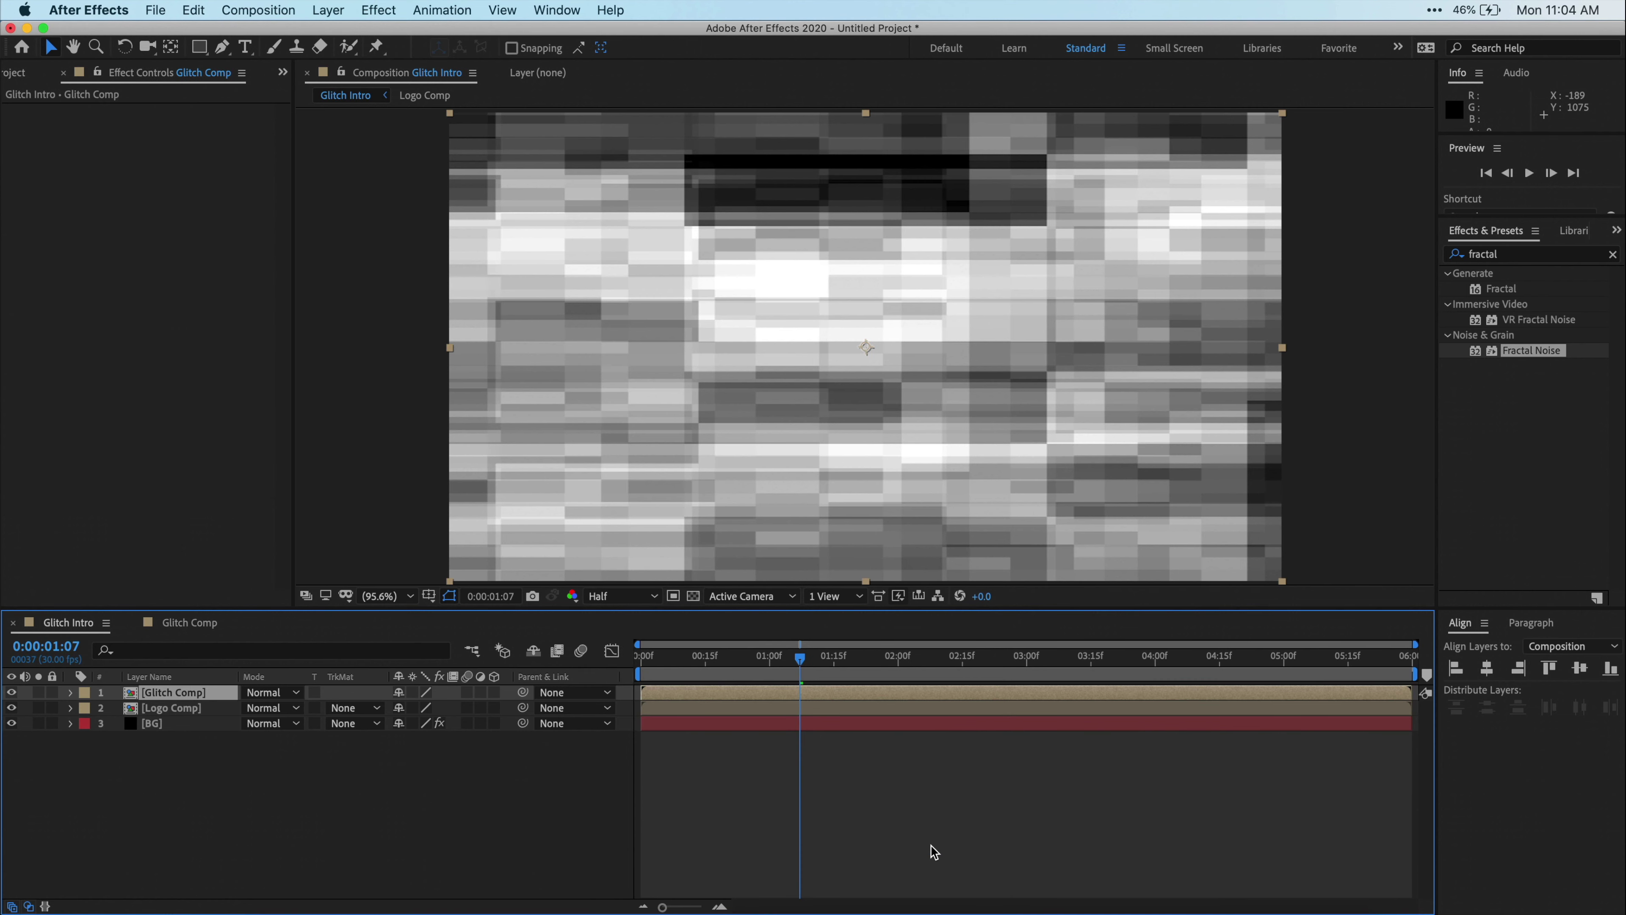
pyautogui.click(11, 691)
pyautogui.click(215, 844)
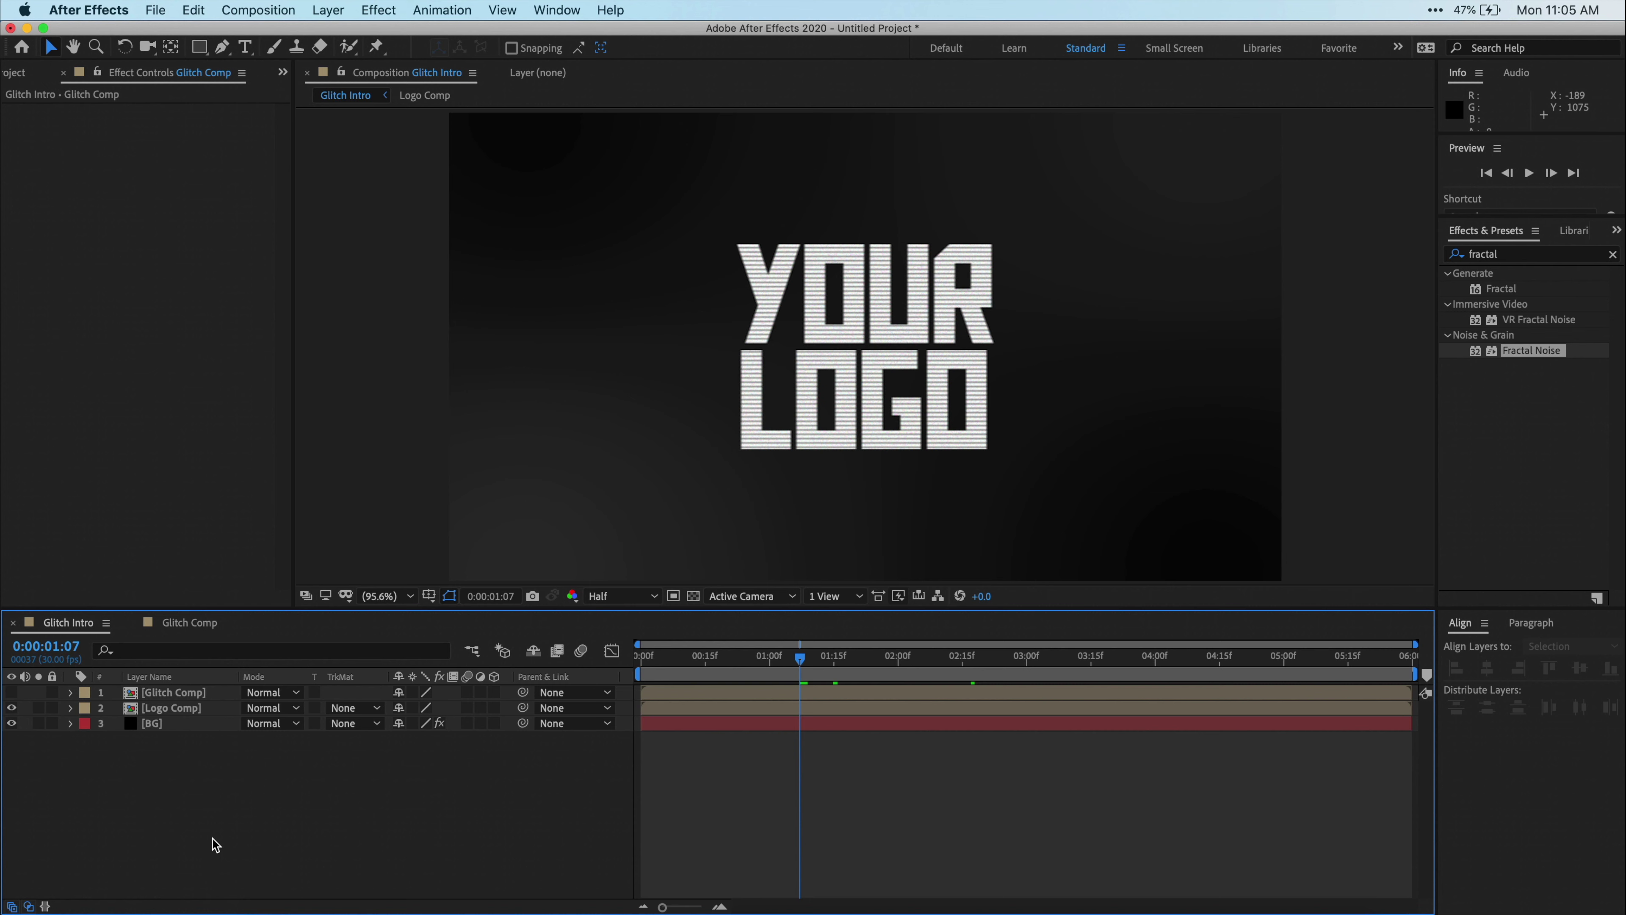
# Add an adjustment layer named Glitch Effect and focus the Effects & Presets search
pyautogui.rightClick(215, 845)
pyautogui.moveTo(367, 720)
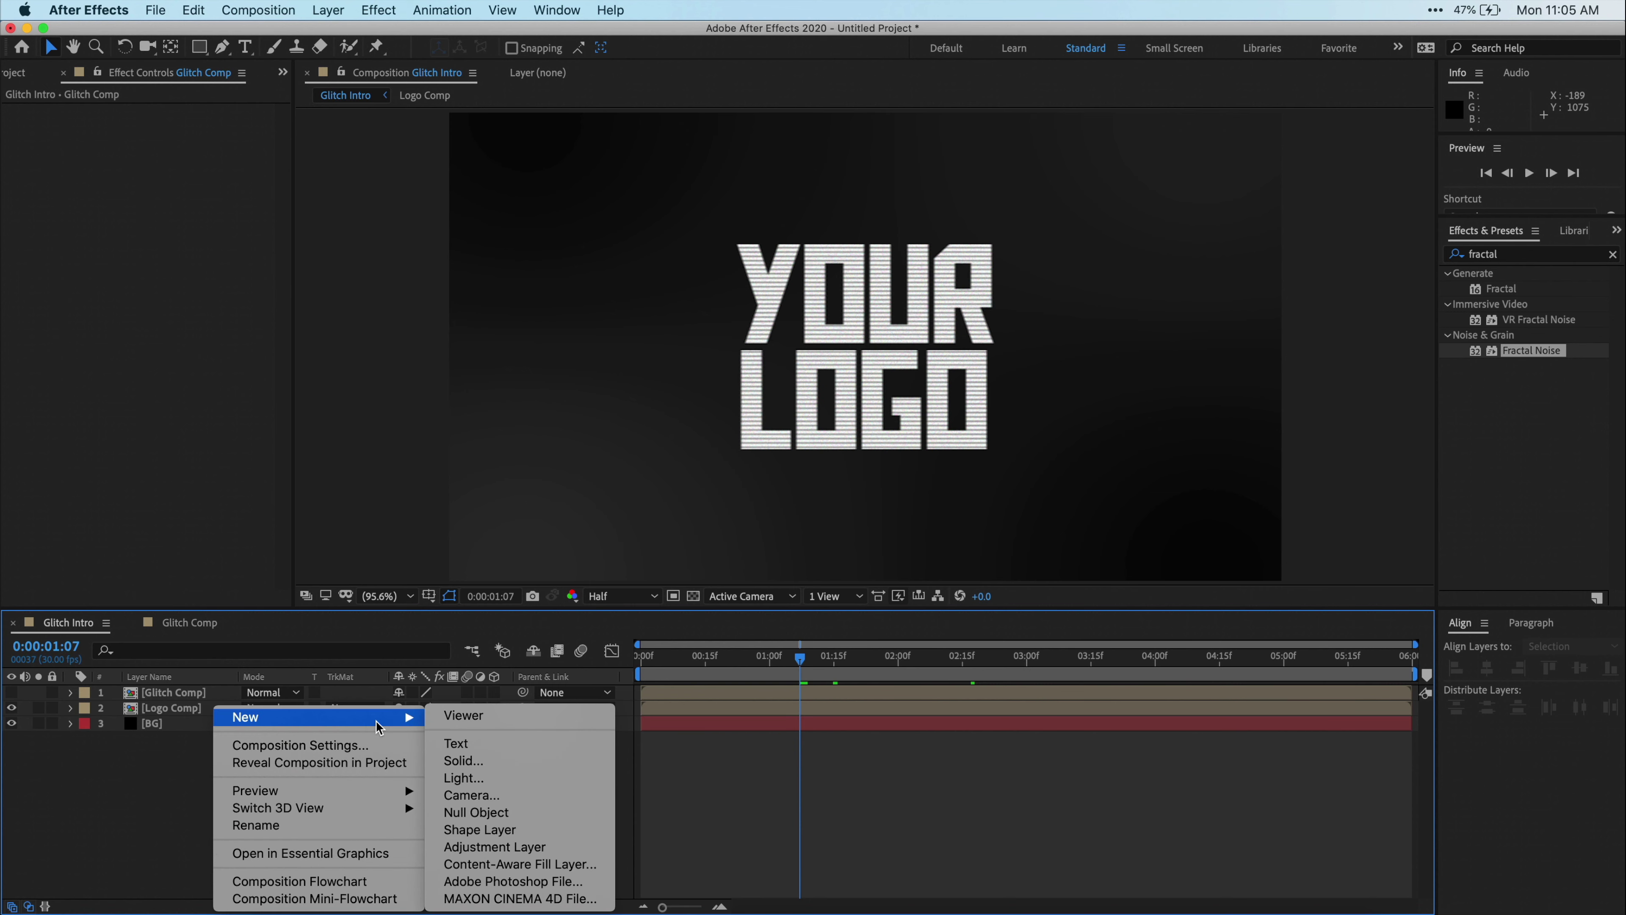
pyautogui.click(563, 846)
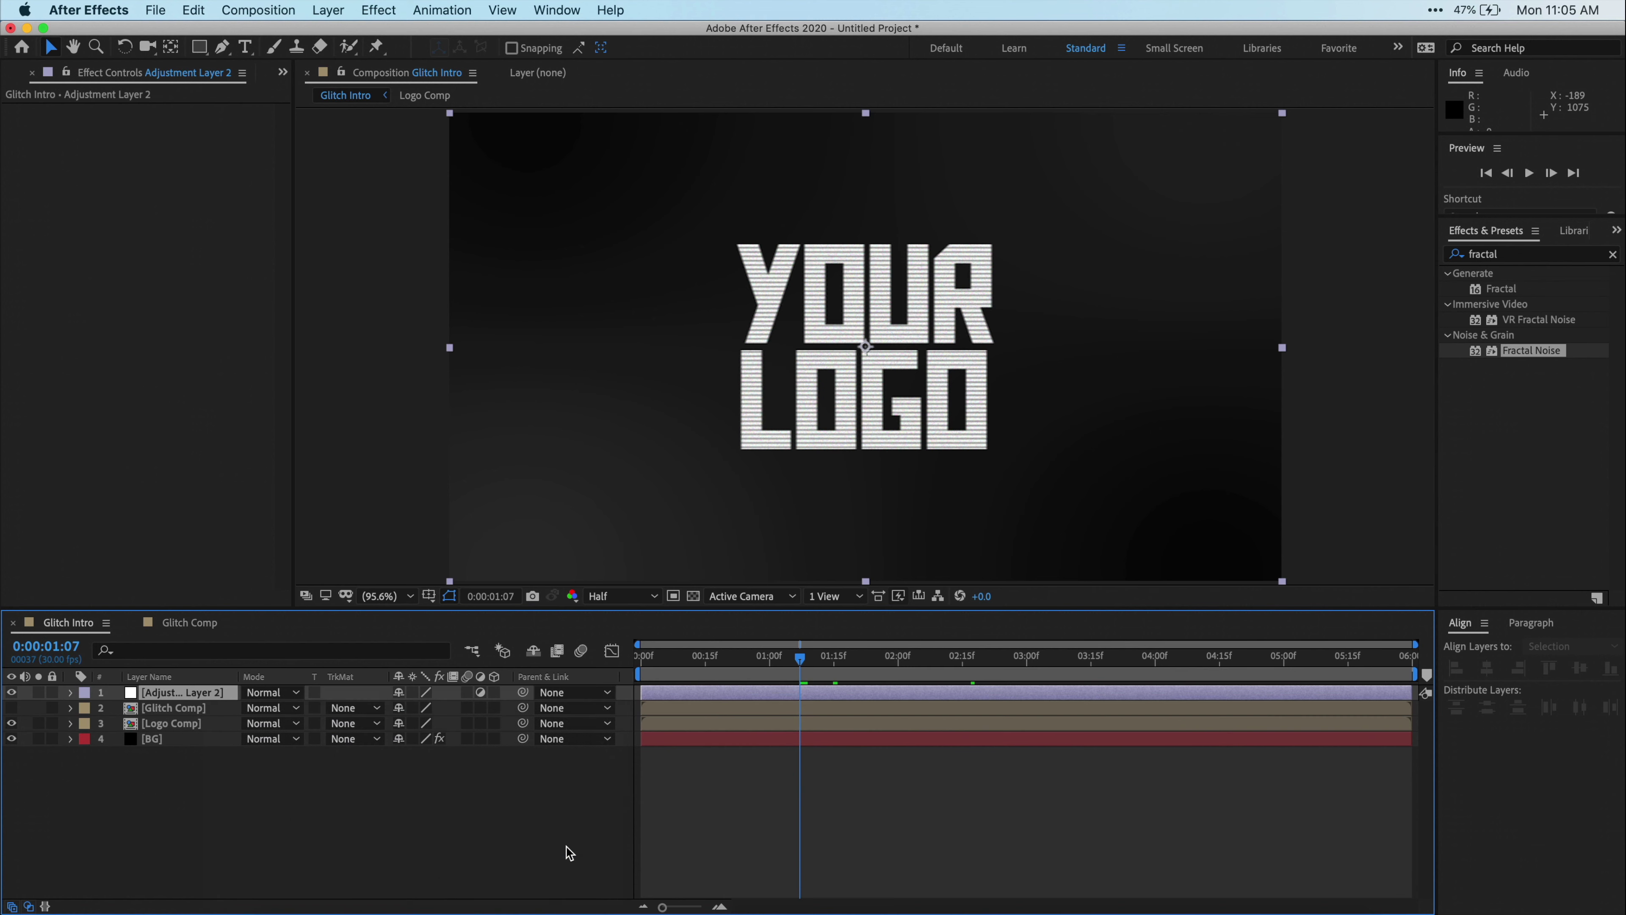
pyautogui.press('Return')
pyautogui.write('Glitch E')
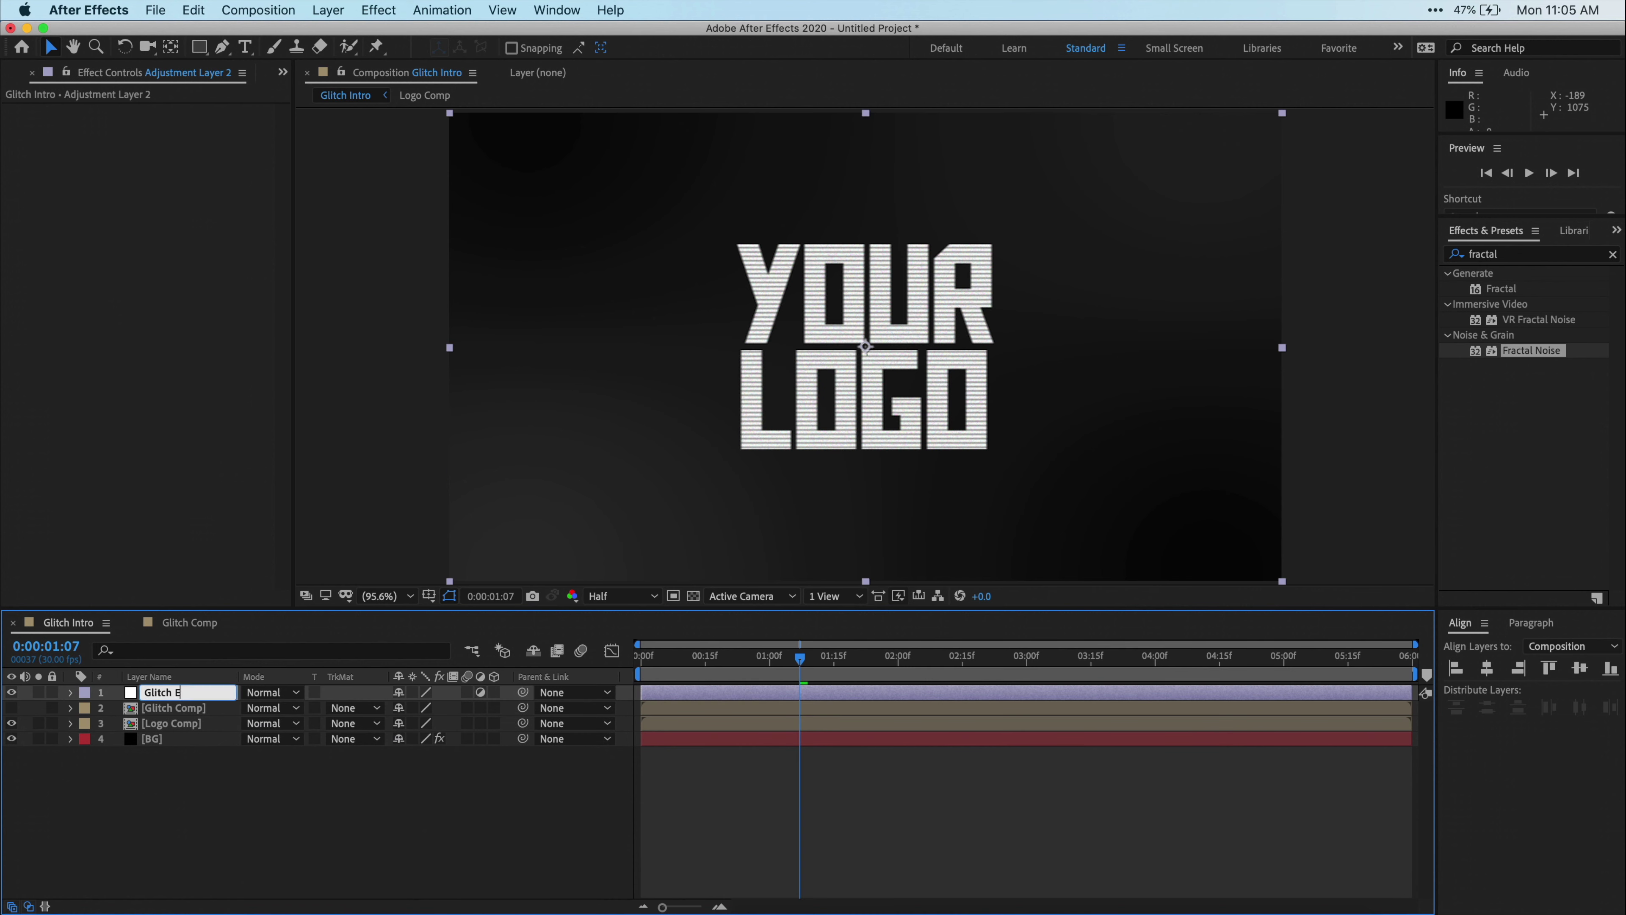
pyautogui.write('ffect')
pyautogui.press('Return')
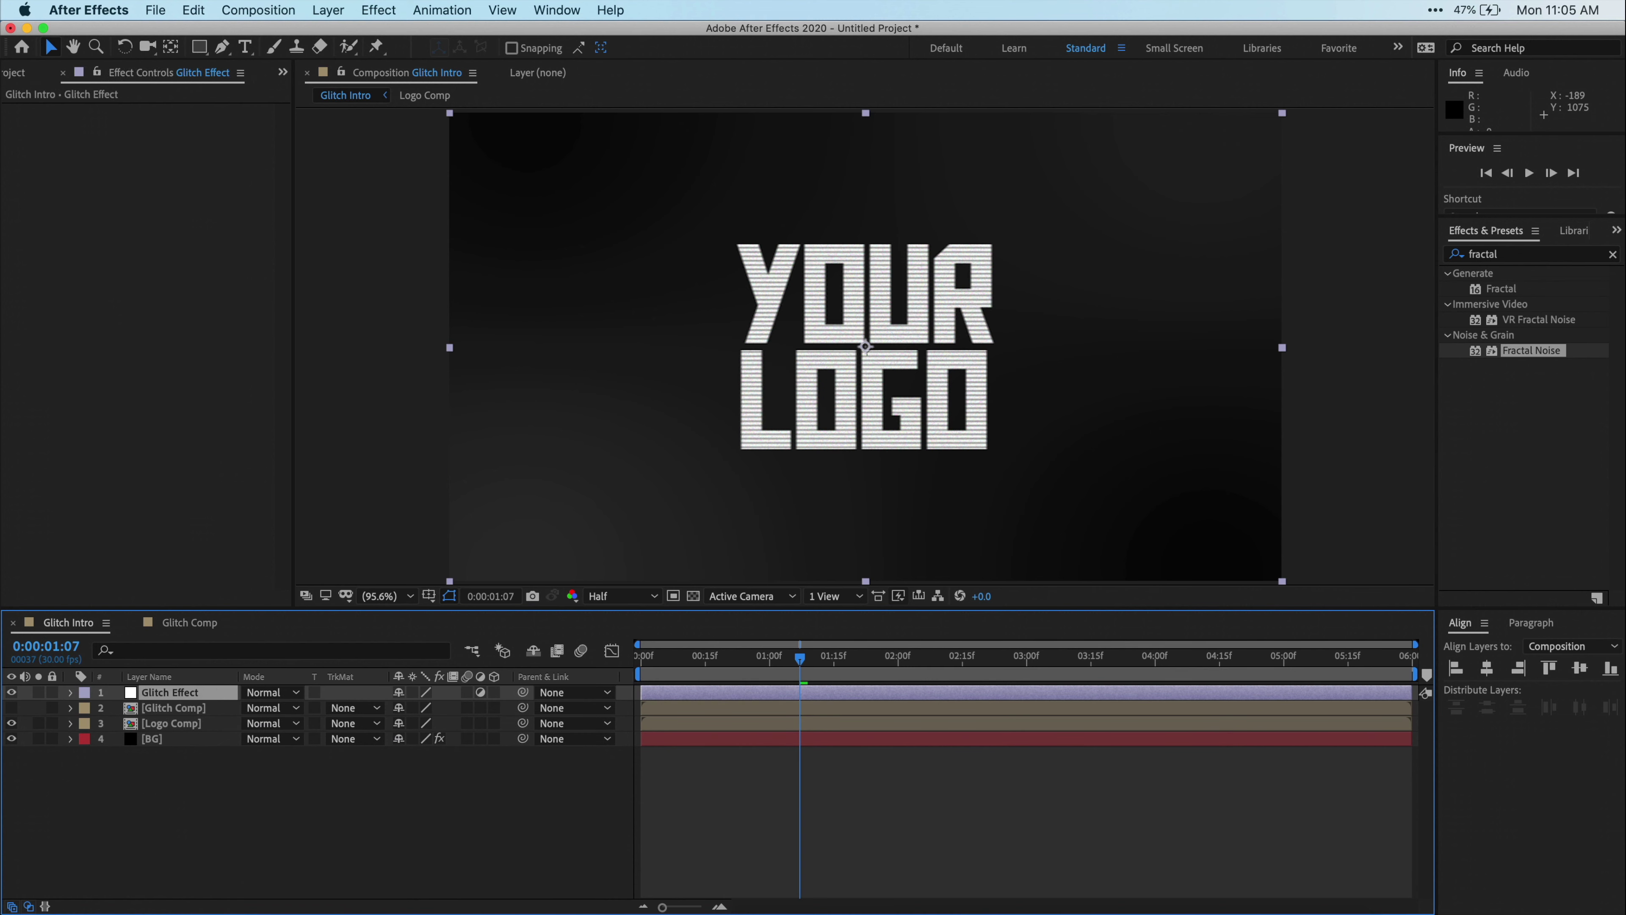
pyautogui.click(1522, 255)
# Apply Displacement Map to Glitch Effect, using Glitch Comp as the displacement map layer
pyautogui.write('displace')
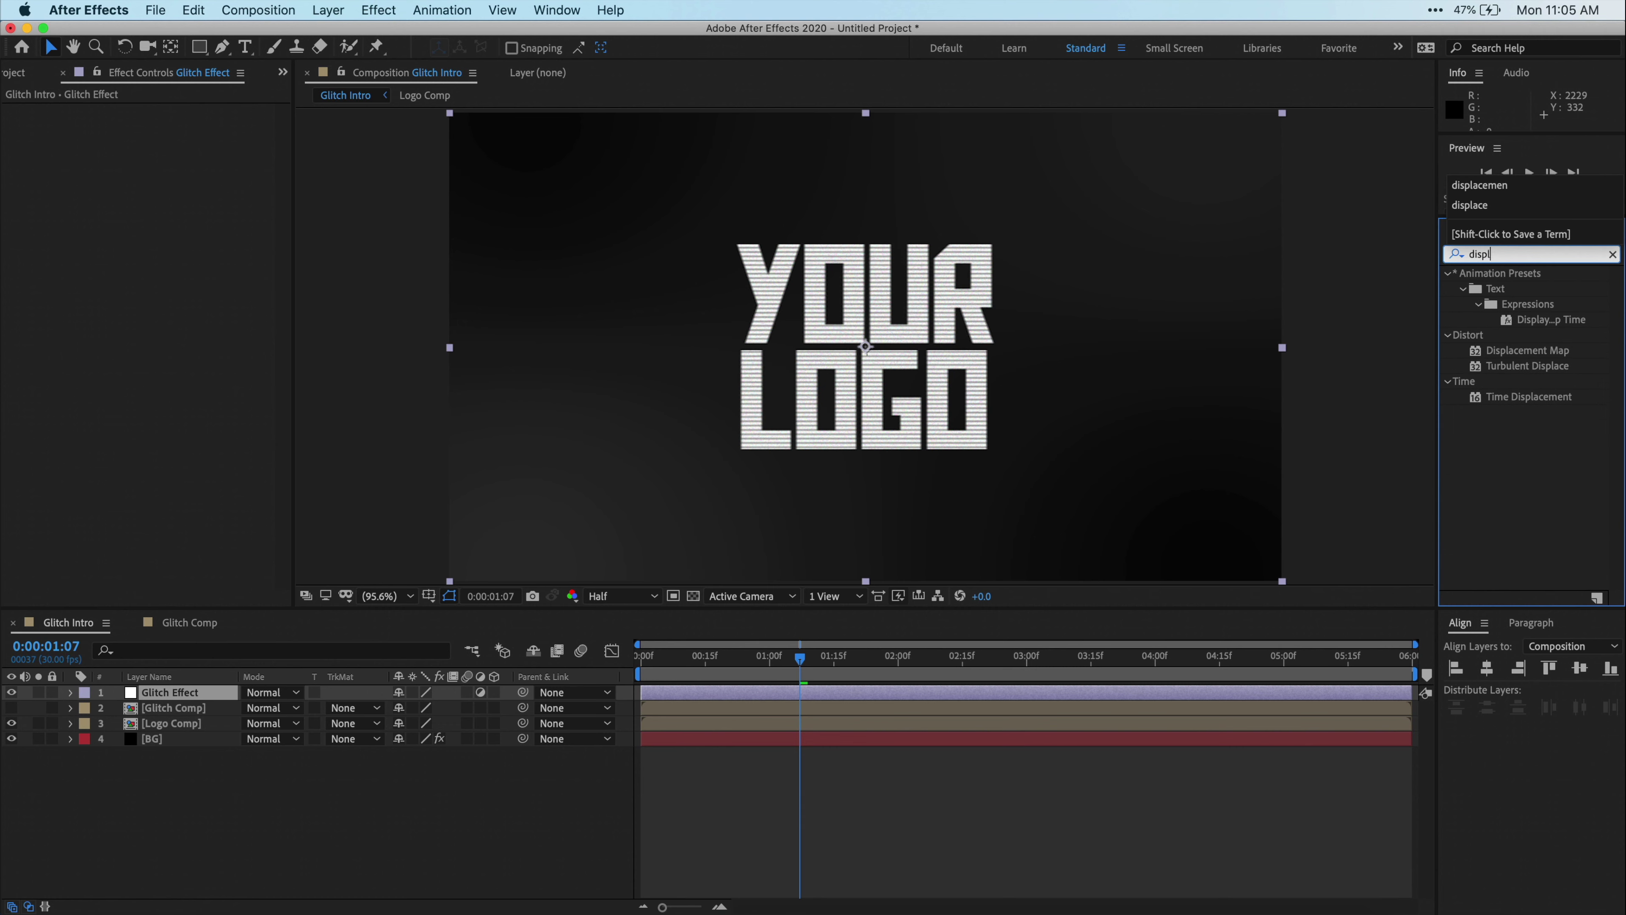
pyautogui.click(1566, 290)
pyautogui.moveTo(1566, 293); pyautogui.dragTo(192, 693)
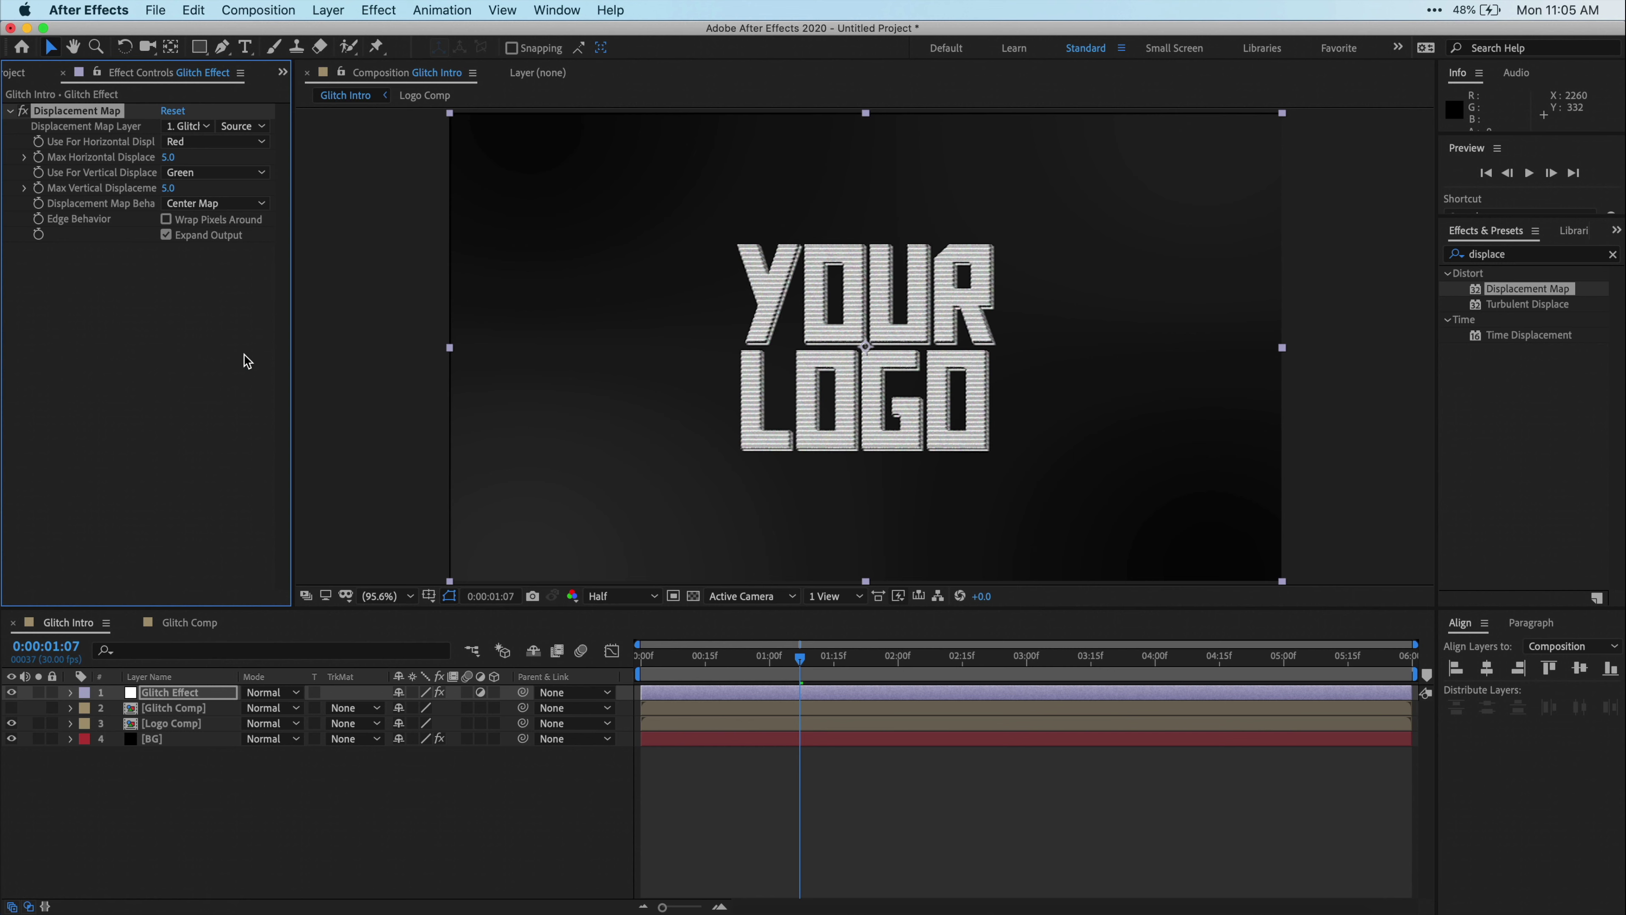
pyautogui.click(210, 130)
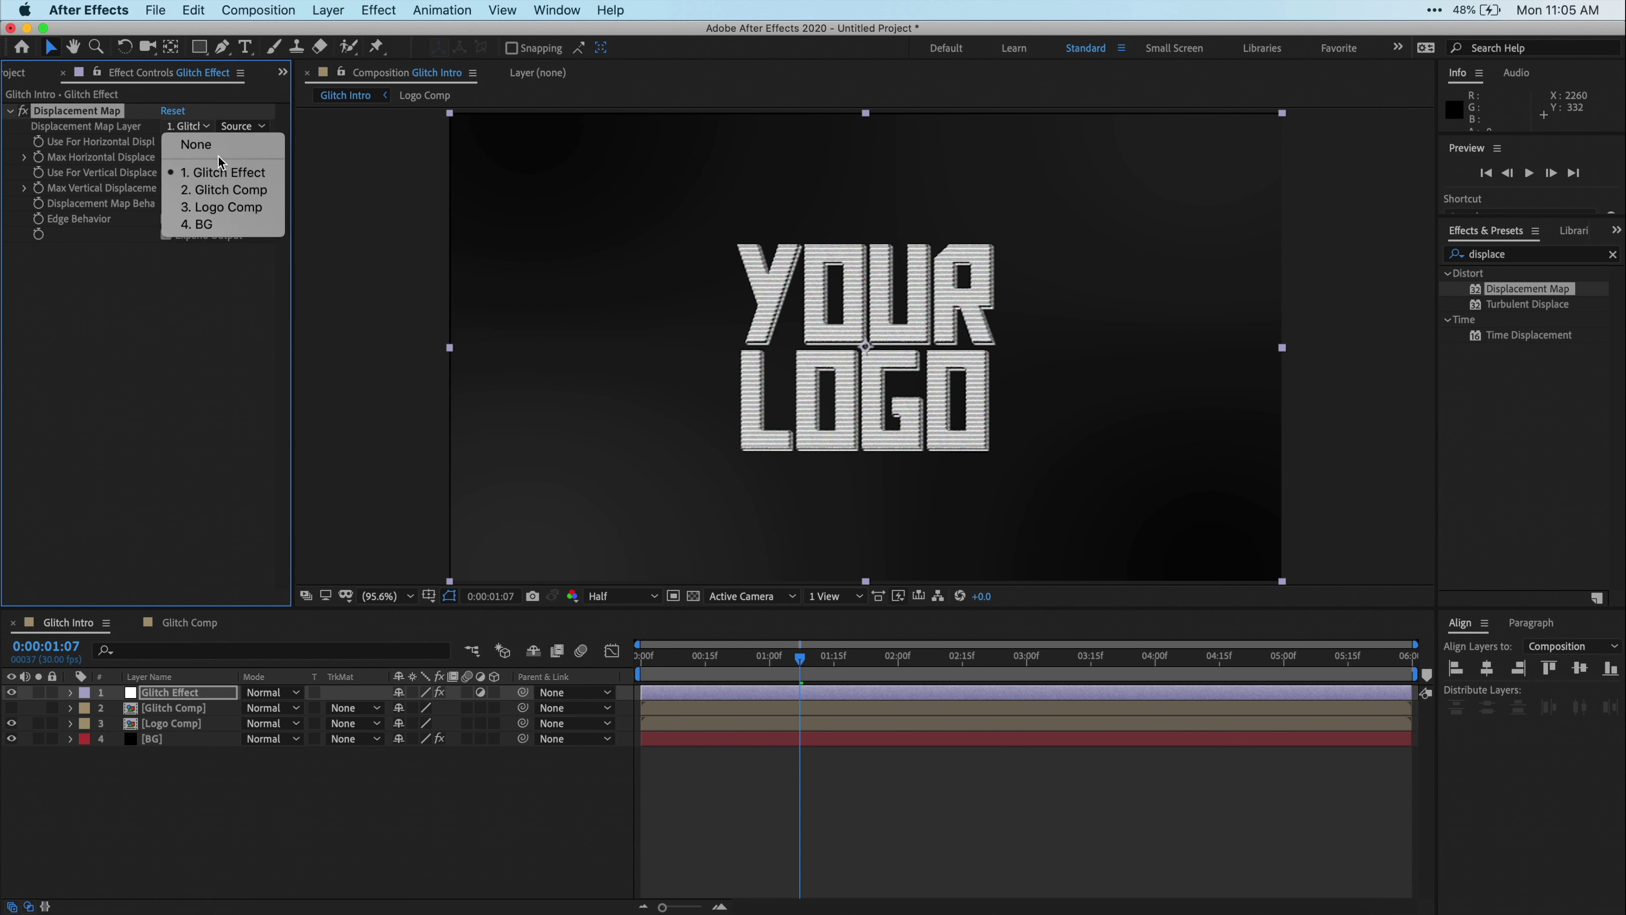
pyautogui.click(245, 190)
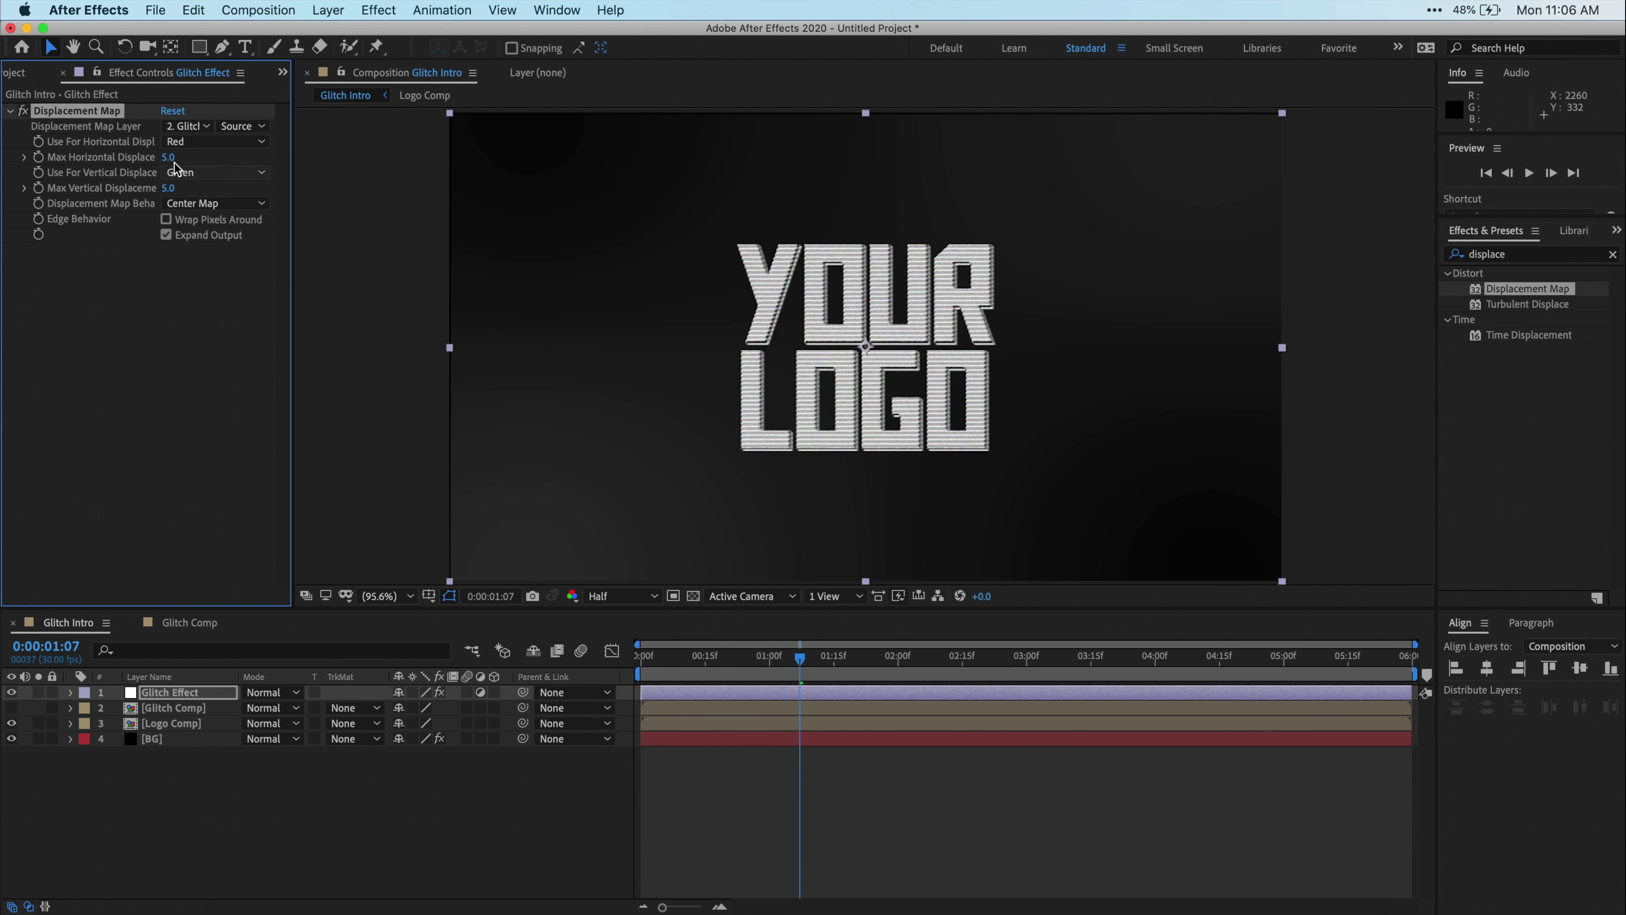
# Set max horizontal displacement to 98 and vertical to 40, then preview the glitch
pyautogui.moveTo(168, 157); pyautogui.dragTo(235, 148)
pyautogui.moveTo(168, 188); pyautogui.dragTo(200, 183)
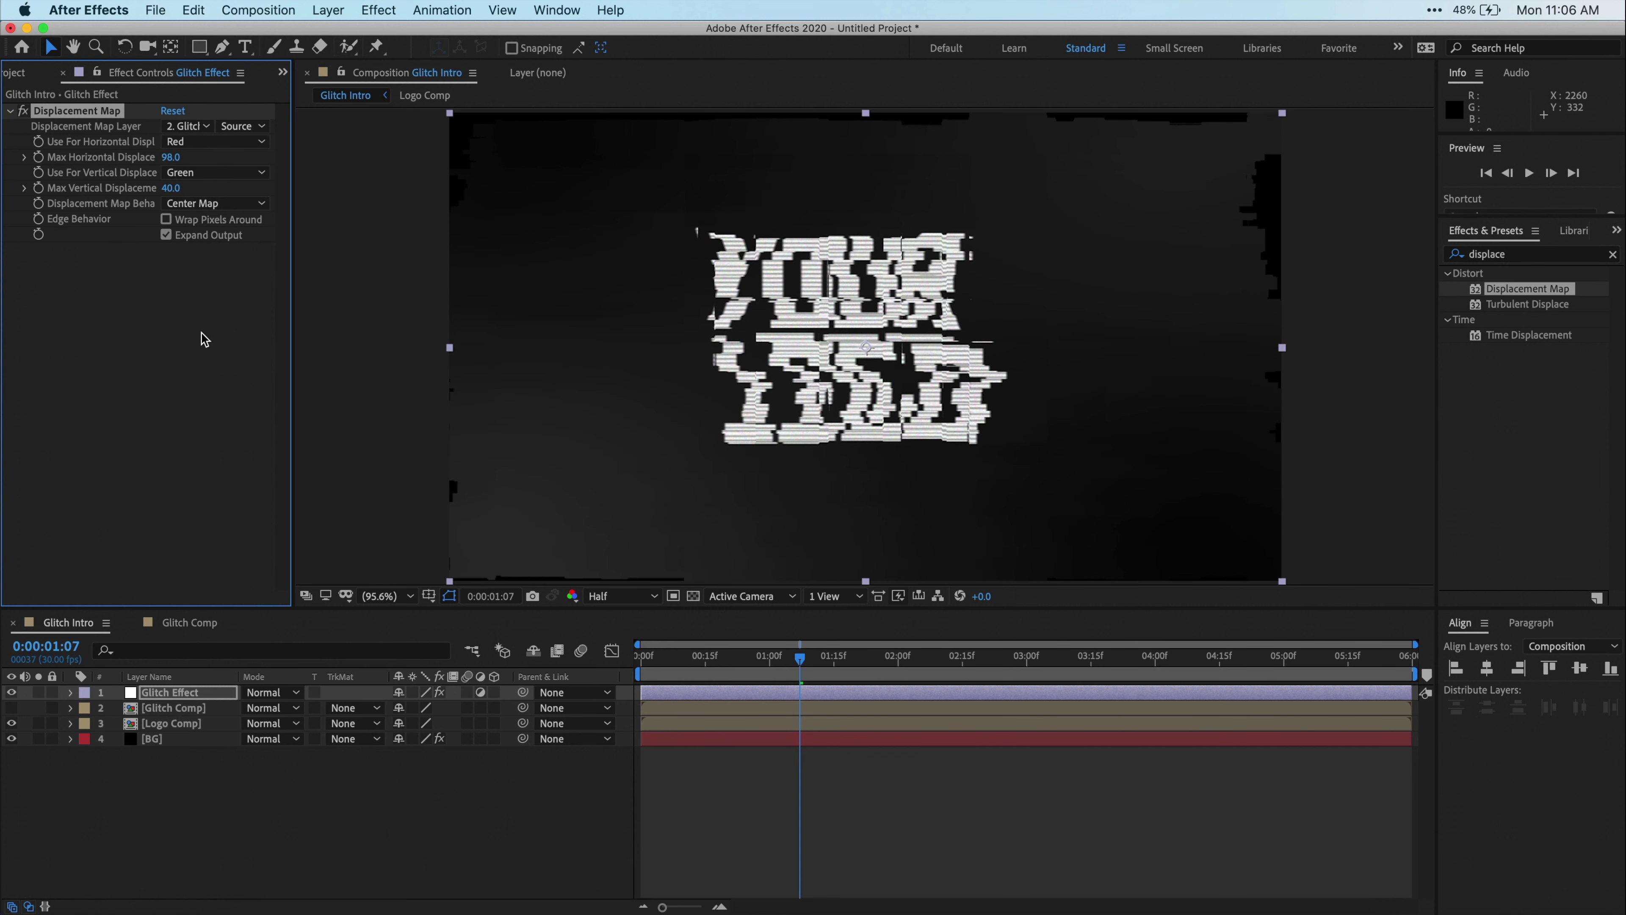
pyautogui.click(203, 343)
pyautogui.press('space')
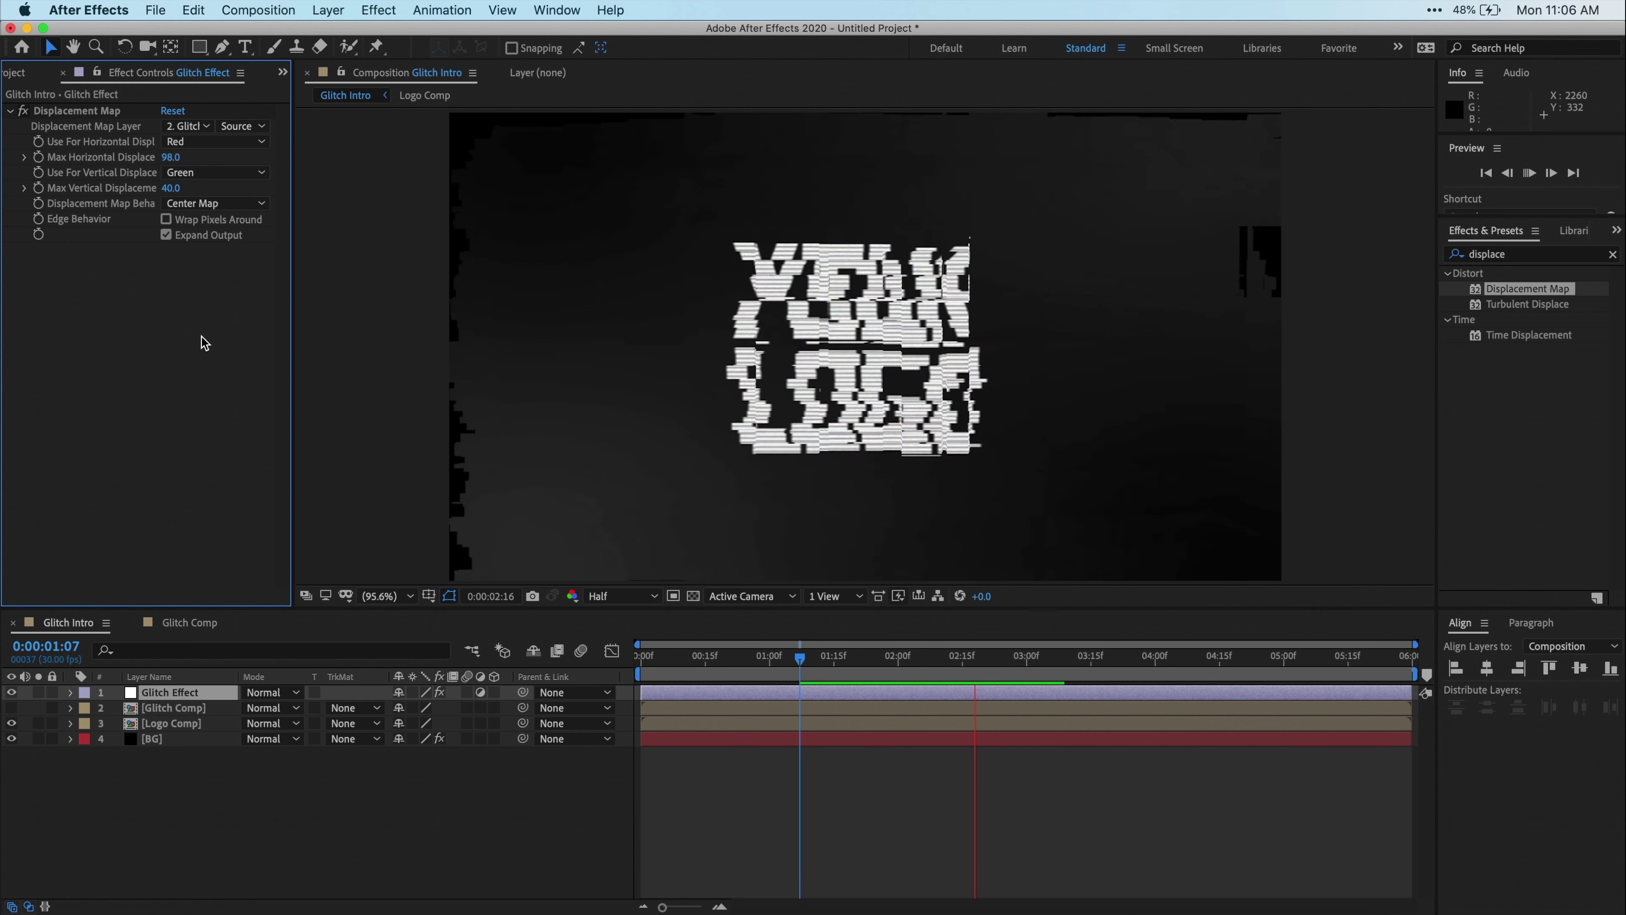
pyautogui.press('space')
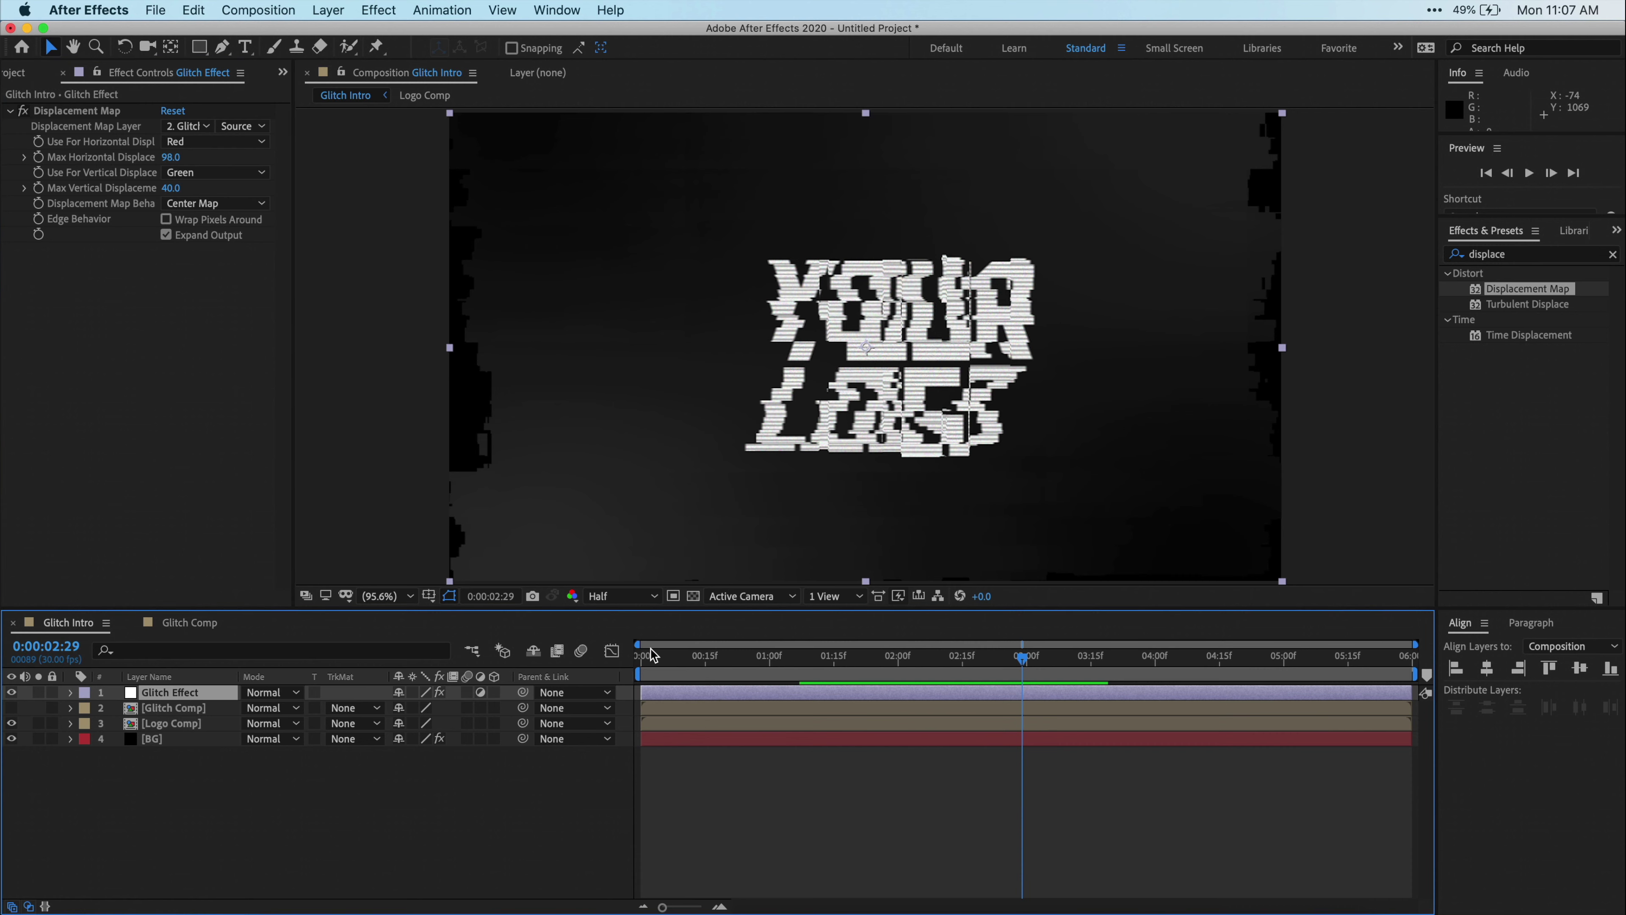
# Split the Glitch Effect layer at 0:00:00:18 and again at 0:00:00:24
pyautogui.click(711, 660)
pyautogui.moveTo(704, 664)
pyautogui.mouseDown()
pyautogui.moveTo(672, 660)
pyautogui.moveTo(718, 664)
pyautogui.mouseUp()
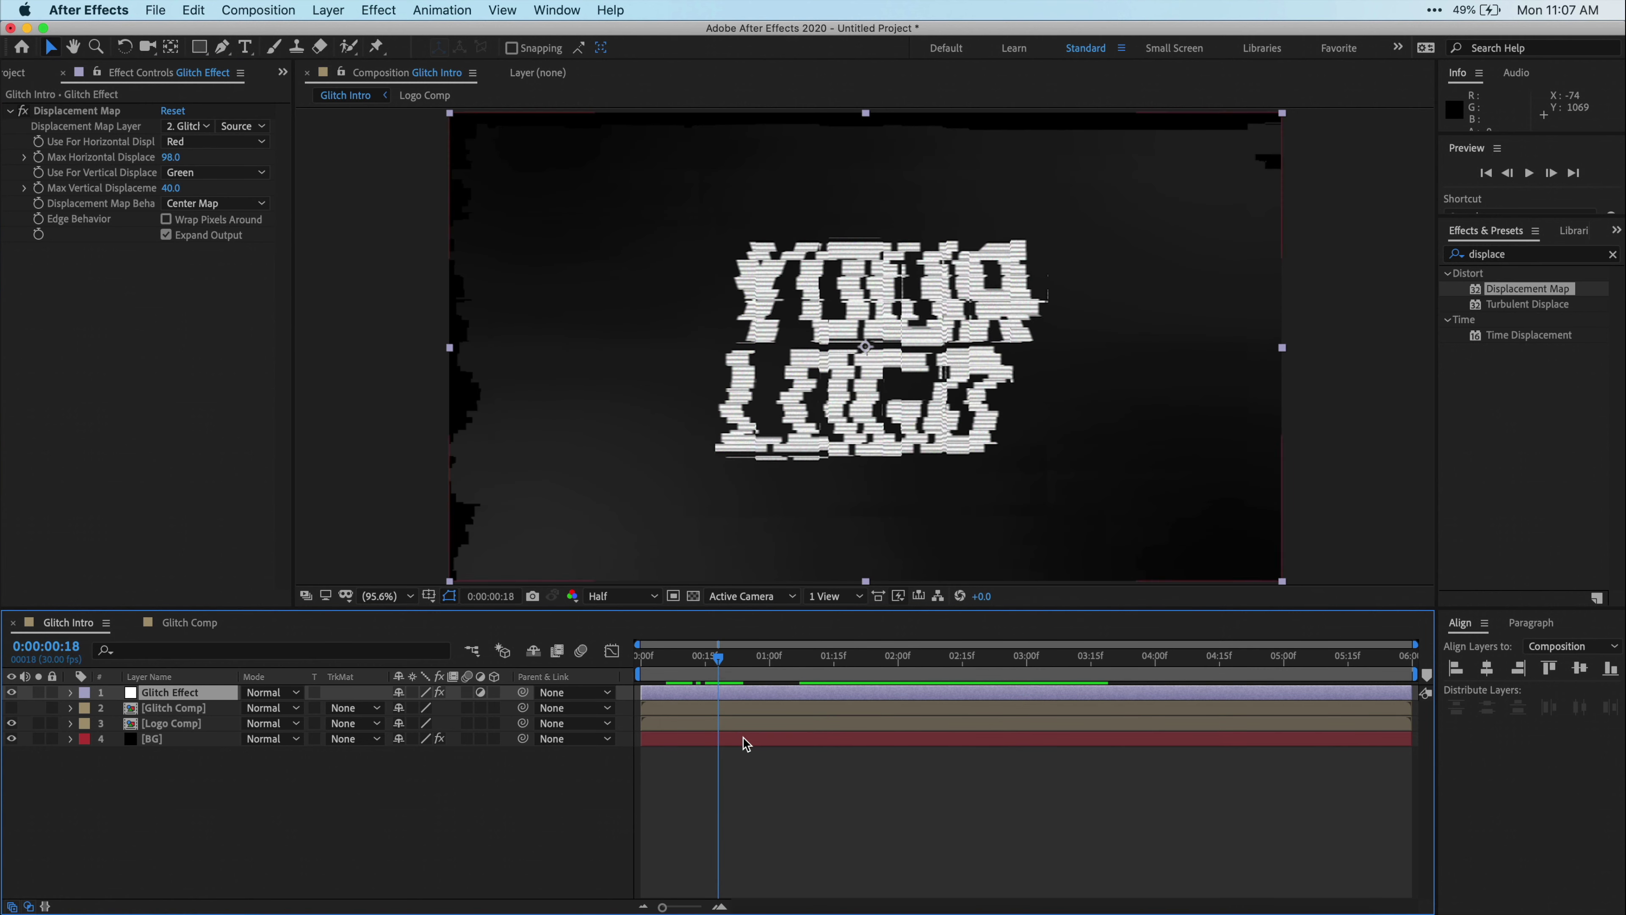
pyautogui.press('super+shift+d')
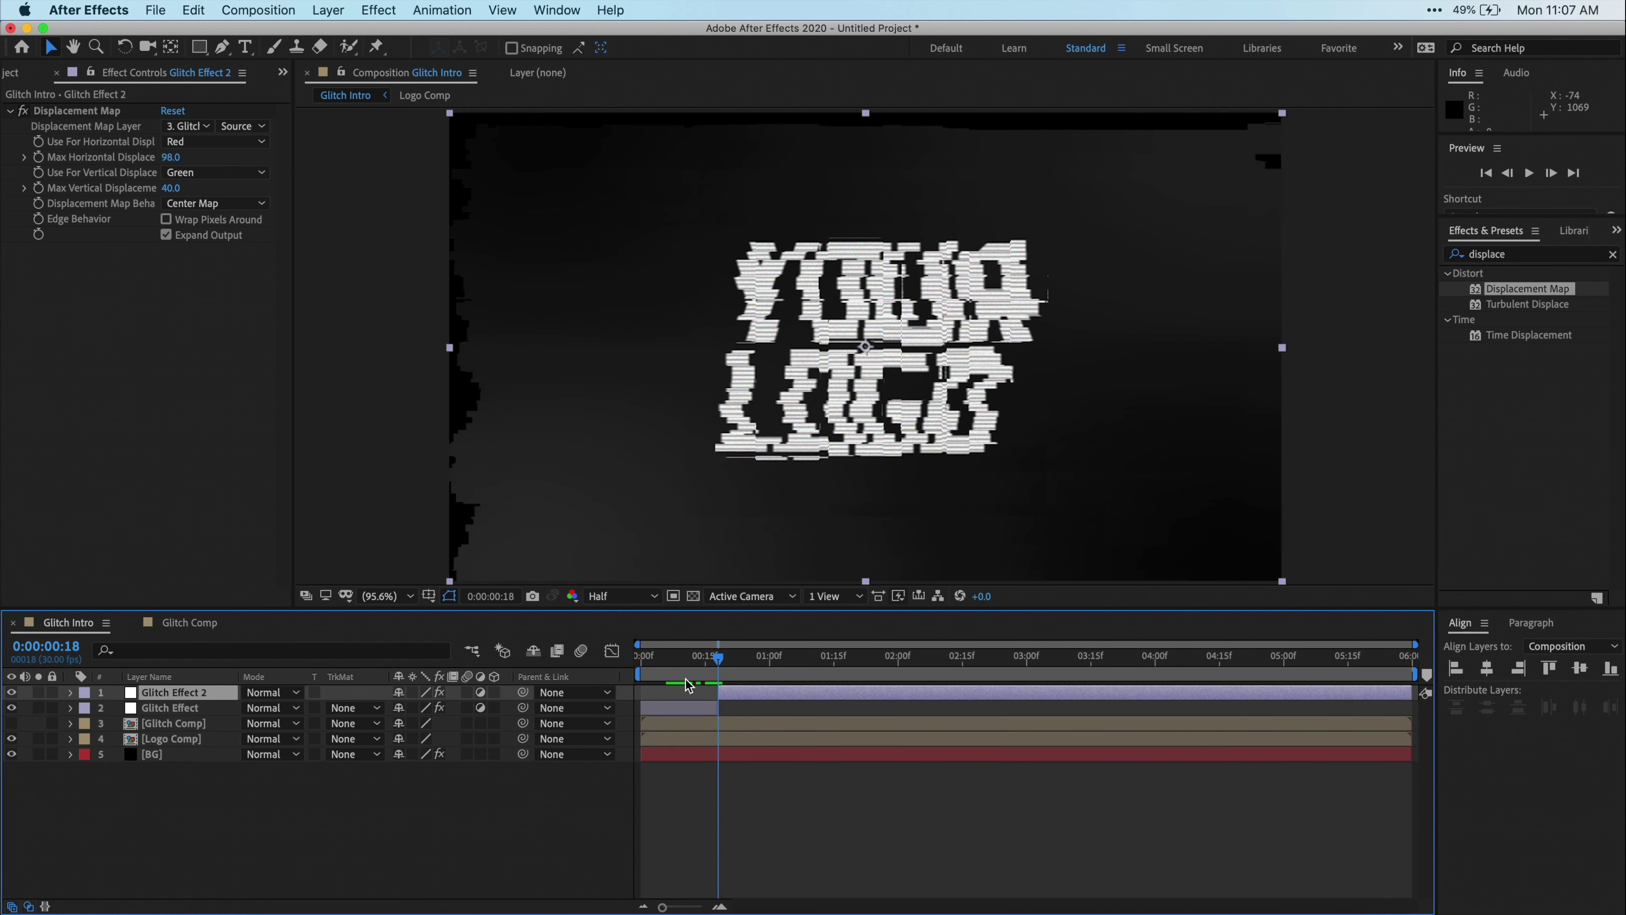
pyautogui.click(194, 10)
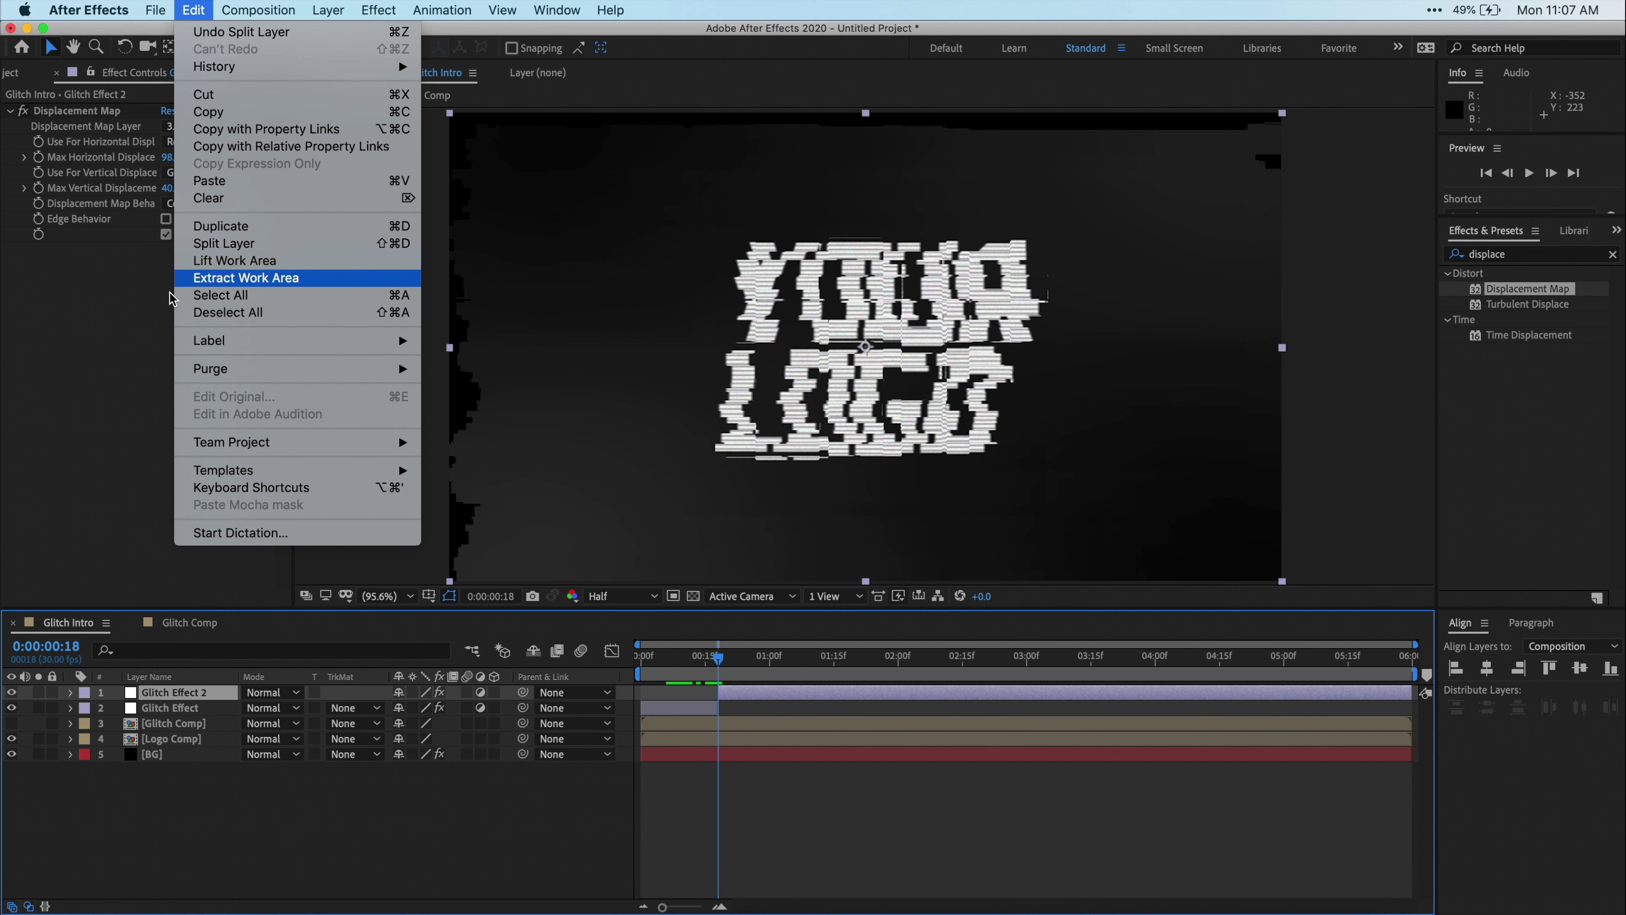
pyautogui.click(90, 365)
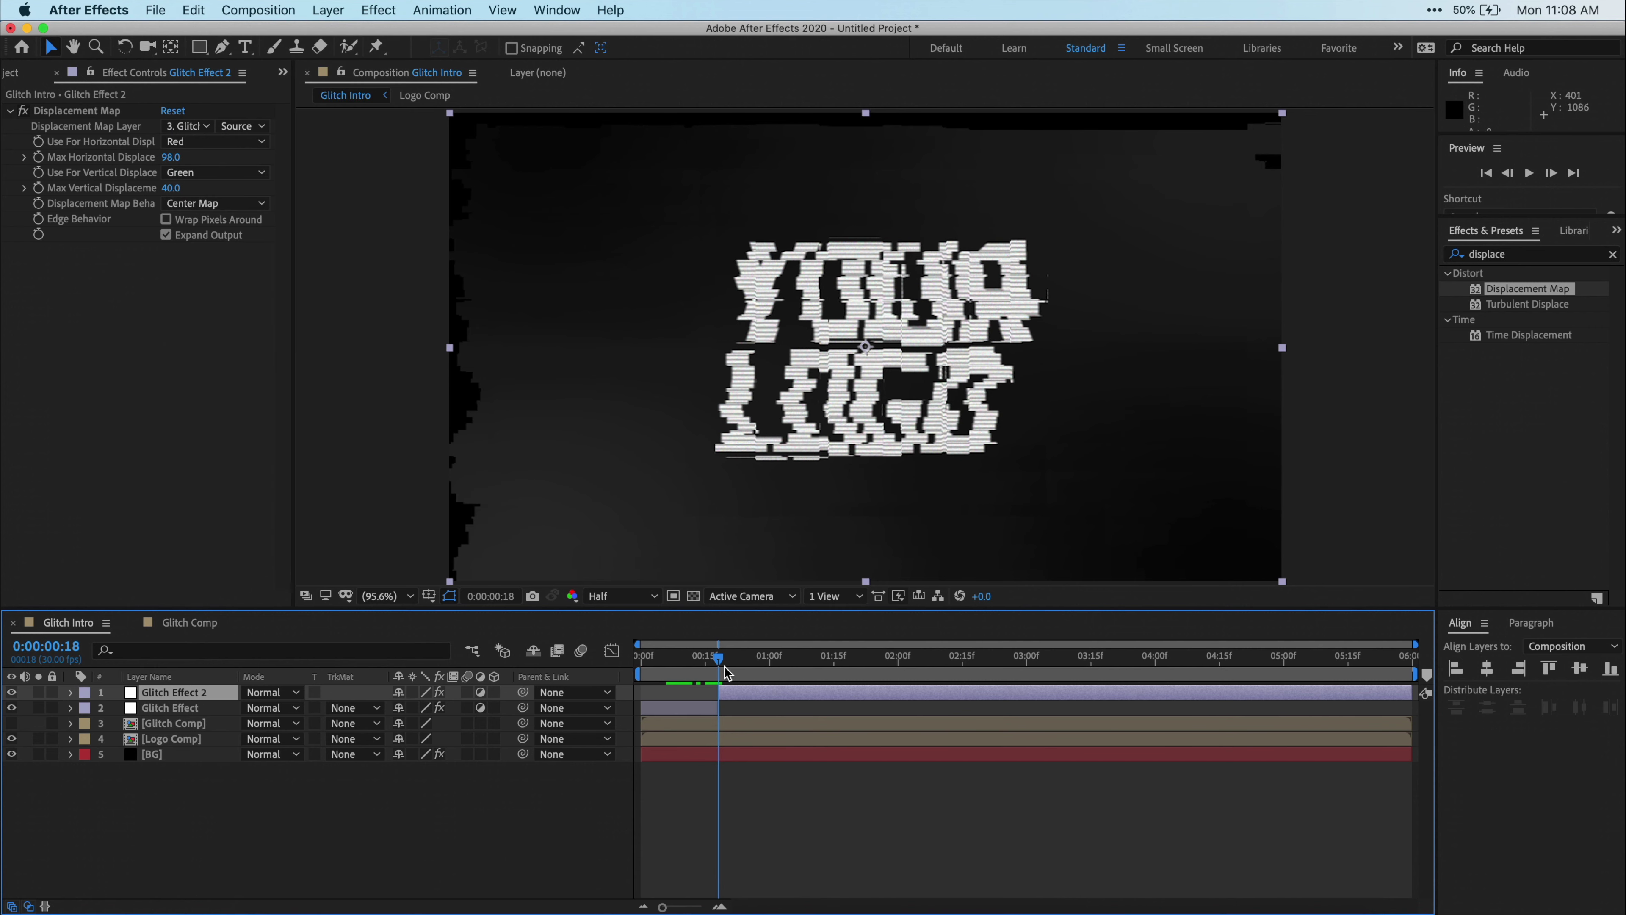
pyautogui.moveTo(727, 671); pyautogui.dragTo(745, 664)
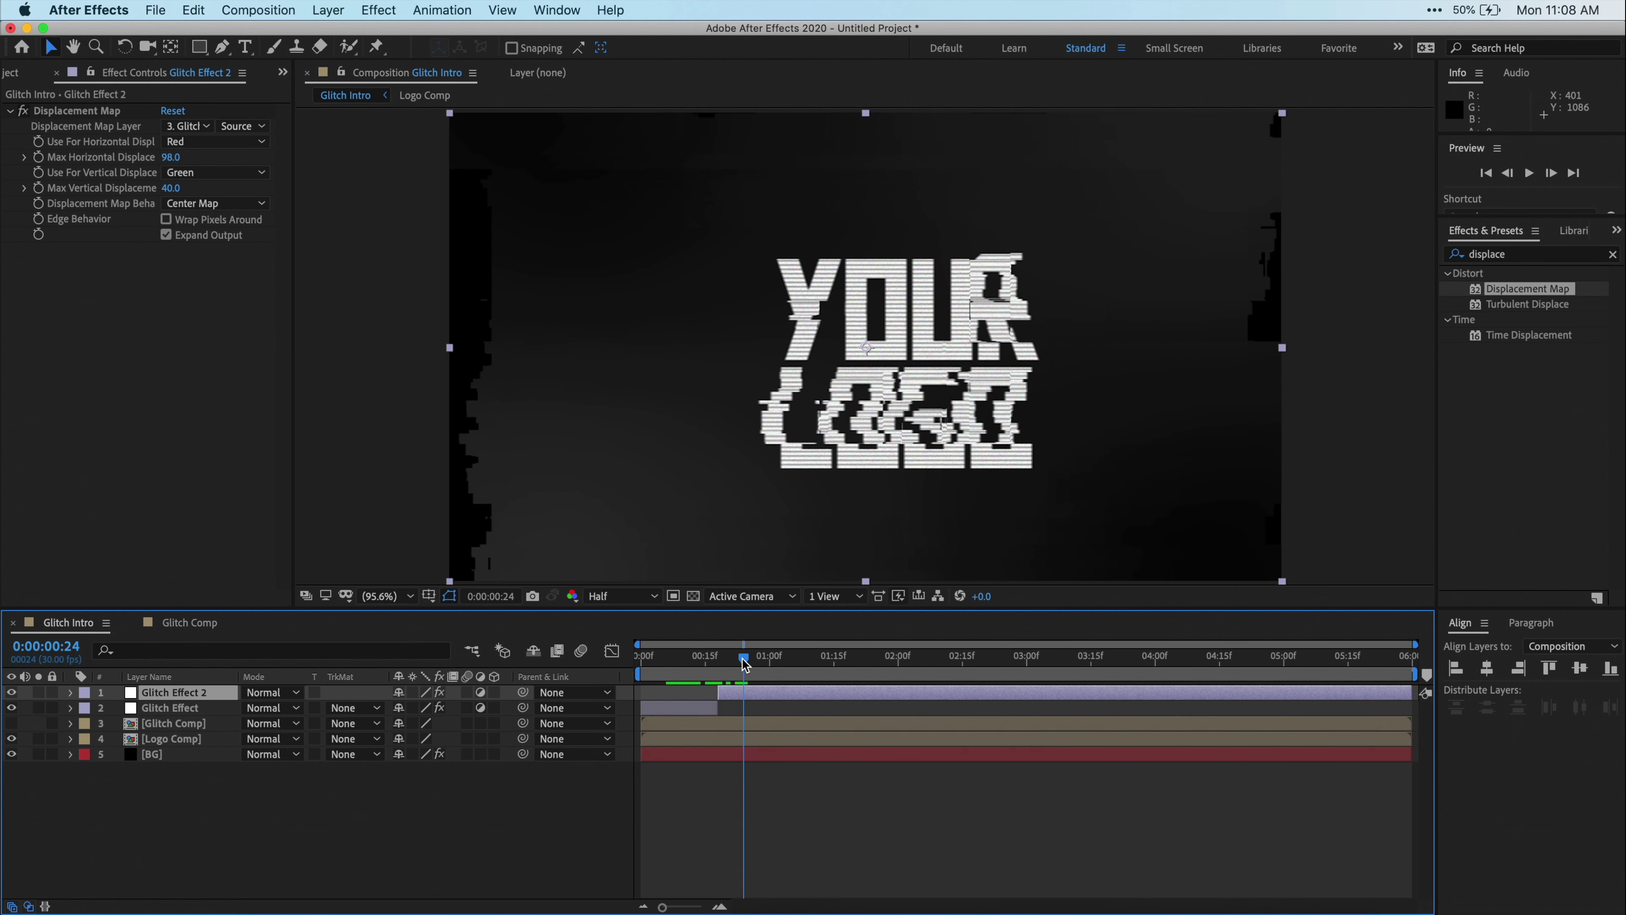
pyautogui.press('super+shift+d')
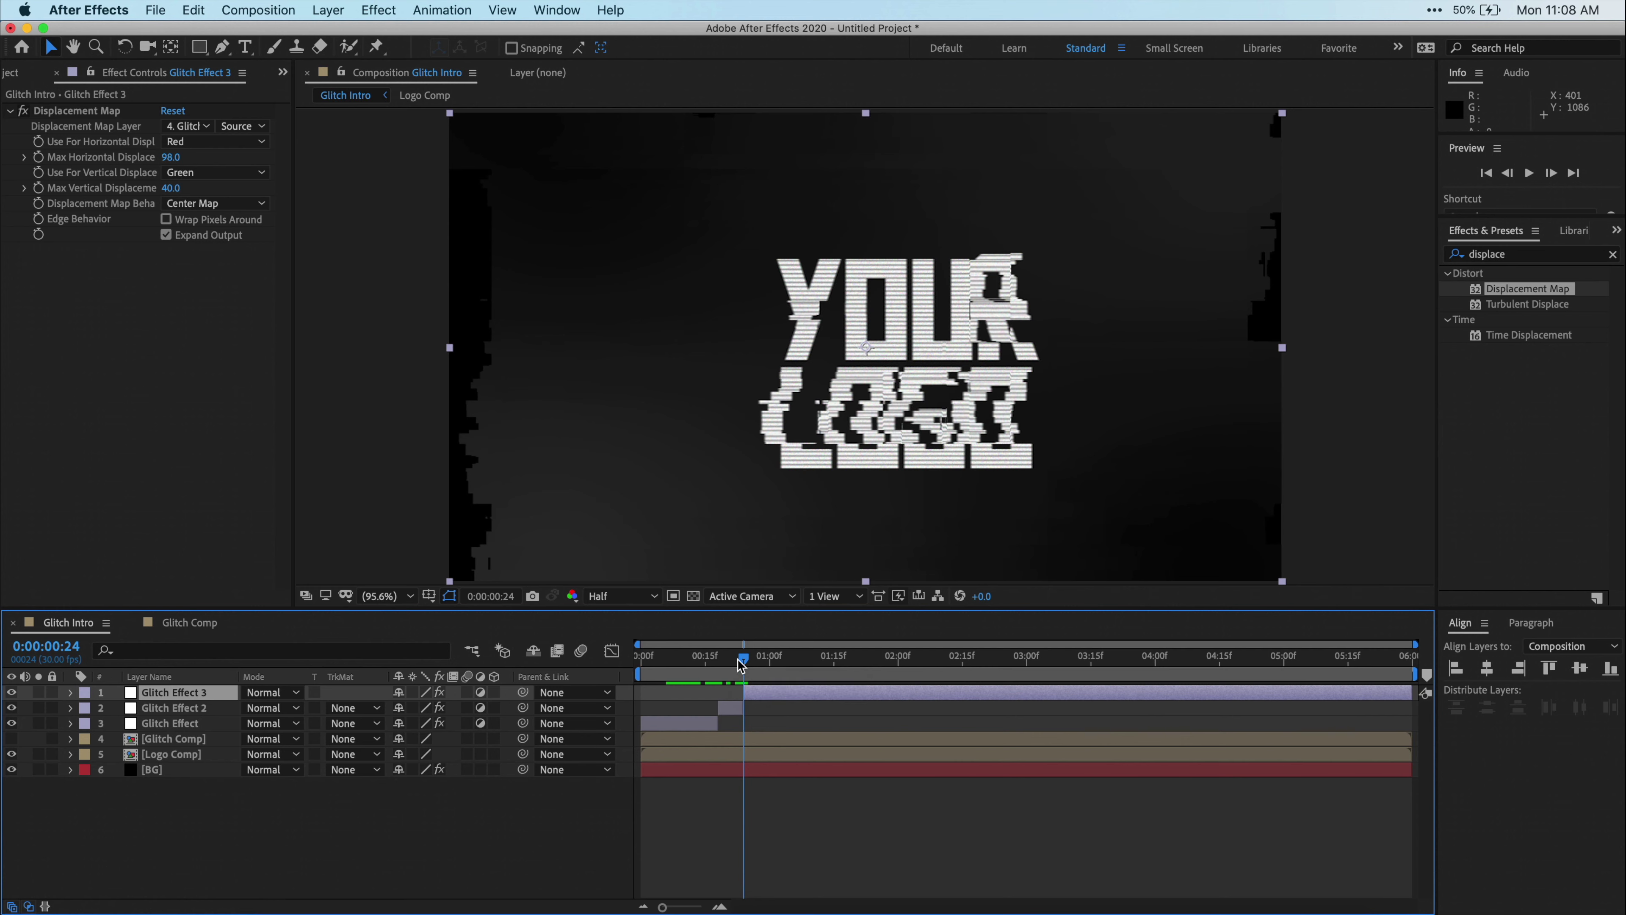
# Delete the glitch pieces before and after the 18–24 burst, then preview
pyautogui.moveTo(743, 659); pyautogui.dragTo(706, 659)
pyautogui.click(732, 707)
pyautogui.click(702, 725)
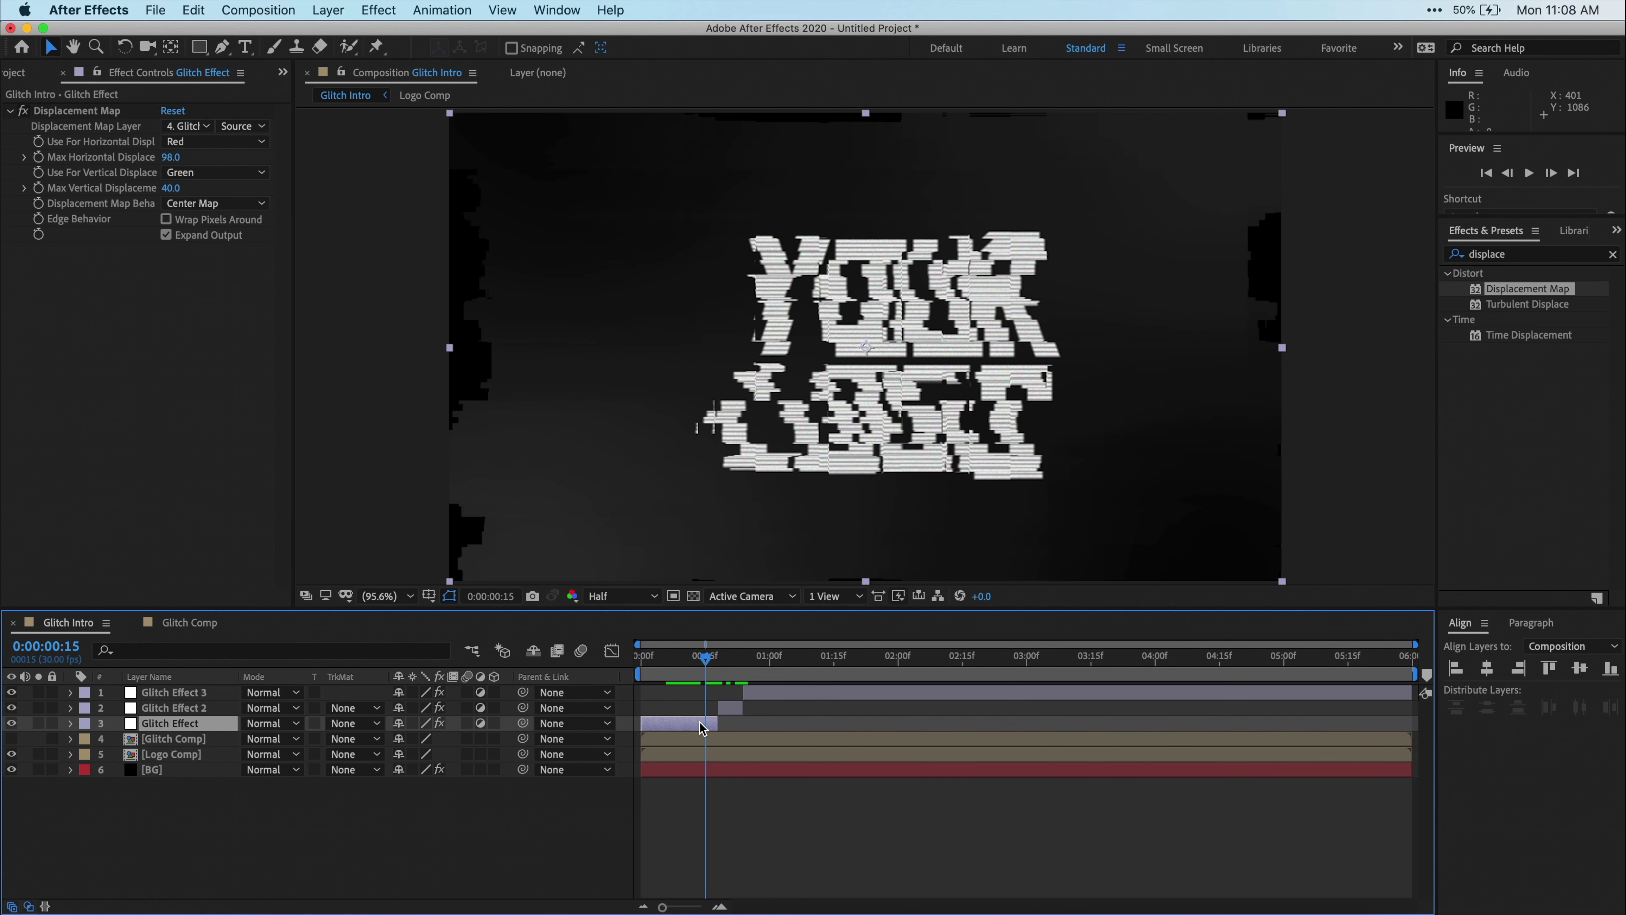
pyautogui.press('Delete')
pyautogui.click(809, 689)
pyautogui.press('Delete')
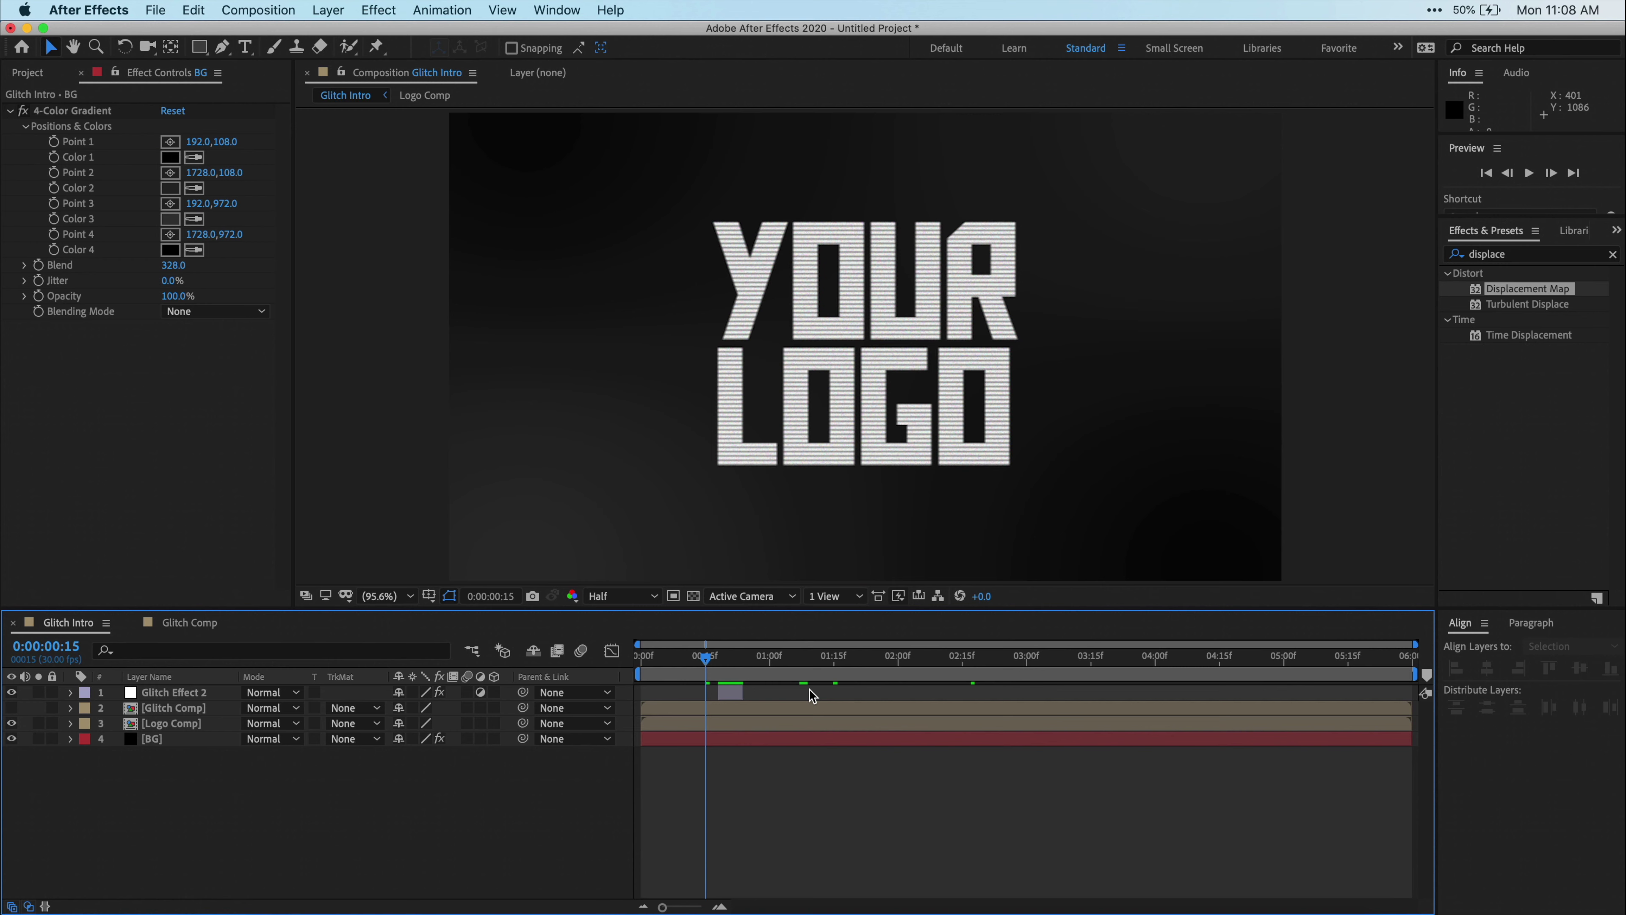
pyautogui.press('space')
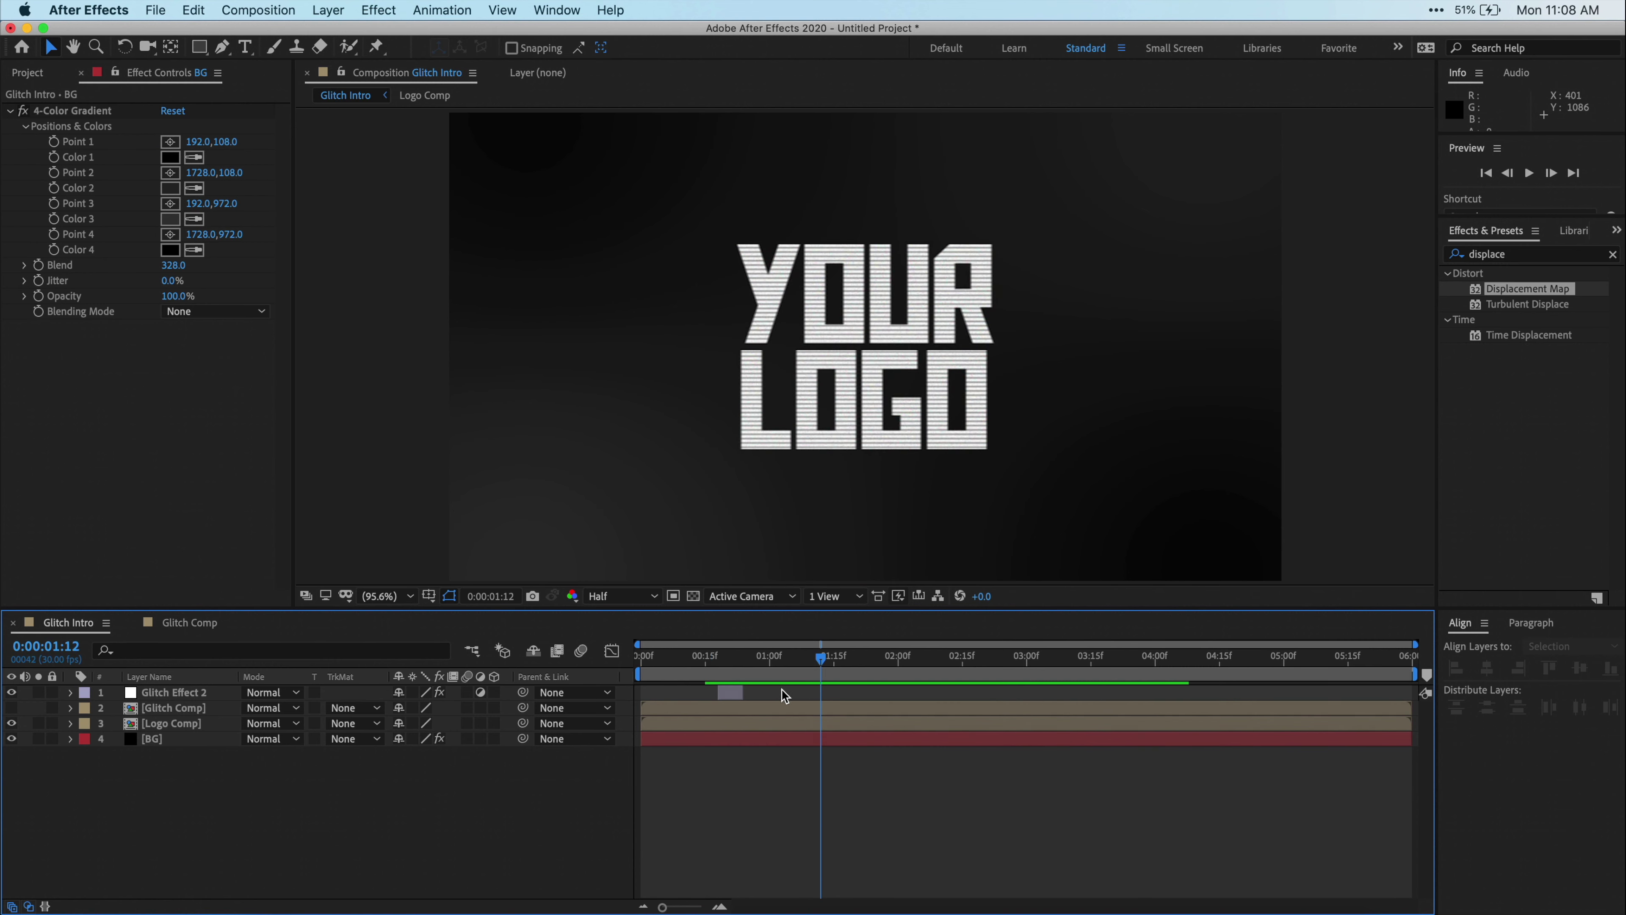
# Duplicate the Glitch Effect 2 burst twice, moving the copies later near 0:00:01:12
pyautogui.click(729, 692)
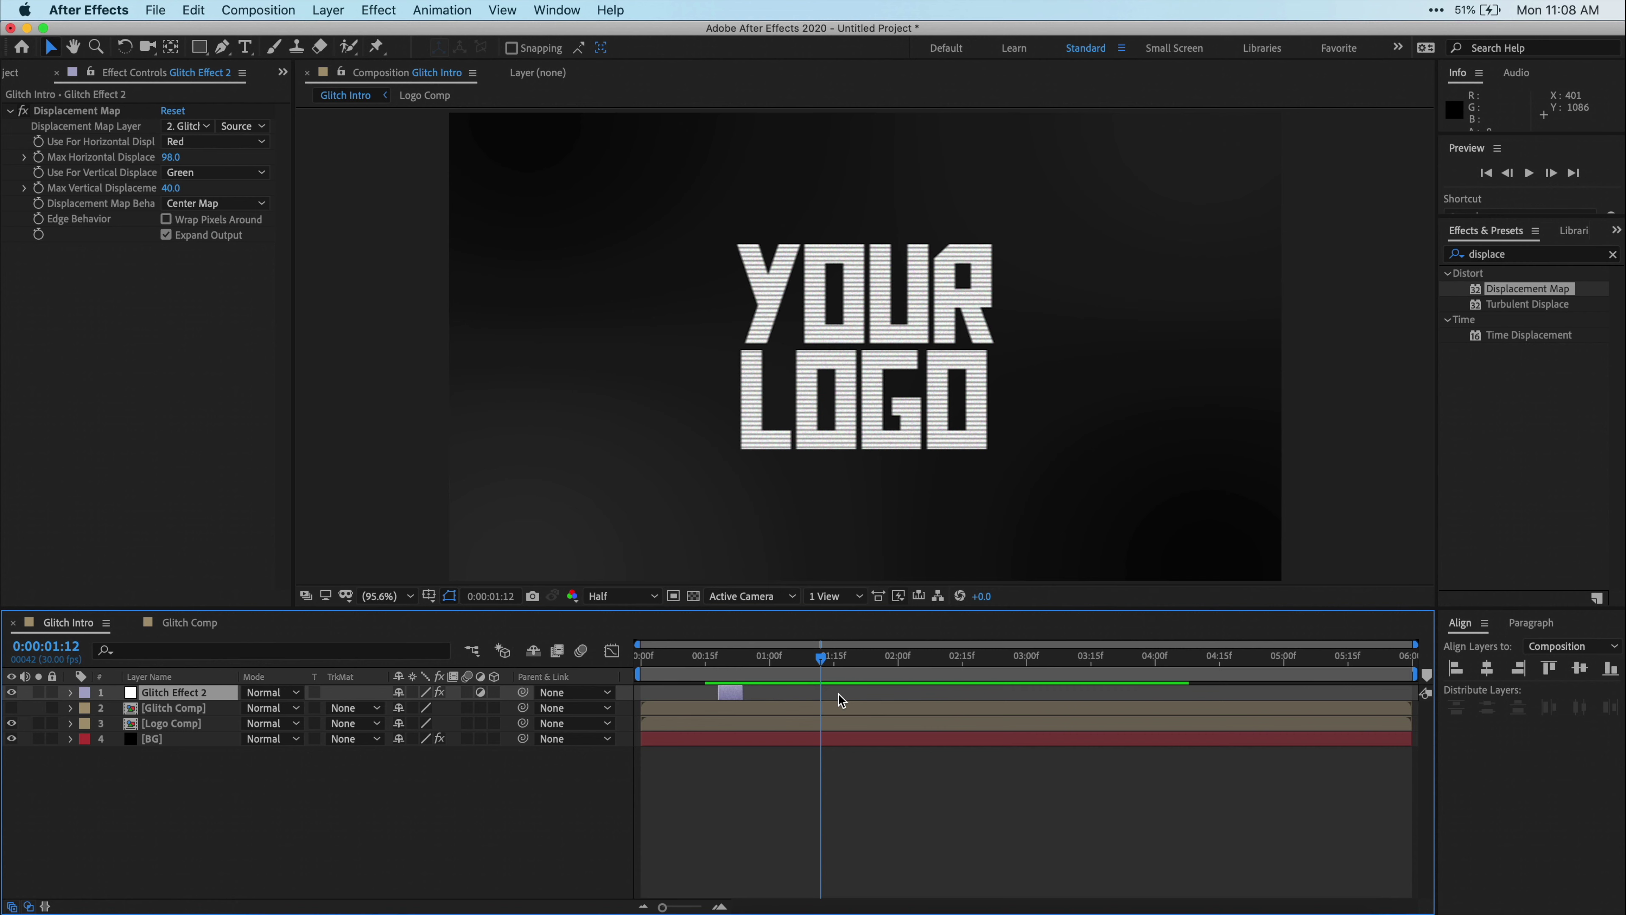
pyautogui.press('super+d')
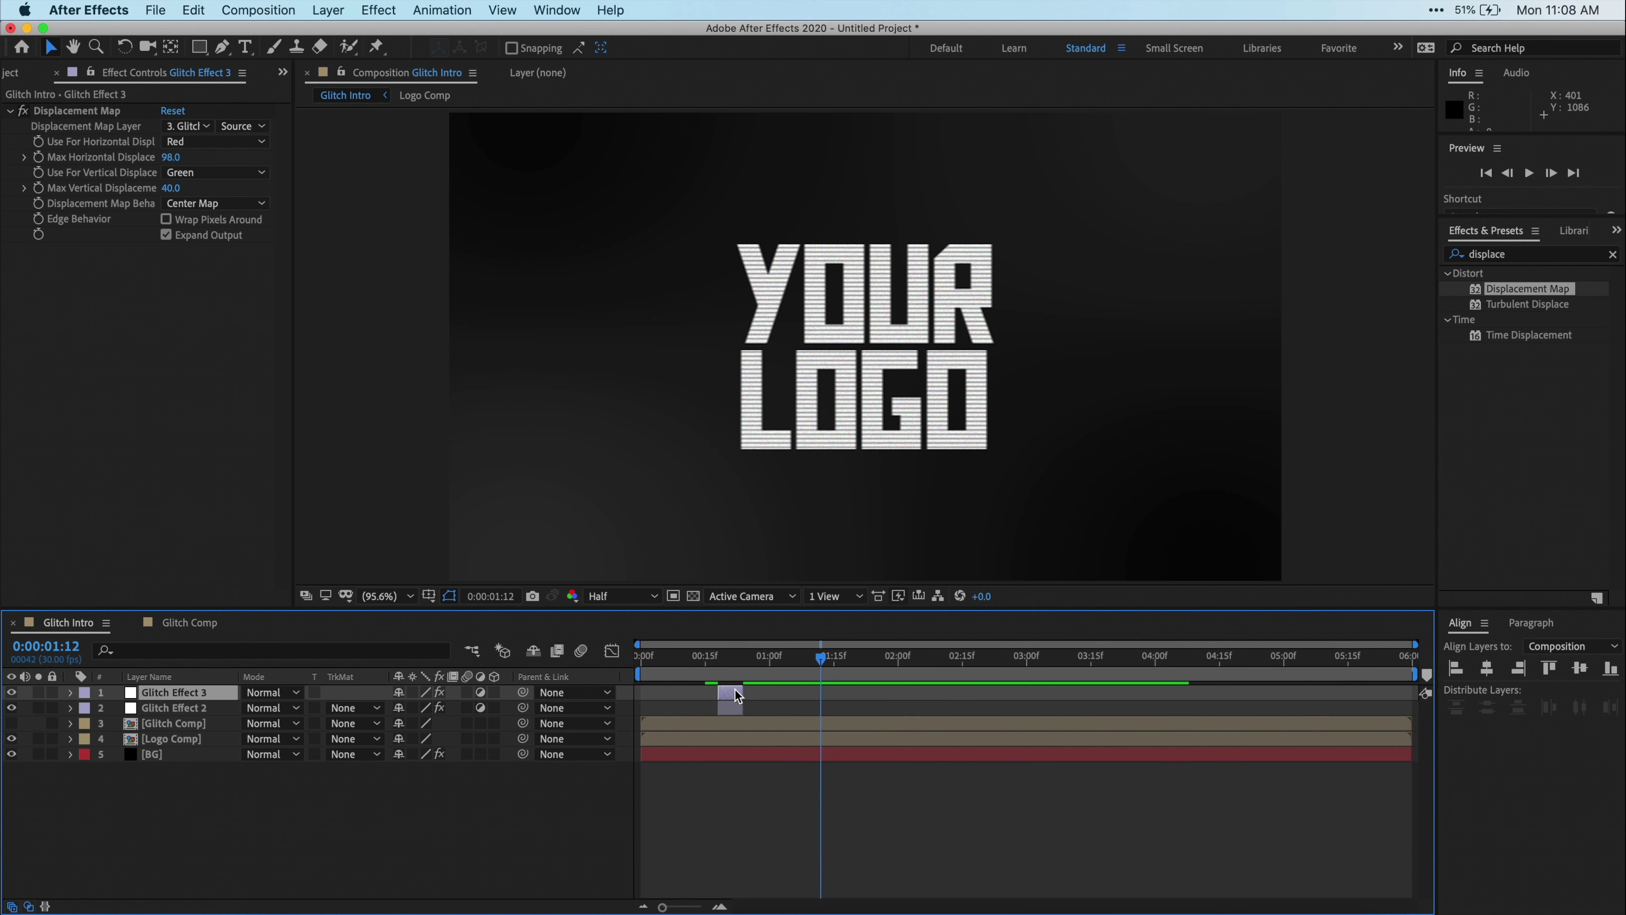
pyautogui.moveTo(734, 692); pyautogui.dragTo(930, 698)
pyautogui.press('super+d')
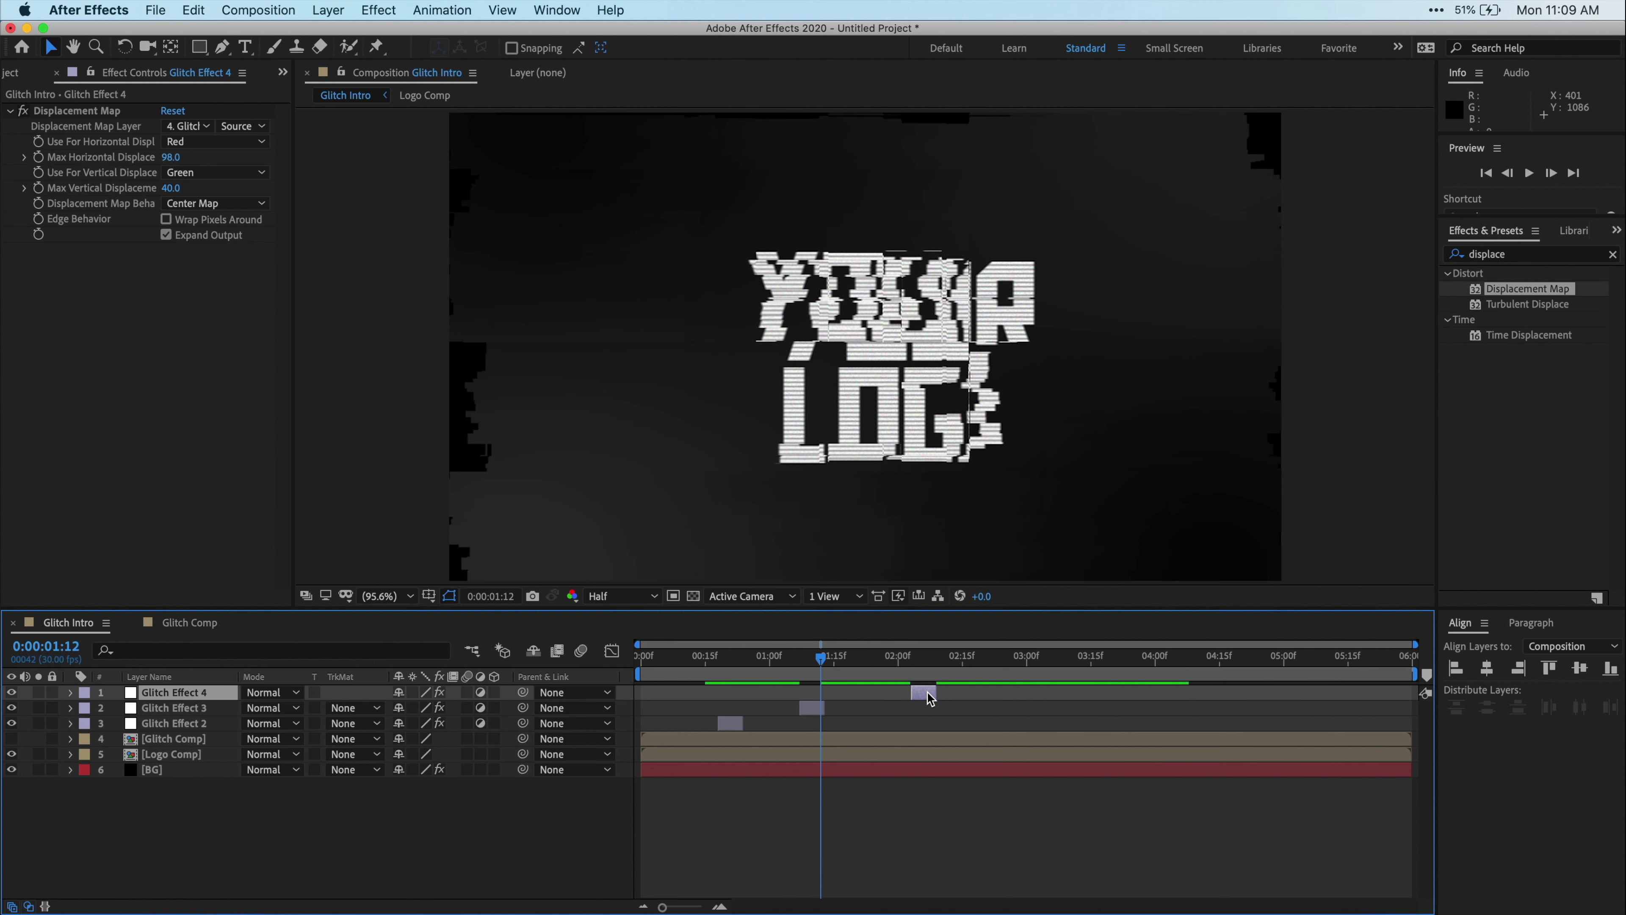
pyautogui.click(813, 709)
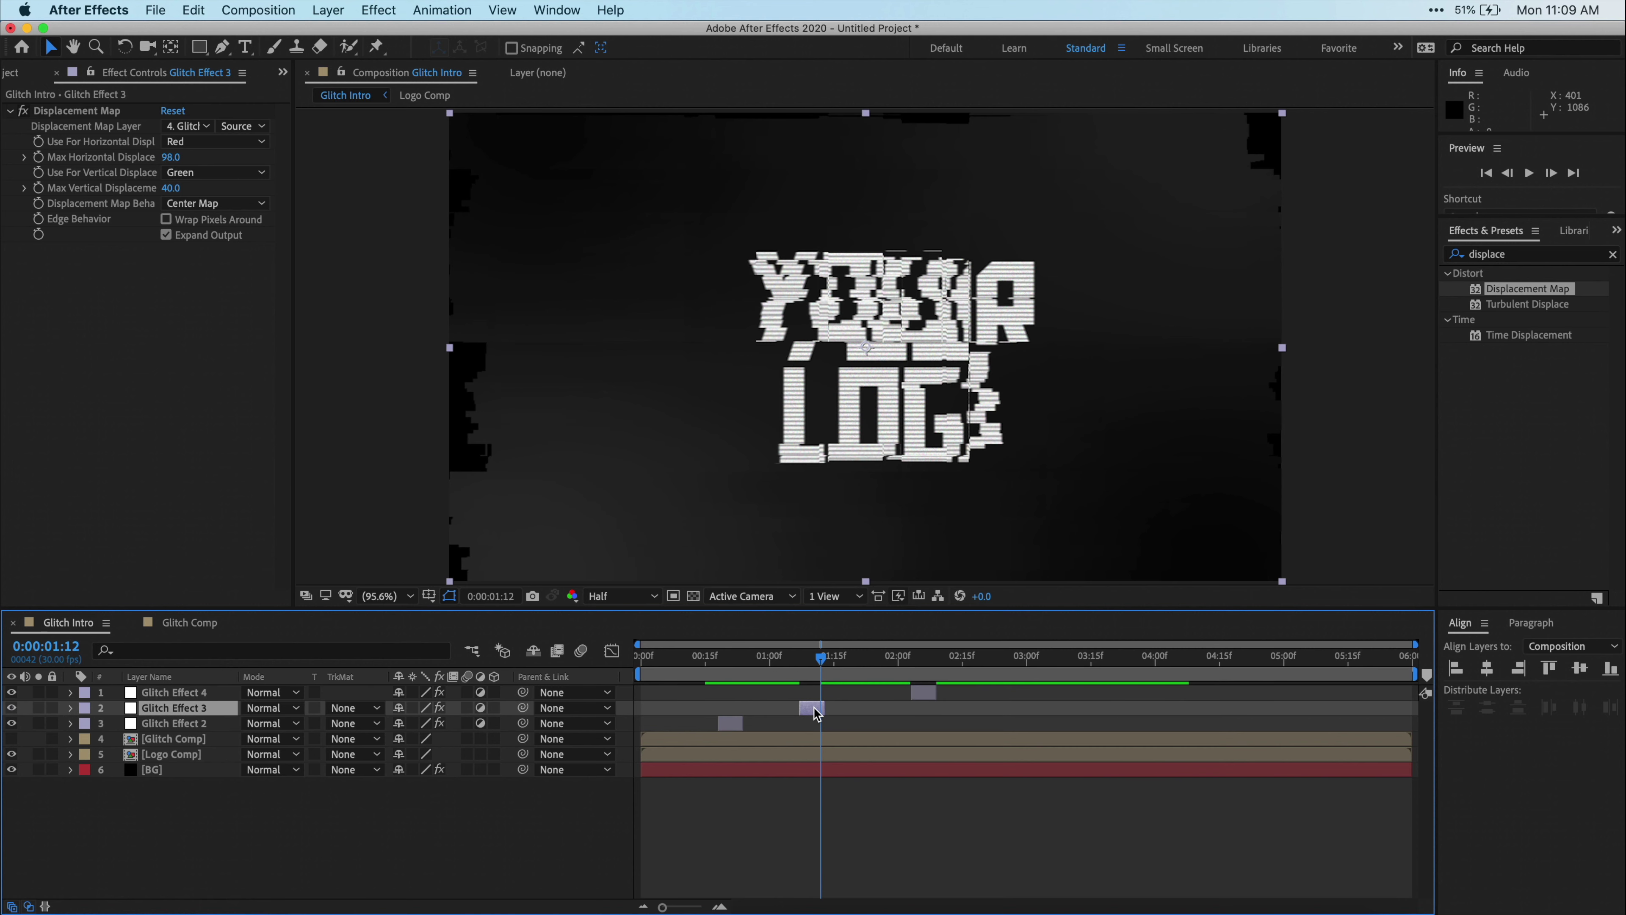
pyautogui.click(930, 700)
pyautogui.click(814, 714)
# Set Glitch Effect 3 displacement to -124/-46 and Glitch Effect 4 to 144/-63
pyautogui.click(110, 217)
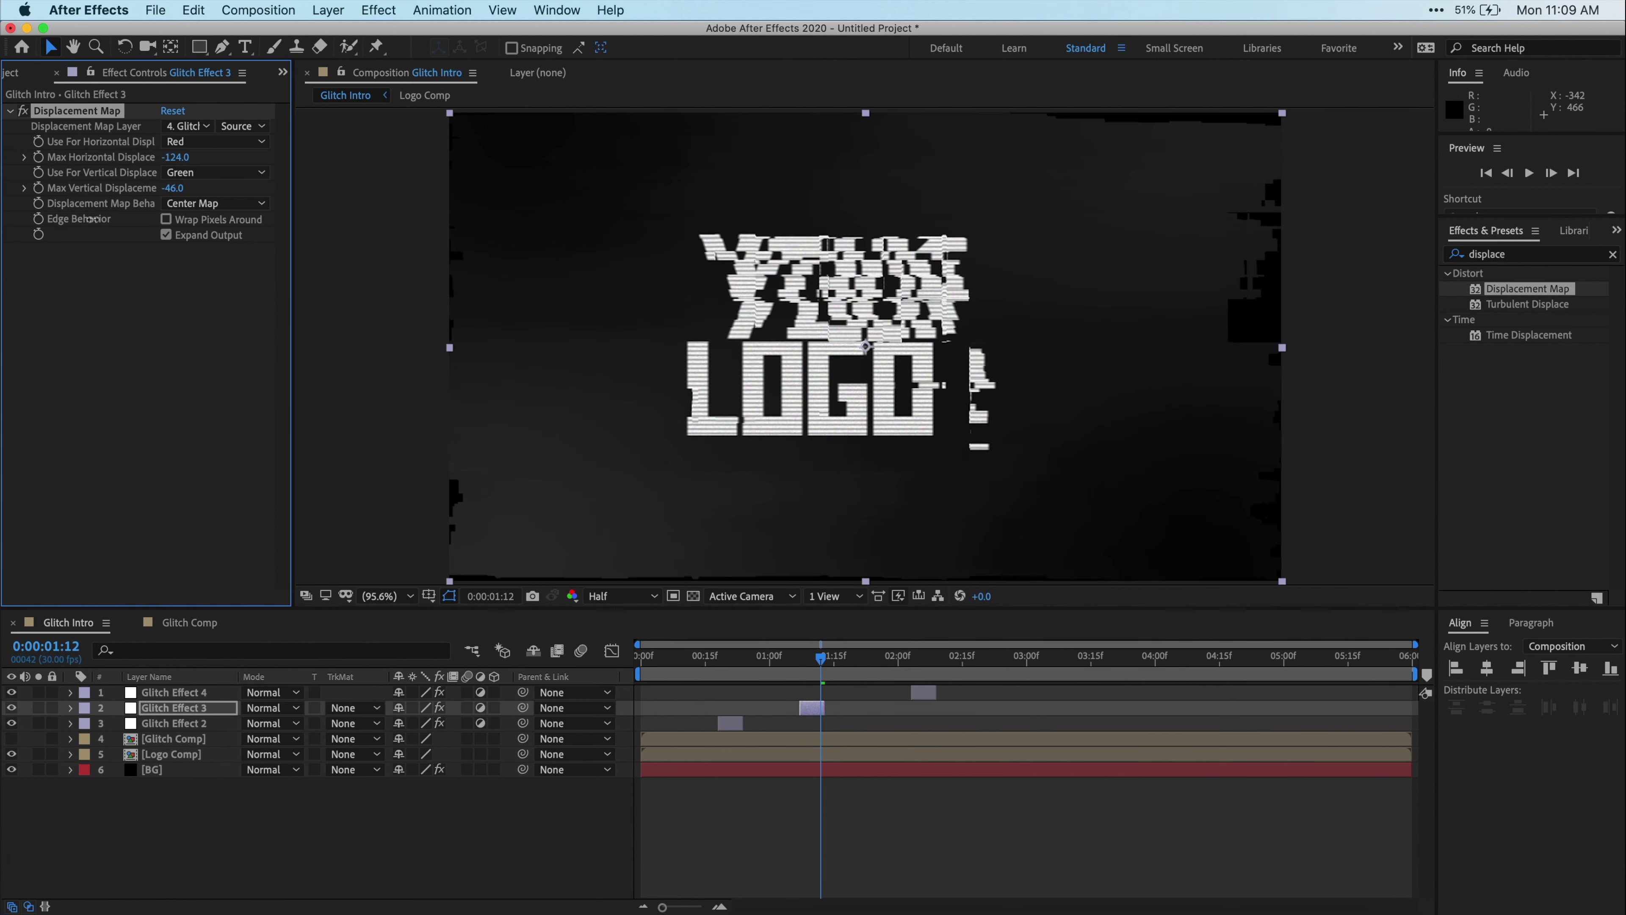
pyautogui.click(919, 655)
pyautogui.click(924, 692)
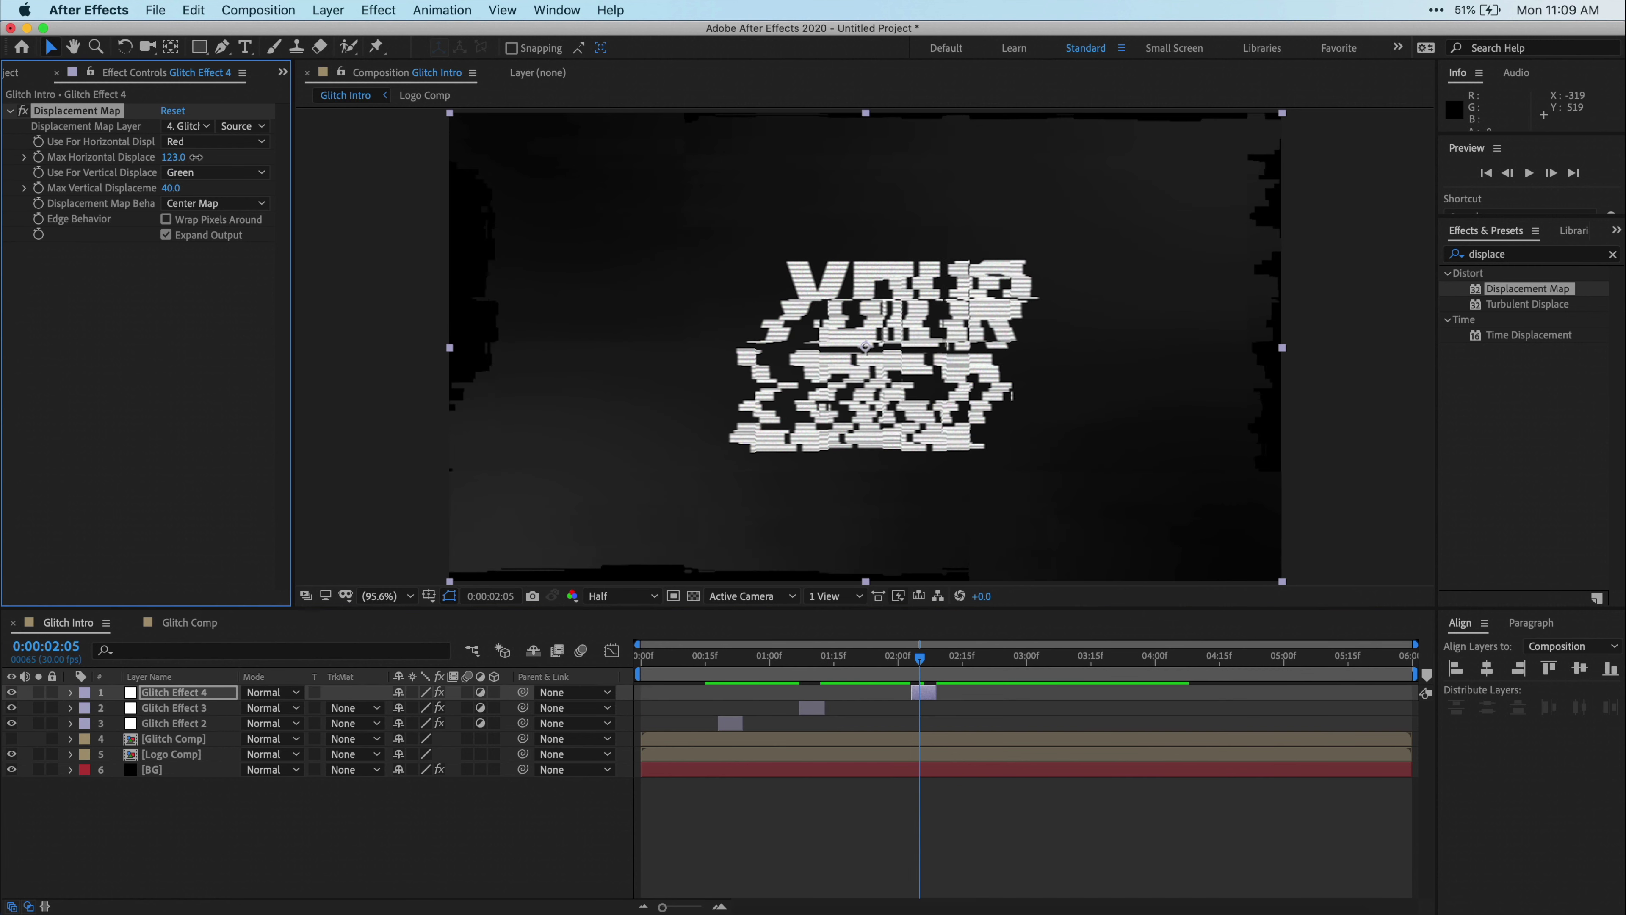
pyautogui.moveTo(157, 186); pyautogui.dragTo(91, 201)
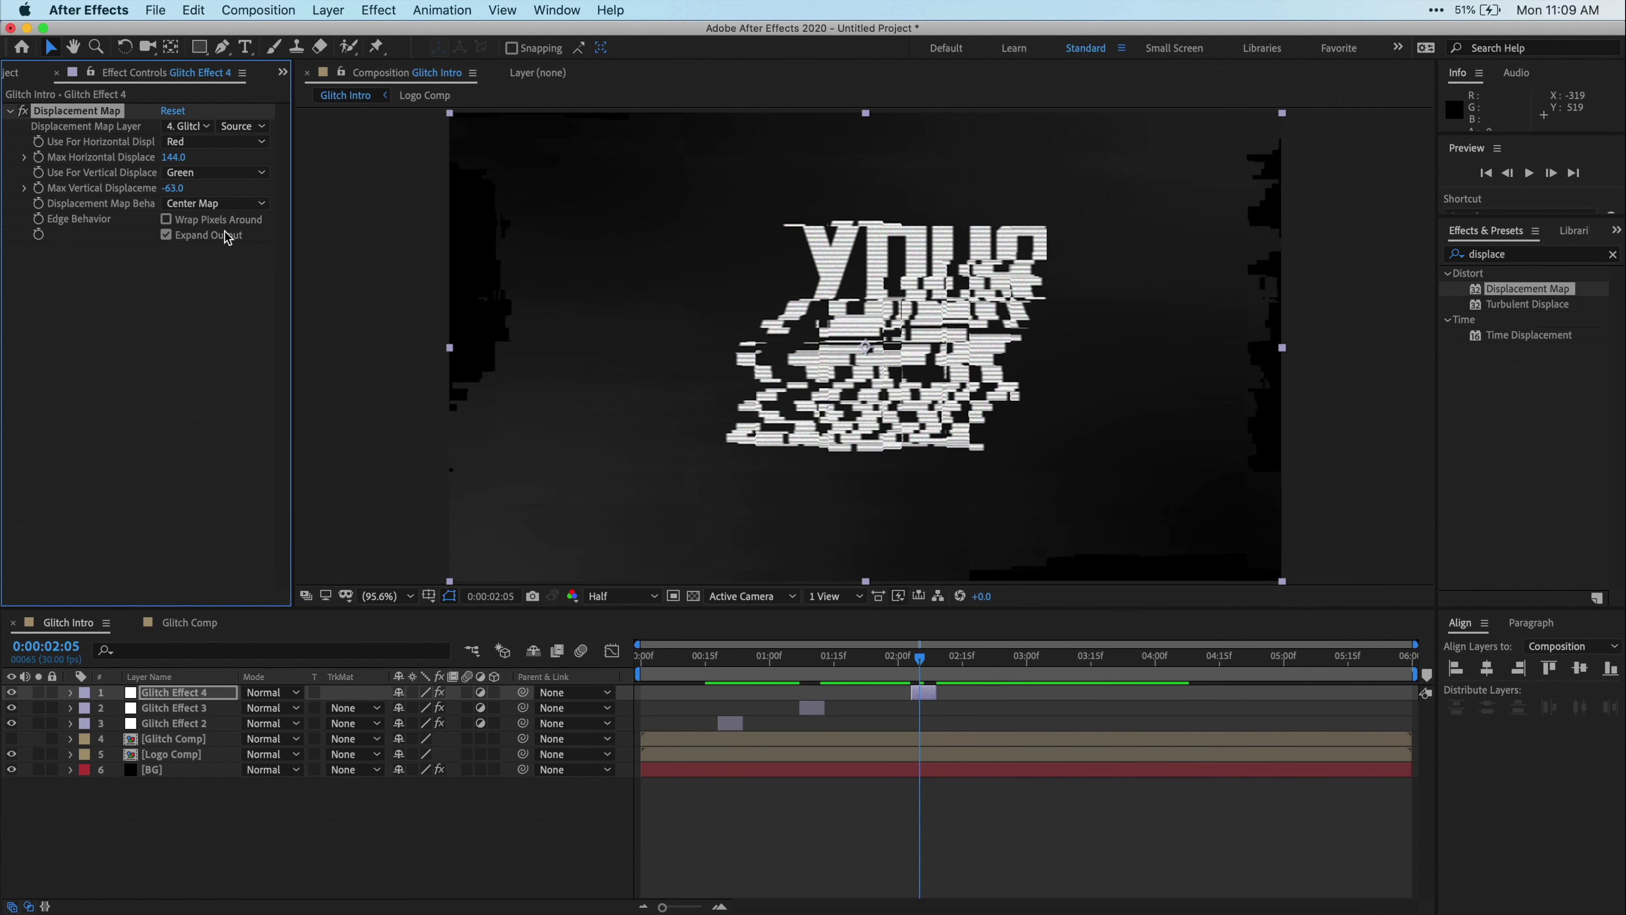
# Preview the composition from the start
pyautogui.click(638, 655)
pyautogui.press('space')
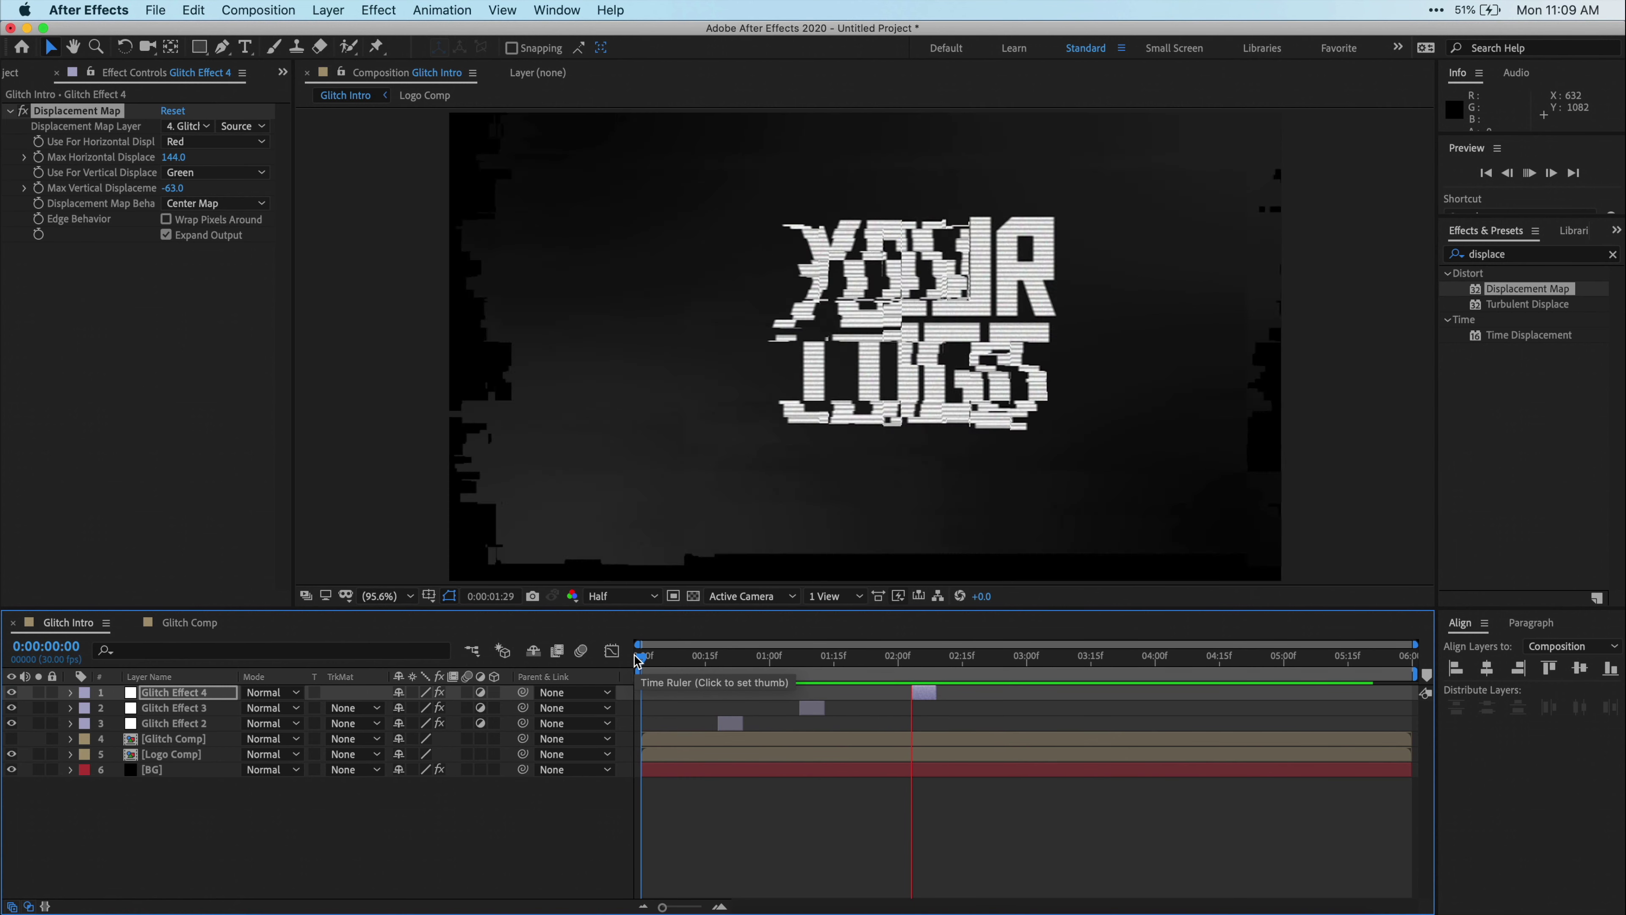
pyautogui.press('space')
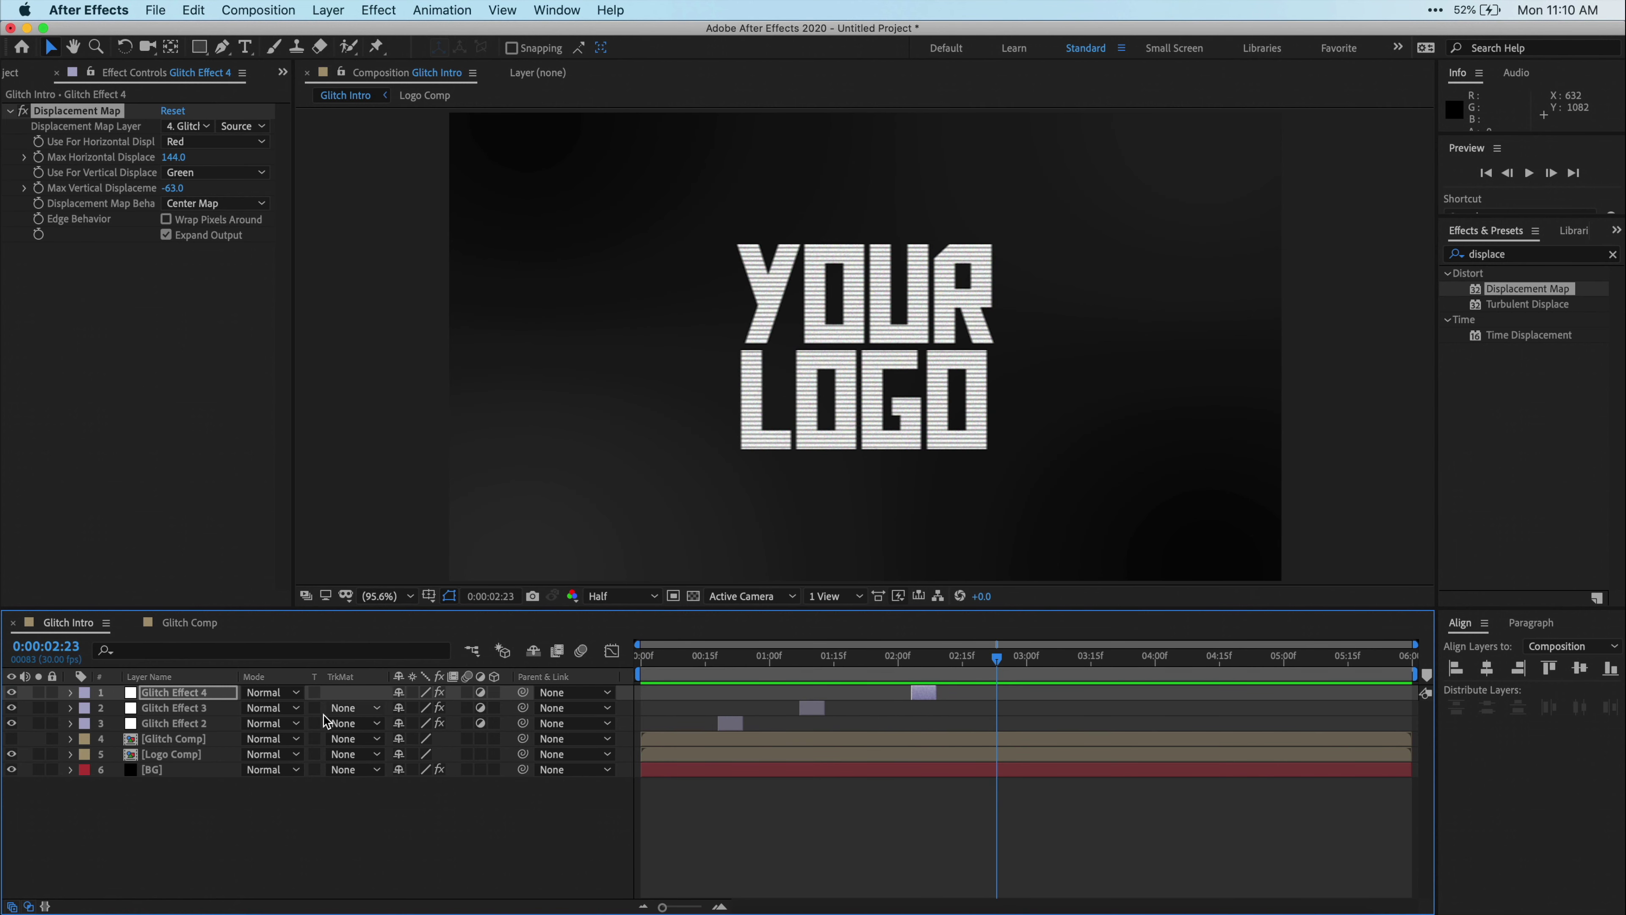
# Duplicate Logo Comp and name the copies Logo Comp Red and Logo Comp Green
pyautogui.click(189, 753)
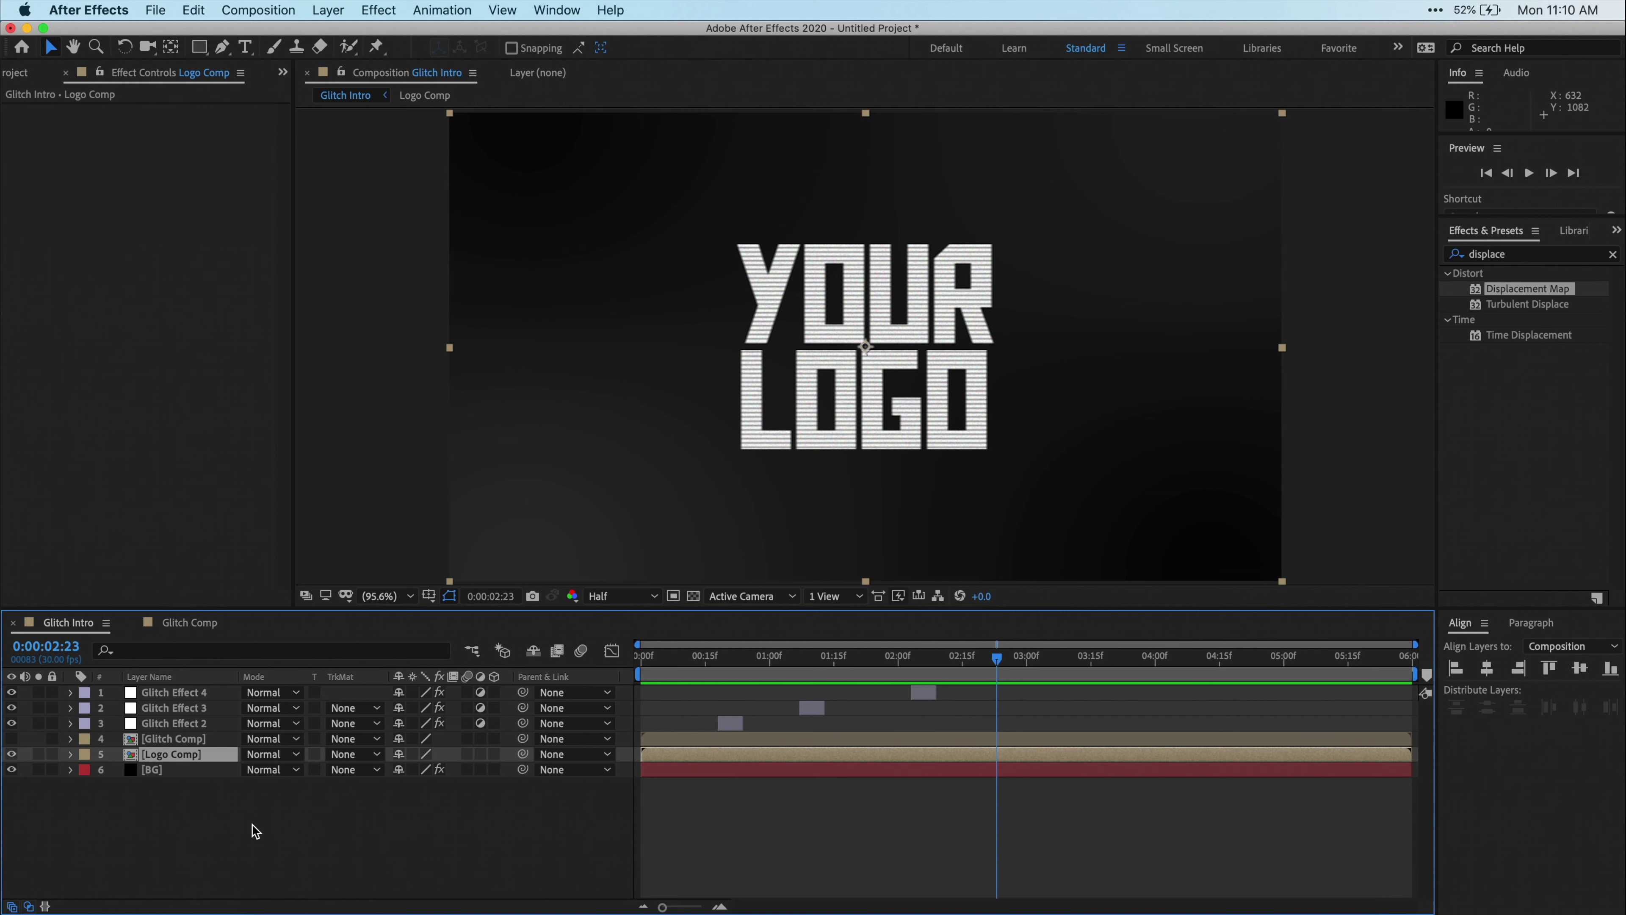
pyautogui.press('super+d')
pyautogui.press('super+d')
pyautogui.press('Return')
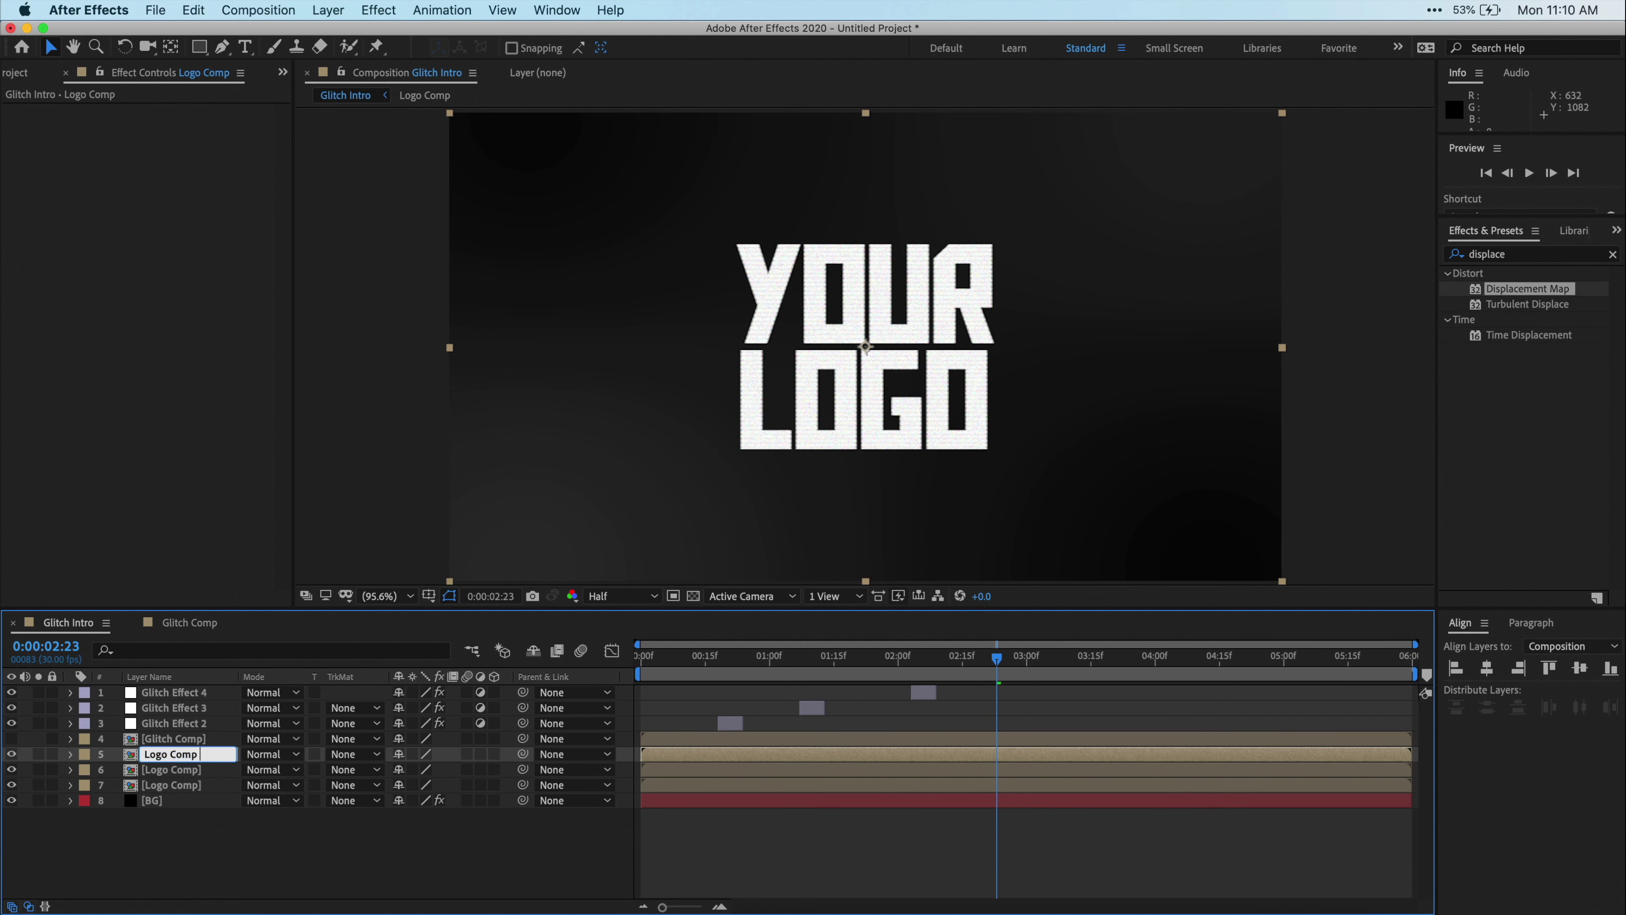
pyautogui.write('Red')
pyautogui.press('Return')
pyautogui.press('super+Down')
pyautogui.press('Return')
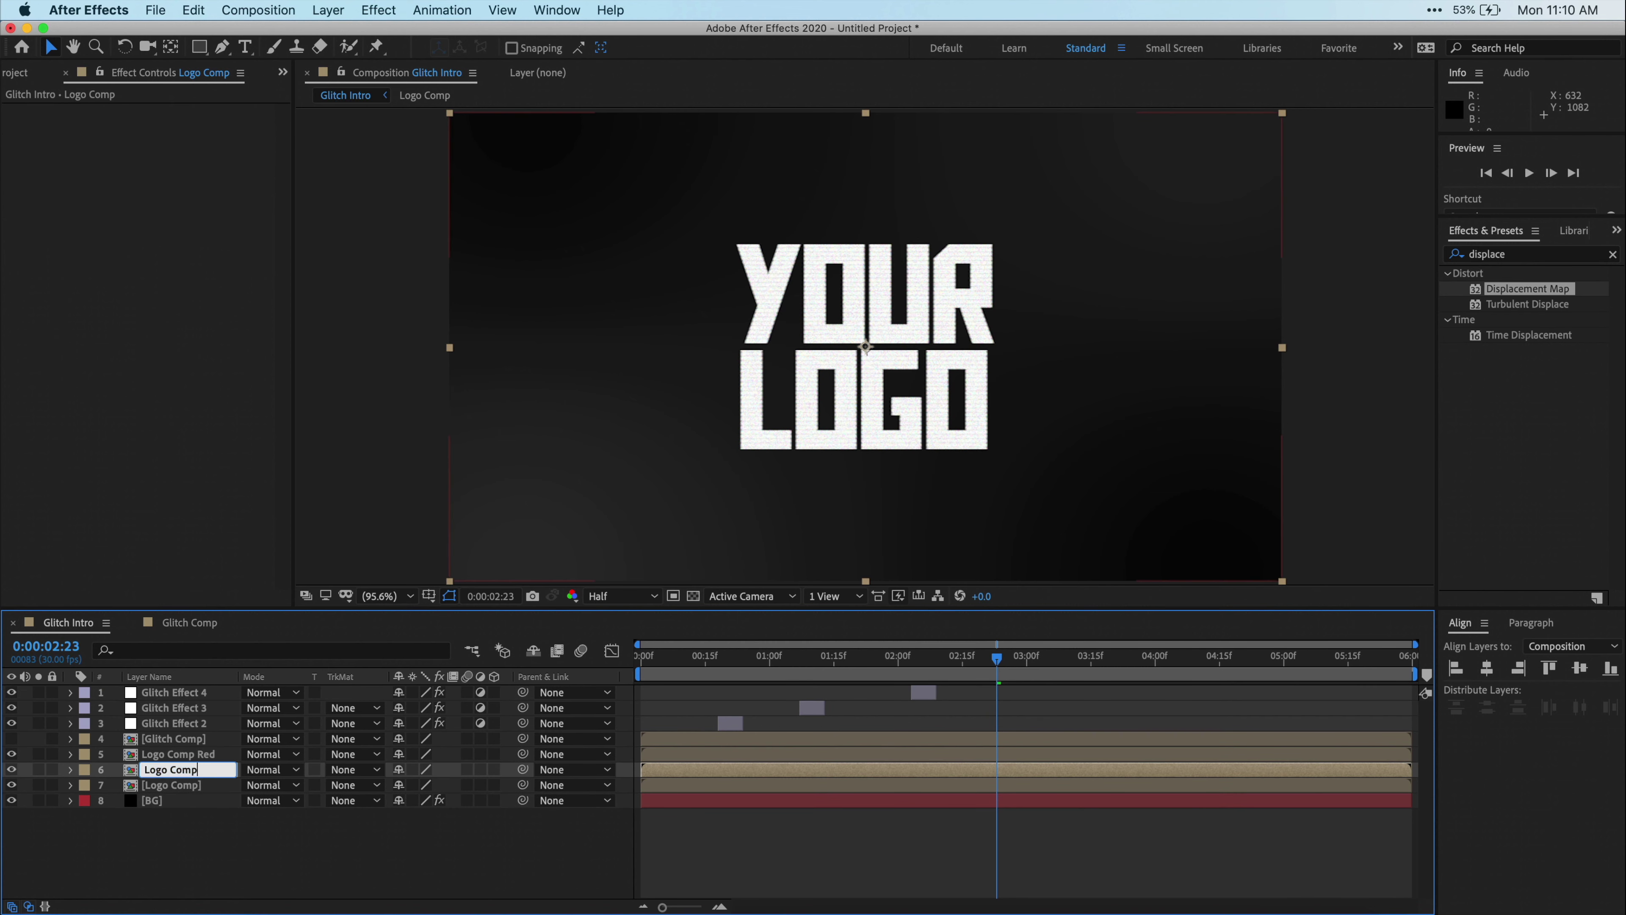
pyautogui.write('Green')
pyautogui.press('Return')
# Rename the last copy Logo Comp Blue and select all three logo layers
pyautogui.press('super+Down')
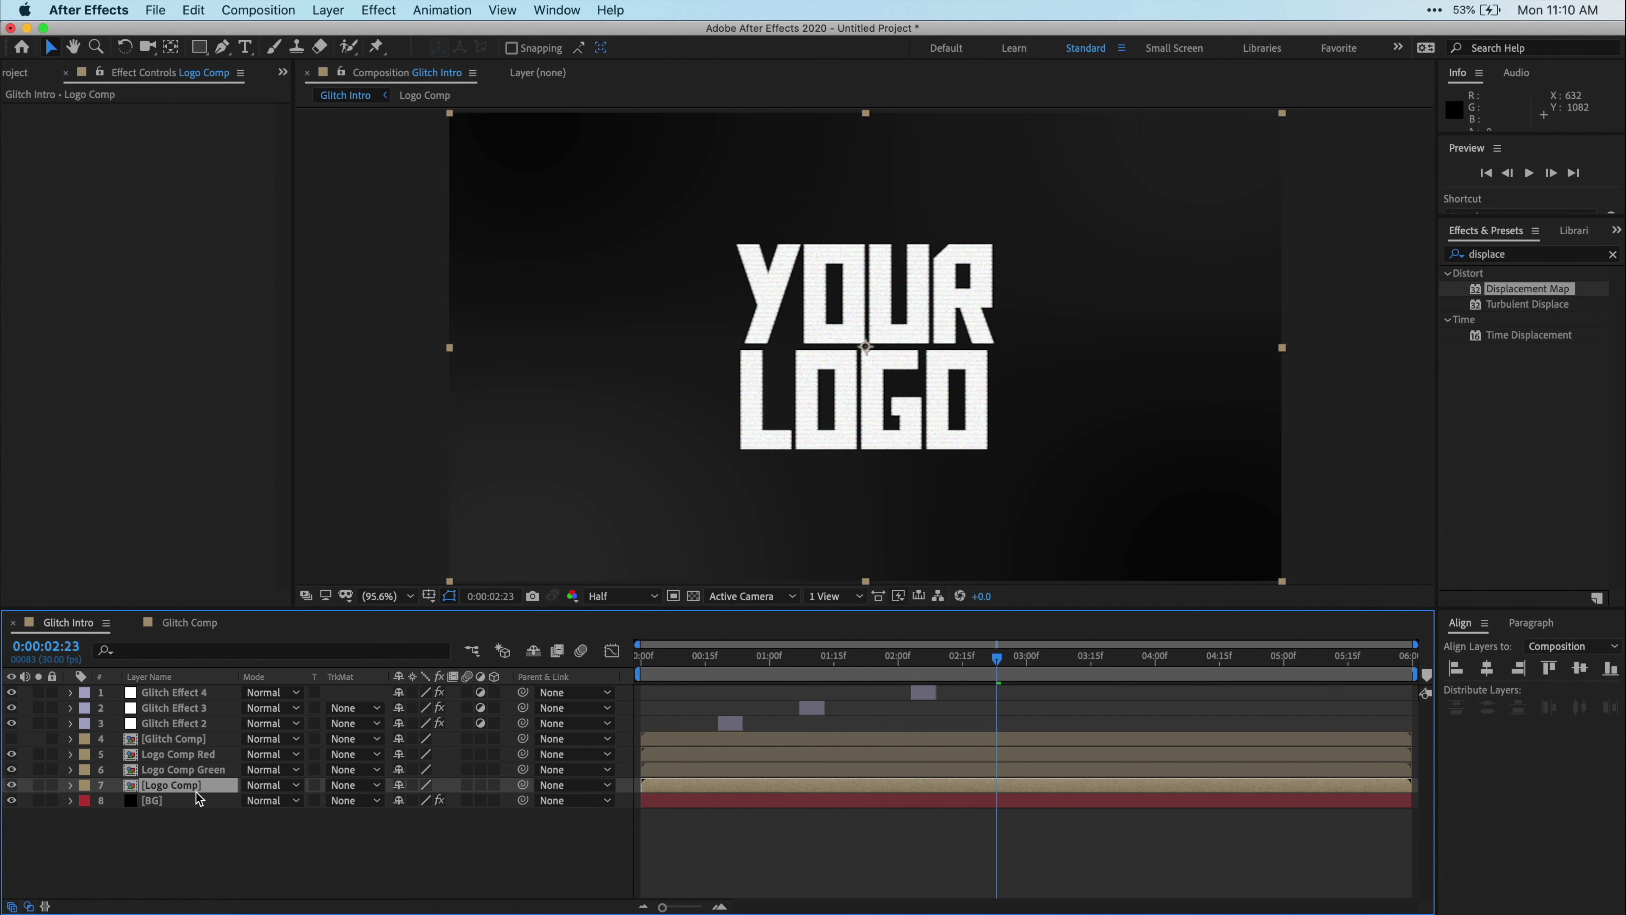
pyautogui.press('Return')
pyautogui.write('Blue')
pyautogui.press('Return')
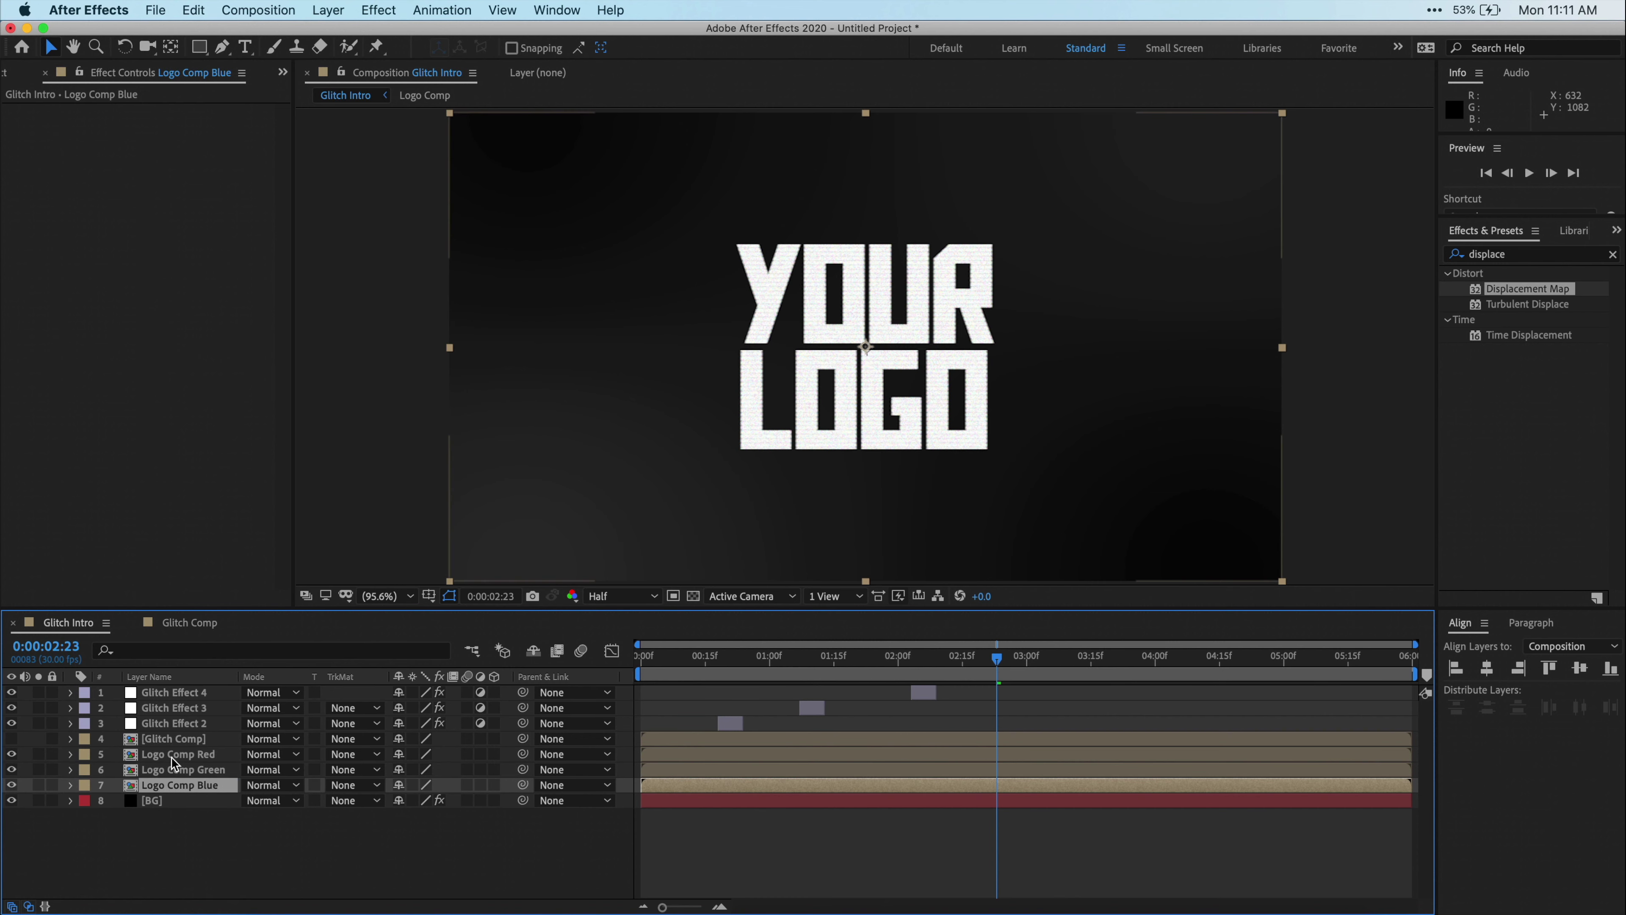
pyautogui.keyDown('shift'); pyautogui.click(185, 757); pyautogui.keyUp('shift')
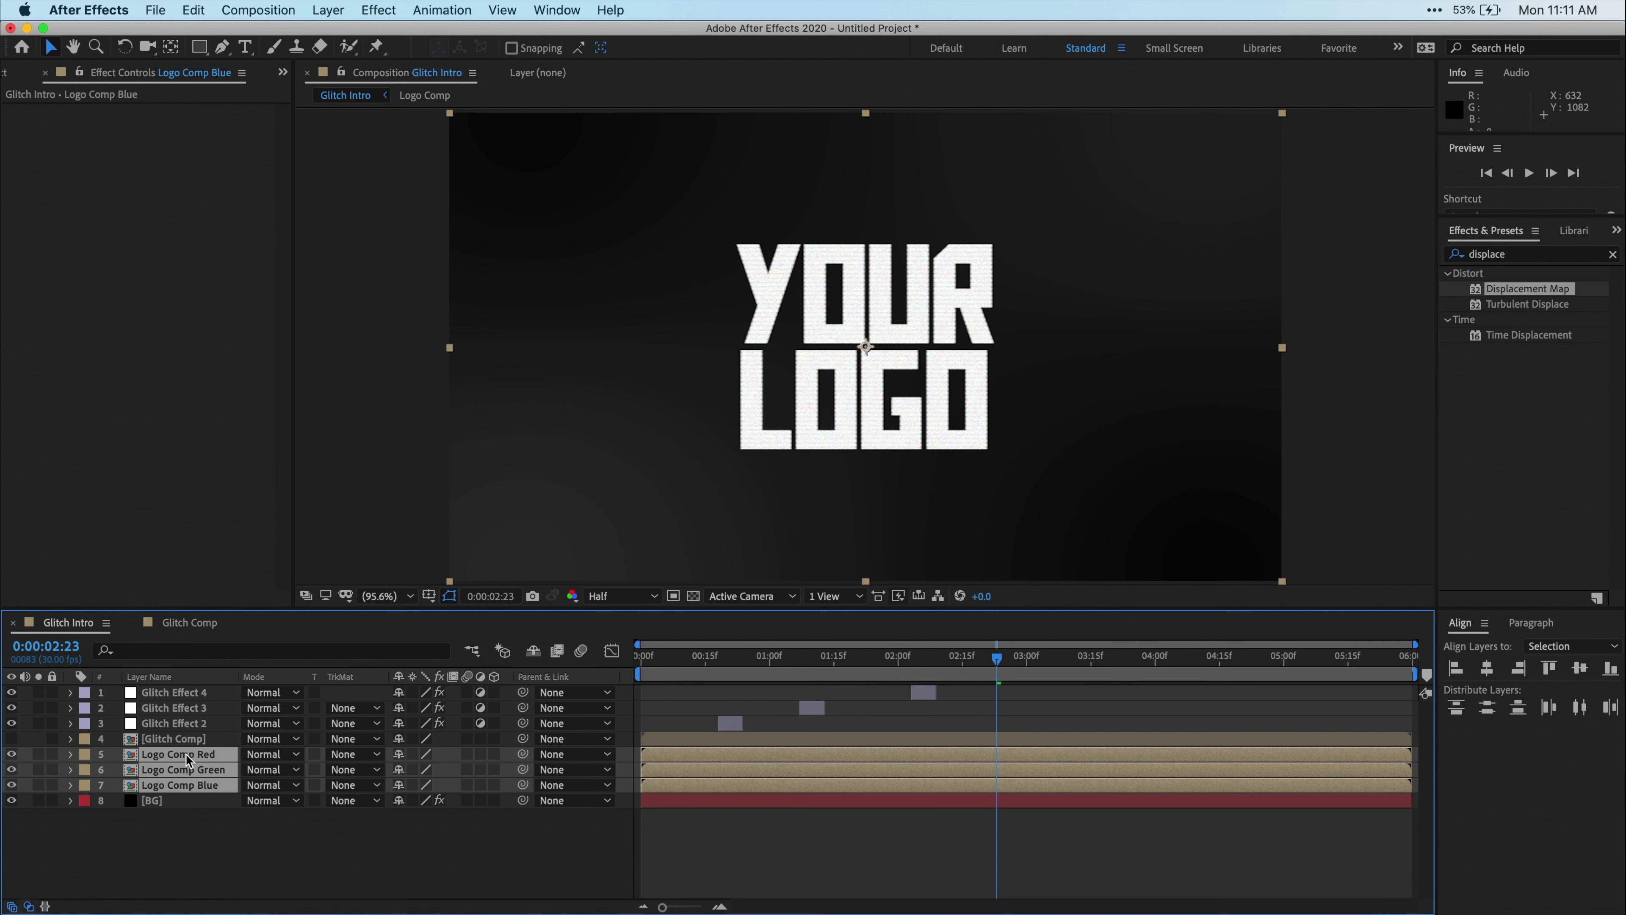
# Apply the Fill effect to the three coloured logo layers
pyautogui.click(1523, 255)
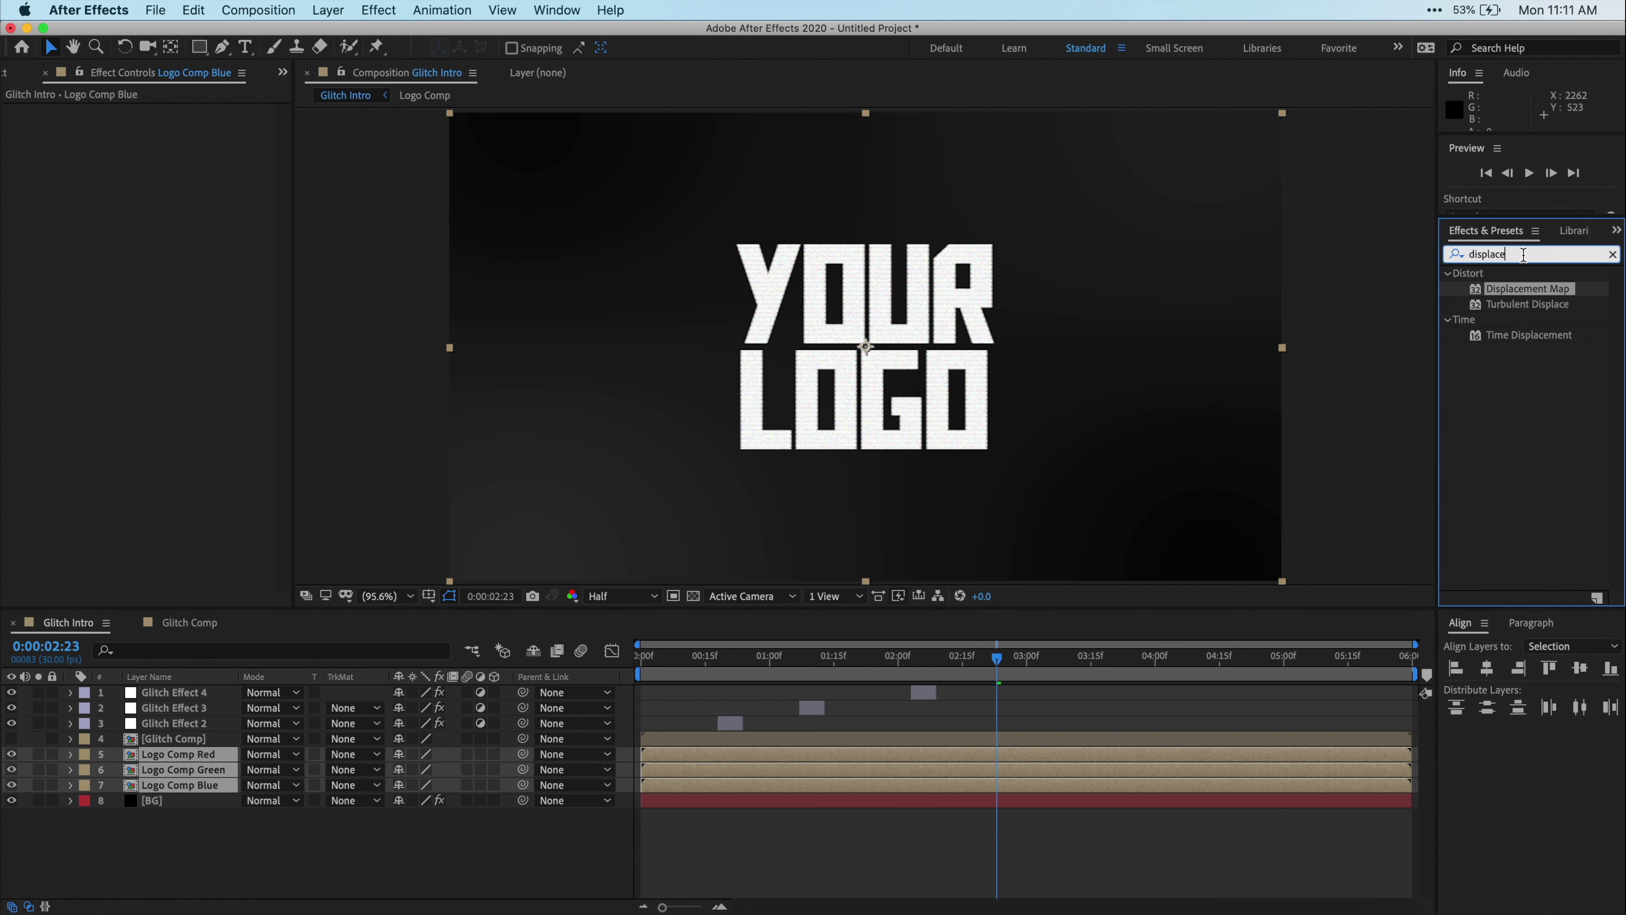
pyautogui.press('super+a')
pyautogui.write('fill')
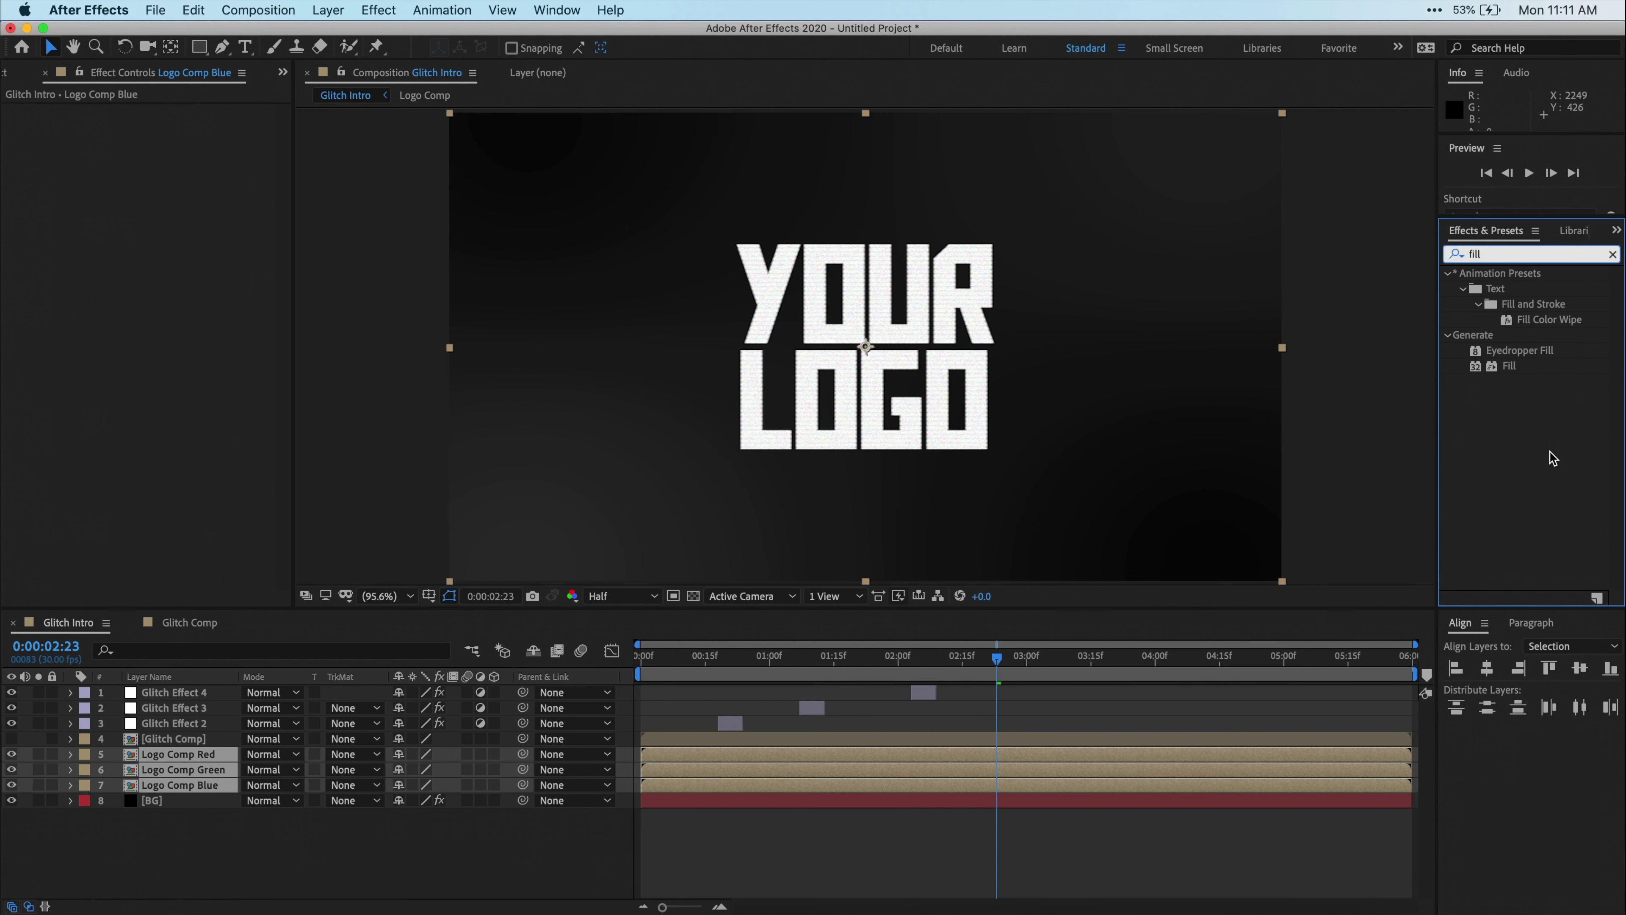
pyautogui.click(1511, 367)
pyautogui.doubleClick(1512, 367)
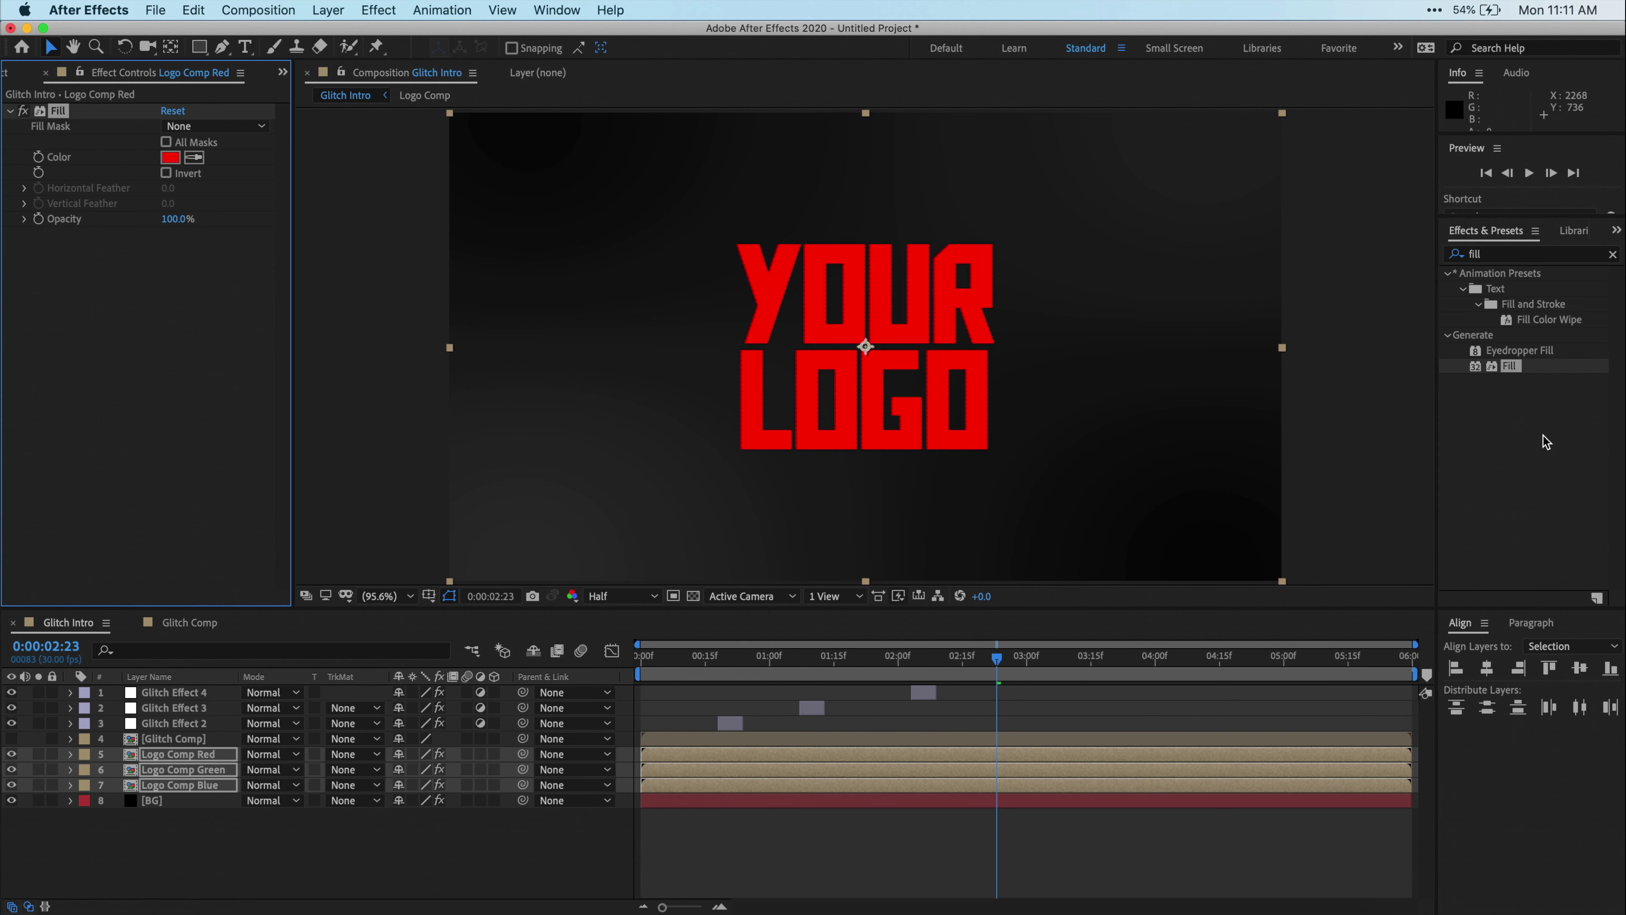
pyautogui.click(225, 738)
pyautogui.click(214, 747)
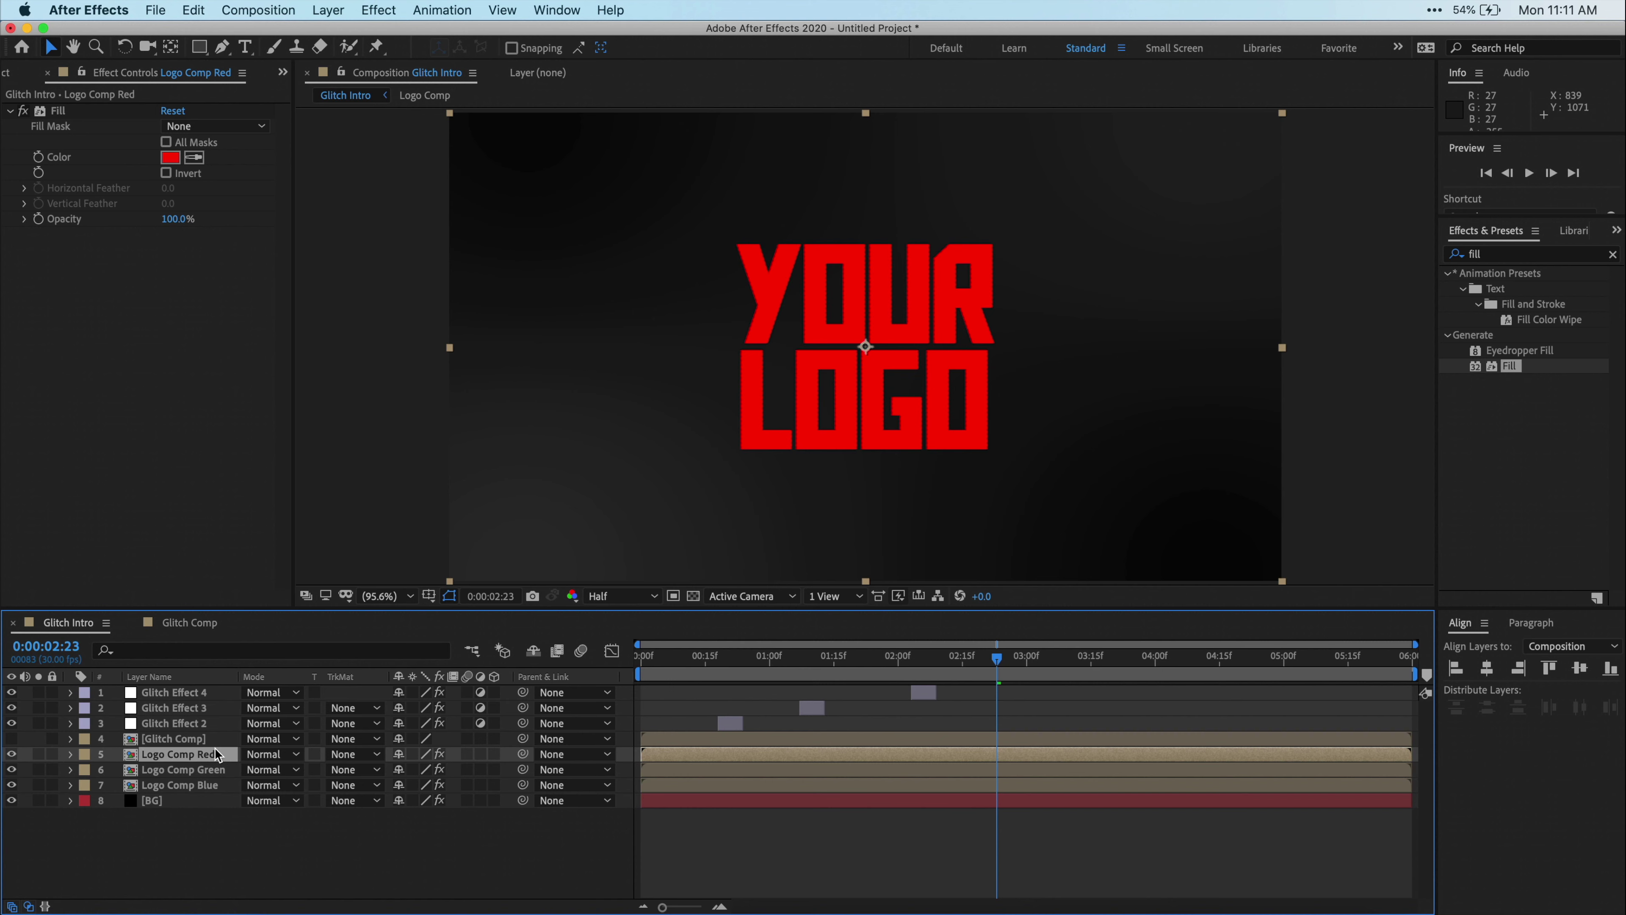
# Set Logo Comp Green's fill to green 3BFF00 and Logo Comp Blue's to blue 0082FF
pyautogui.click(217, 770)
pyautogui.click(171, 157)
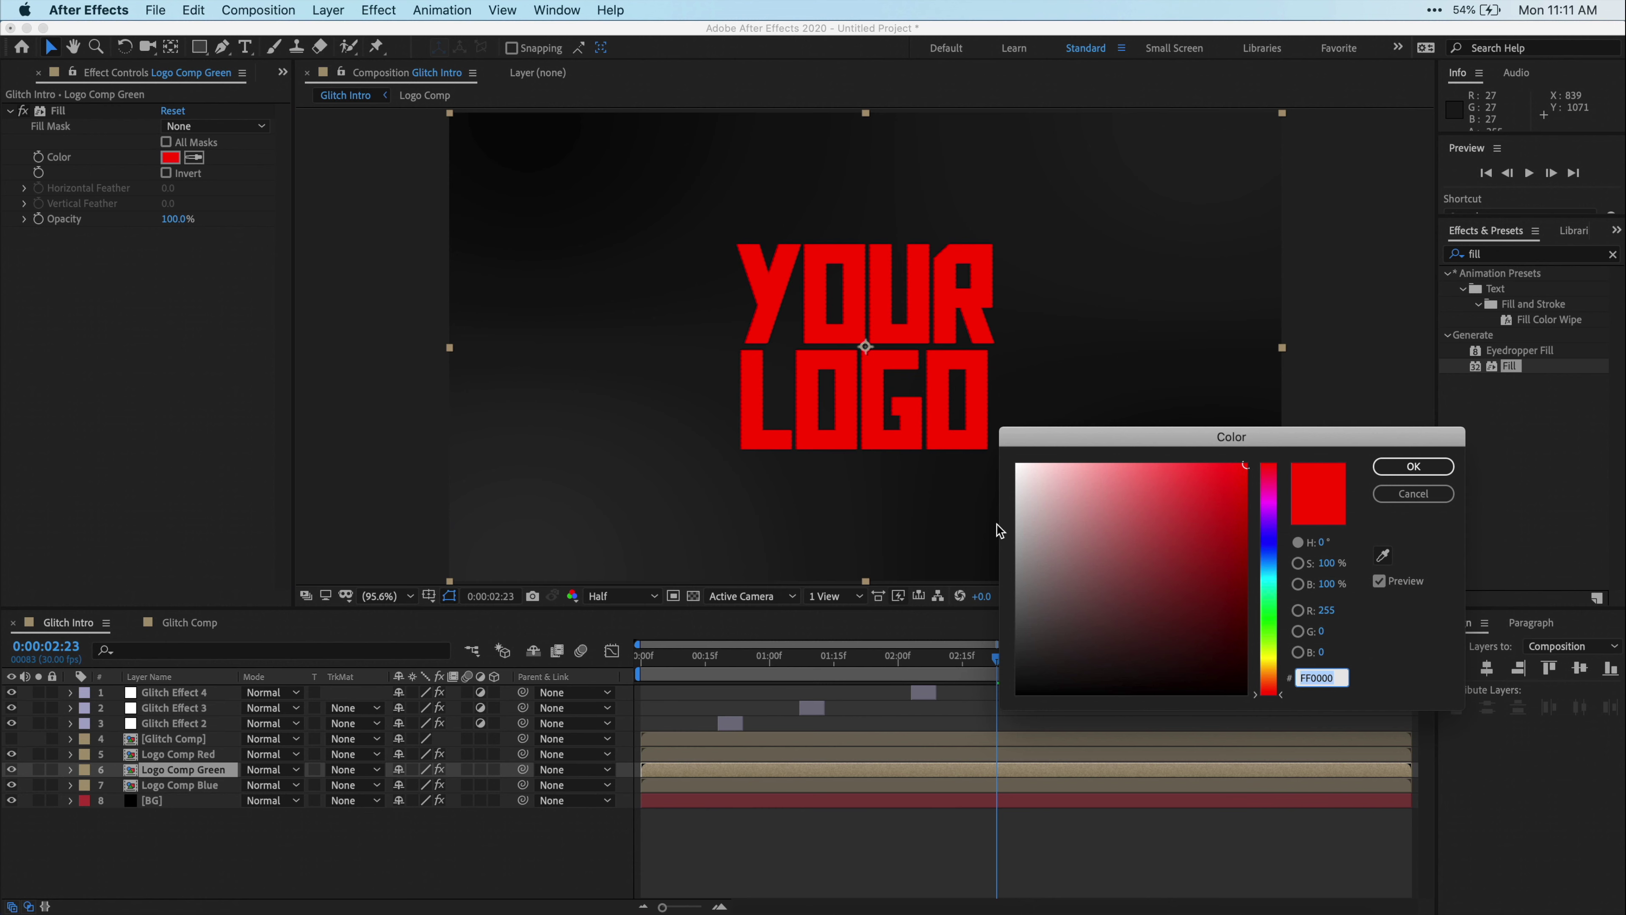
pyautogui.click(1272, 625)
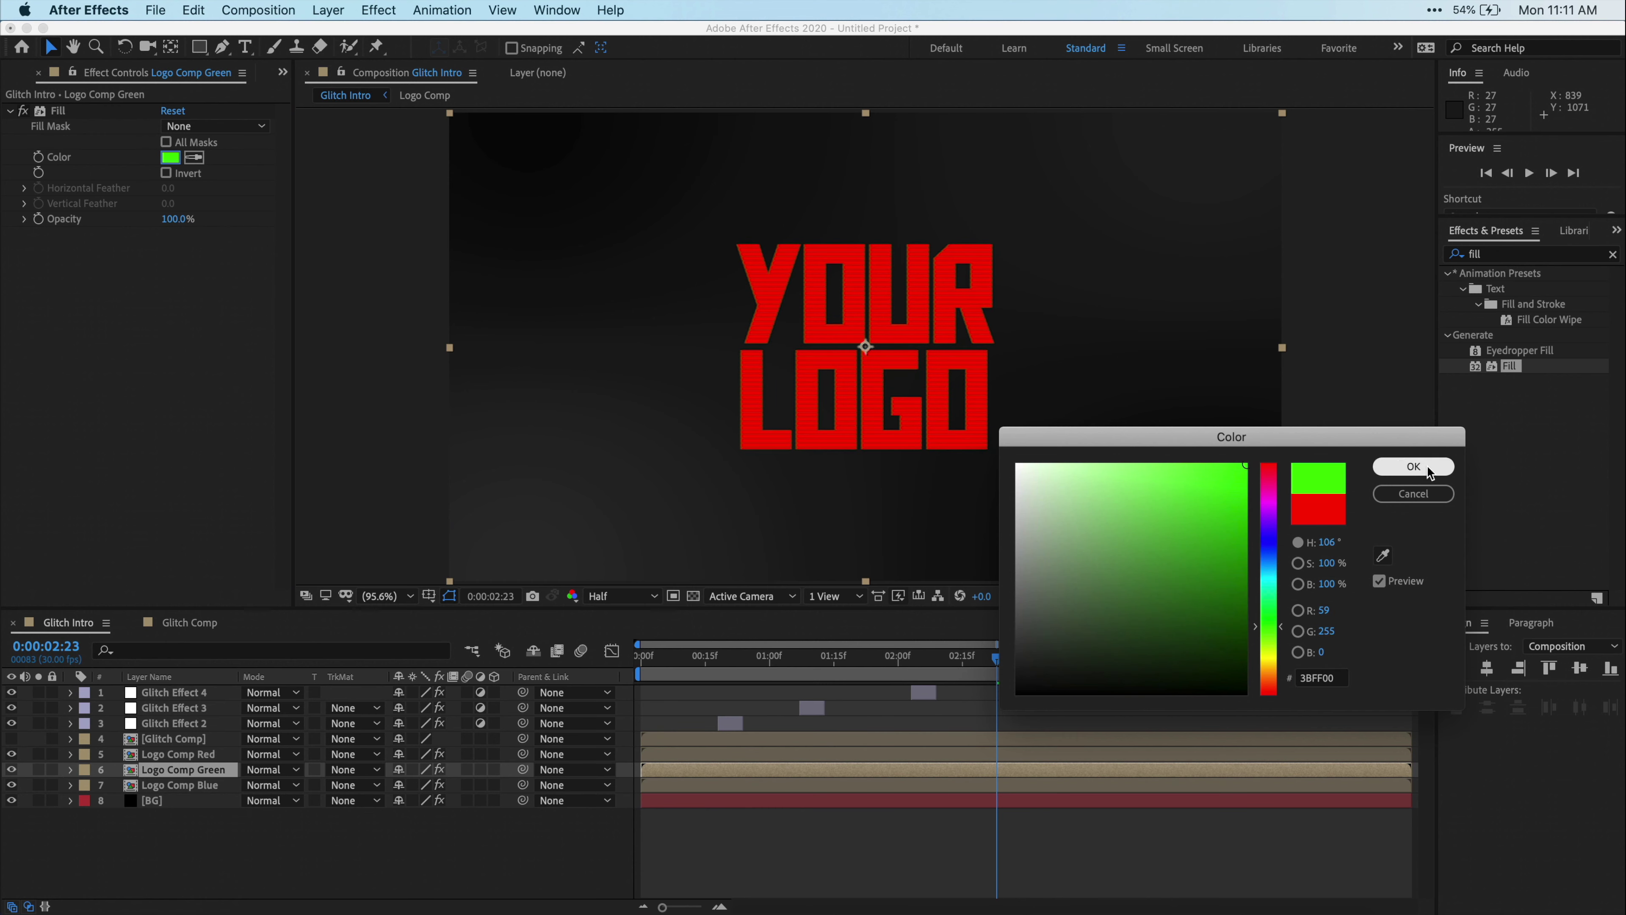
pyautogui.click(1413, 466)
pyautogui.click(204, 784)
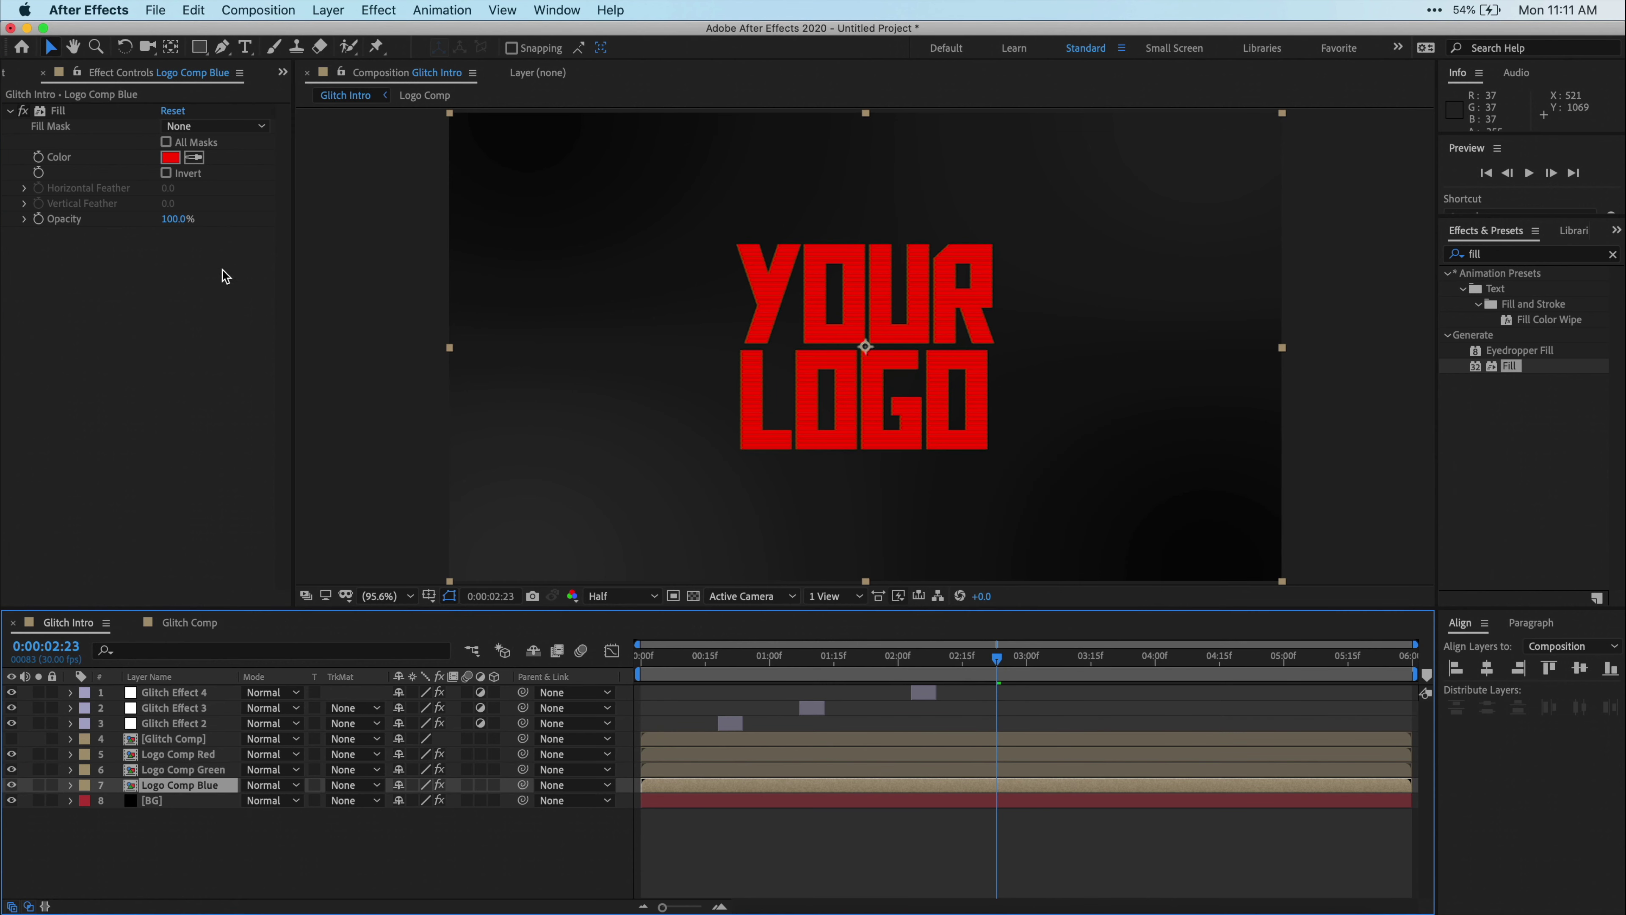
pyautogui.click(170, 158)
pyautogui.click(1274, 561)
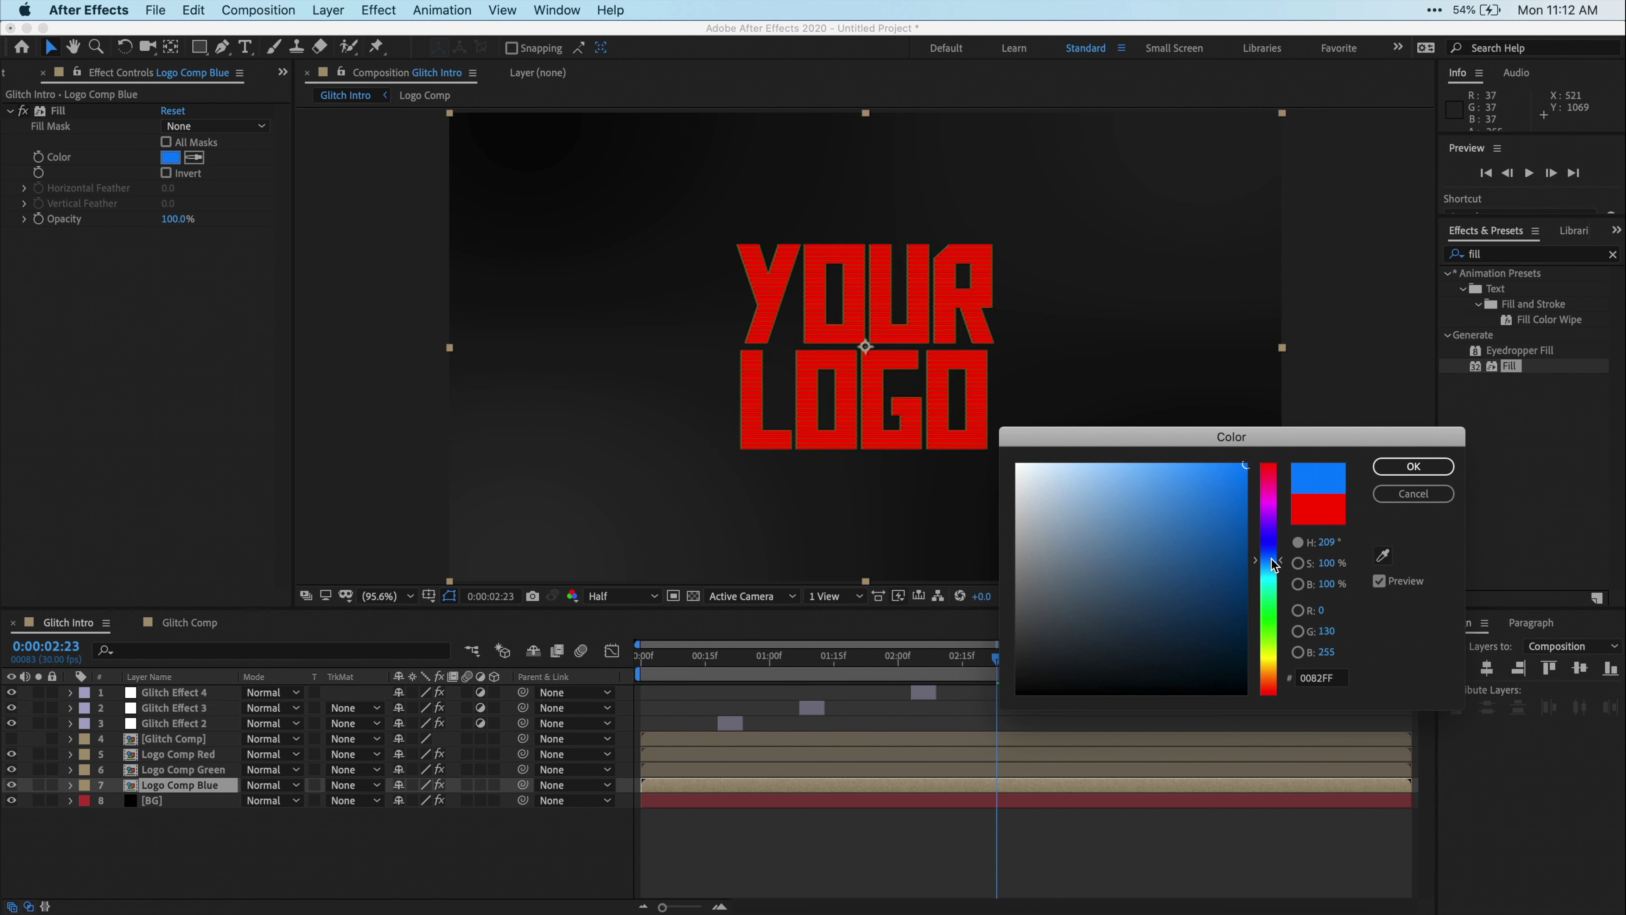
pyautogui.click(1412, 466)
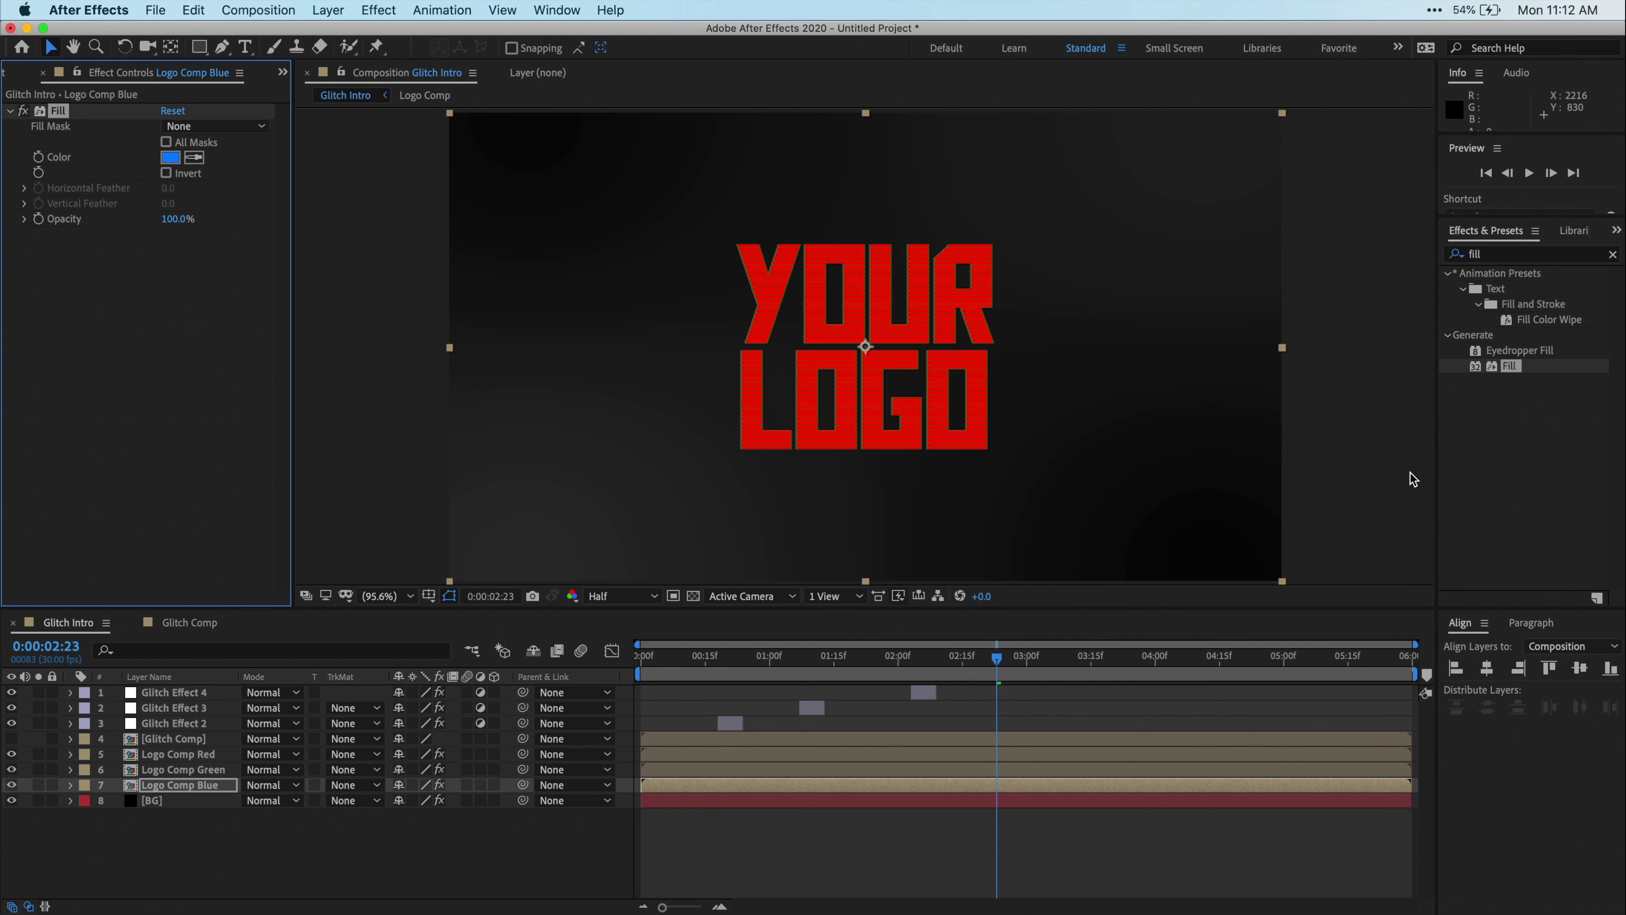
# Set the Logo Comp Red, Green and Blue layers' blending mode to Screen
pyautogui.keyDown('shift'); pyautogui.click(207, 757); pyautogui.keyUp('shift')
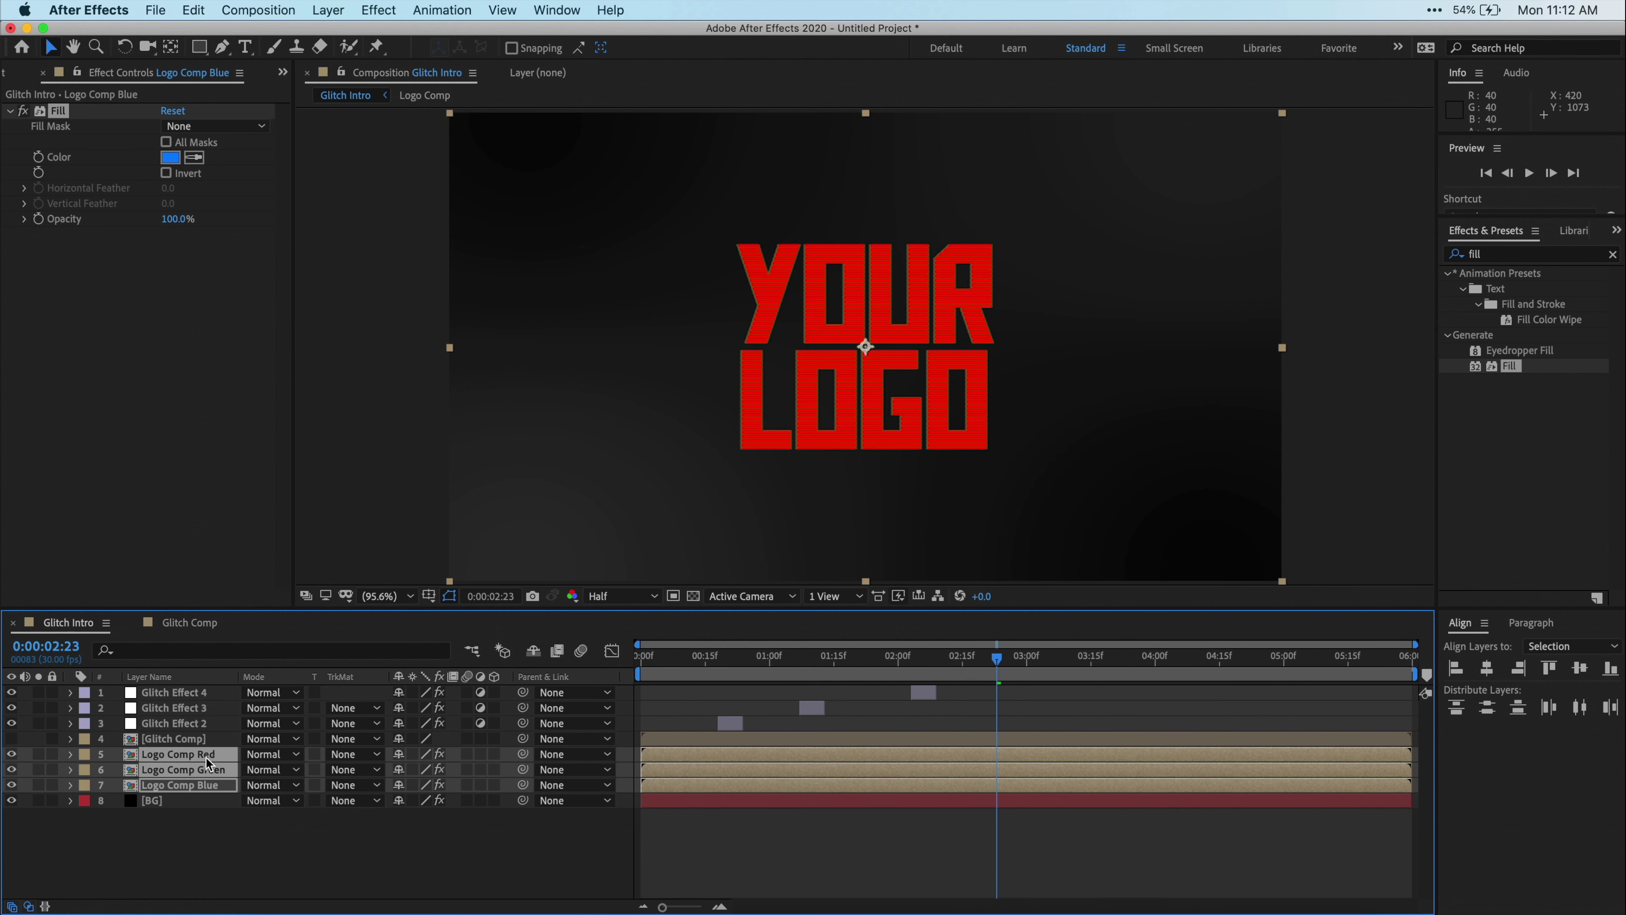
pyautogui.click(299, 755)
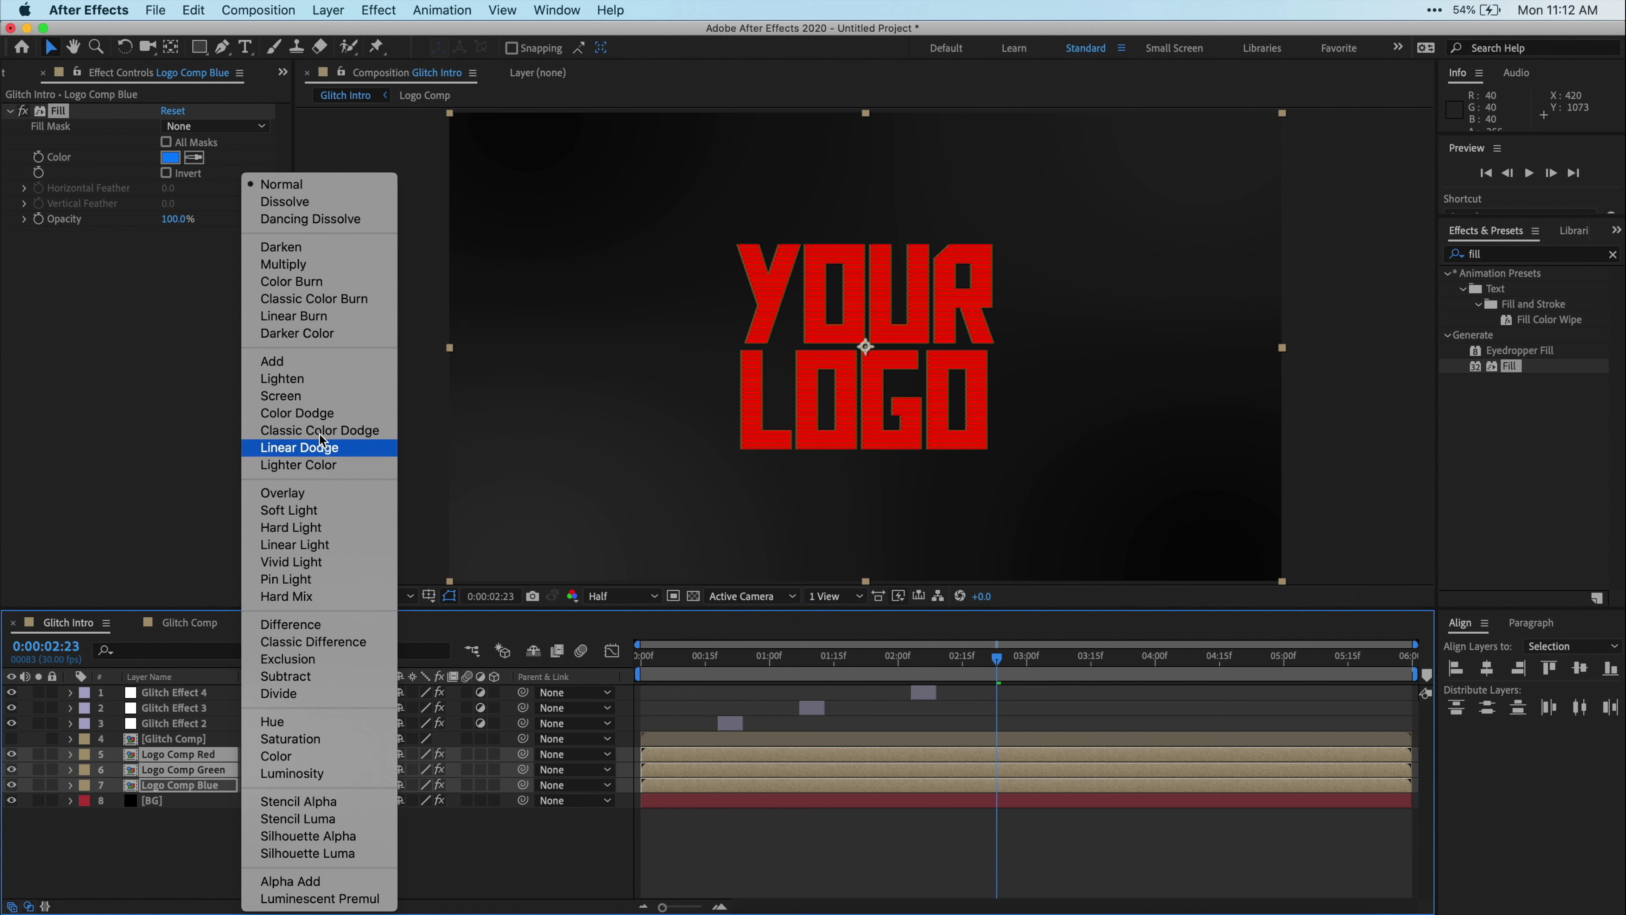
pyautogui.click(321, 402)
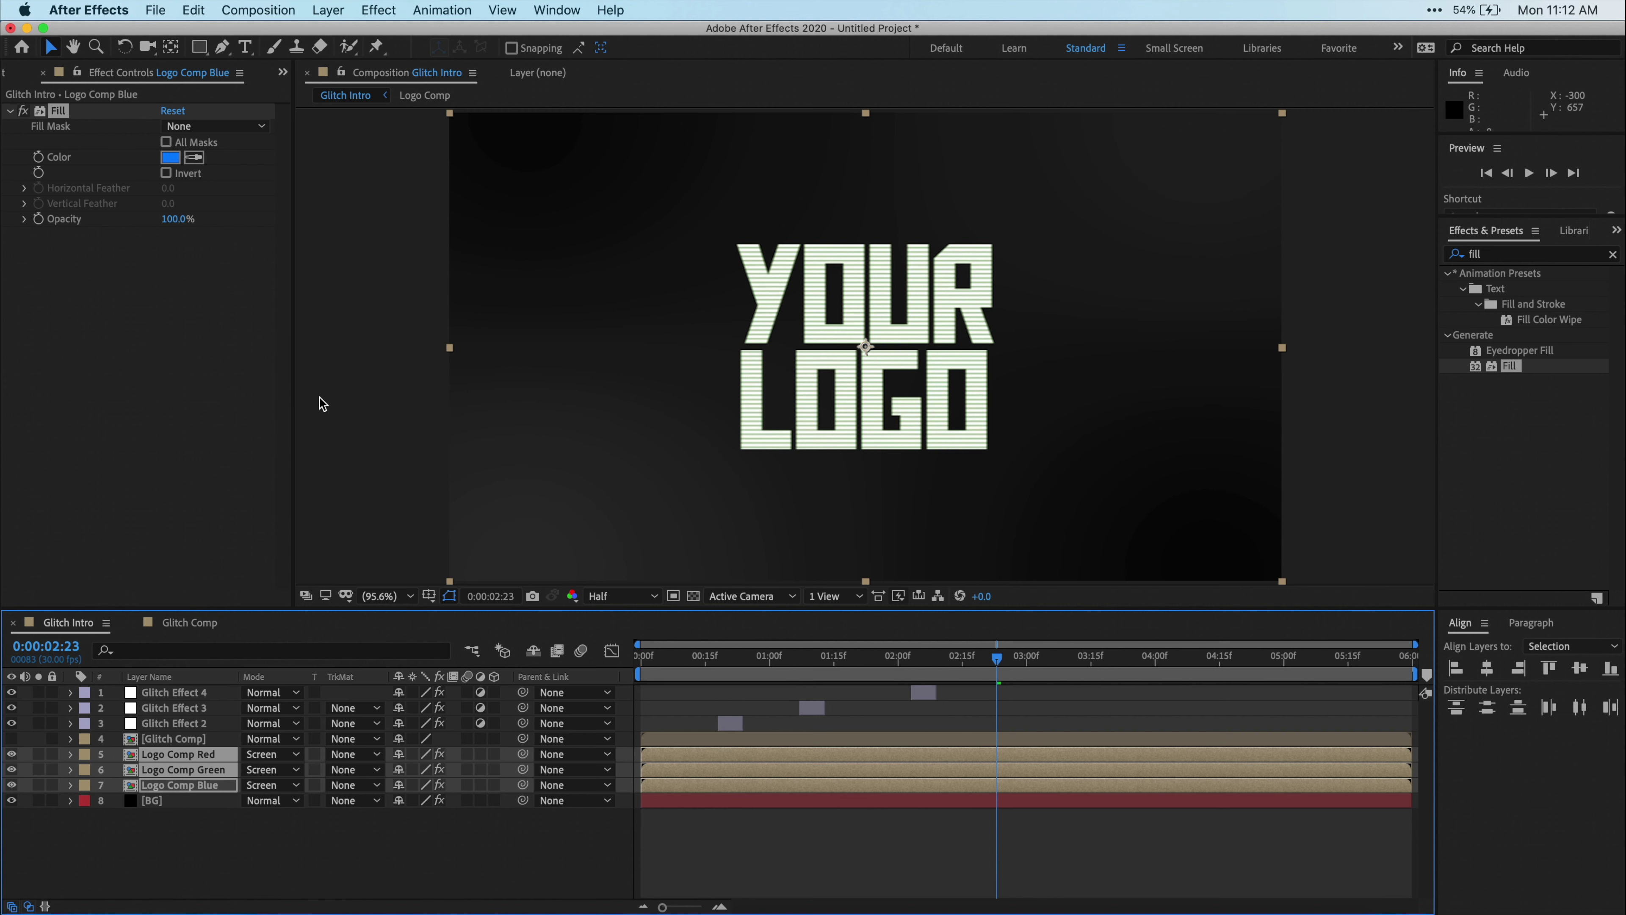
# Zoom into the timeline and reveal Logo Comp Red's Position property
pyautogui.click(826, 879)
pyautogui.press('=')
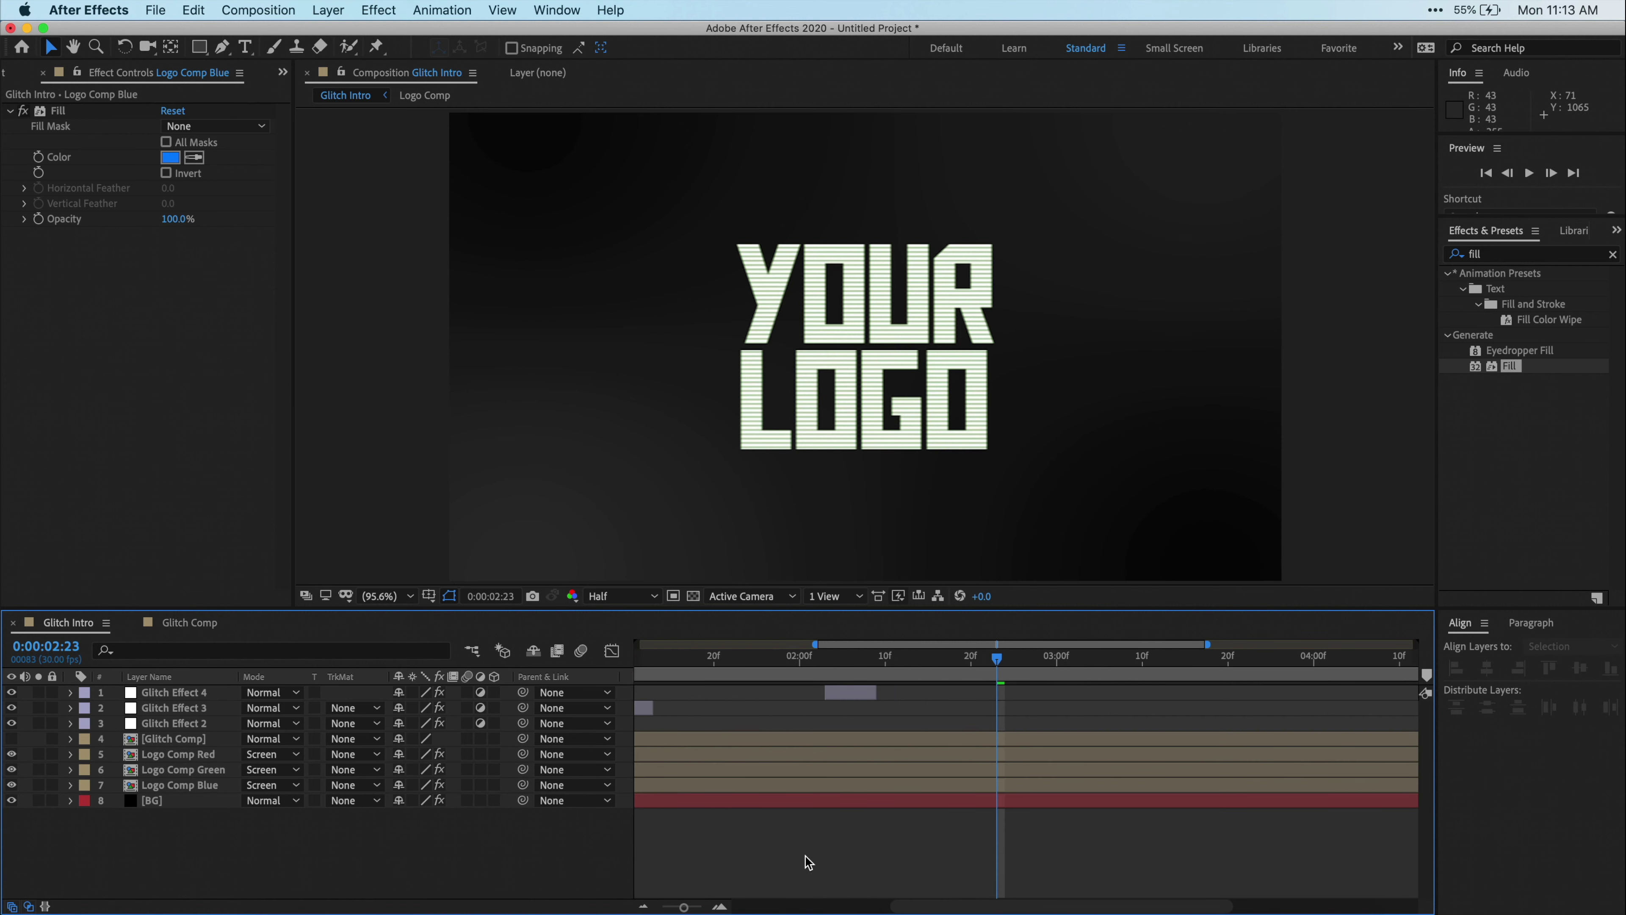
pyautogui.hscroll(-10, 806, 855)
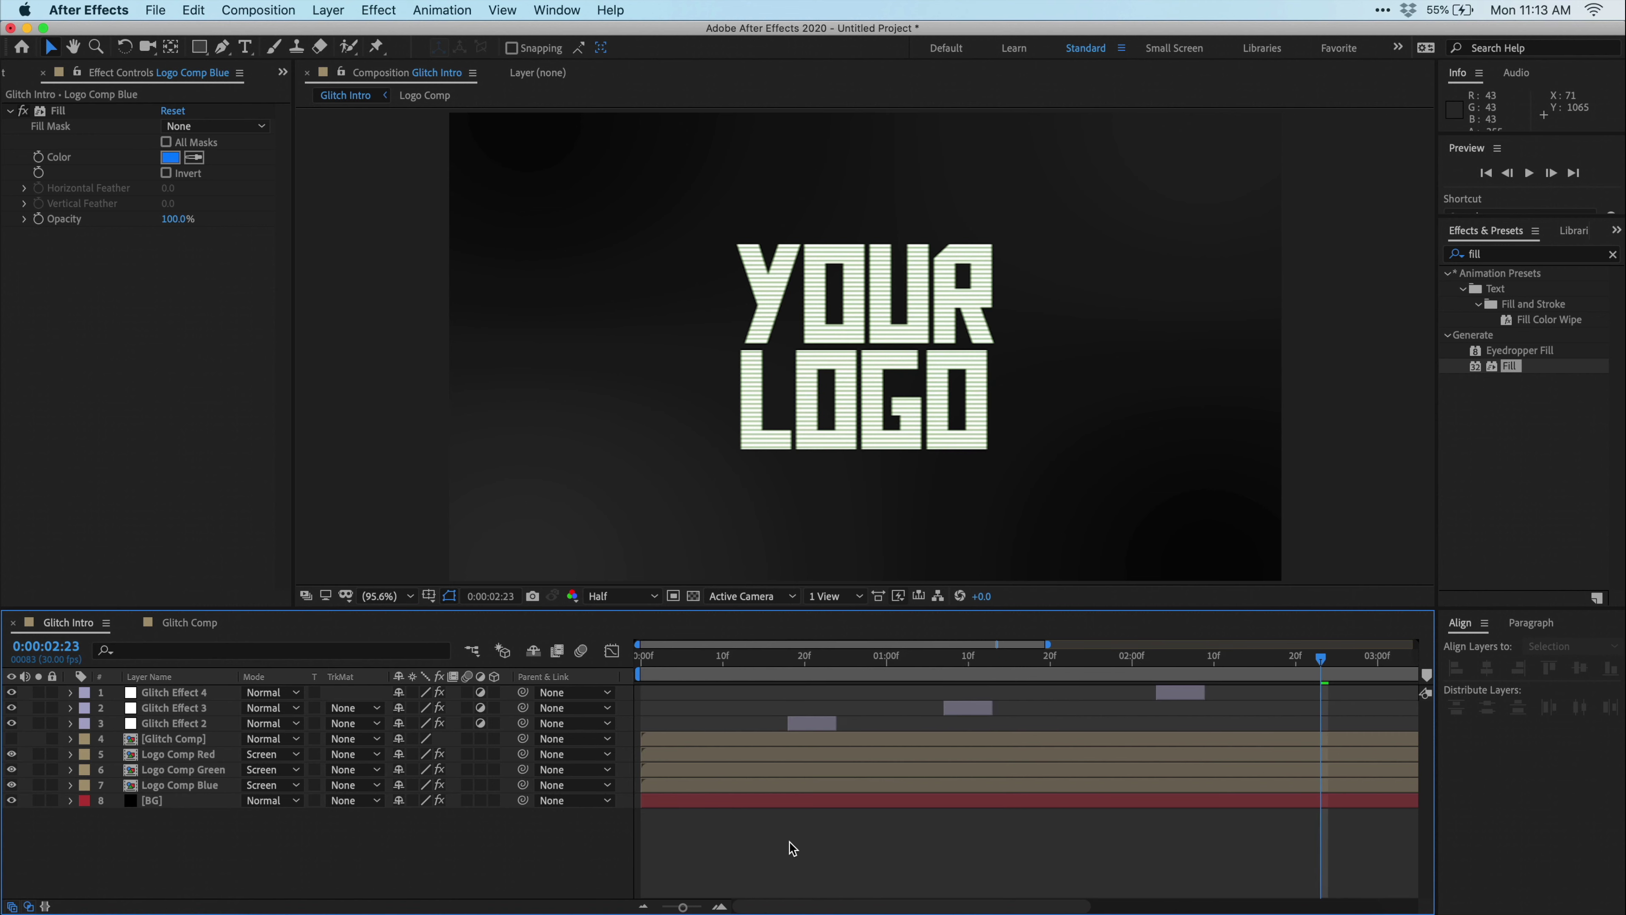
pyautogui.click(221, 754)
pyautogui.press('p')
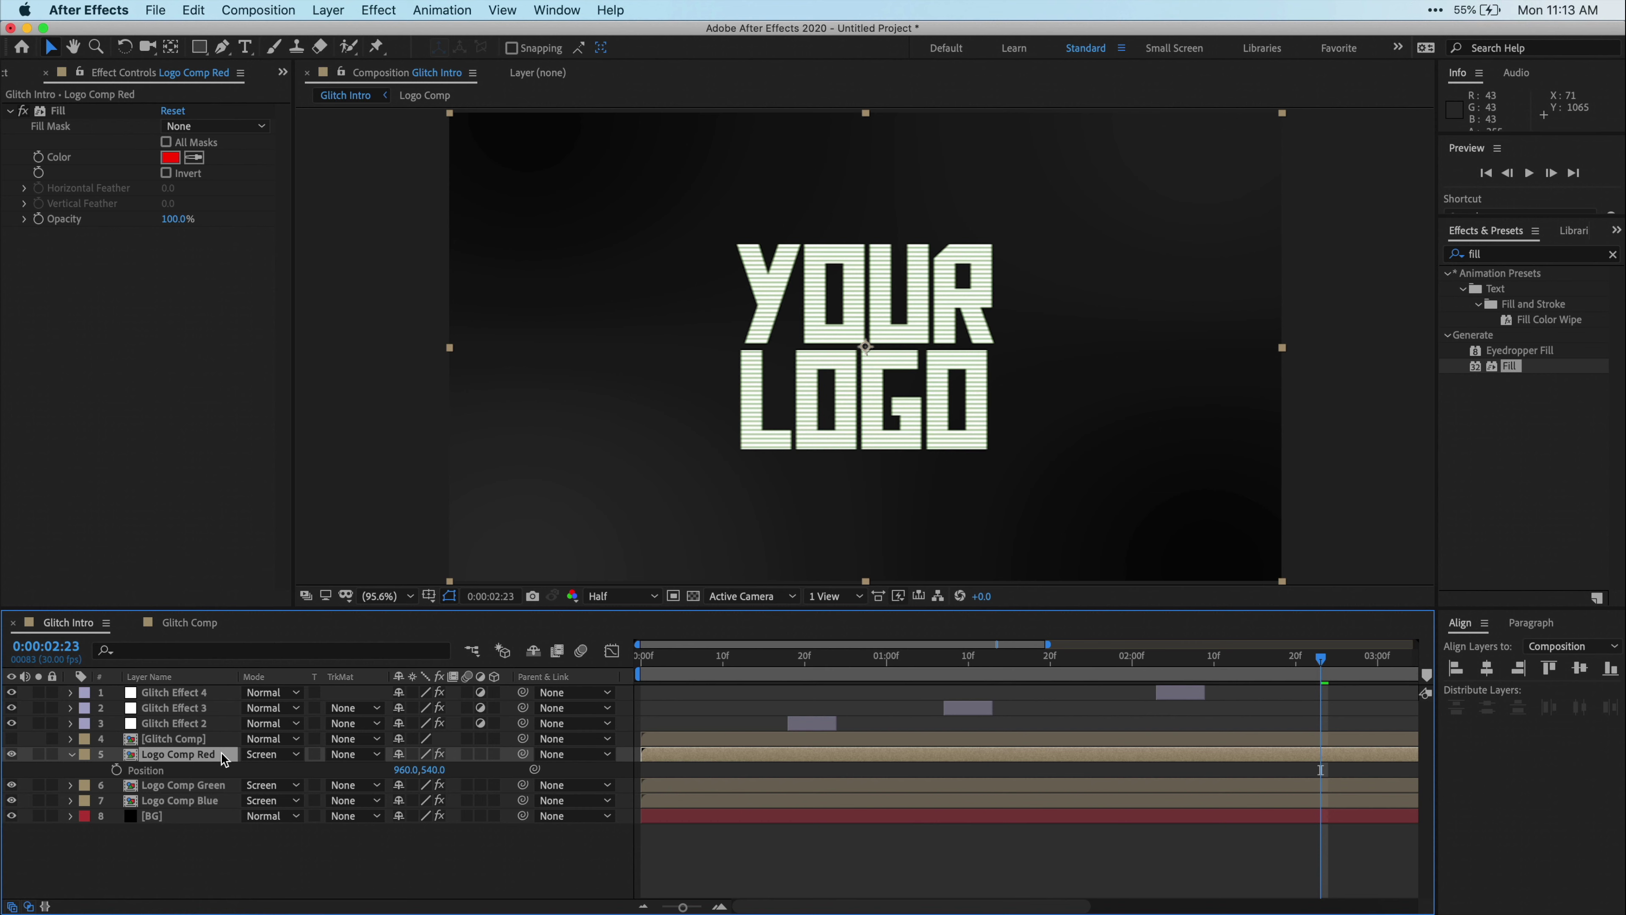
# Keyframe Position at 0:00:00:18 and 0:00:00:22, offsetting it to 994,567 at frame 21
pyautogui.moveTo(797, 660); pyautogui.dragTo(790, 665)
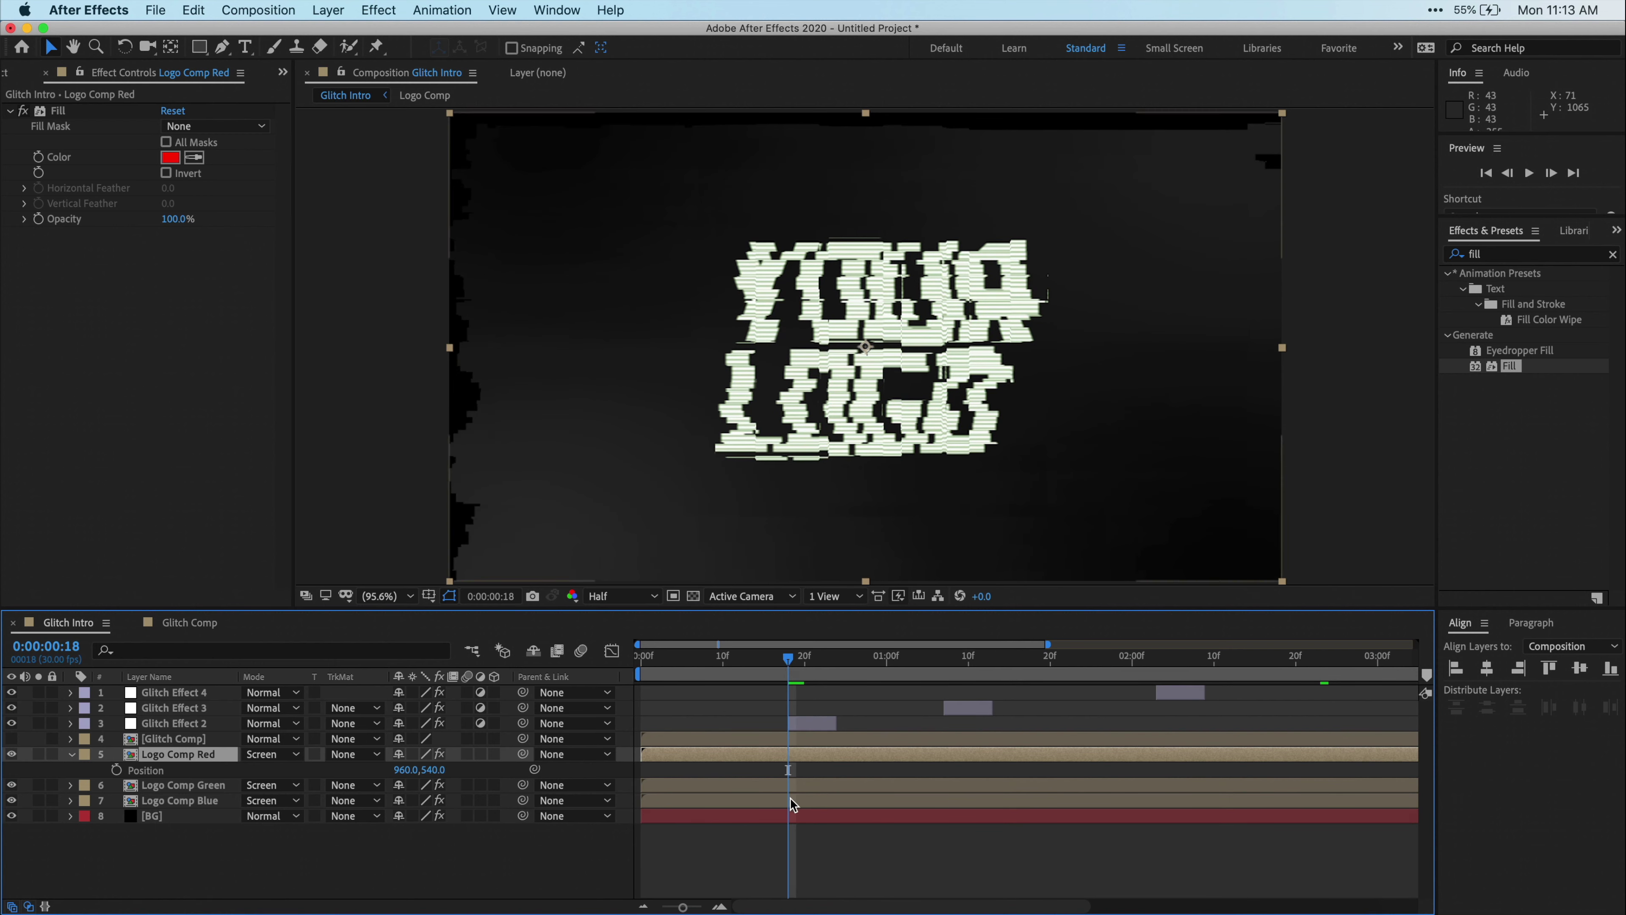
pyautogui.click(116, 769)
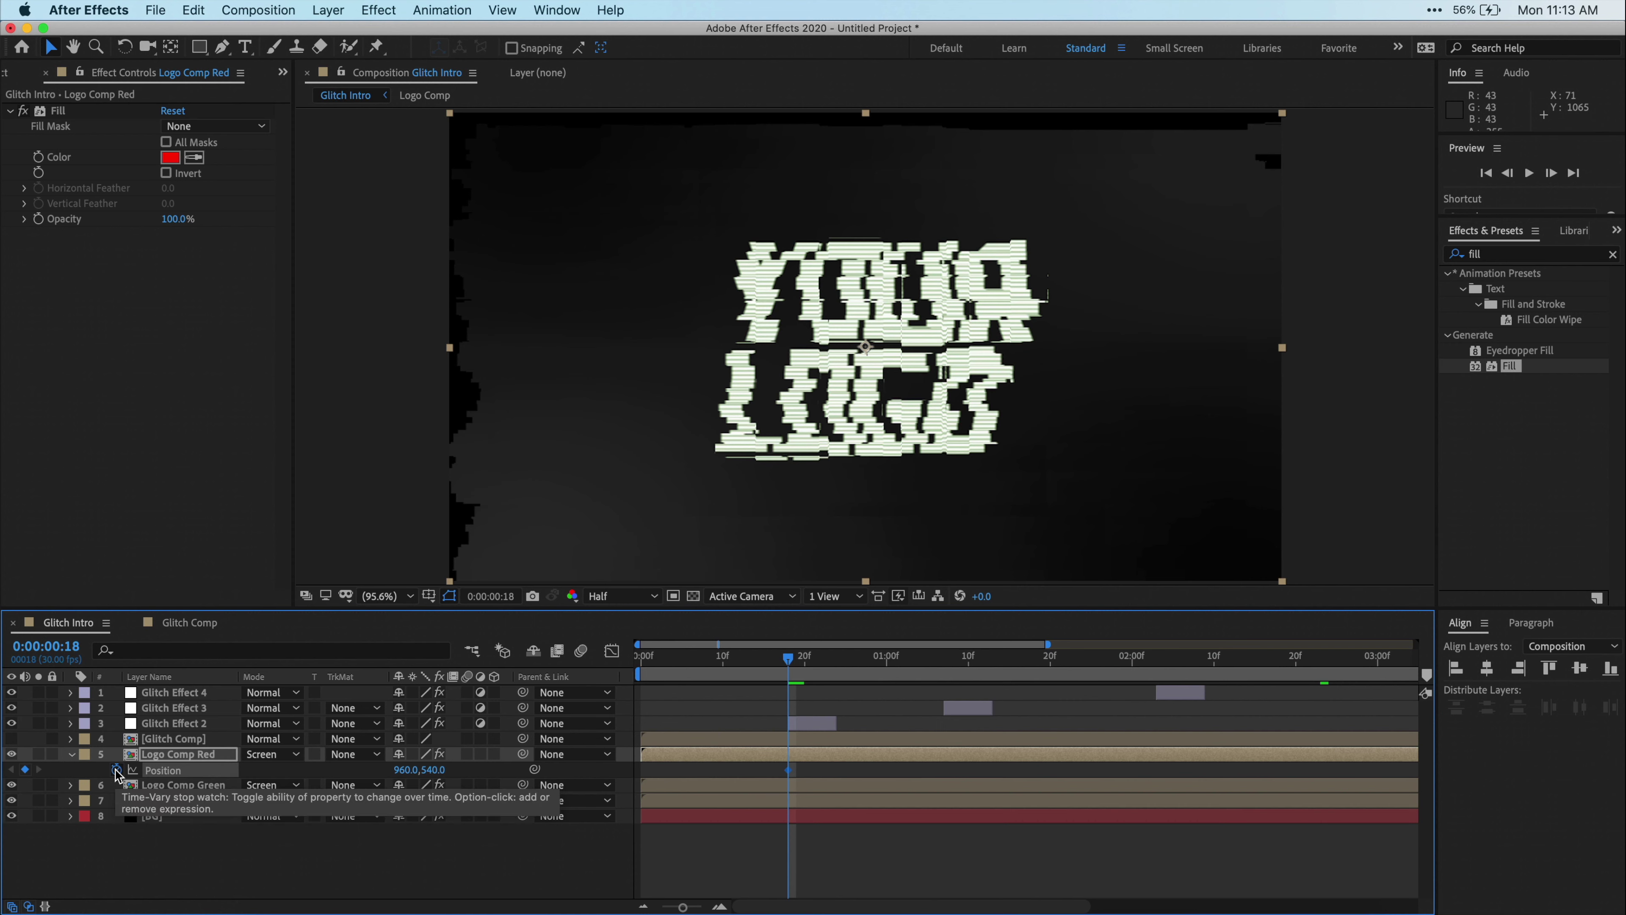
pyautogui.moveTo(790, 657); pyautogui.dragTo(835, 662)
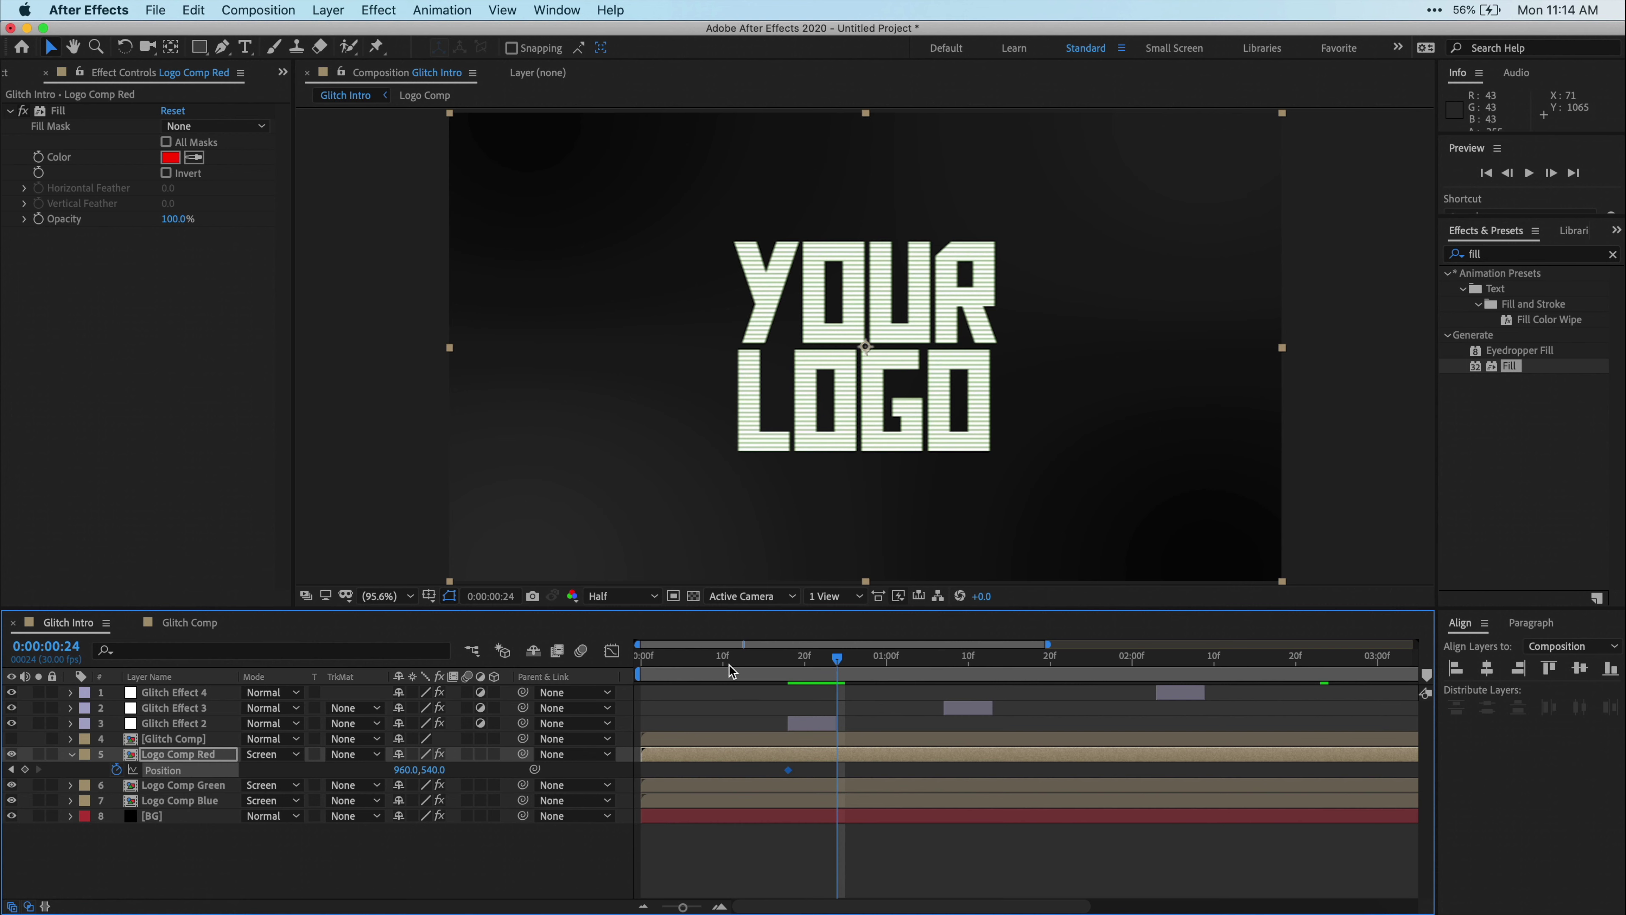
pyautogui.click(24, 769)
pyautogui.click(814, 658)
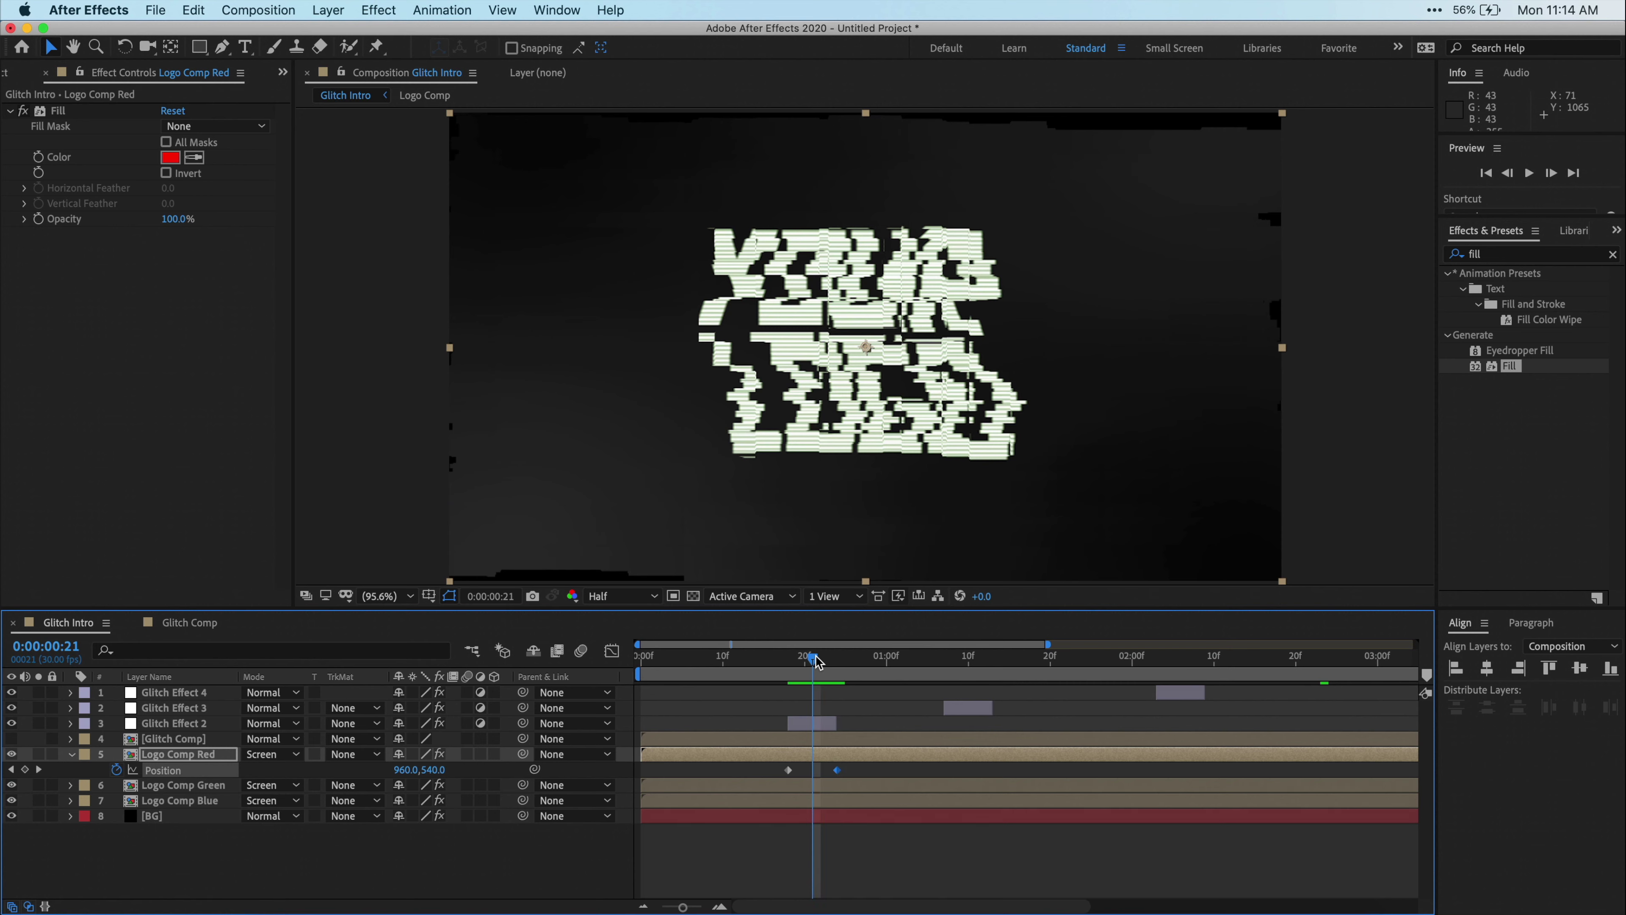
pyautogui.moveTo(438, 771)
pyautogui.mouseDown()
pyautogui.moveTo(459, 771)
pyautogui.moveTo(434, 771)
pyautogui.mouseUp()
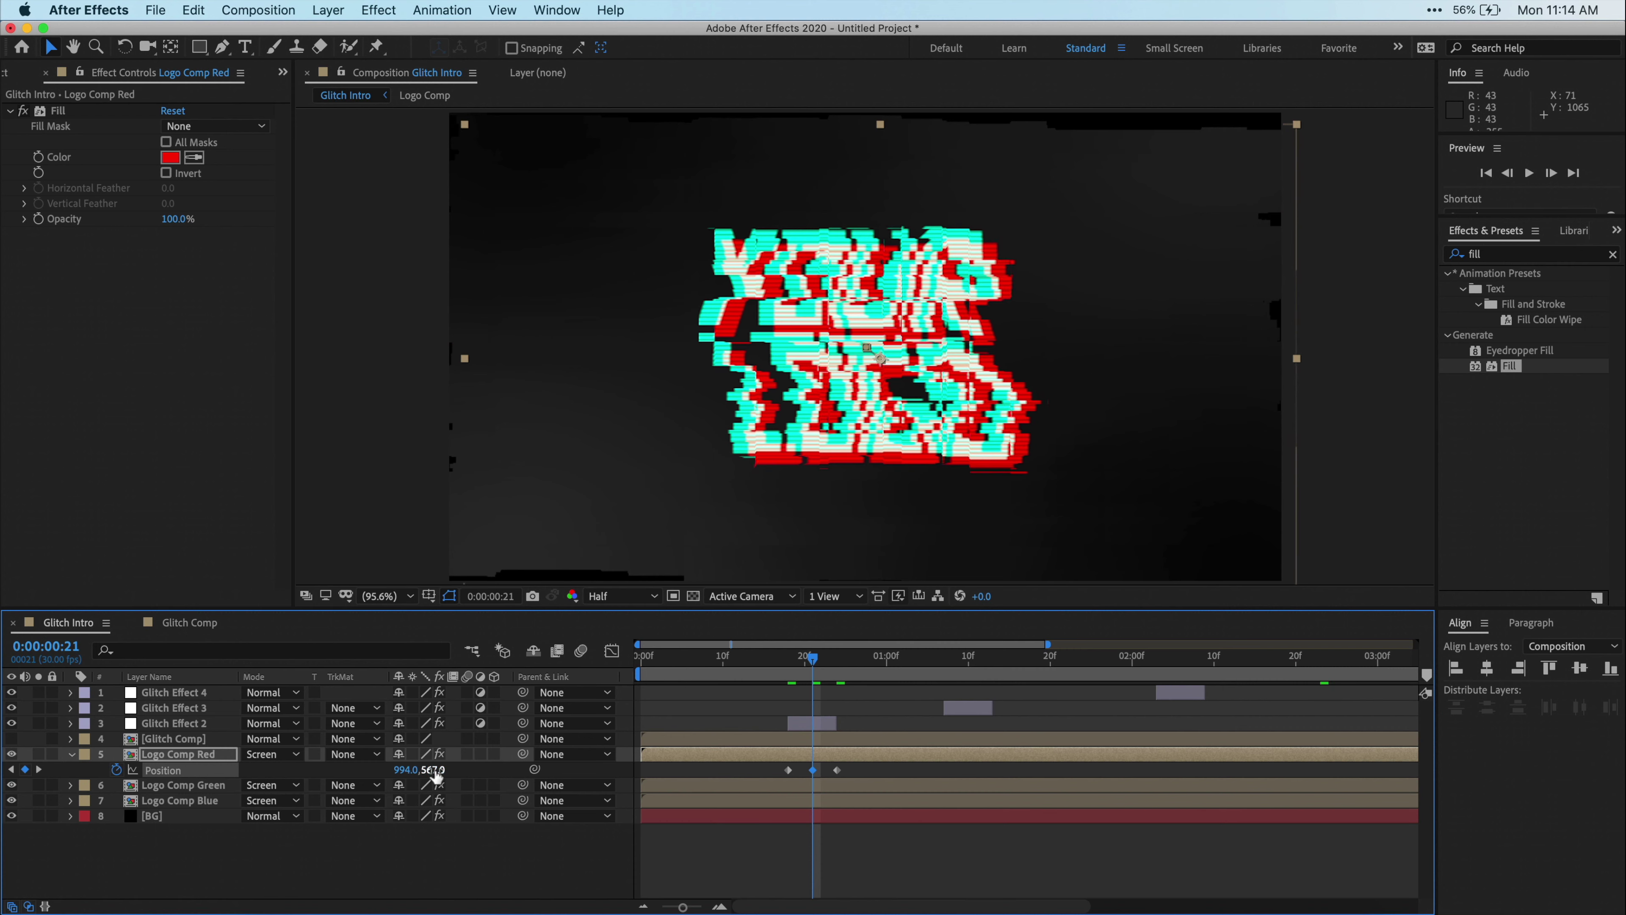
# Copy the red layer's three Position glitch keyframes to the second and third bursts (1:07 and 2:03)
pyautogui.click(729, 660)
pyautogui.press('space')
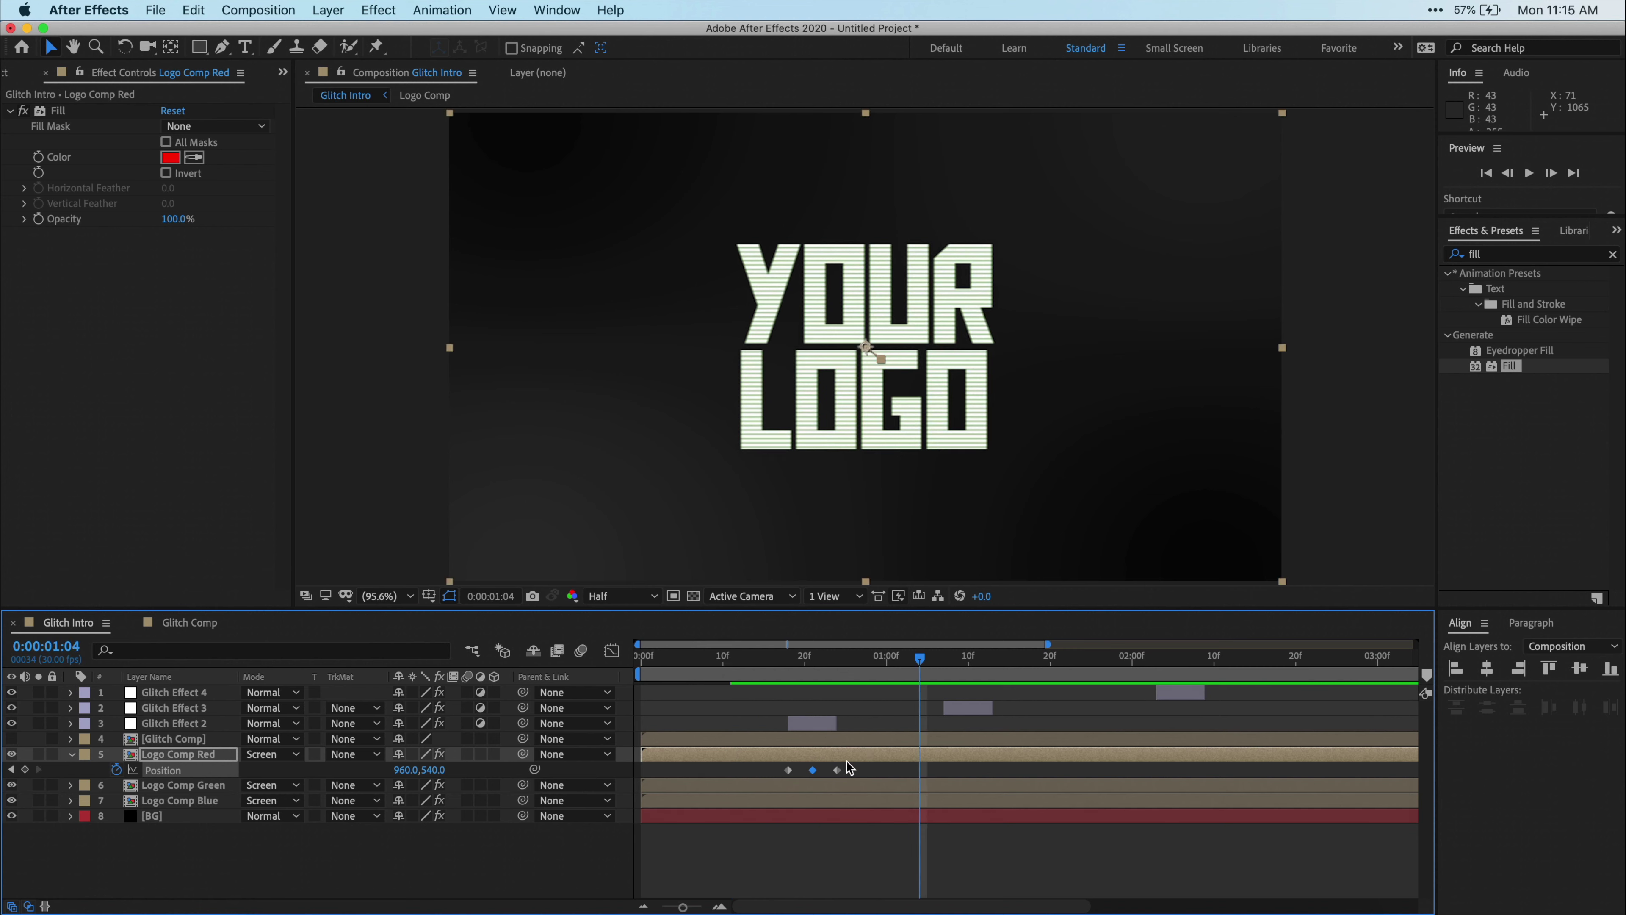
pyautogui.moveTo(848, 763); pyautogui.dragTo(773, 776)
pyautogui.click(945, 657)
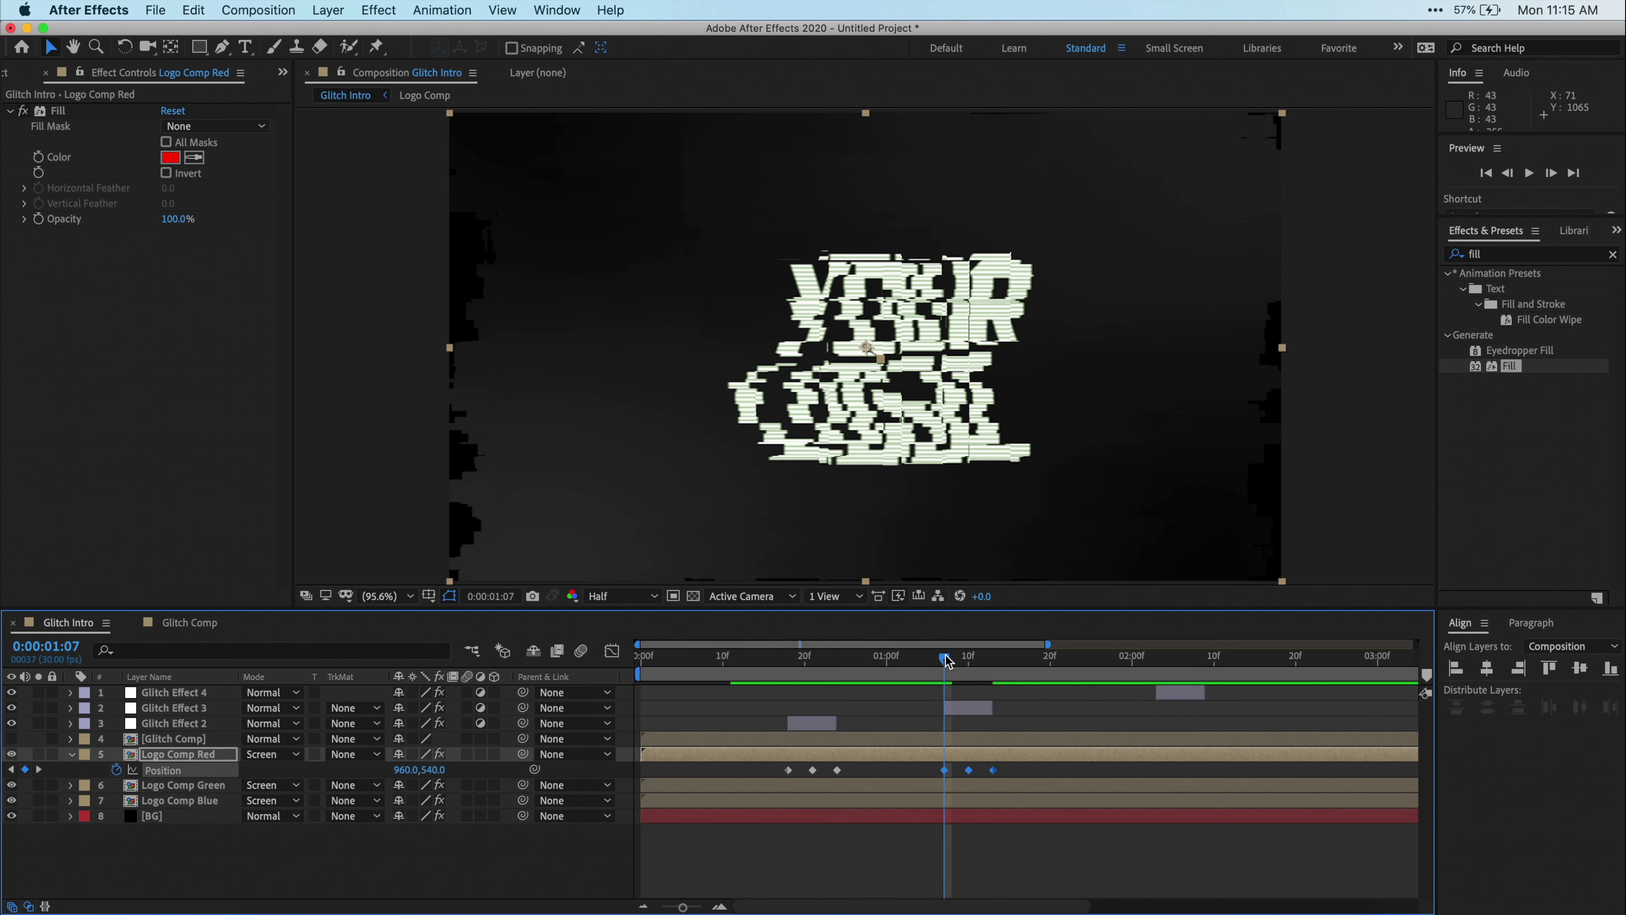
pyautogui.moveTo(948, 660); pyautogui.dragTo(1156, 657)
pyautogui.press('super+v')
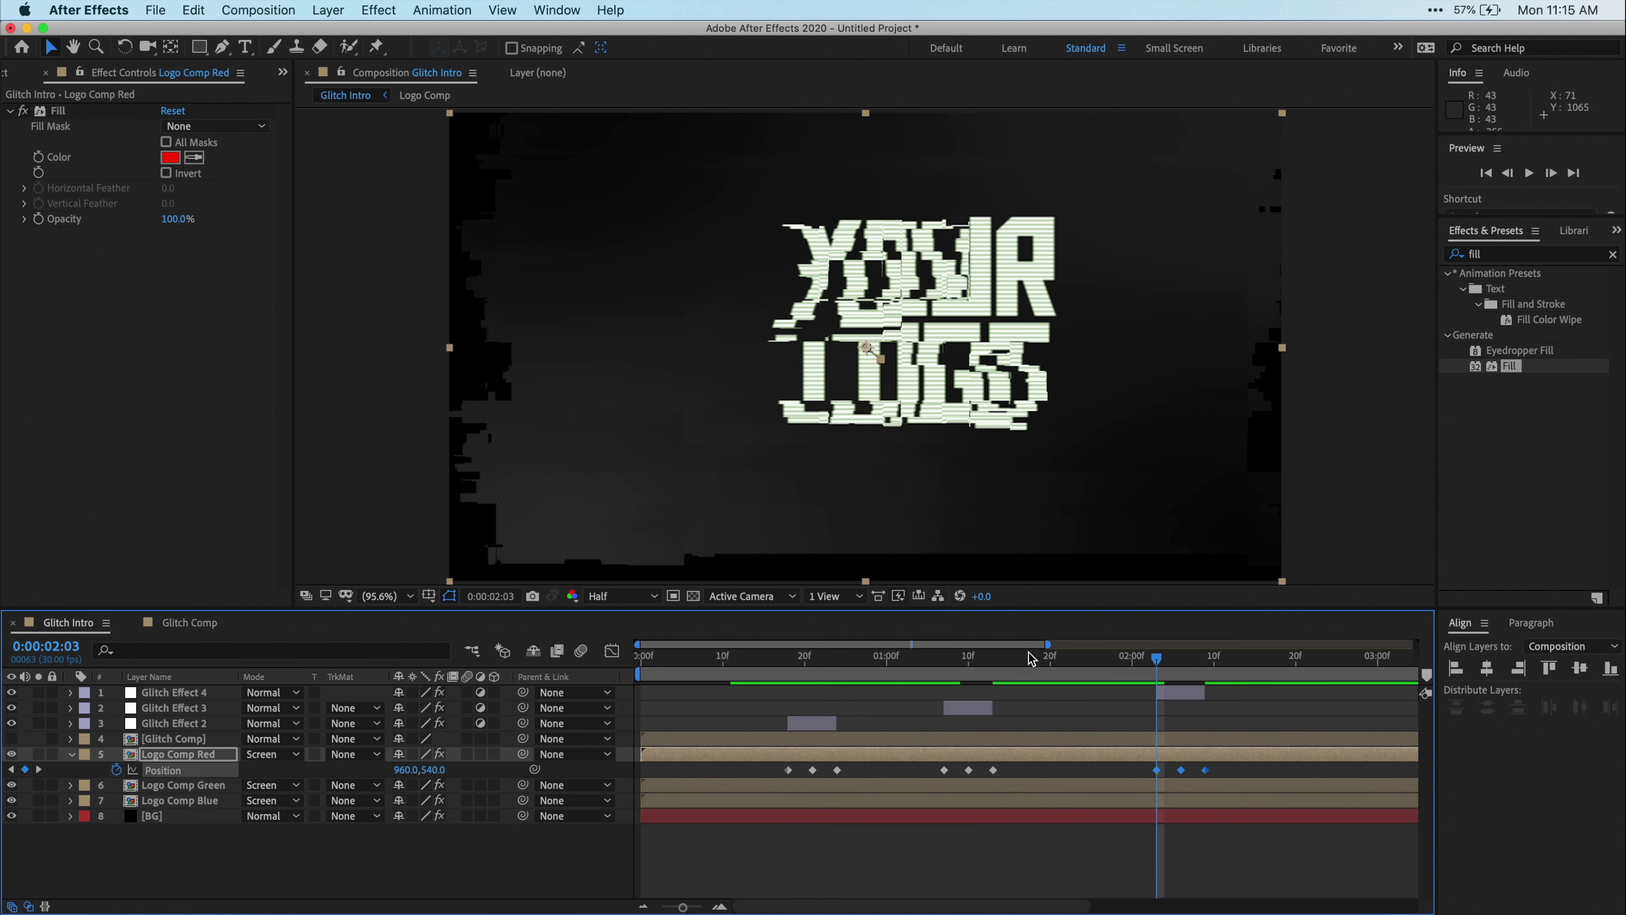
# Preview the composition from the start and check Glitch Effect 2's timing
pyautogui.click(641, 654)
pyautogui.press('space')
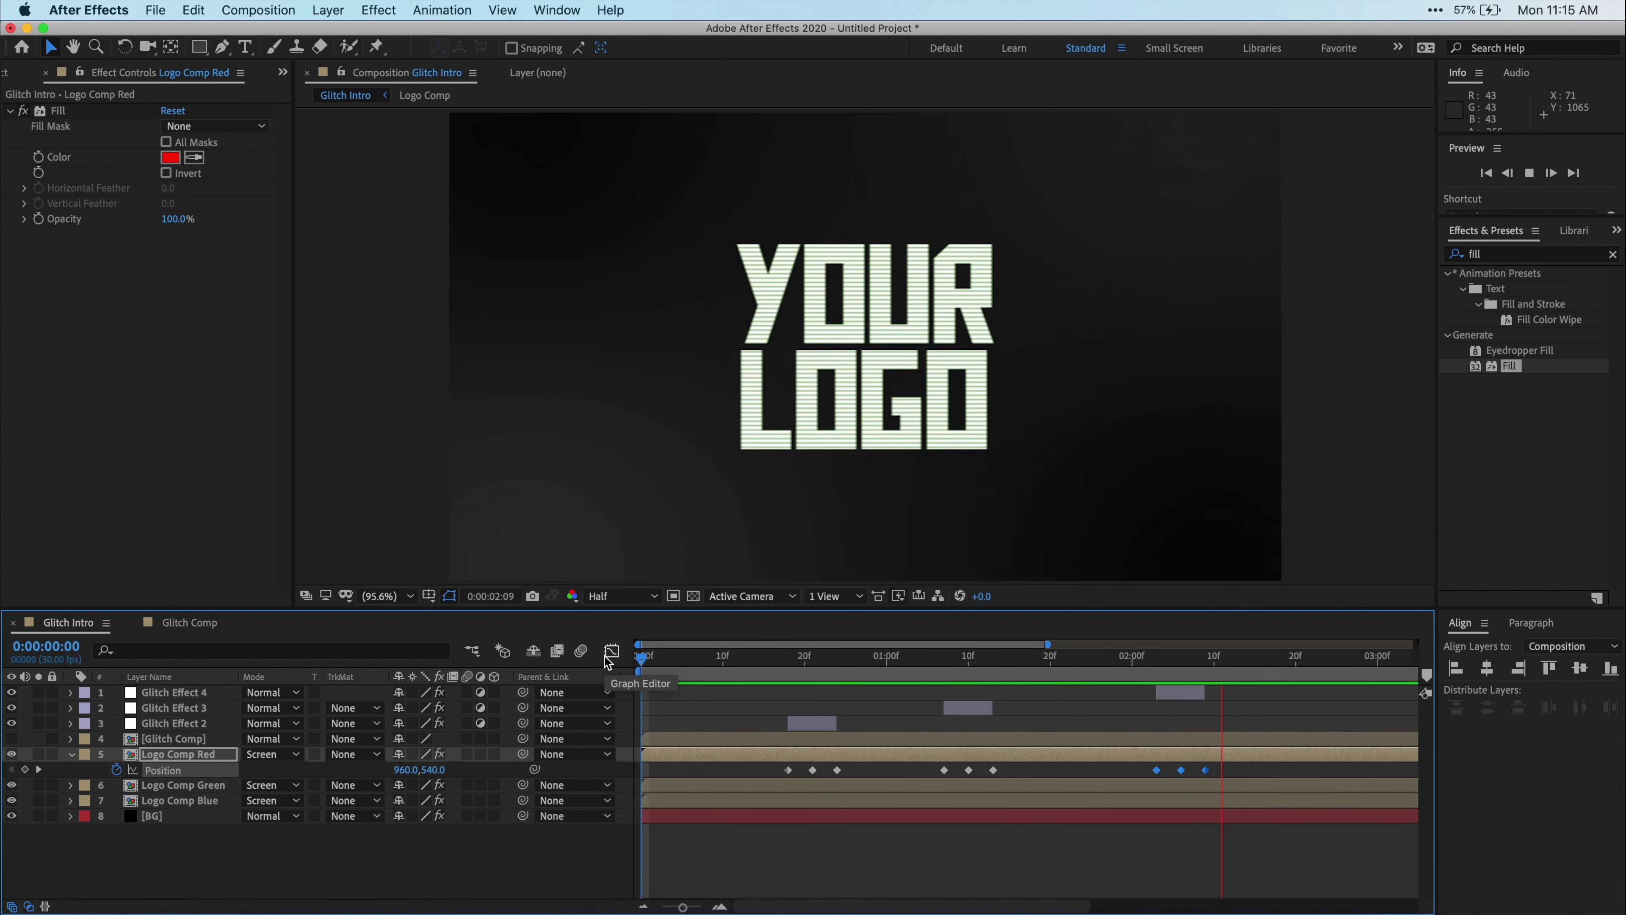
pyautogui.press('space')
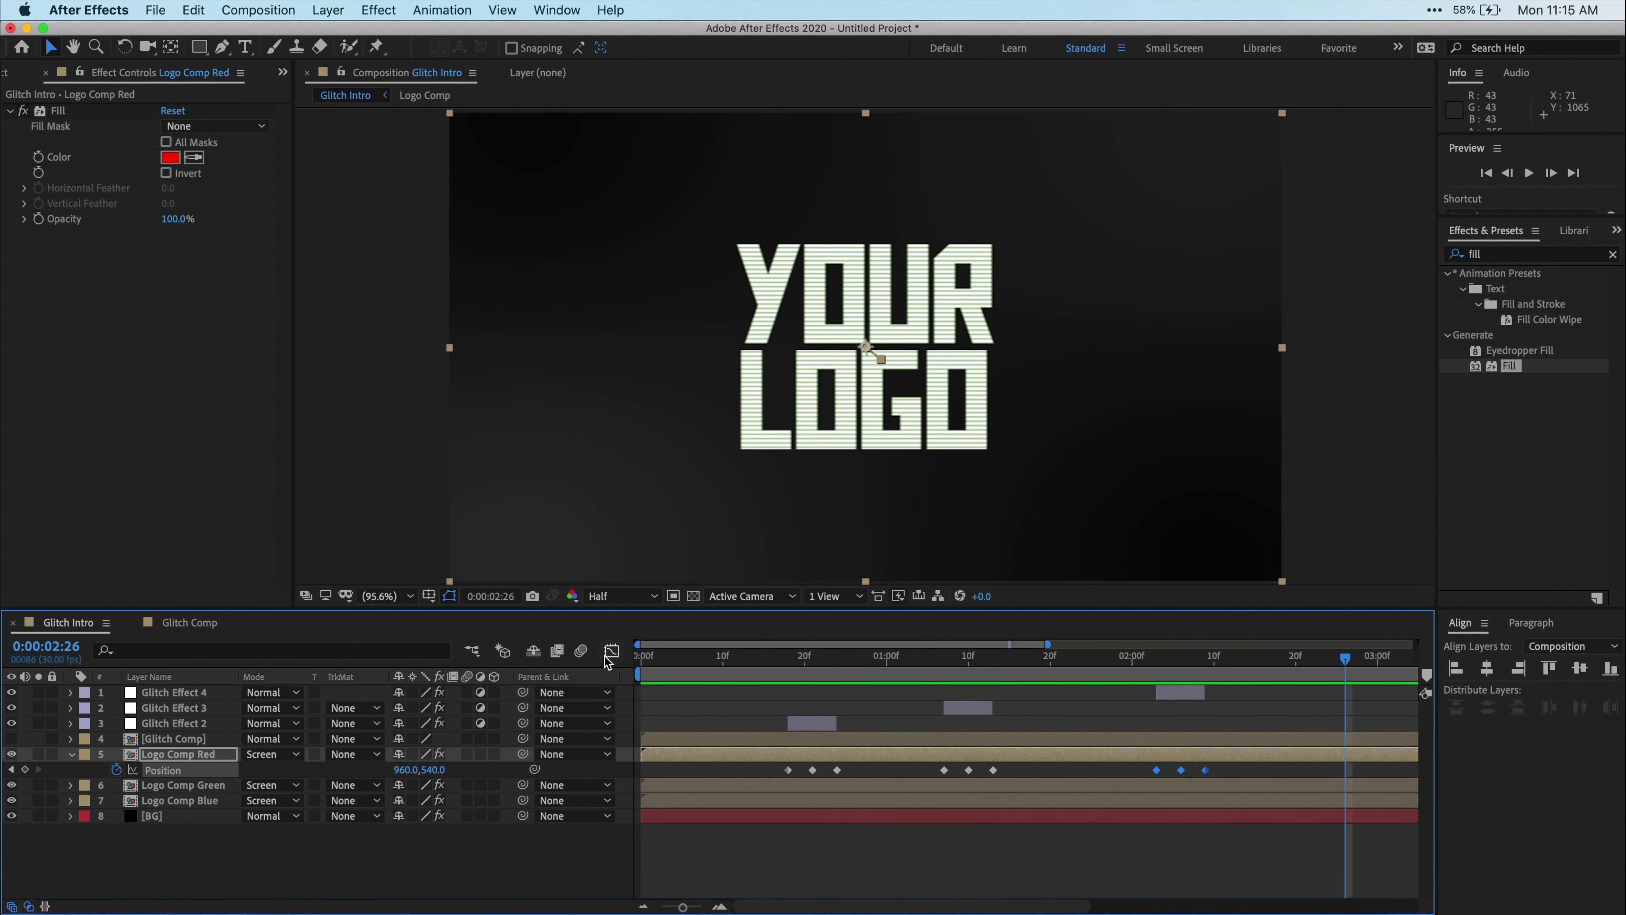
pyautogui.click(831, 724)
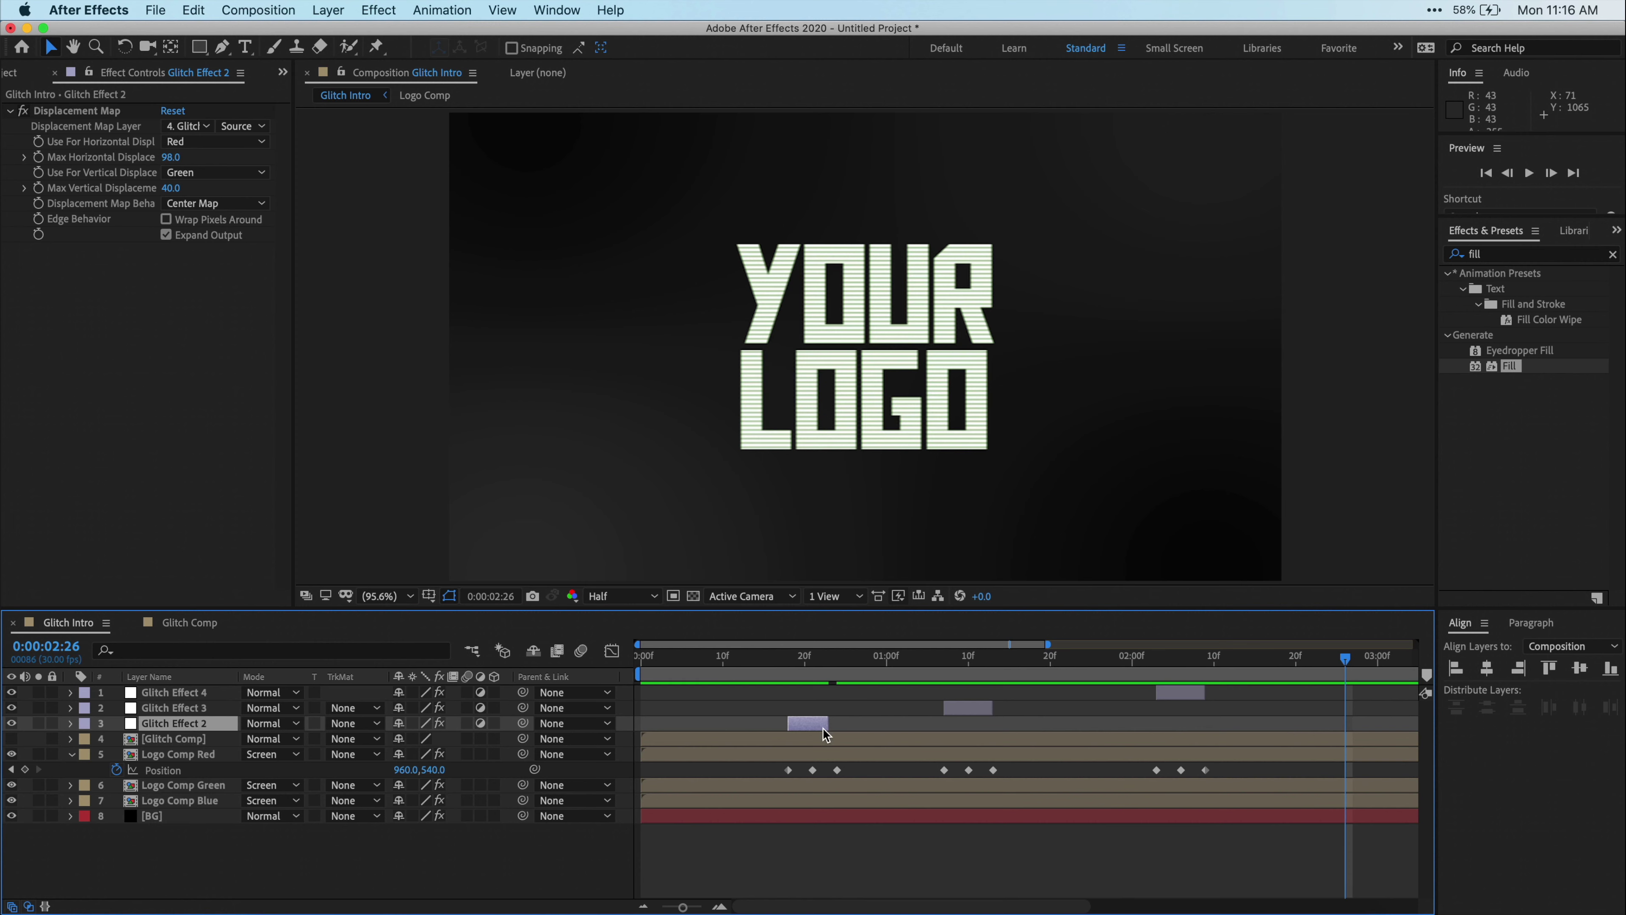
# Nudge the red layer's Position keyframes at each burst slightly earlier to tighten the timing
pyautogui.moveTo(992, 707); pyautogui.dragTo(976, 707)
pyautogui.moveTo(1204, 692); pyautogui.dragTo(1197, 692)
pyautogui.click(813, 769)
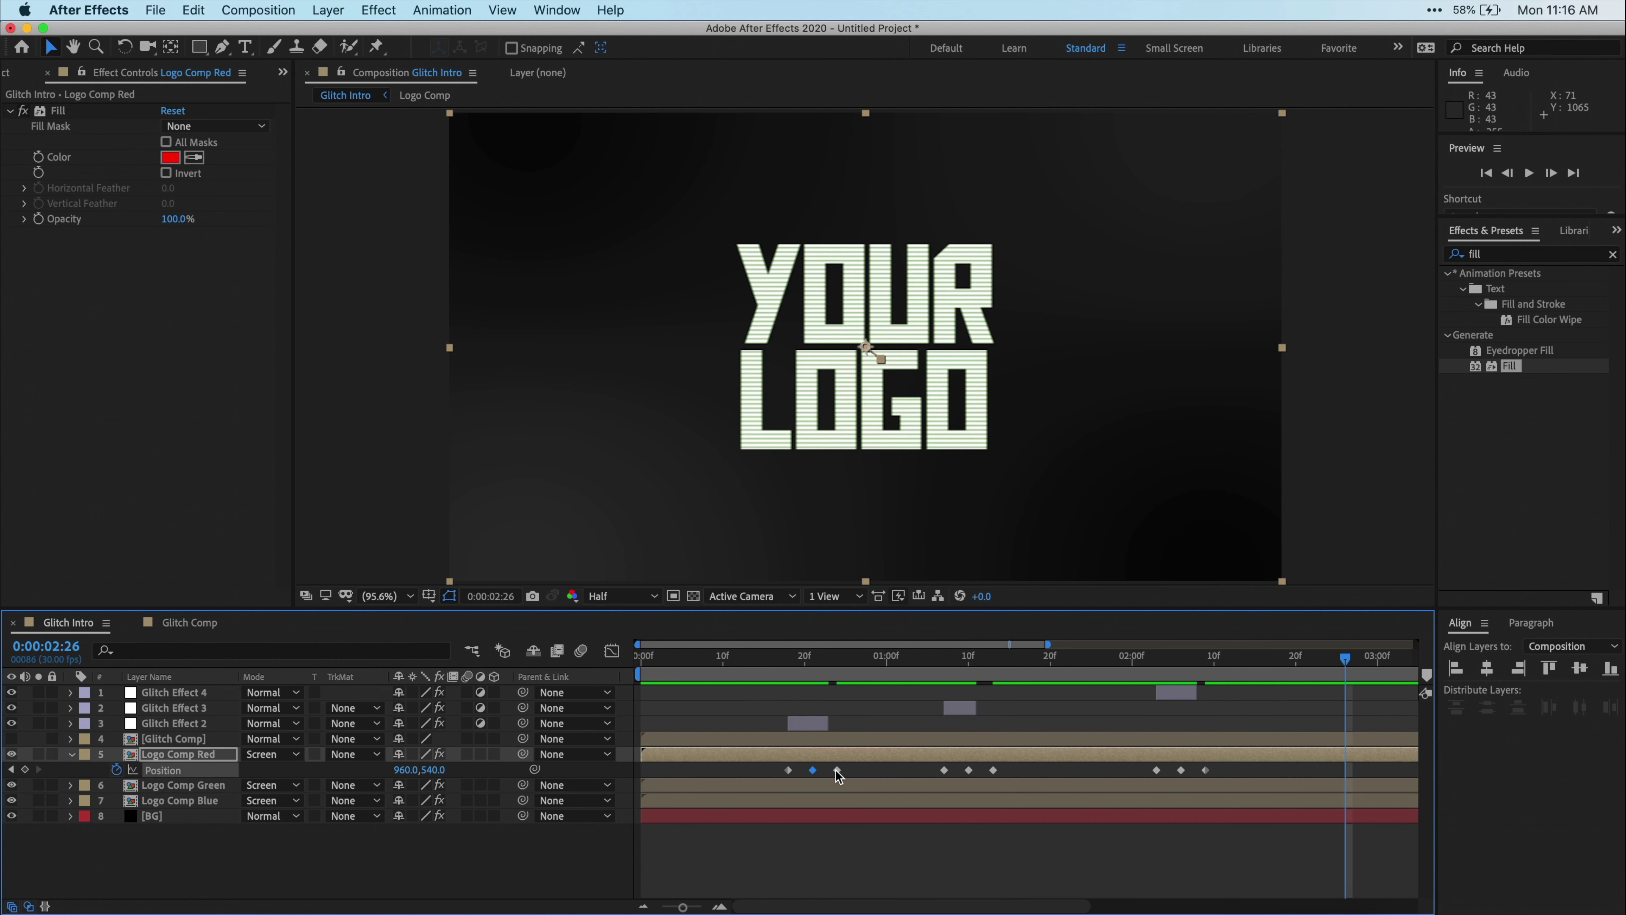
pyautogui.moveTo(836, 770); pyautogui.dragTo(829, 769)
pyautogui.moveTo(968, 769); pyautogui.dragTo(959, 770)
pyautogui.moveTo(993, 770); pyautogui.dragTo(976, 769)
pyautogui.moveTo(1181, 770); pyautogui.dragTo(1173, 770)
pyautogui.moveTo(1205, 769); pyautogui.dragTo(1197, 770)
# Preview the glitch animation from 0:00:00:10
pyautogui.click(723, 656)
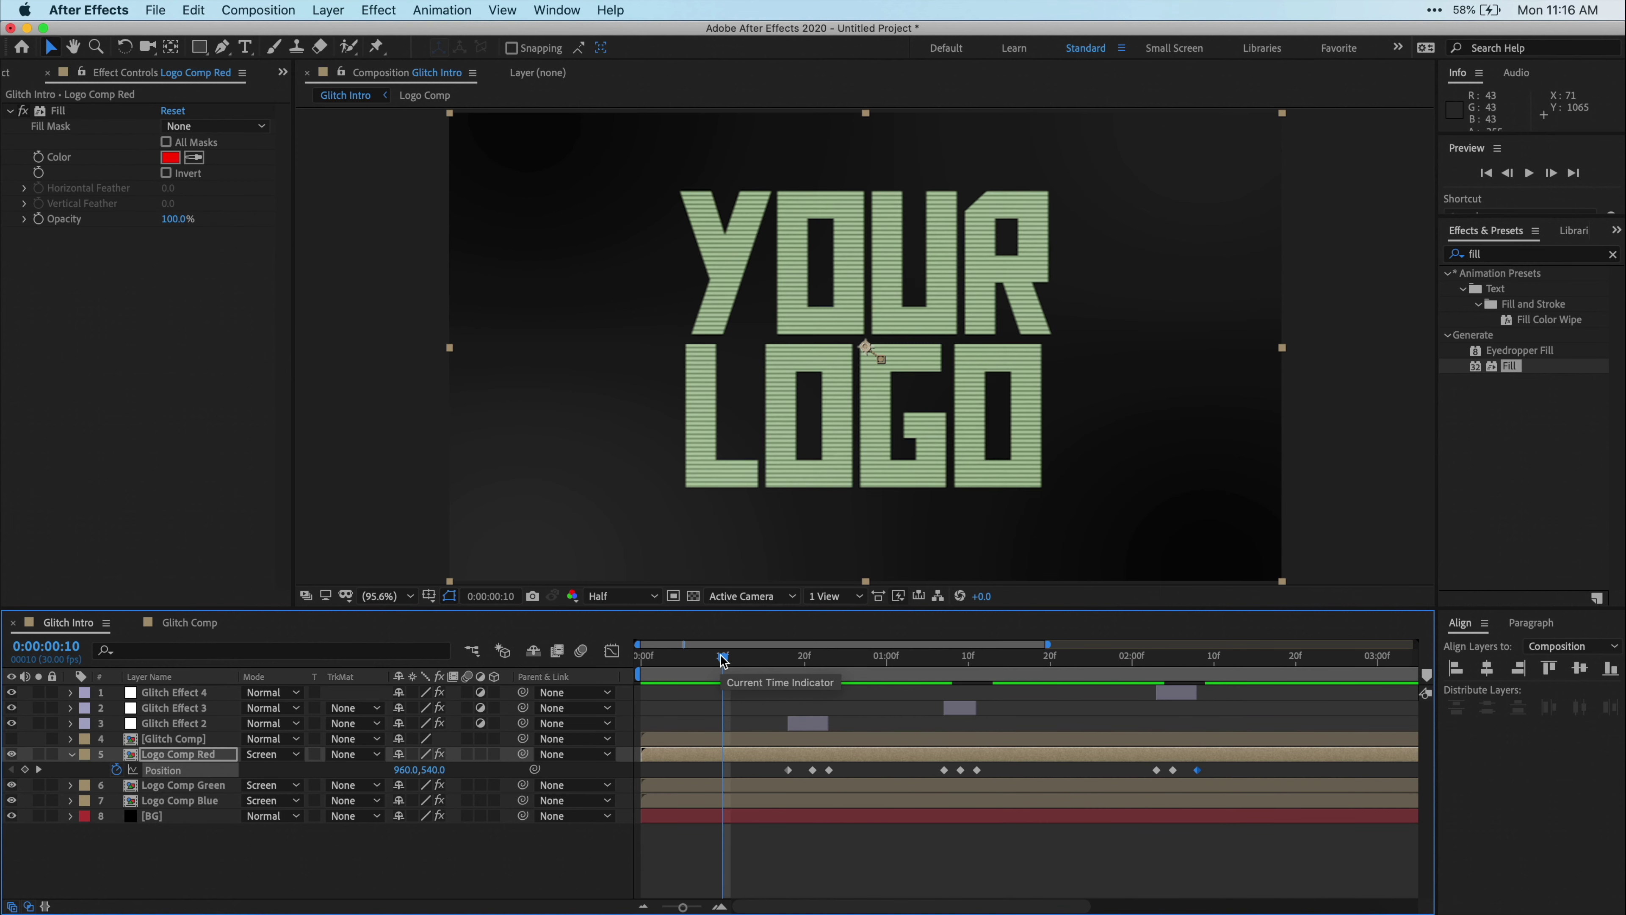
pyautogui.press('space')
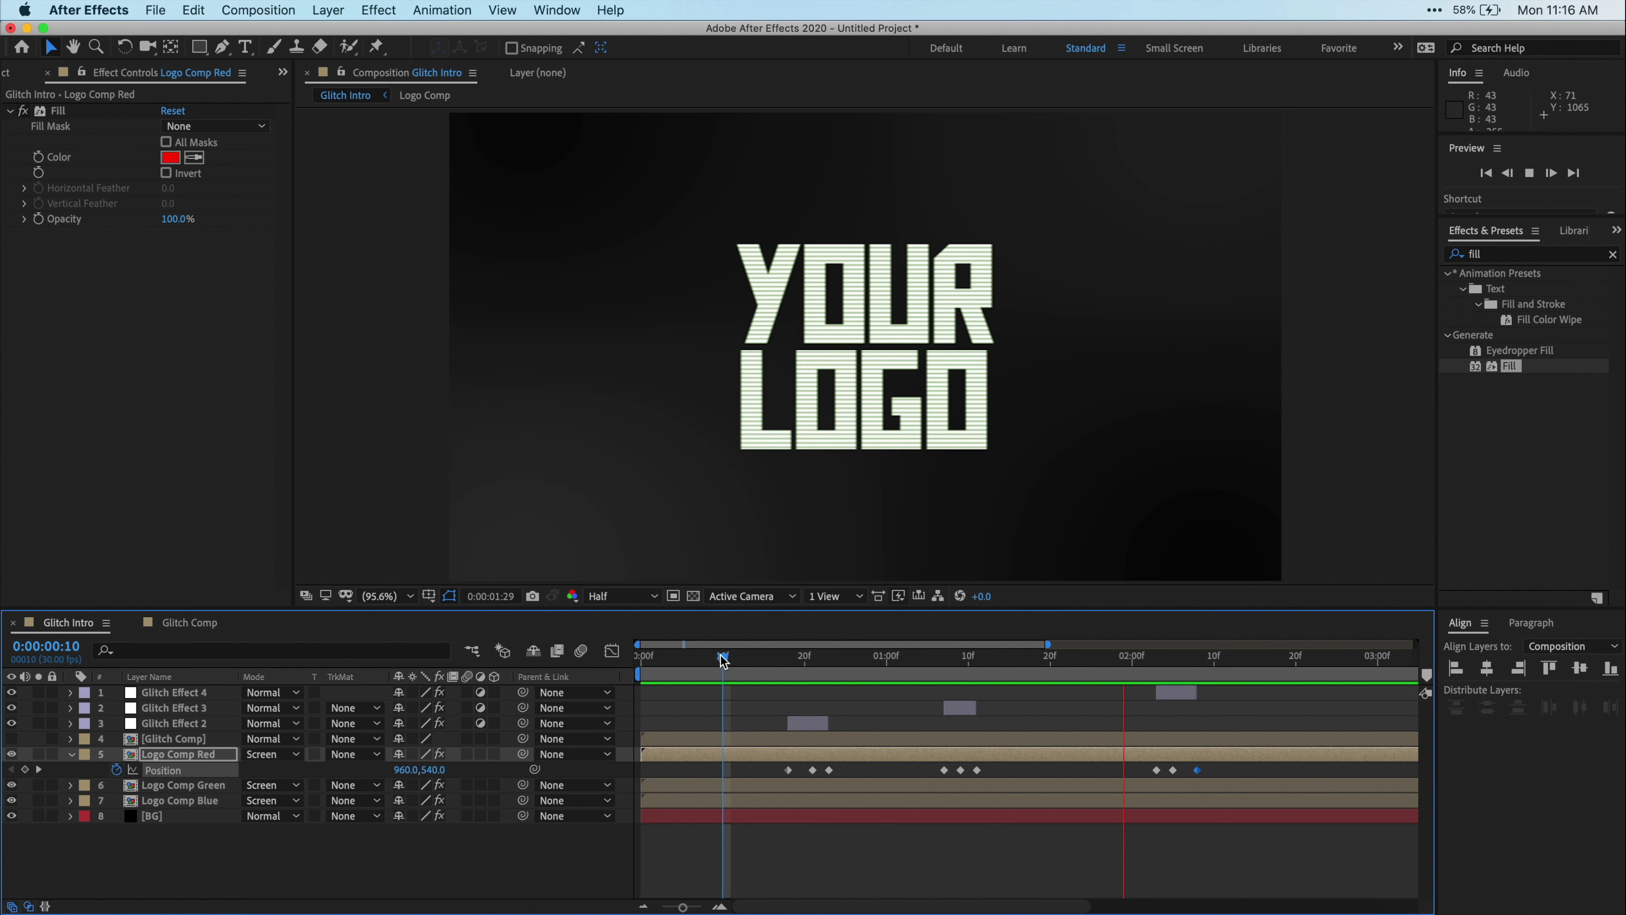
pyautogui.press('space')
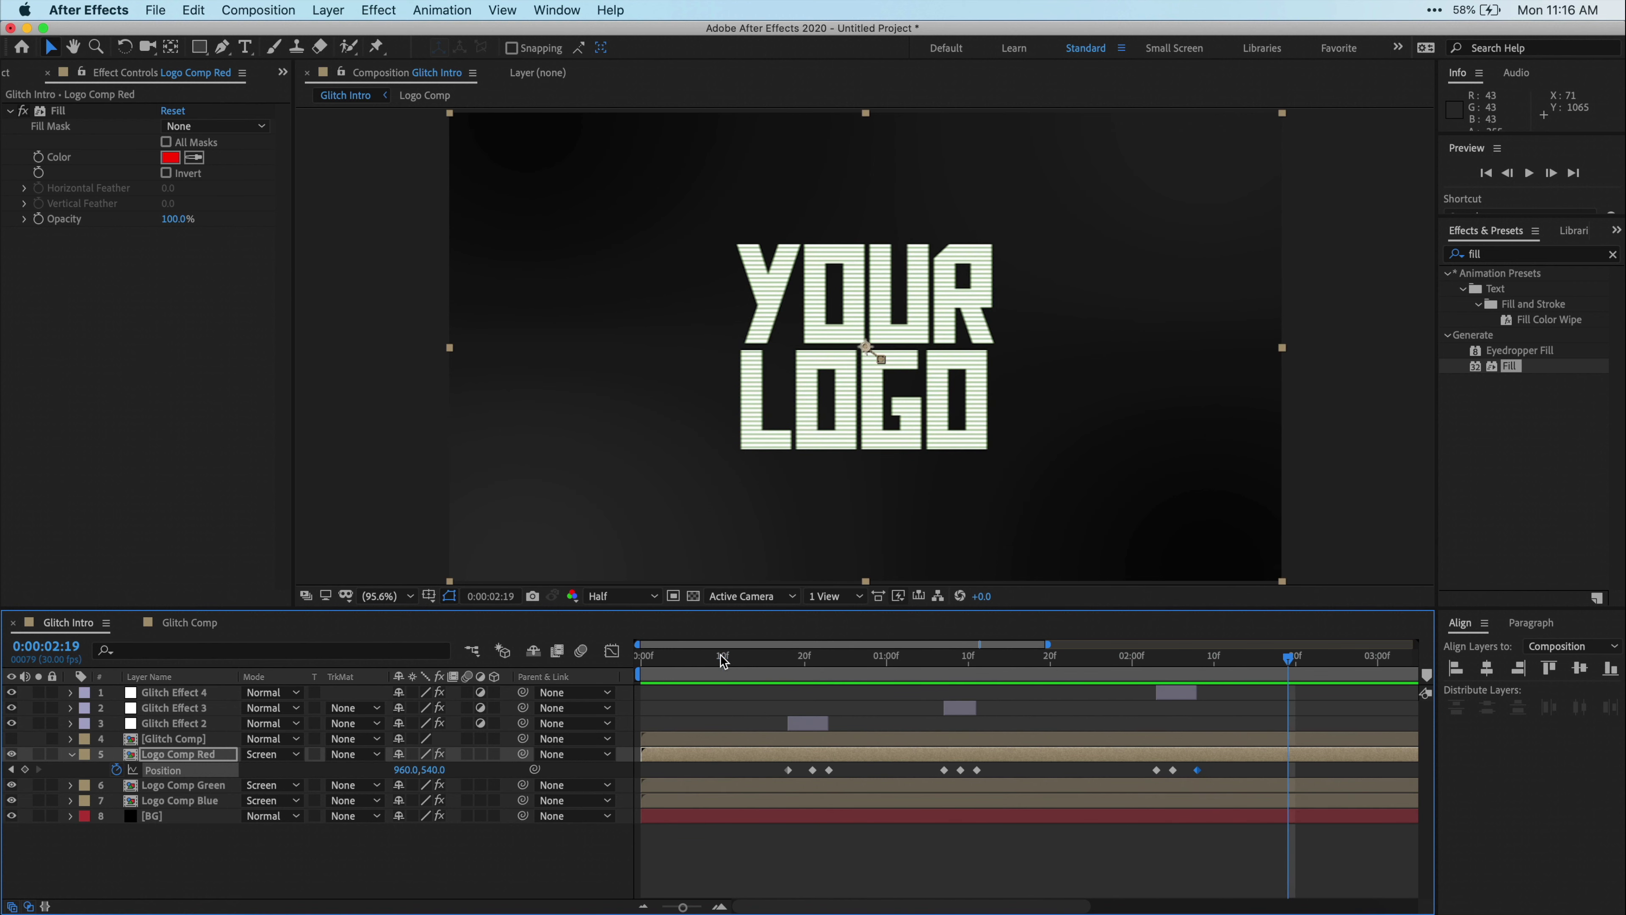